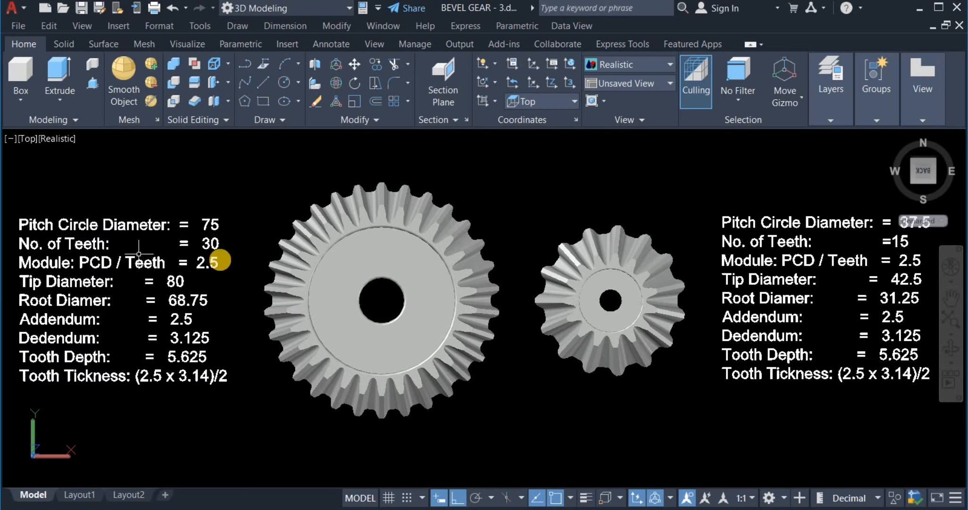
click(367, 234)
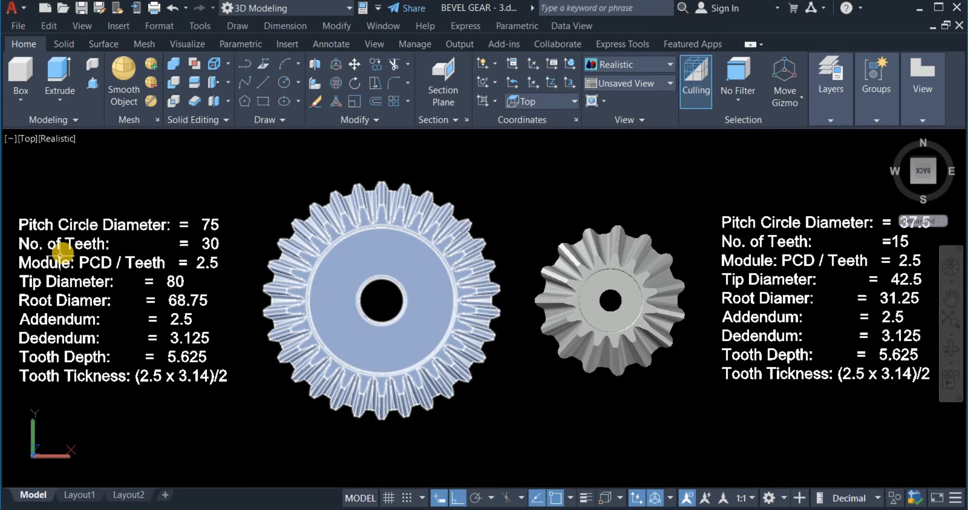
key(Escape)
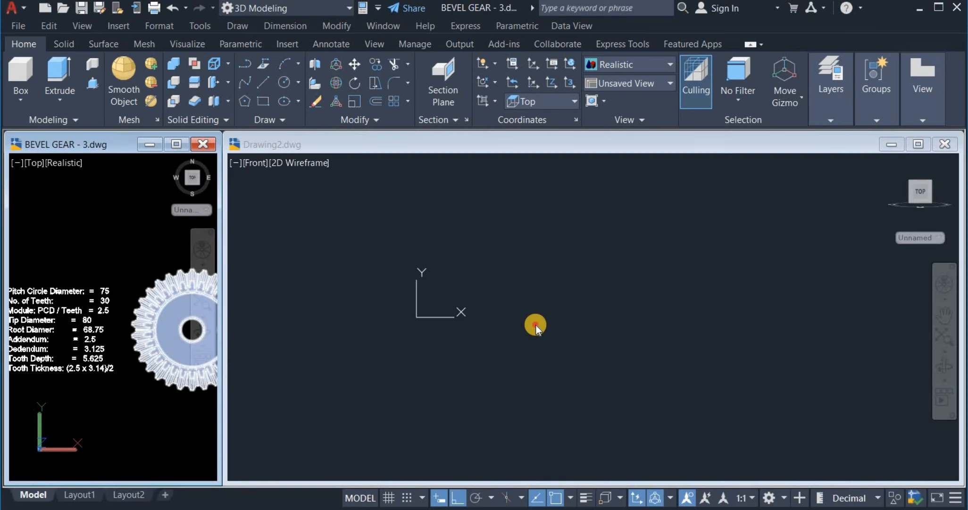
Bring the large gear's full parameter list into view in the BEVEL GEAR - 3 drawing for reference.
click(535, 325)
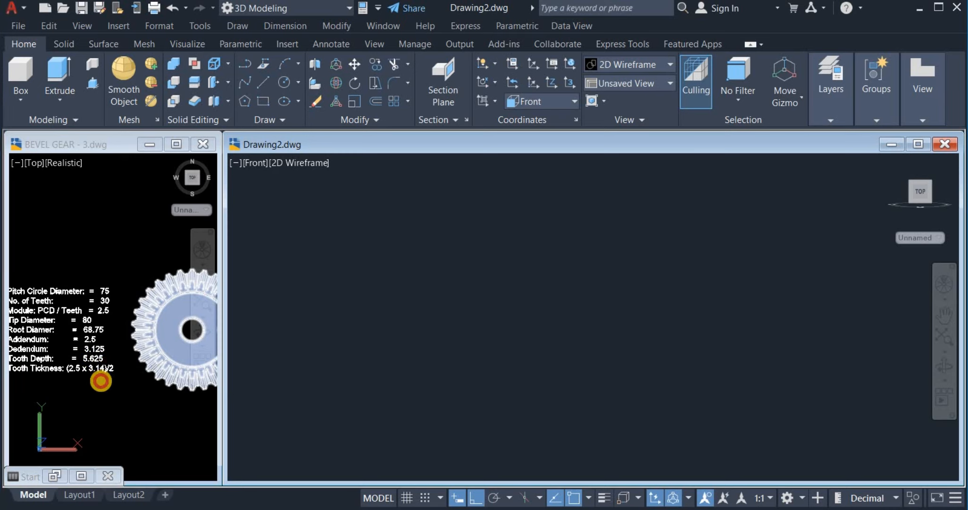
click(109, 375)
mouse_move(109, 373)
middle_down()
mouse_move(149, 375)
mouse_move(134, 361)
mouse_move(150, 366)
middle_up()
scroll(134, 359, up, 2)
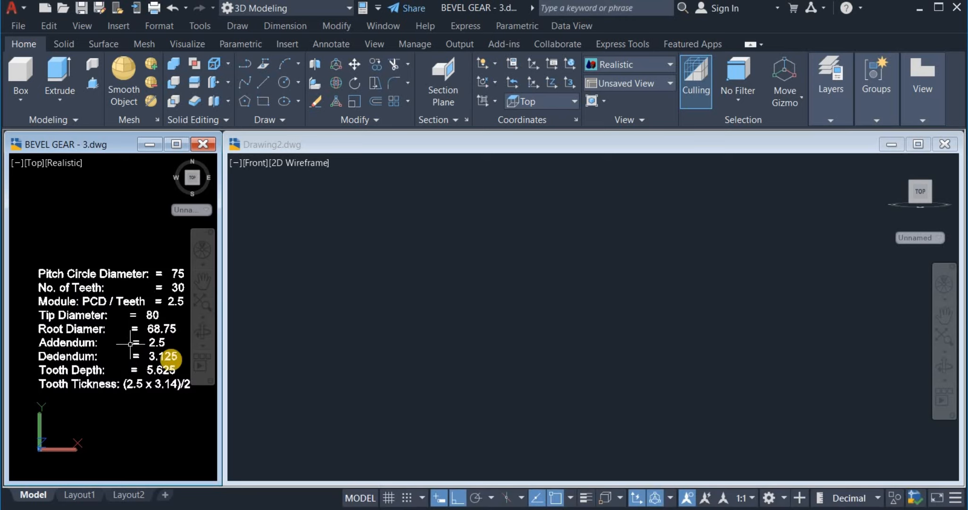
Set the length precision of Drawing2's units to 0, keeping decimal type and millimeters.
click(460, 305)
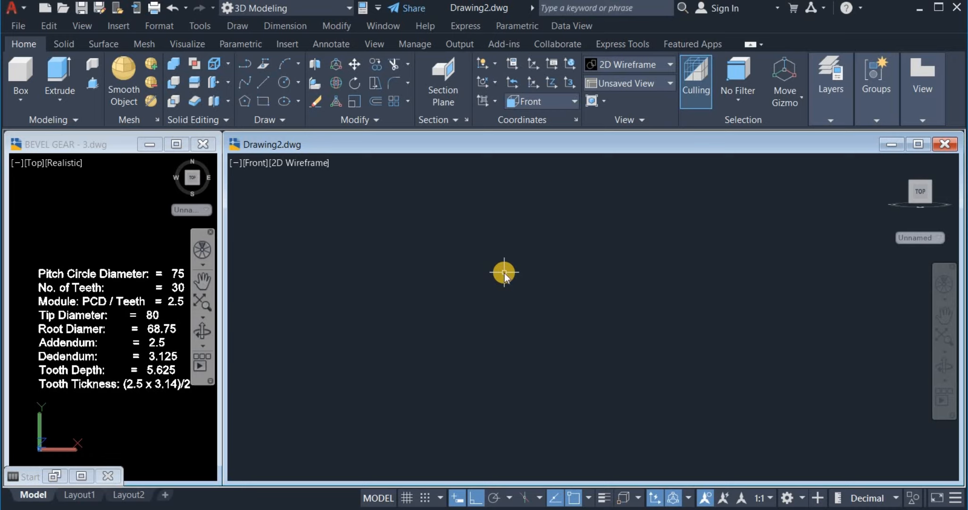
text(u)
click(587, 322)
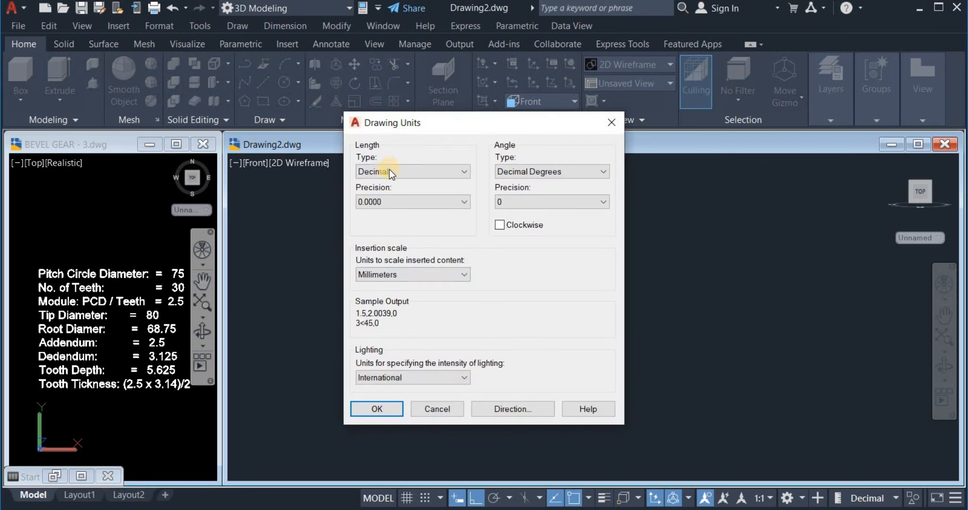
click(384, 201)
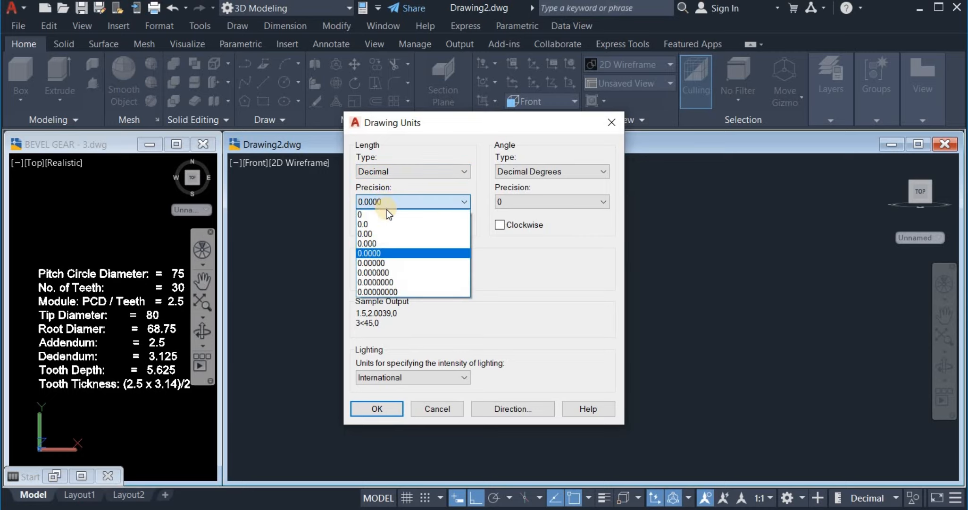
click(386, 213)
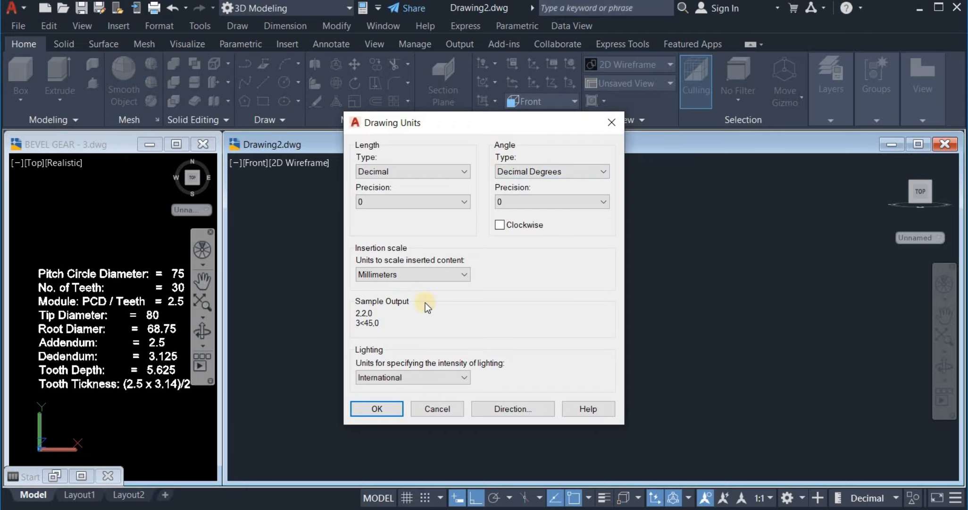
click(376, 407)
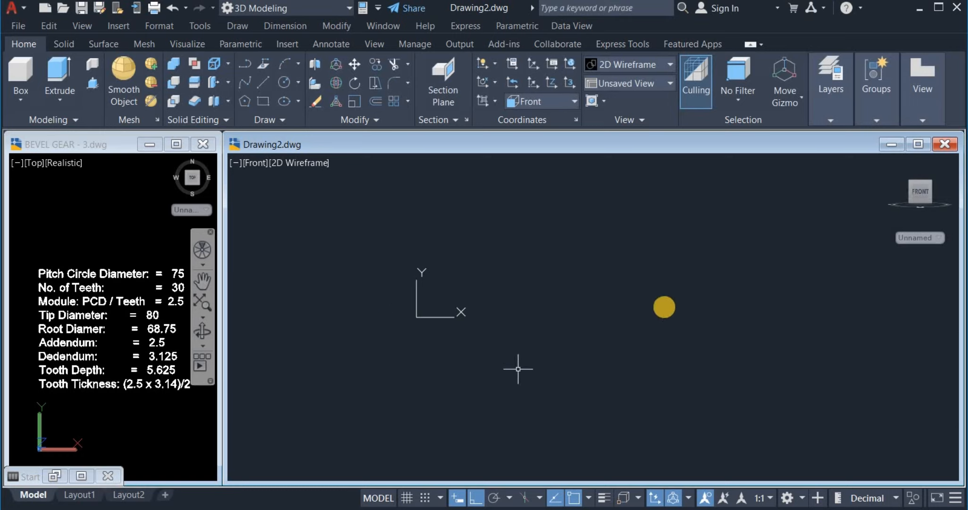
Choose the 3D Modeling workspace and set Drawing2 to the Front view.
click(350, 13)
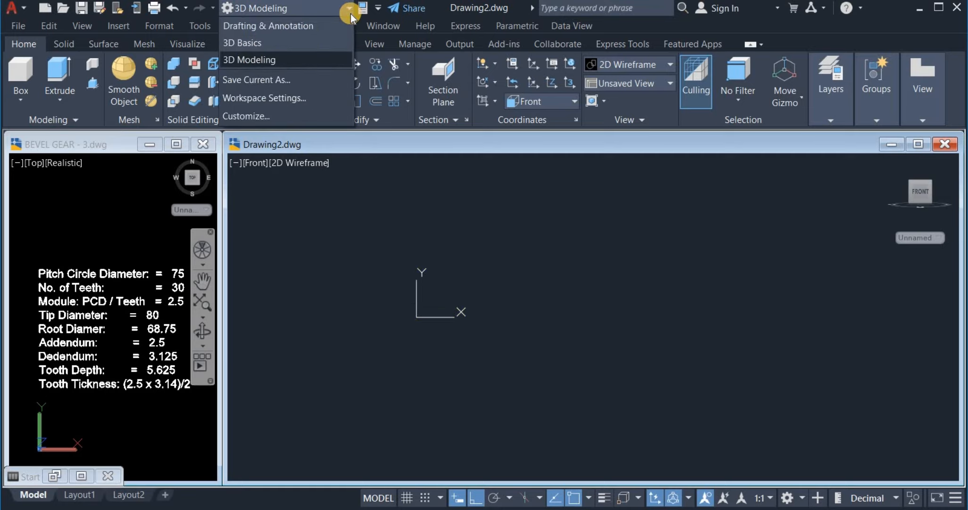
click(294, 60)
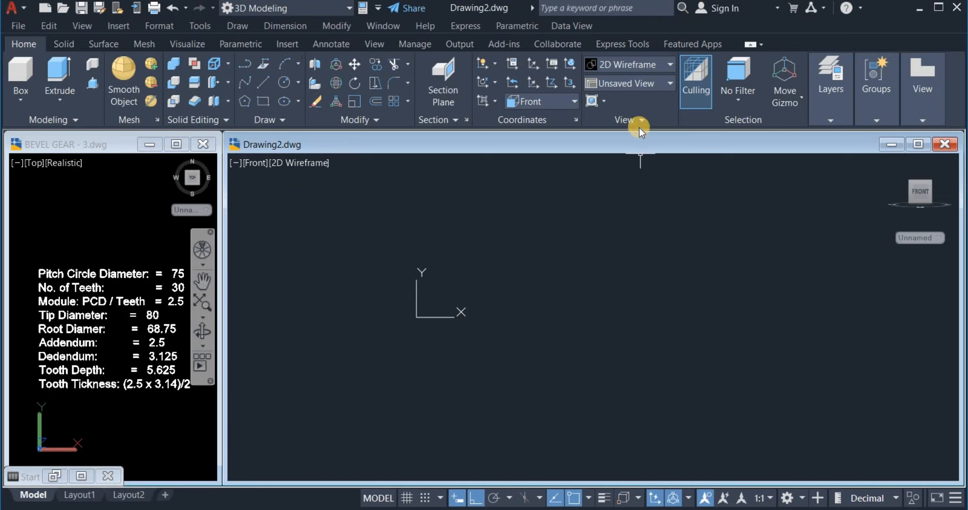
click(644, 83)
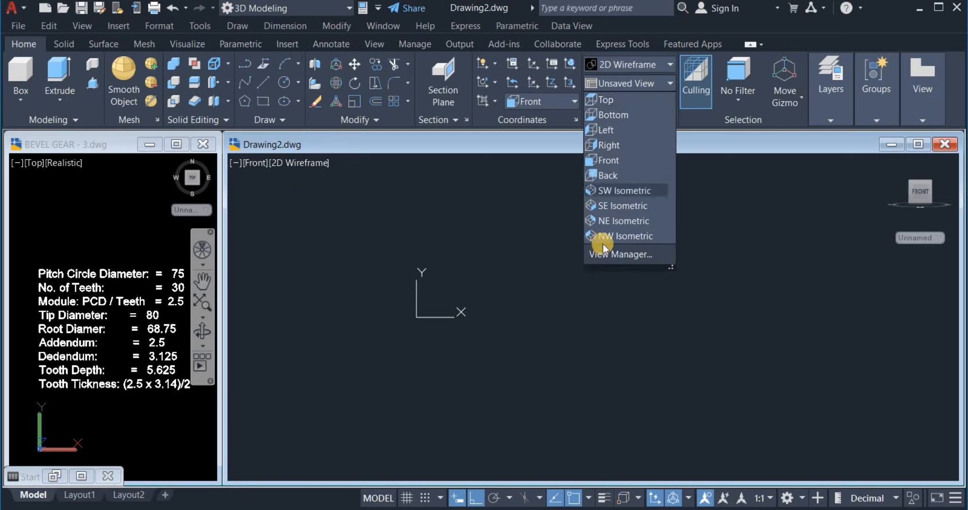
click(628, 160)
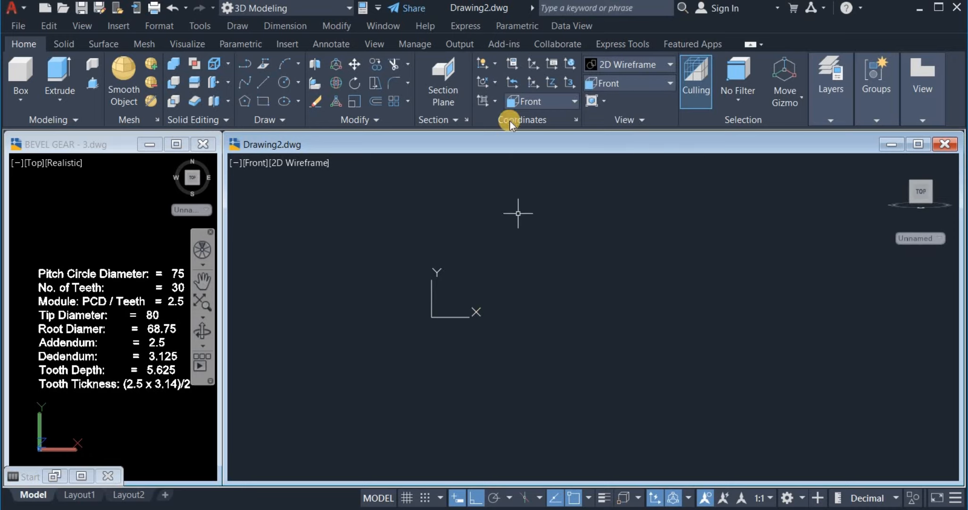
Show the UCS icon in the corner of the viewport instead of at the origin.
click(490, 65)
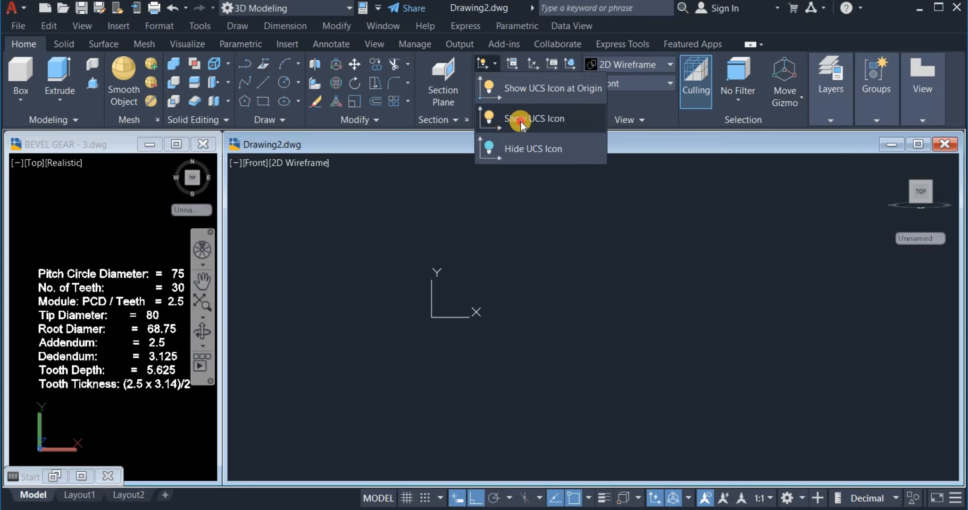
click(521, 124)
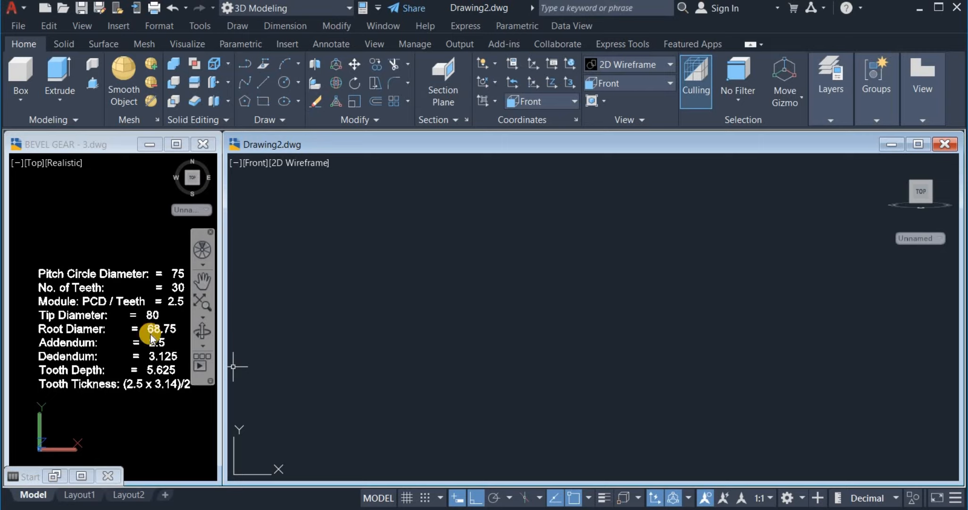
Examine the large gear in the BEVEL GEAR - 3 drawing and return to its parameter list.
click(155, 368)
middle_drag(82, 366, 23, 365)
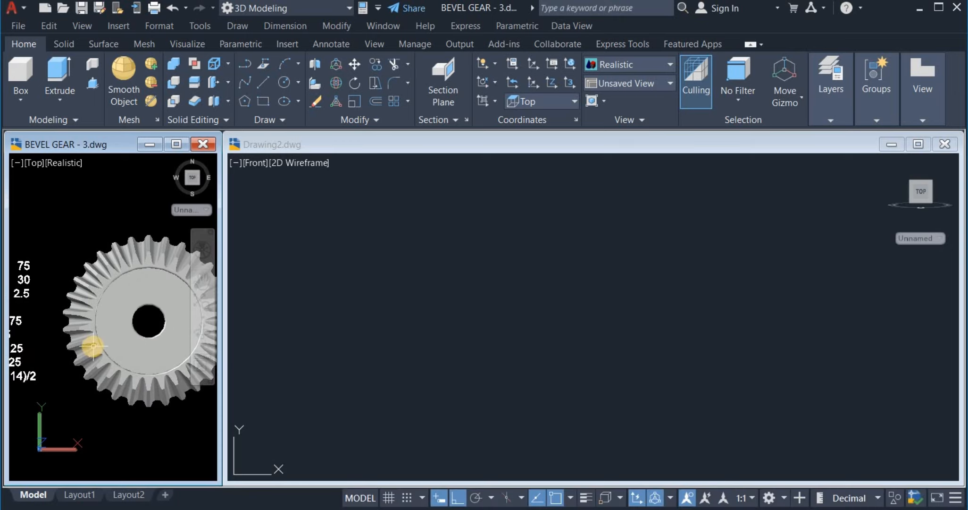
middle_drag(147, 350, 242, 350)
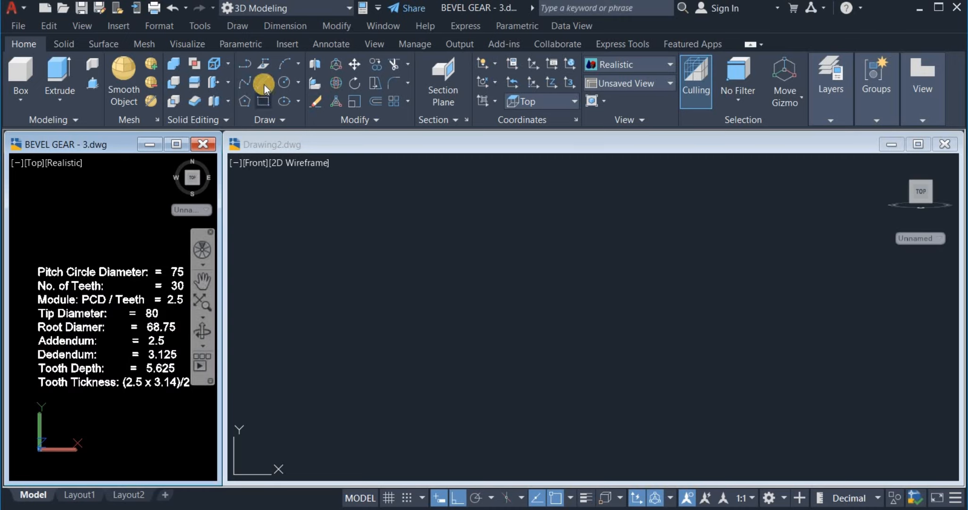
Draw a horizontal line 68.75 mm long in Drawing2 for the gear's root diameter.
click(313, 225)
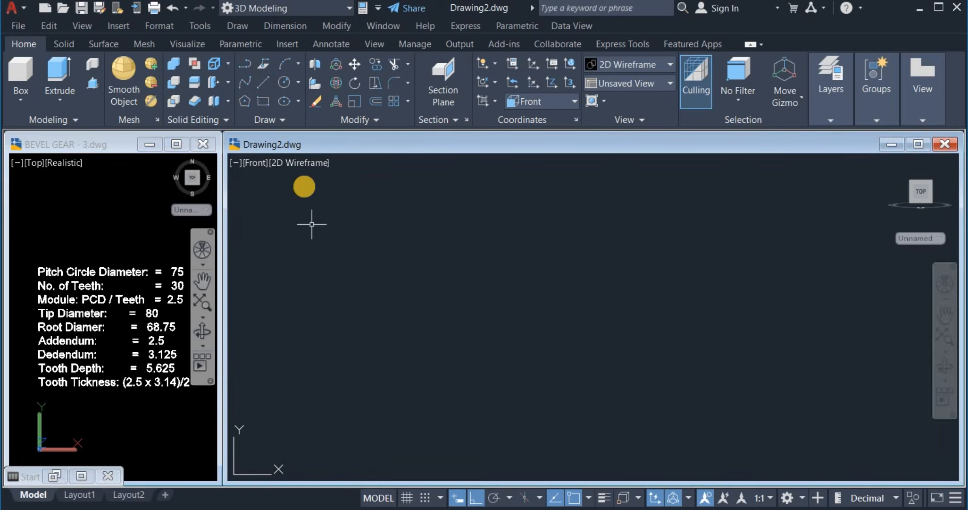
click(264, 83)
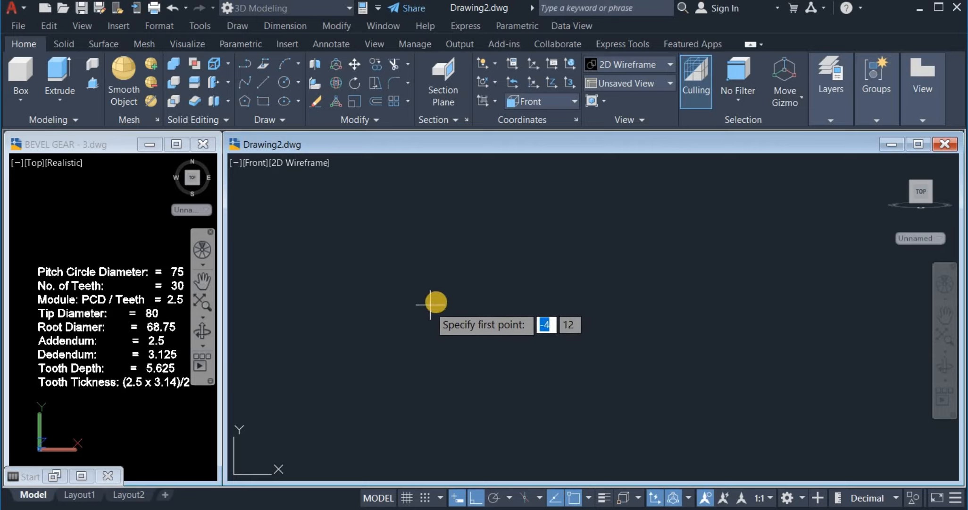
click(418, 286)
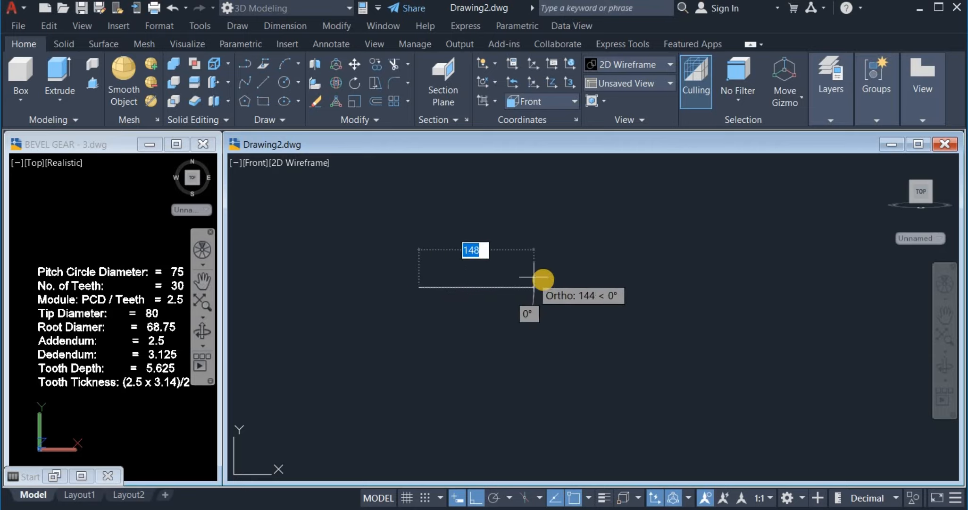
text(6)
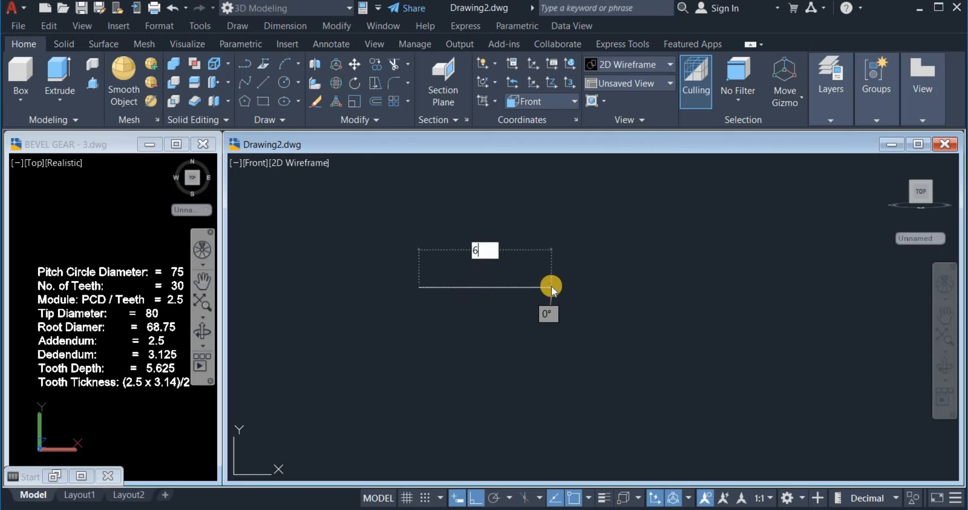
text(8.75)
key(Return)
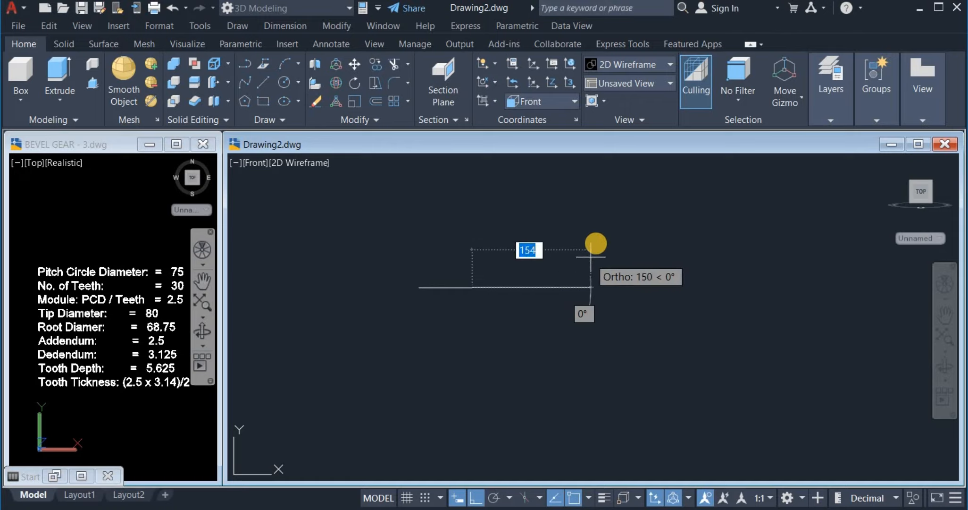
click(616, 234)
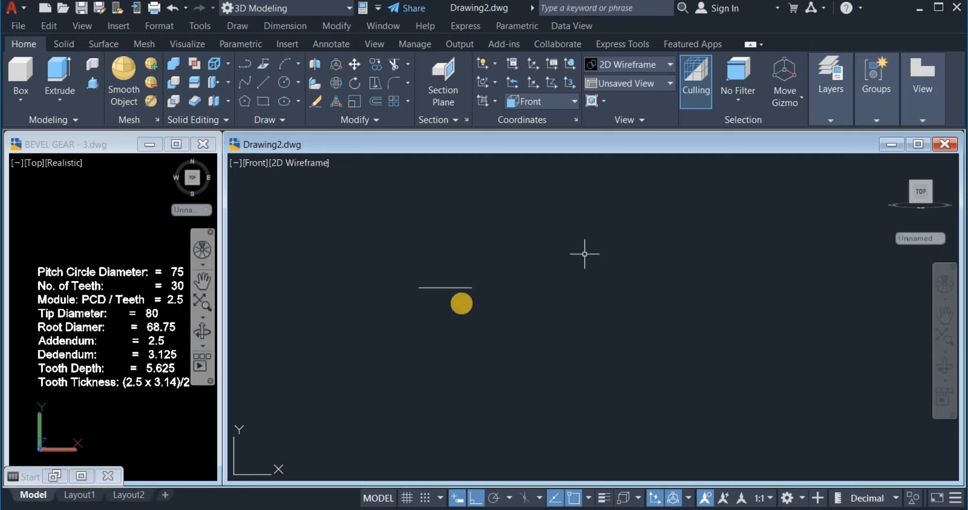
Draw a 15 mm vertical line straight down from the left end of the root diameter line.
scroll(438, 293, up, 2)
scroll(438, 293, up, 2)
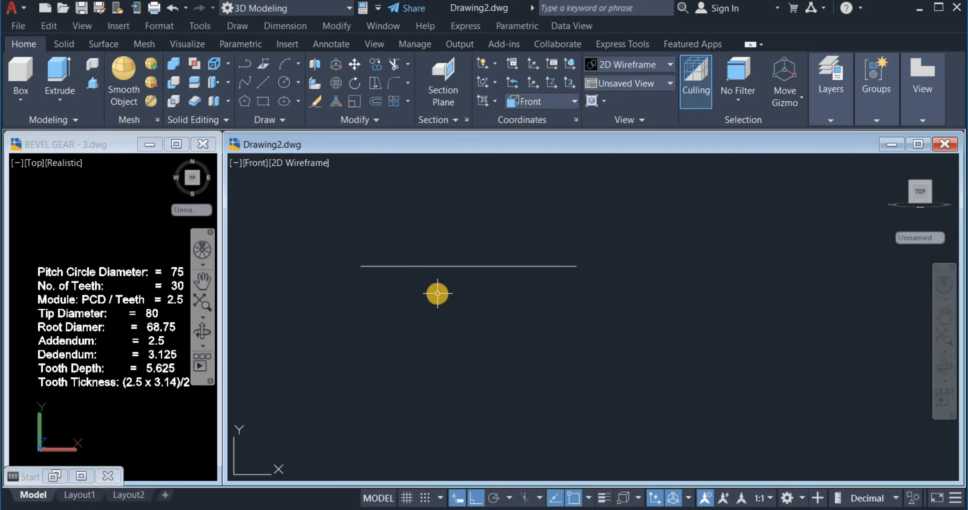
middle_drag(438, 293, 492, 300)
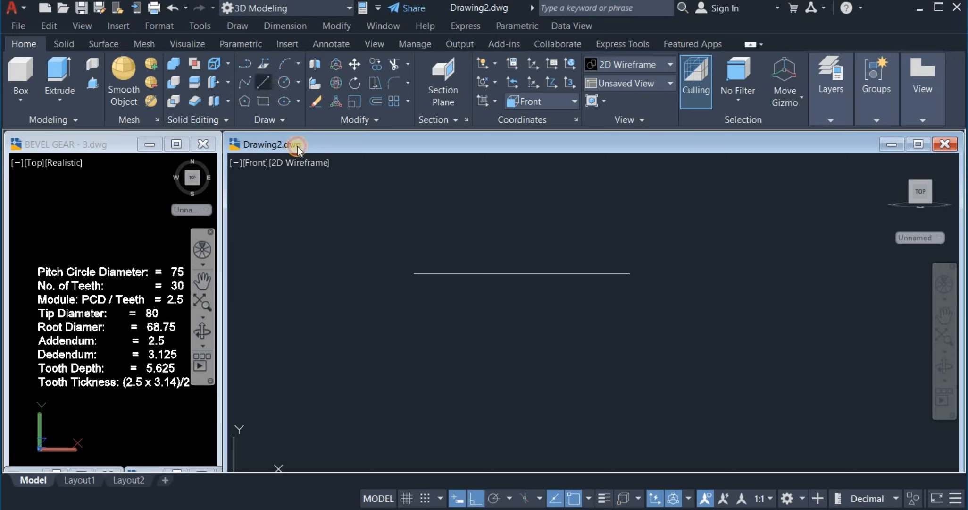
click(415, 273)
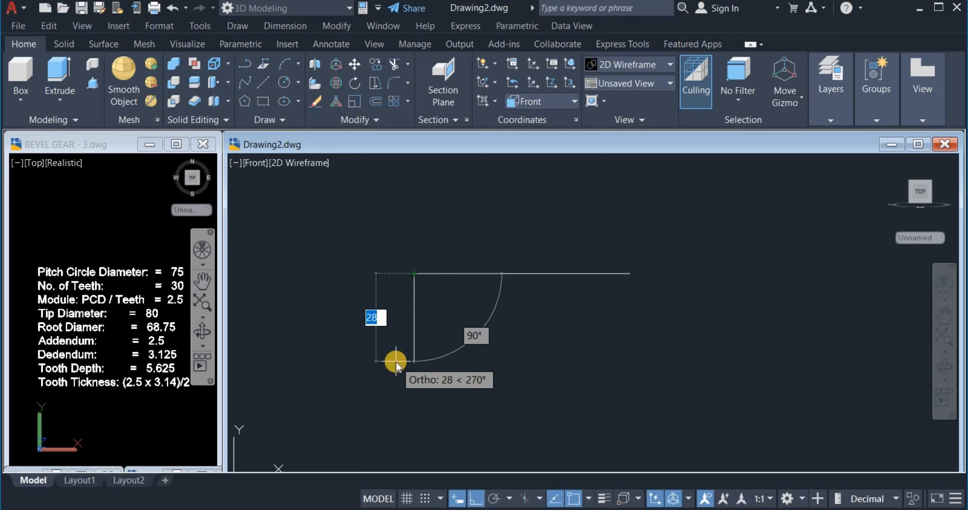
text(15)
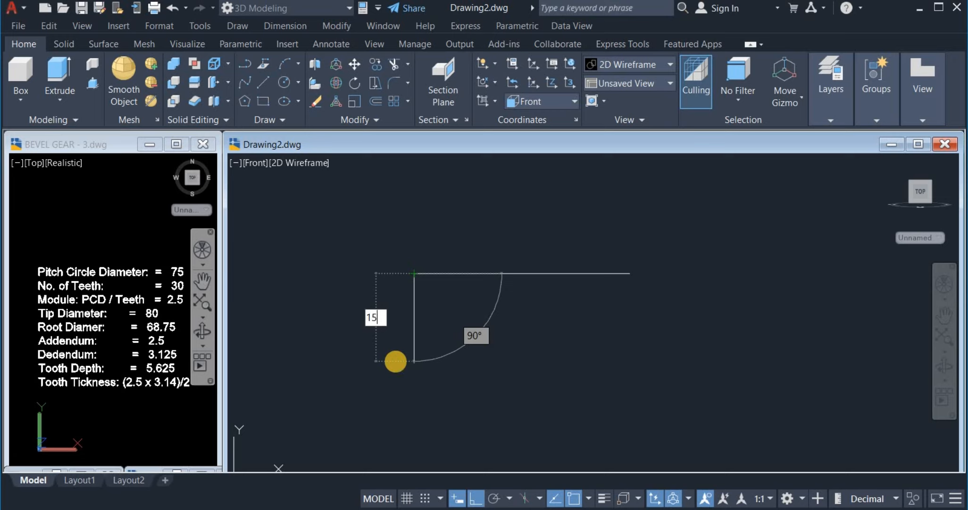
key(Return)
right_click(380, 345)
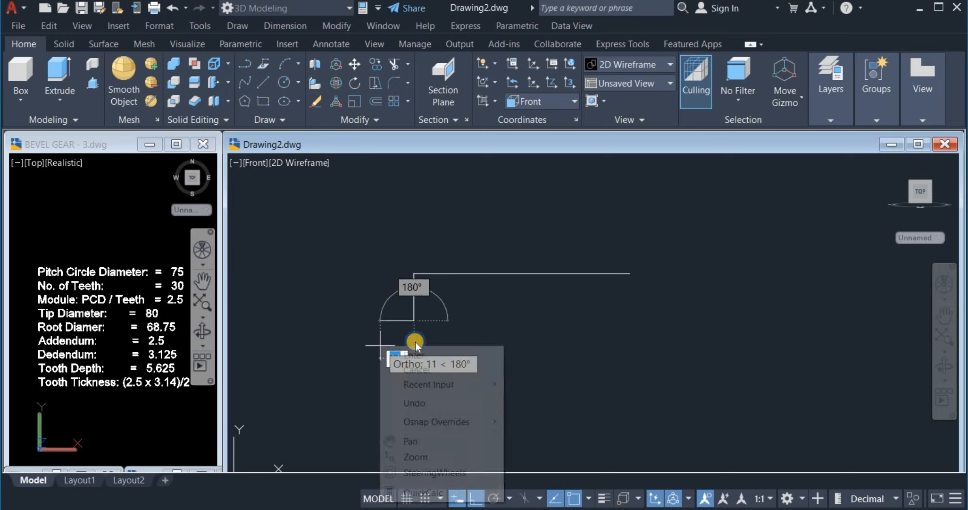
click(416, 355)
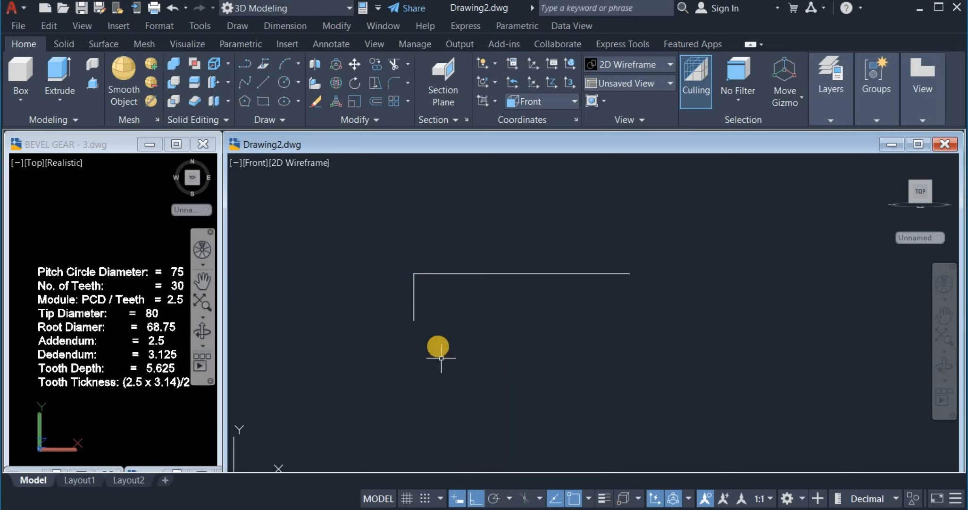
Rotate the 15 mm vertical line by -45 degrees about its upper endpoint.
click(430, 304)
click(369, 309)
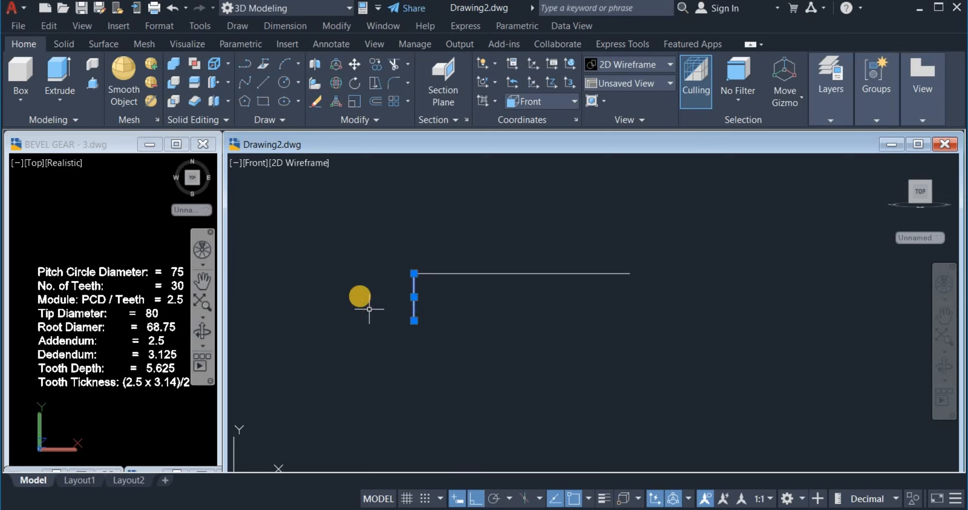
right_click(361, 295)
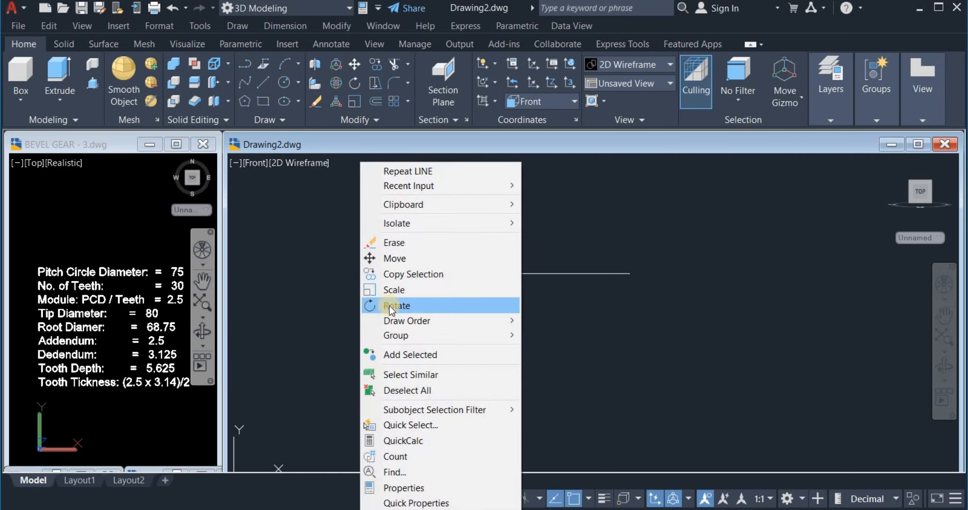
click(445, 306)
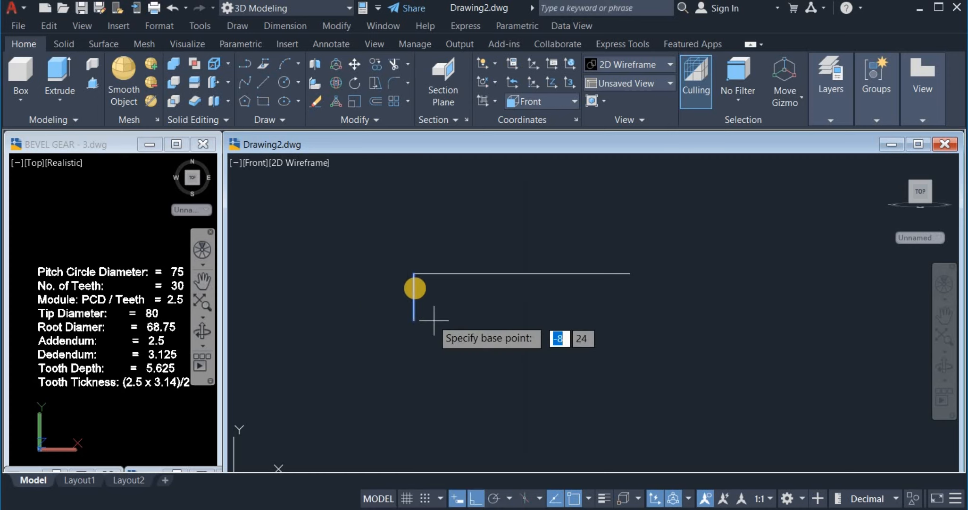
click(415, 273)
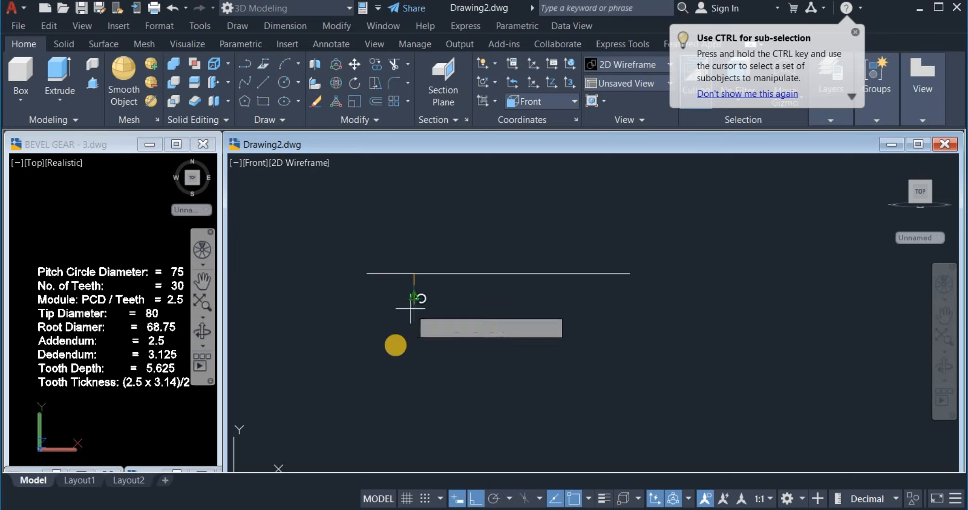
text(-)
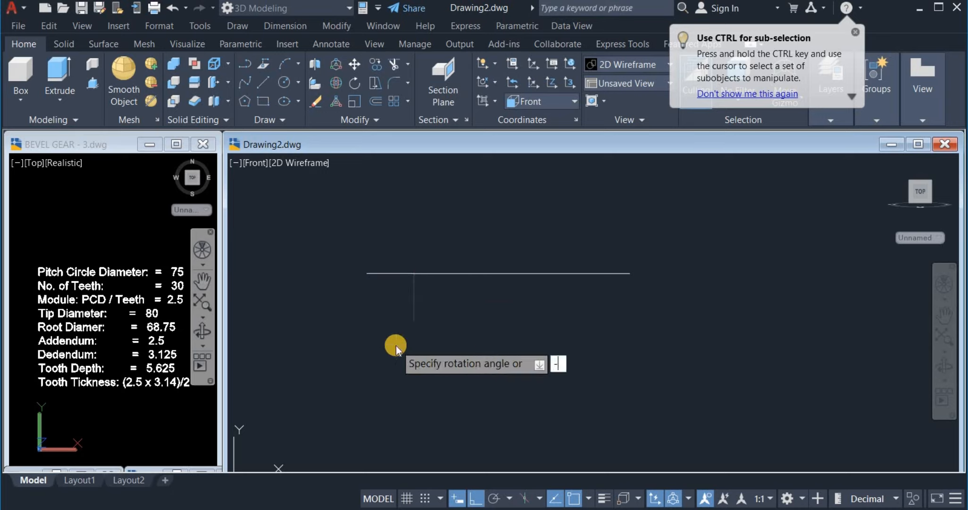
text(45)
key(Return)
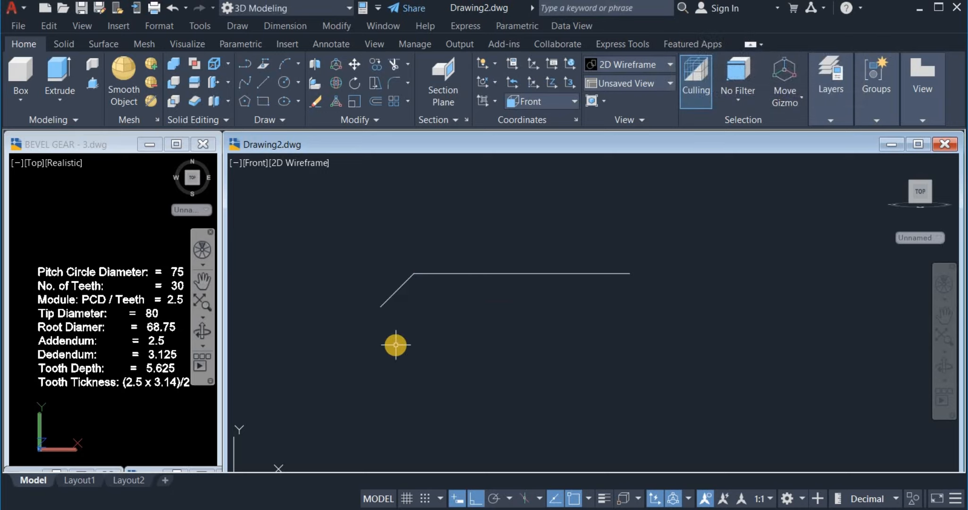
Draw a 10 mm vertical line straight down from the lower end of the slanted line.
click(264, 88)
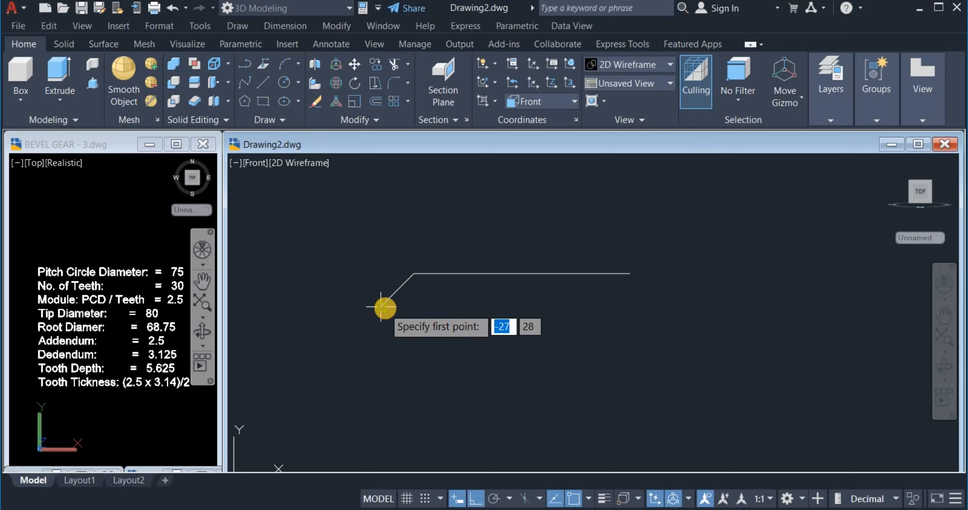
click(382, 307)
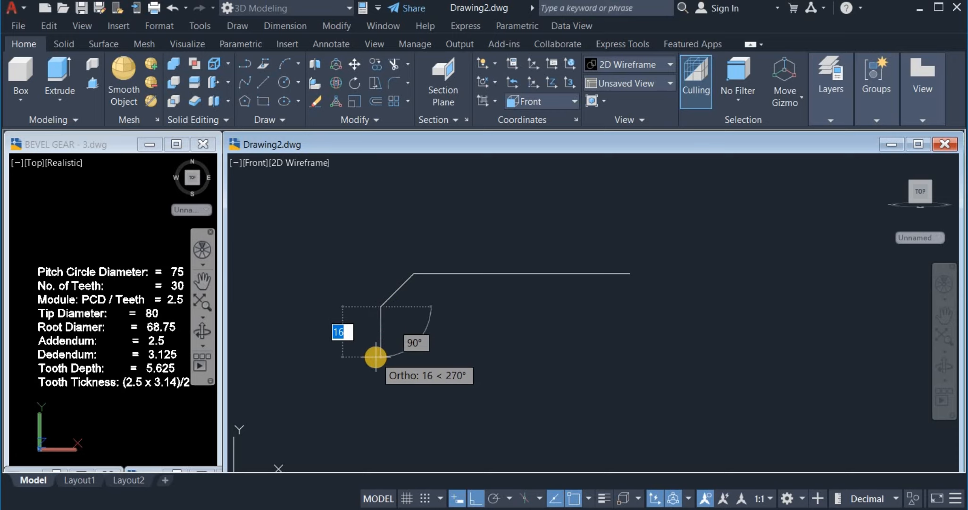
text(10)
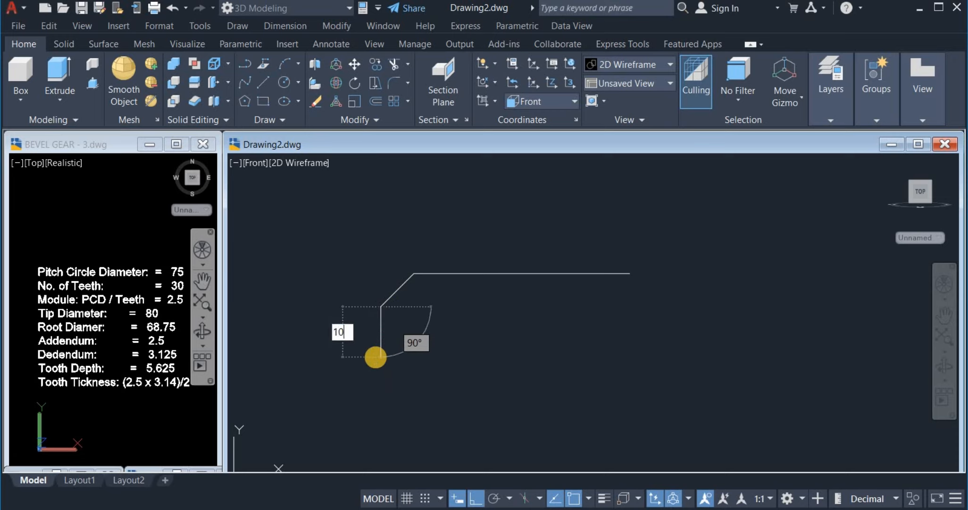
key(Return)
right_click(430, 351)
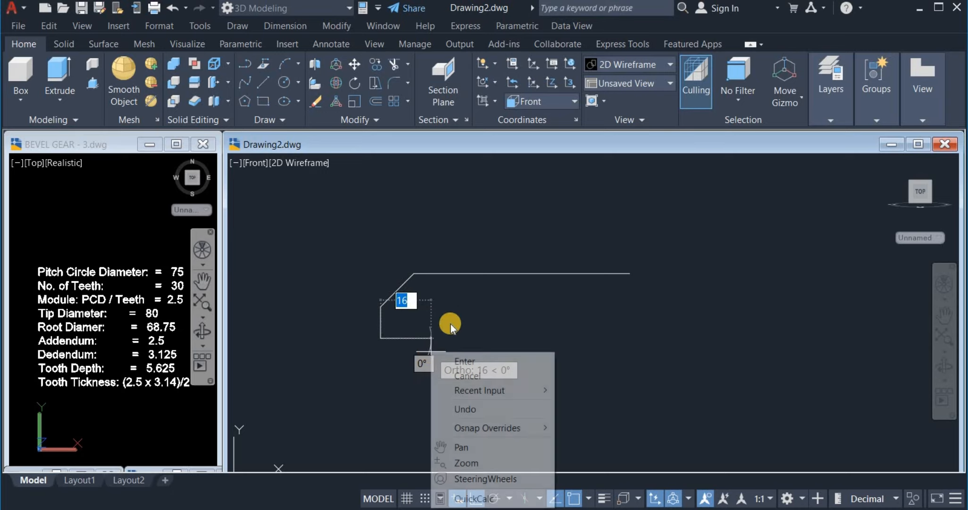
click(453, 361)
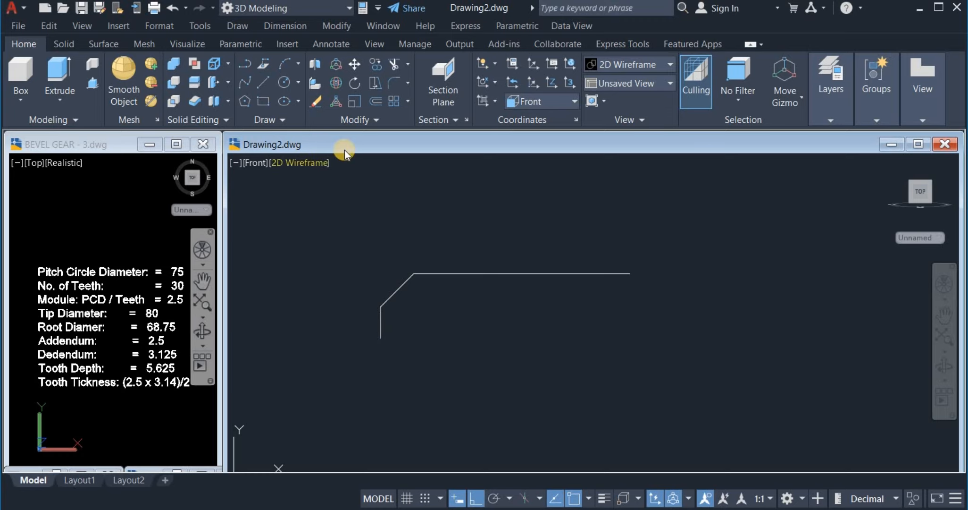
Rotate the 10 mm vertical line by 45 degrees about its upper endpoint.
click(399, 320)
click(378, 325)
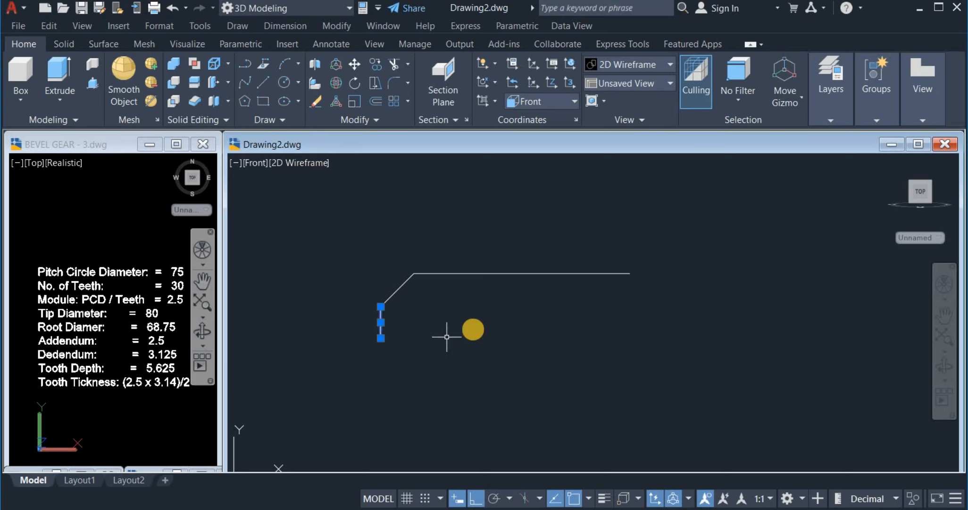
right_click(473, 329)
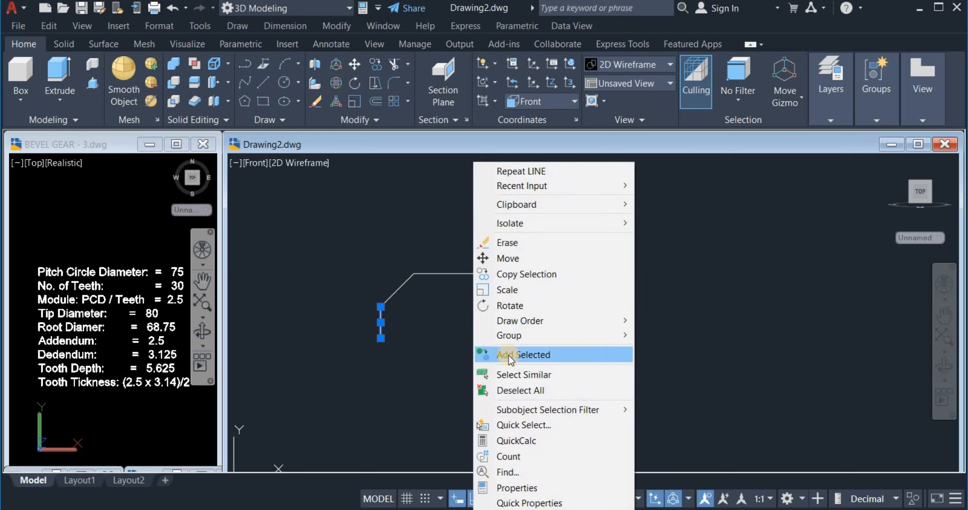
click(529, 307)
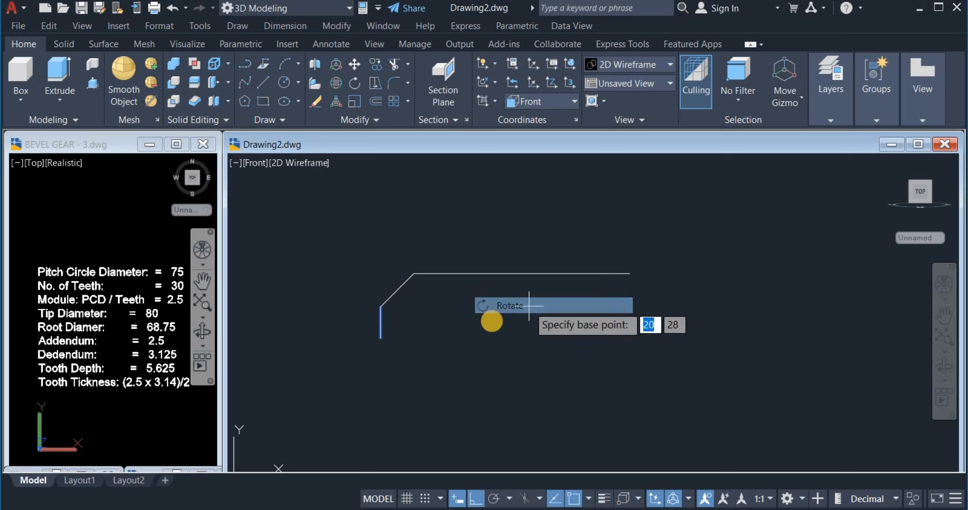
click(381, 311)
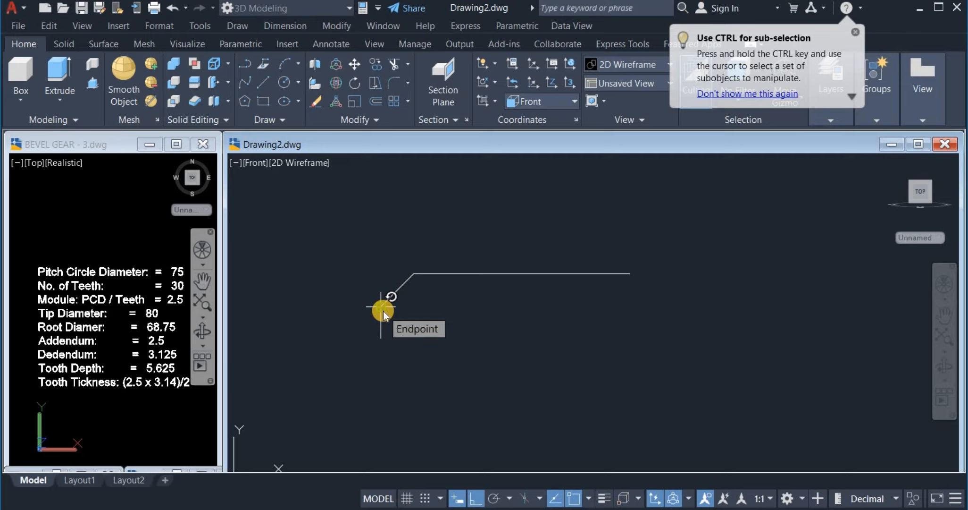
text(45)
key(Return)
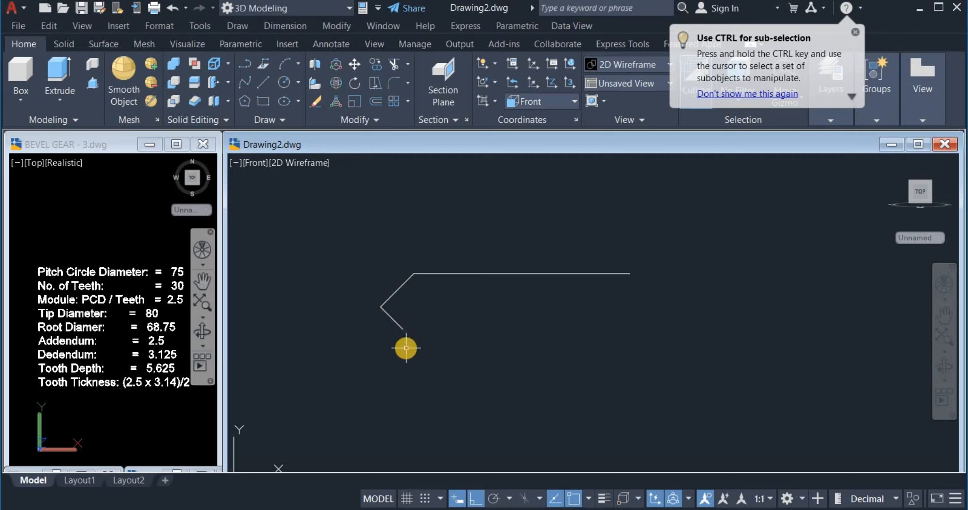
Join the two slanted lines at the profile's left end into one object.
click(359, 121)
click(375, 156)
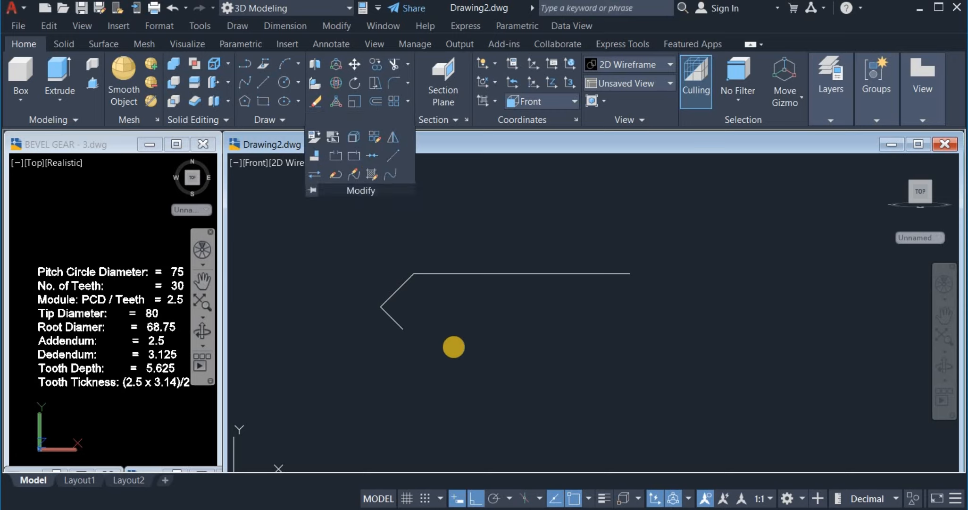
click(432, 355)
click(359, 299)
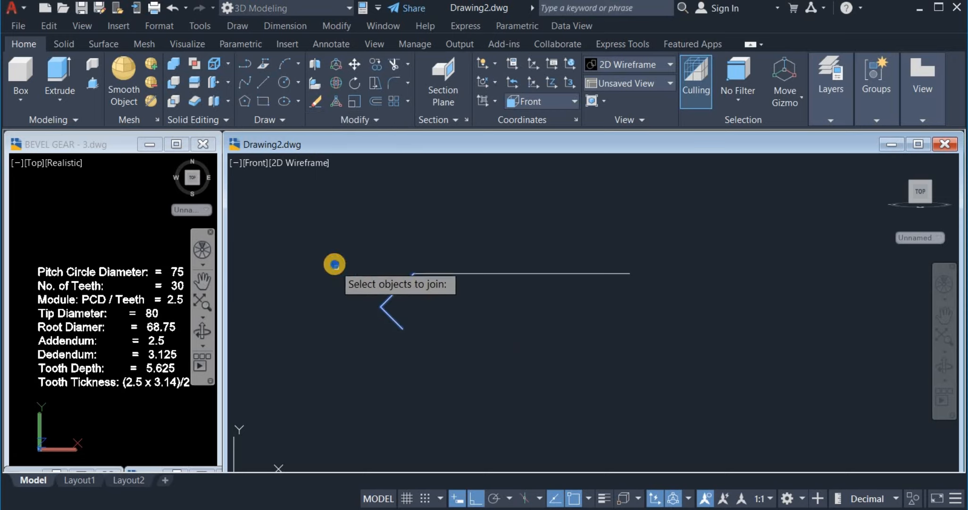
key(Return)
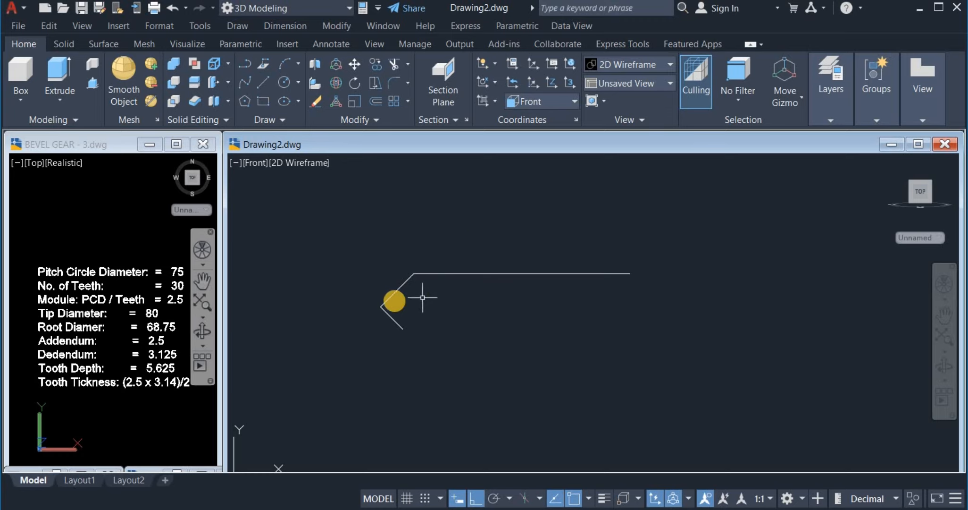
Mirror the joined slanted lines about a vertical axis through the midpoint of the root diameter line, keeping the original.
click(355, 120)
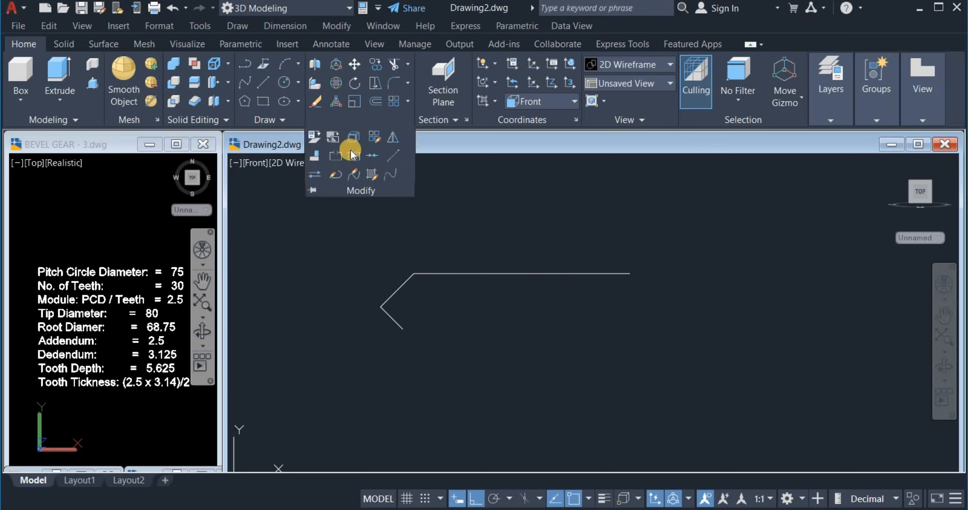
click(395, 139)
click(399, 323)
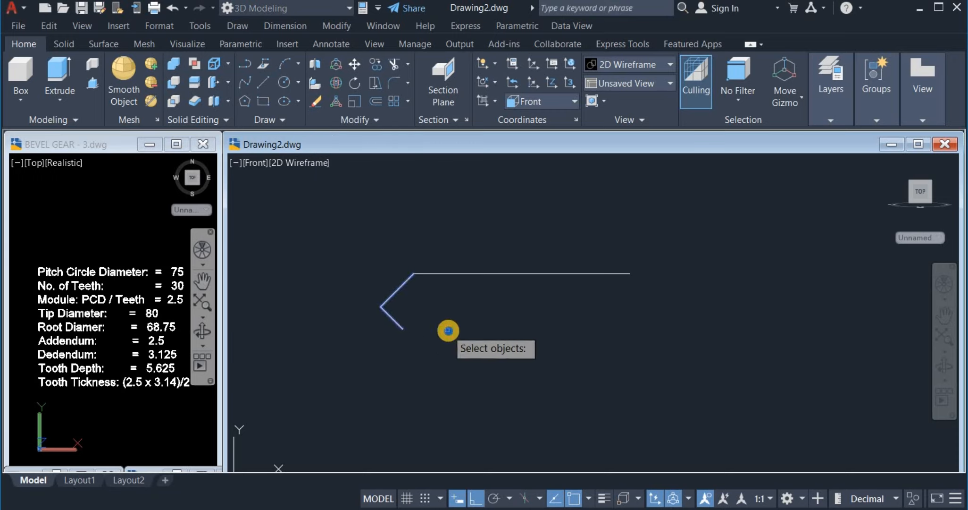
key(Return)
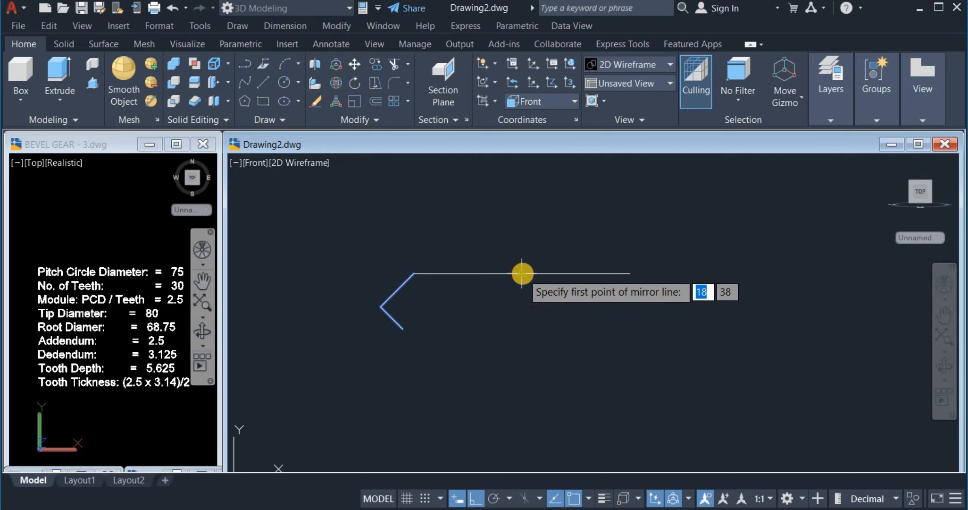
click(522, 274)
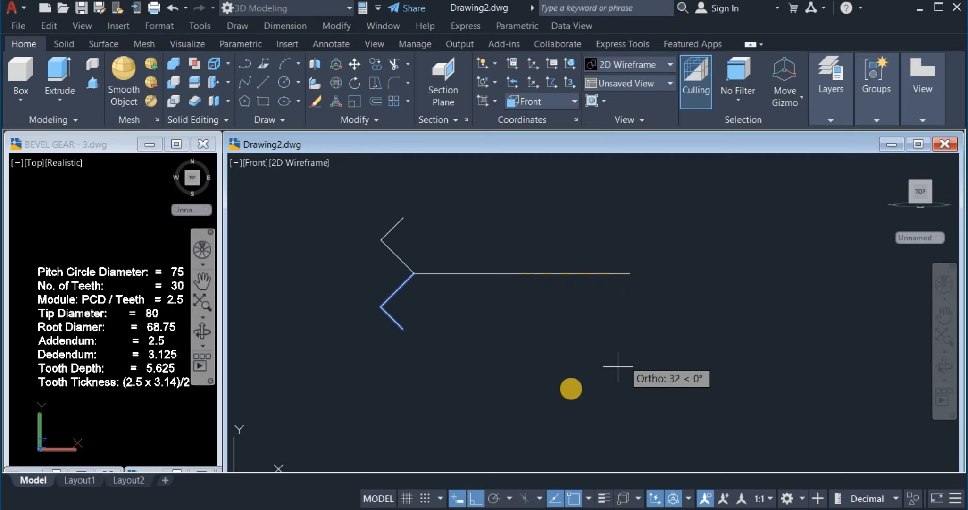
click(562, 385)
right_click(567, 374)
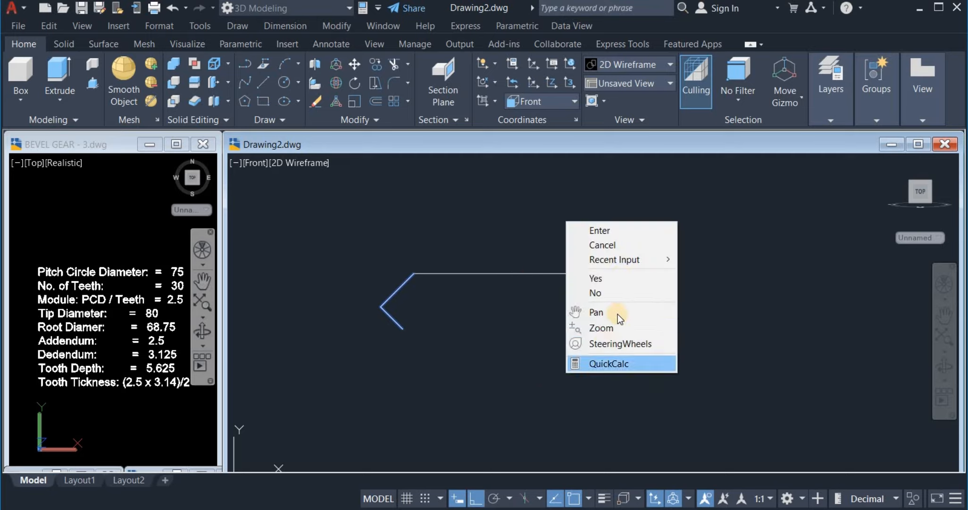
click(630, 230)
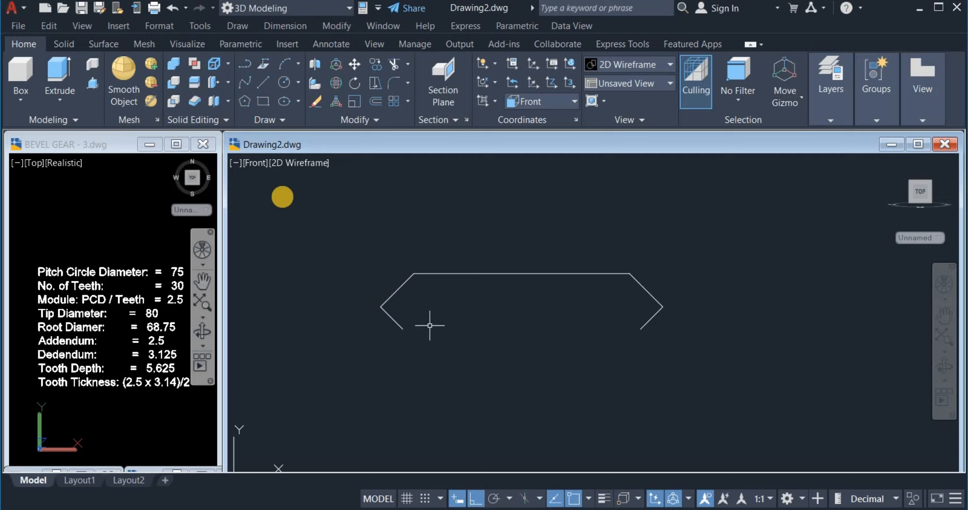
Close the profile with a horizontal line between the lower ends of the two mirrored sides.
click(274, 101)
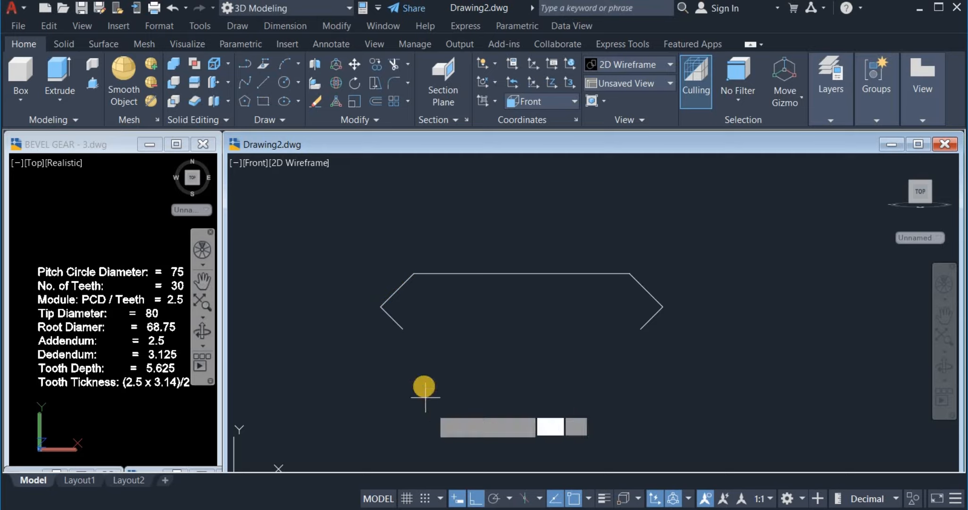
click(402, 327)
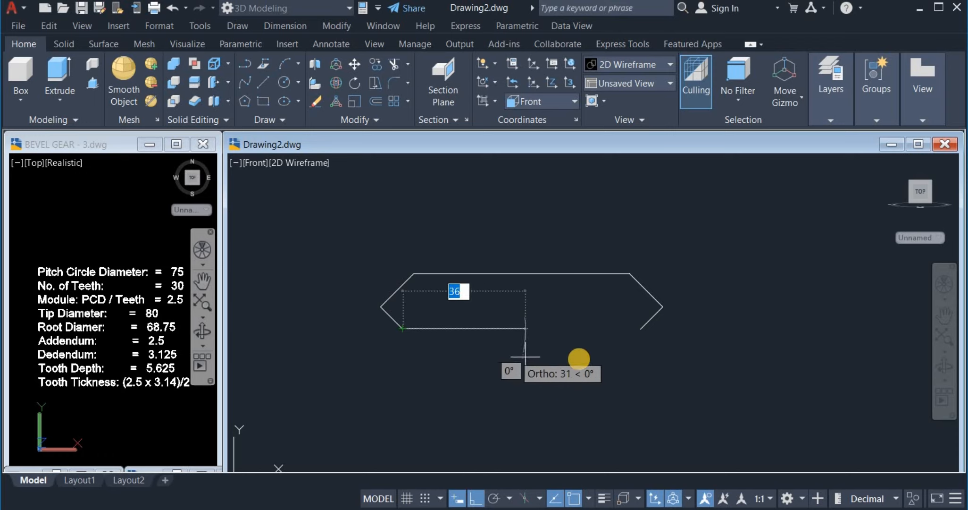
click(643, 327)
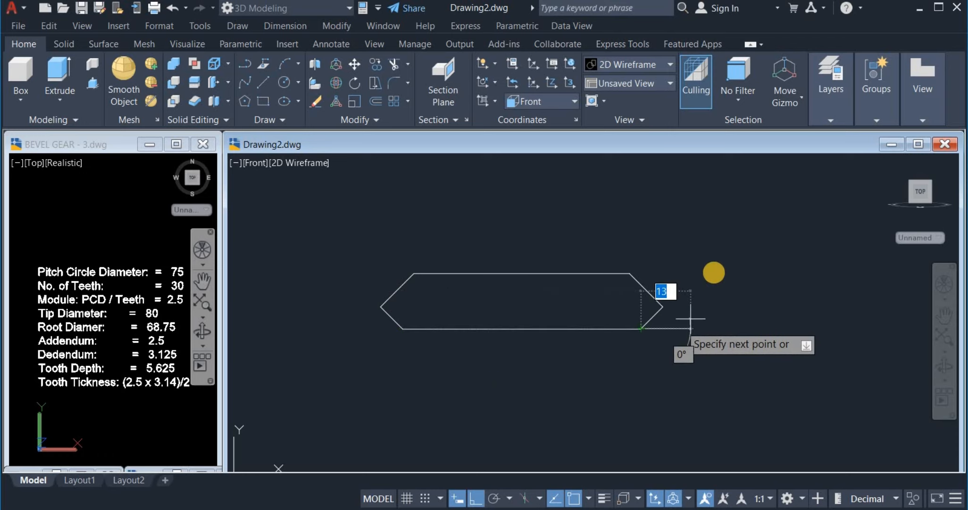
right_click(729, 278)
click(729, 281)
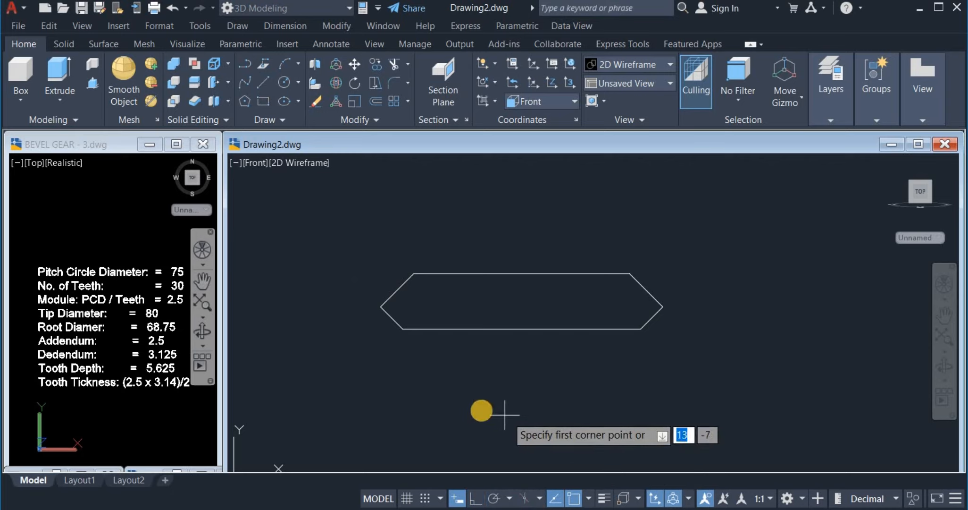
Draw a rectangle 40 mm wide and 15 mm high below the gear profile.
click(479, 414)
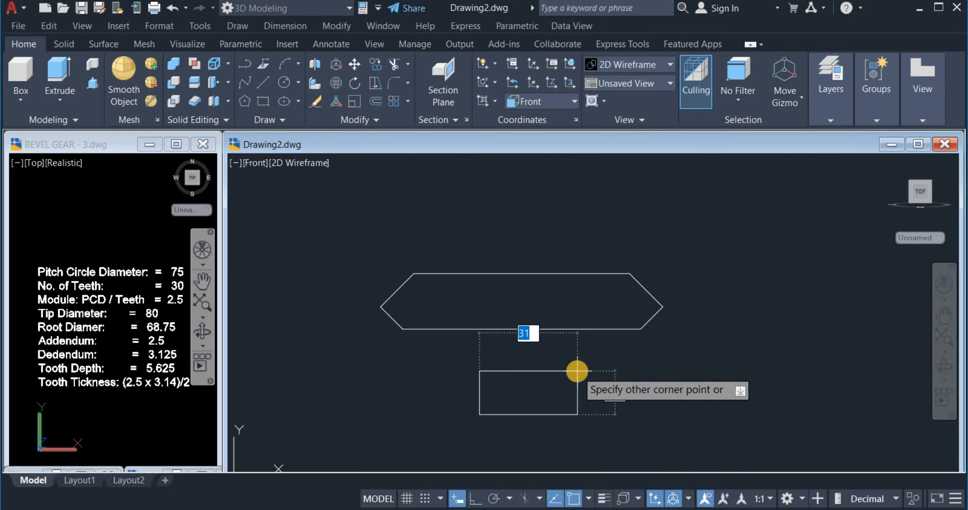
text(4)
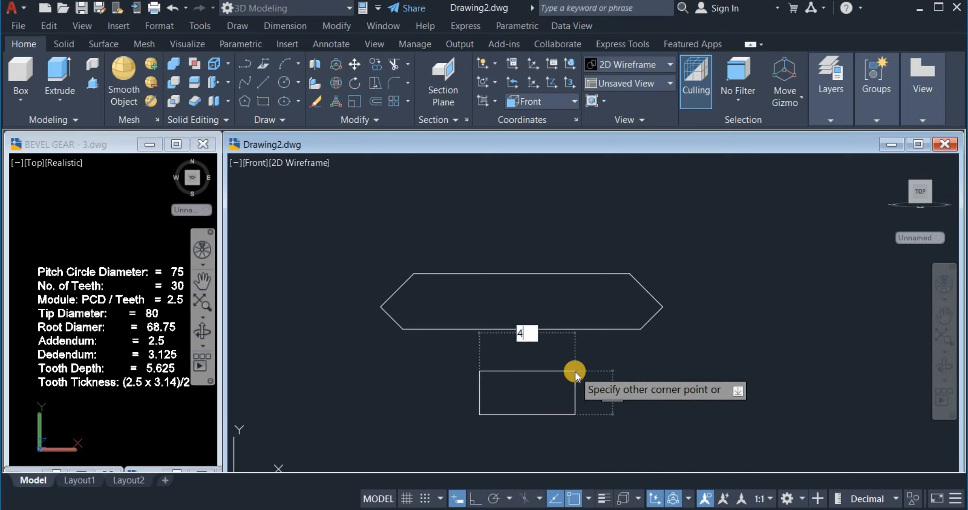
text(0)
key(Tab)
text(15)
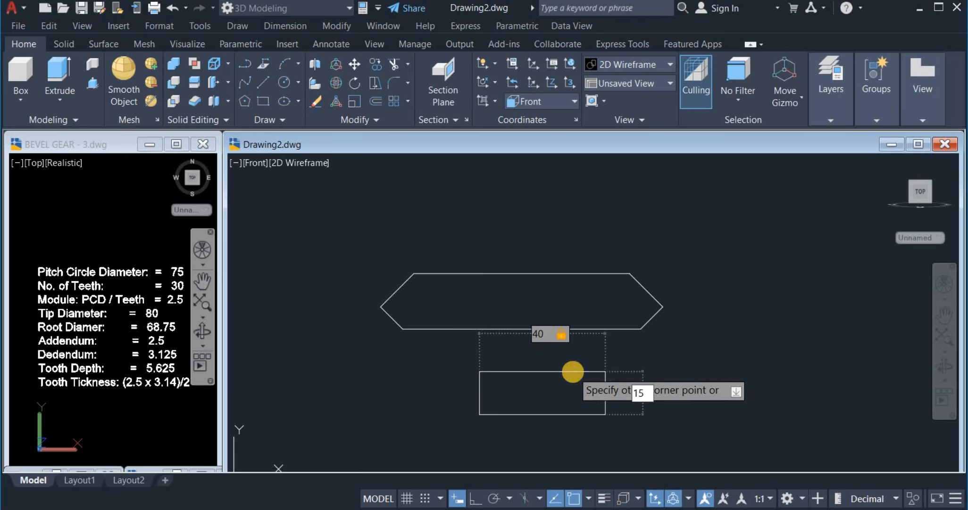
key(Return)
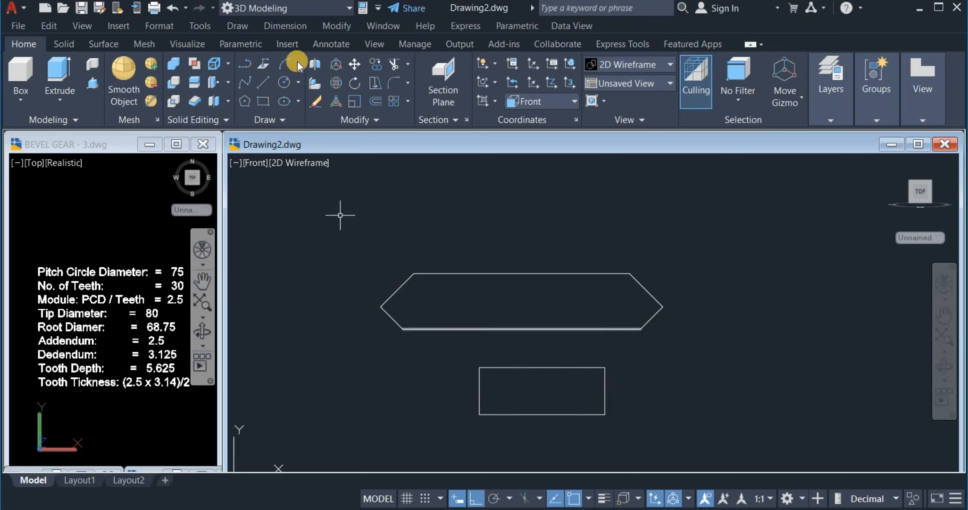
Move the rectangle by its top edge midpoint onto the midpoint of the gear profile's bottom line.
click(356, 65)
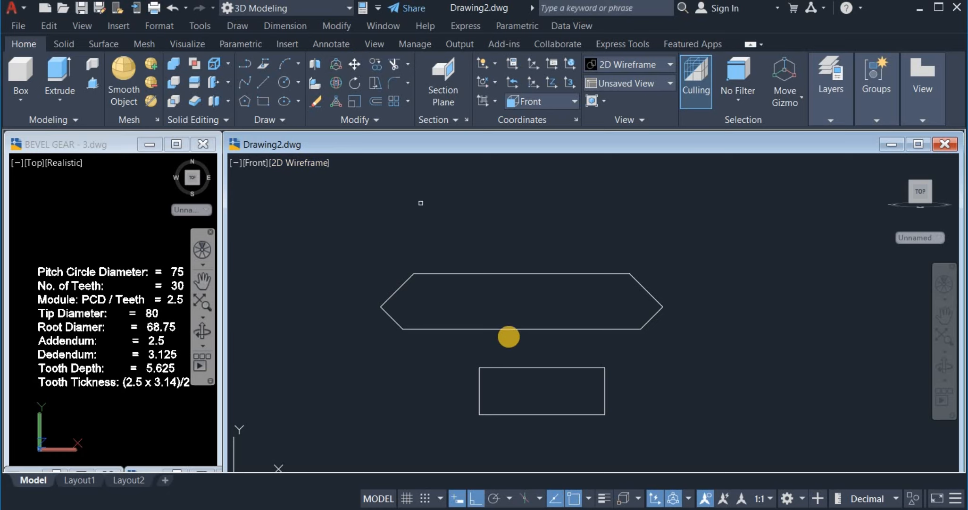
click(549, 367)
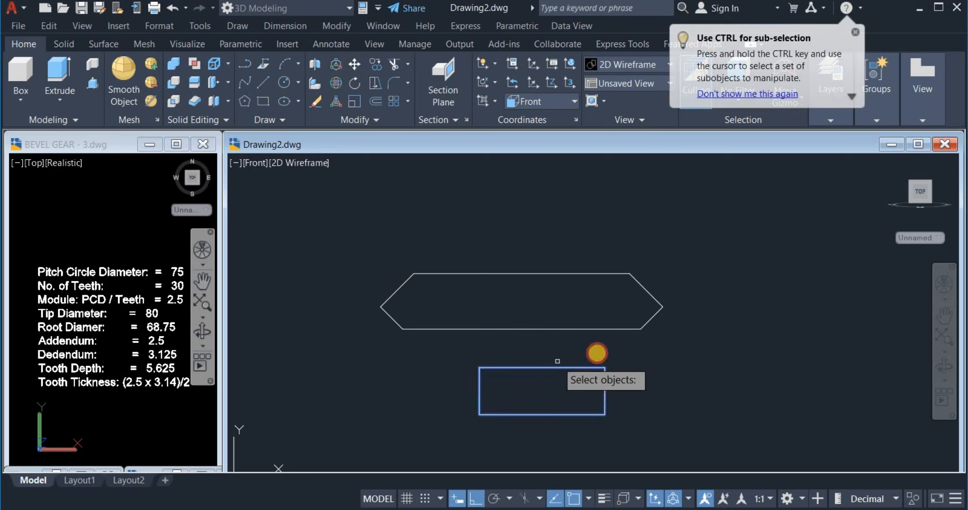
right_click(557, 361)
click(543, 366)
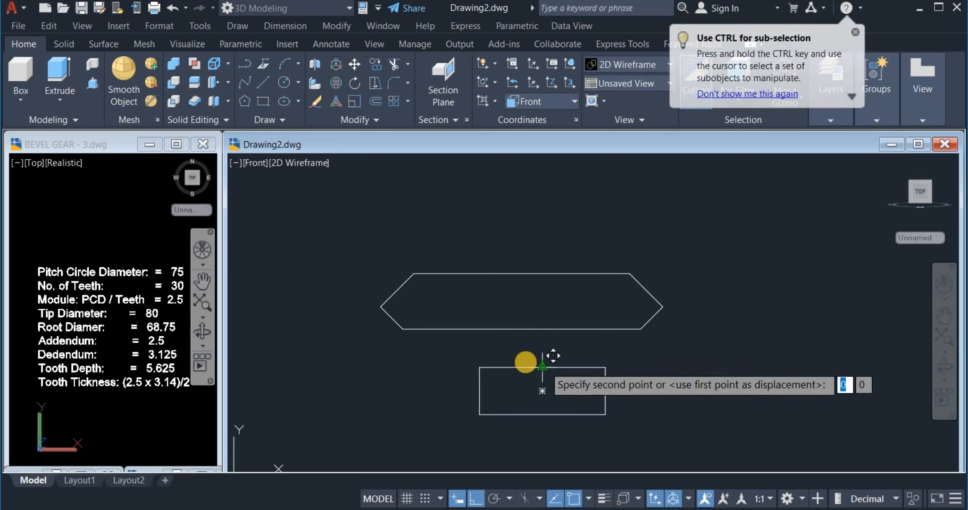
click(522, 329)
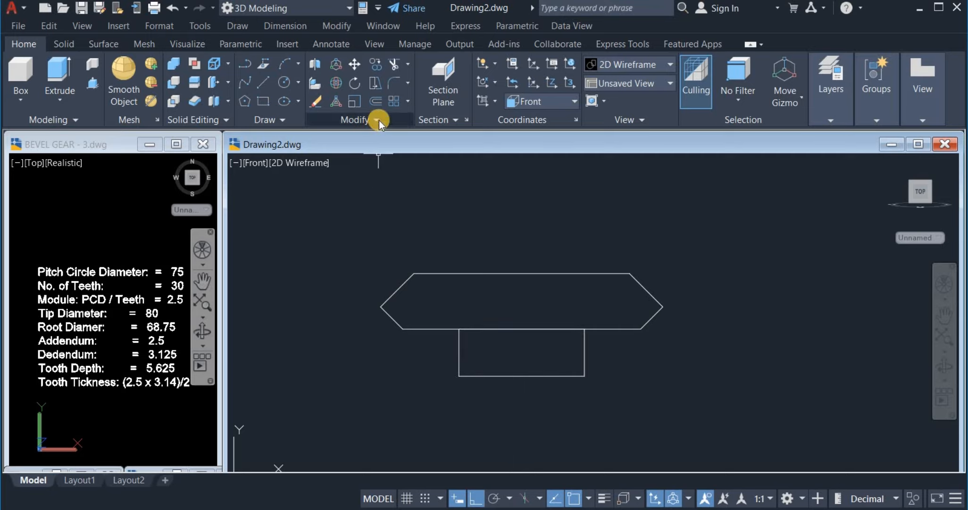
Chamfer the lower-left corner of the hub rectangle with both distances set to 2 mm.
click(408, 84)
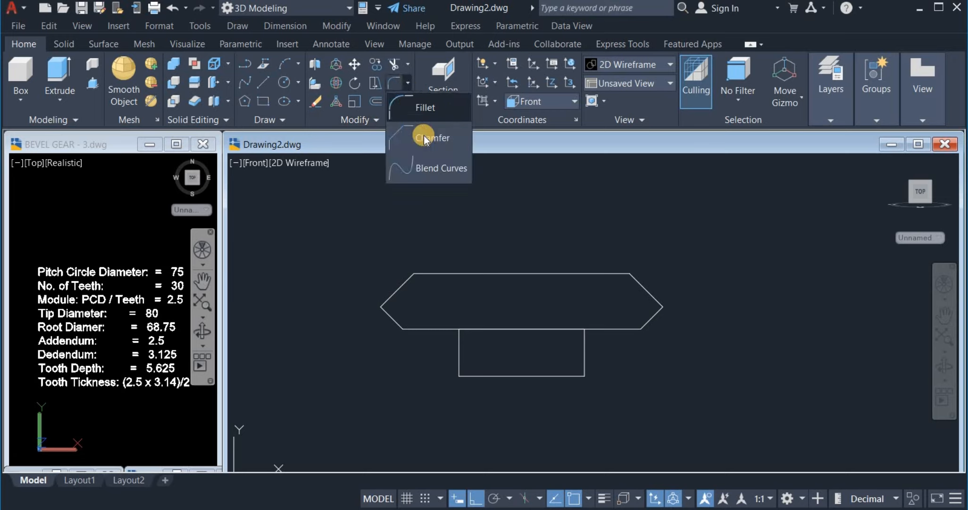
click(431, 139)
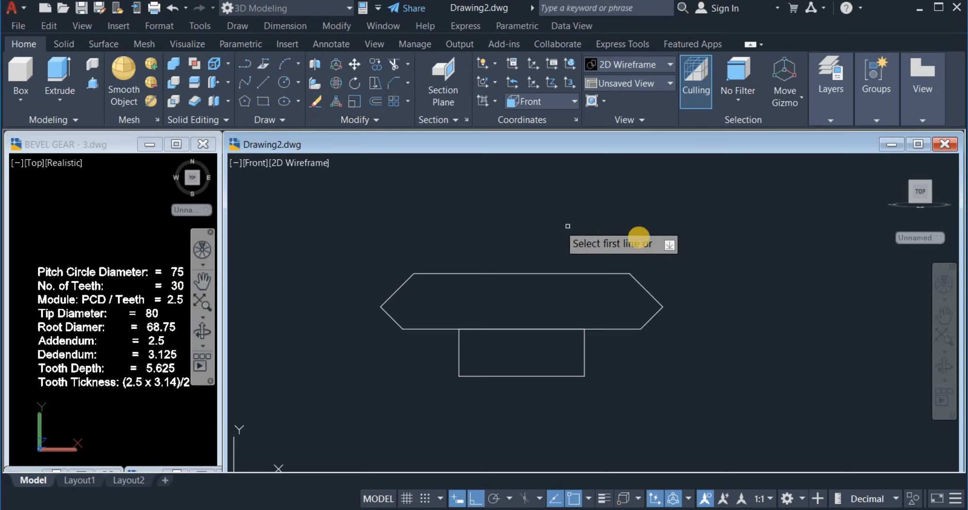
right_click(653, 220)
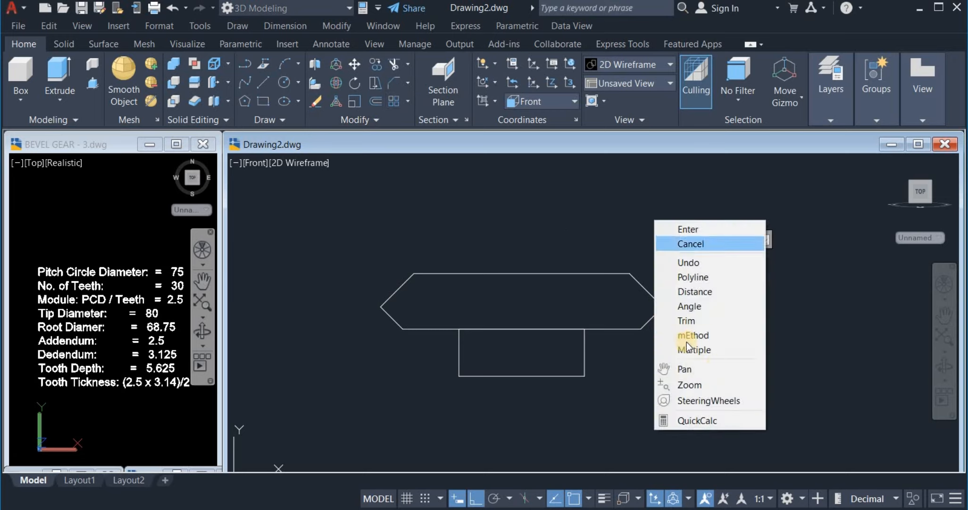
click(745, 291)
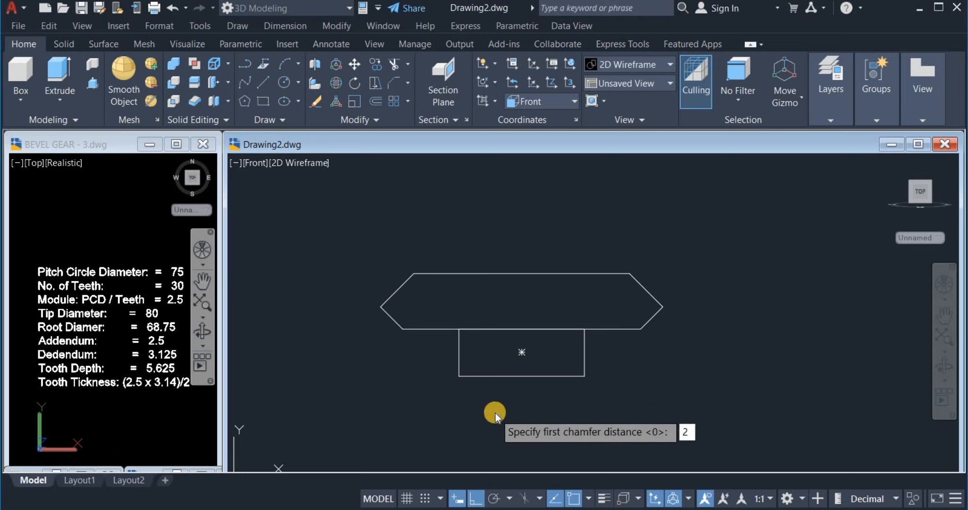
text(2)
key(Return)
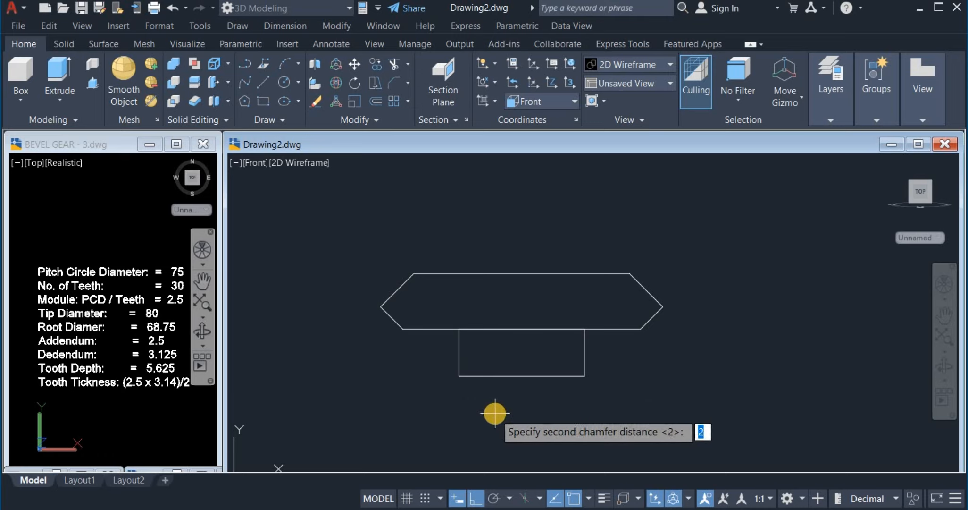
key(Return)
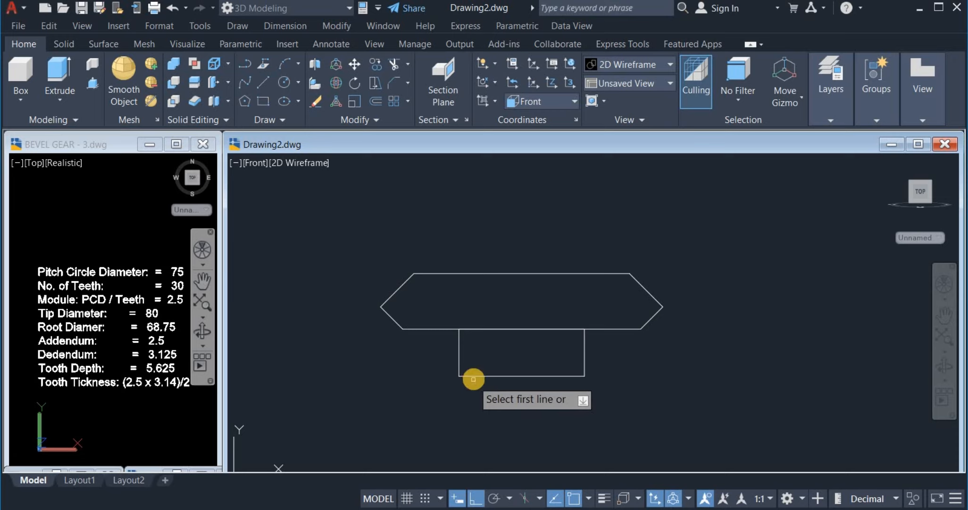
click(473, 377)
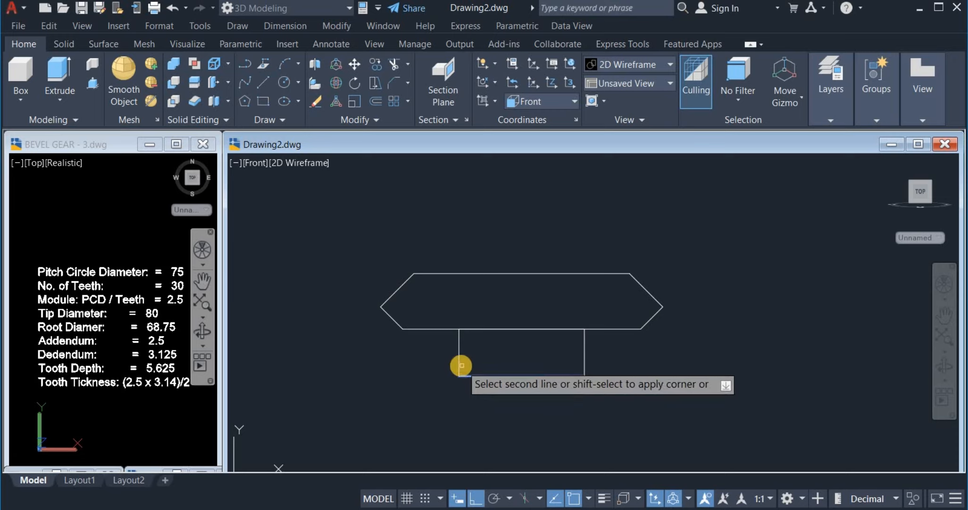
click(458, 366)
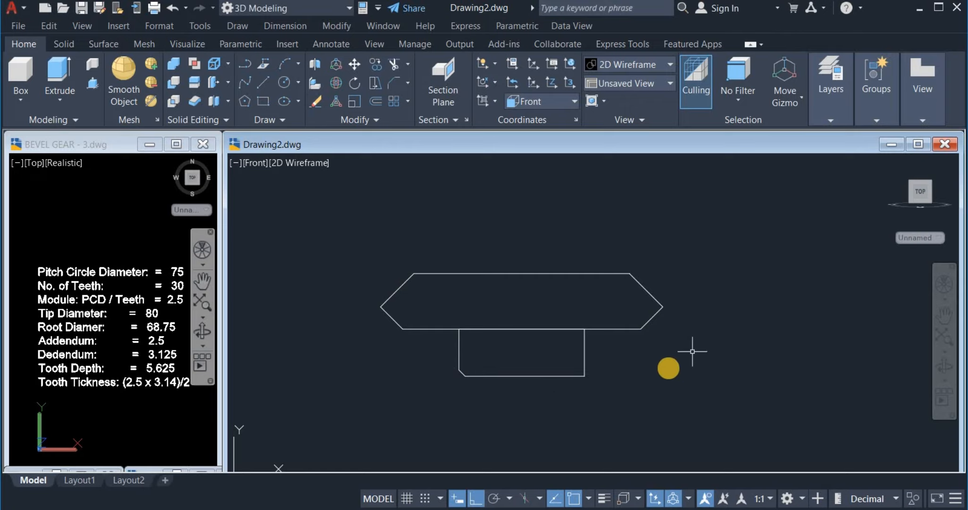
Draw a vertical centre line from the midpoint of the profile's top line down past the hub's bottom edge.
click(266, 82)
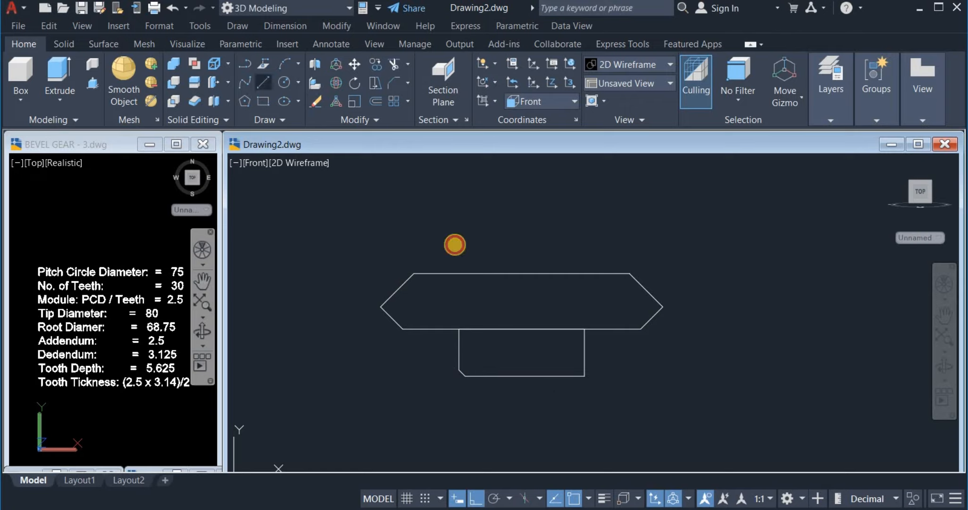
click(522, 273)
click(522, 409)
right_click(586, 401)
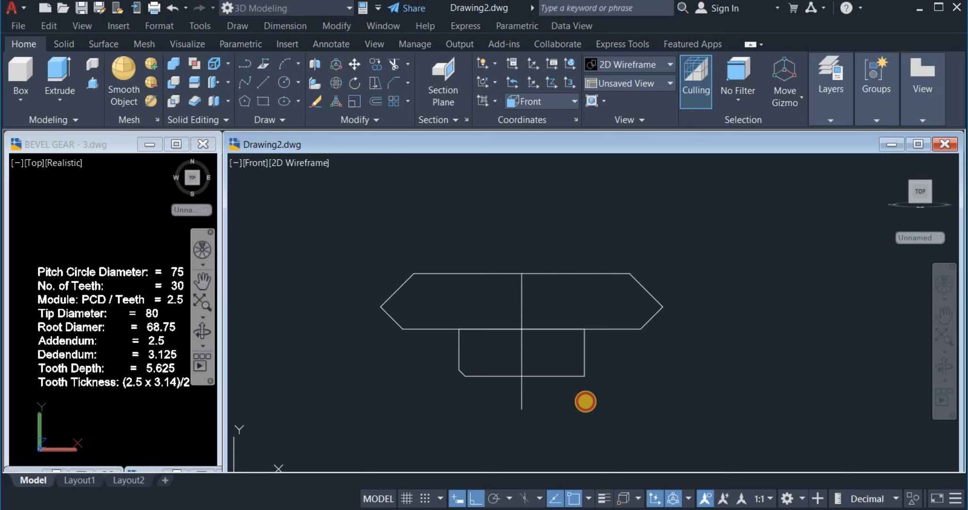
Draw a second vertical line from the top line's midpoint to the midpoint of the hub's bottom edge.
right_click(585, 246)
click(660, 266)
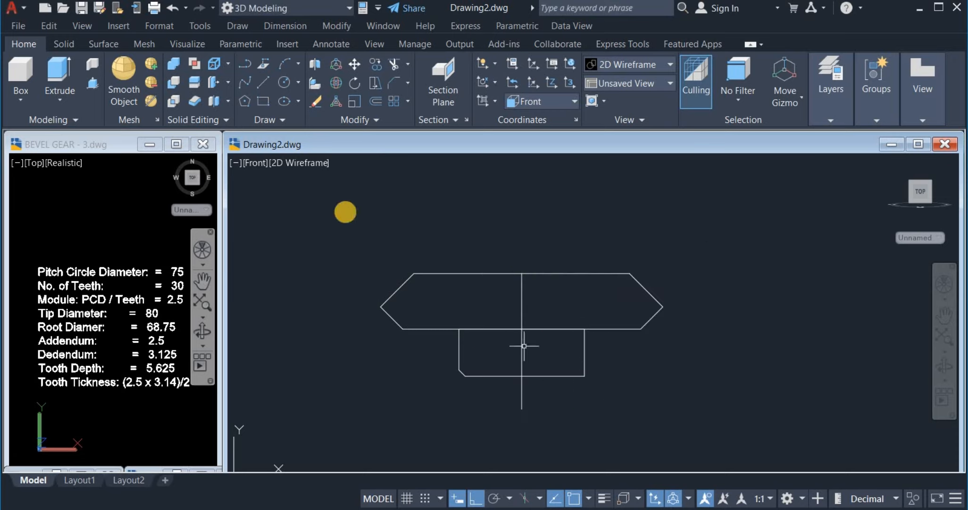
click(522, 273)
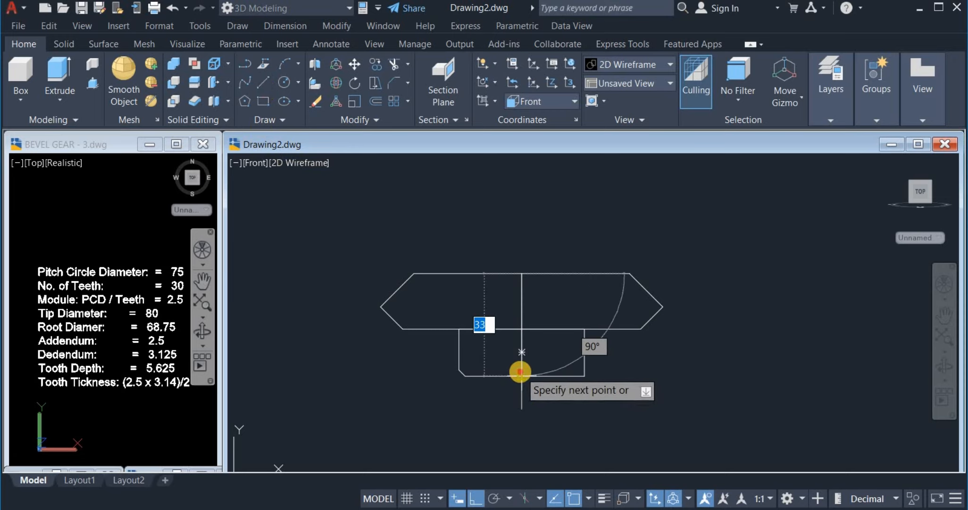
click(522, 376)
right_click(670, 224)
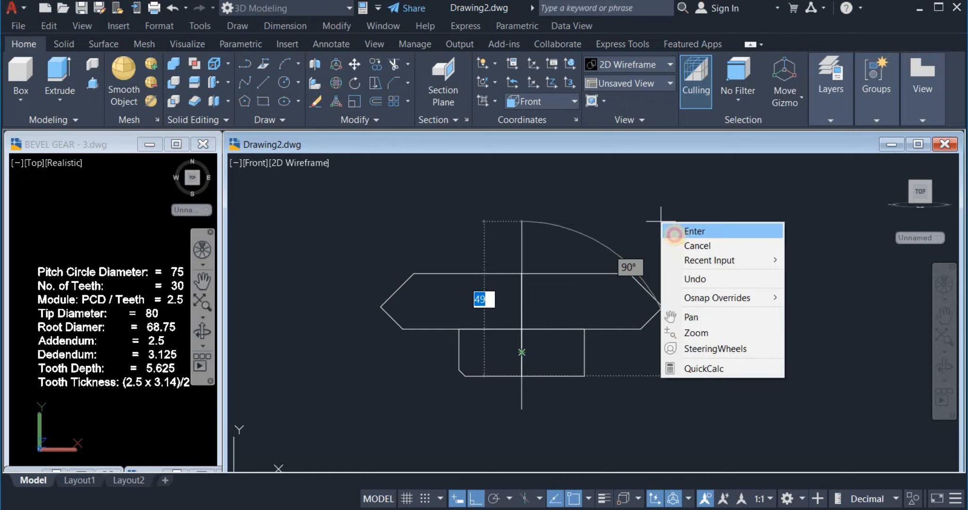
click(683, 232)
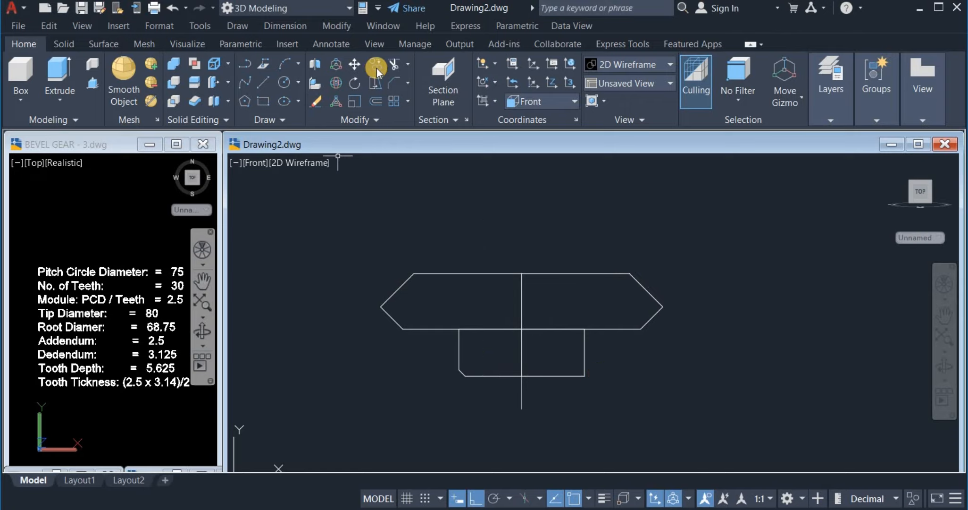
Trim the profile's horizontal lines on the right side of the vertical centre line.
click(396, 65)
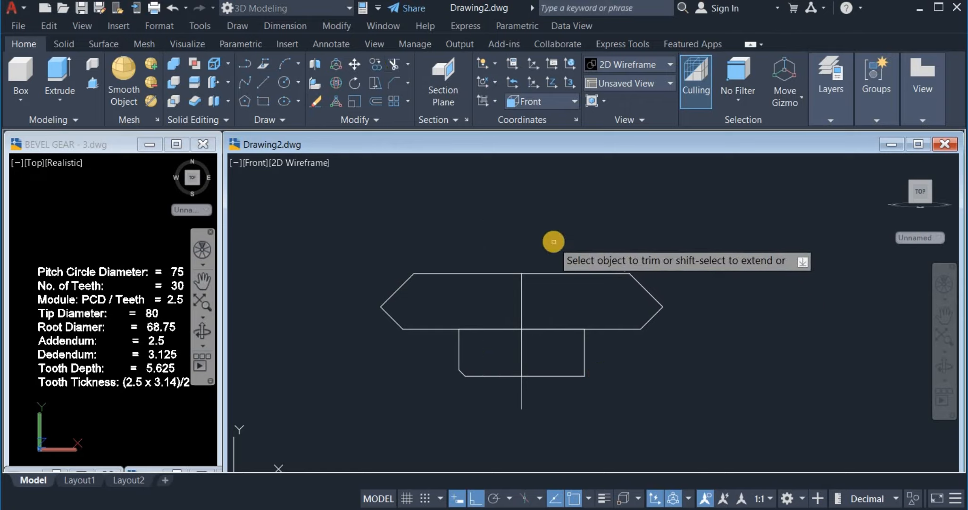
click(553, 241)
click(533, 399)
key(Return)
right_click(653, 389)
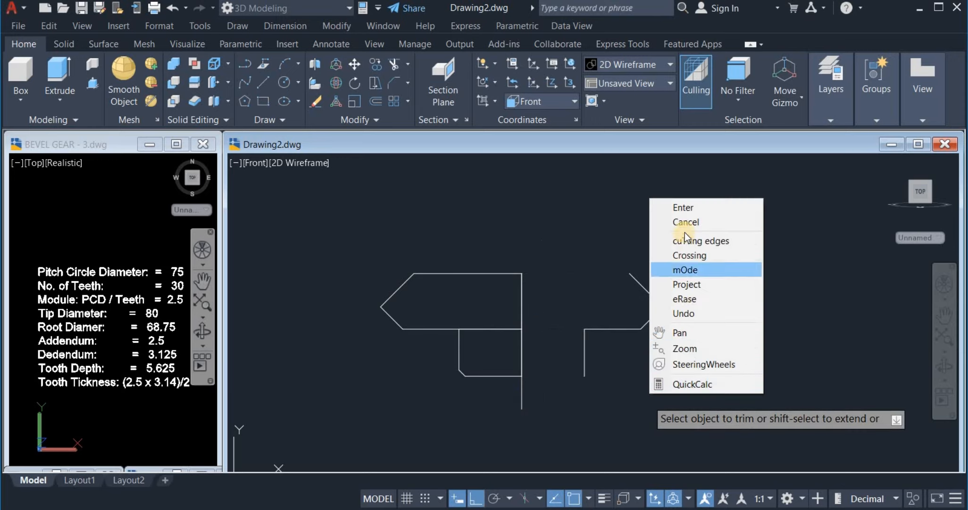
click(684, 207)
Erase the leftover gear and hub lines to the right of the centre line.
click(560, 239)
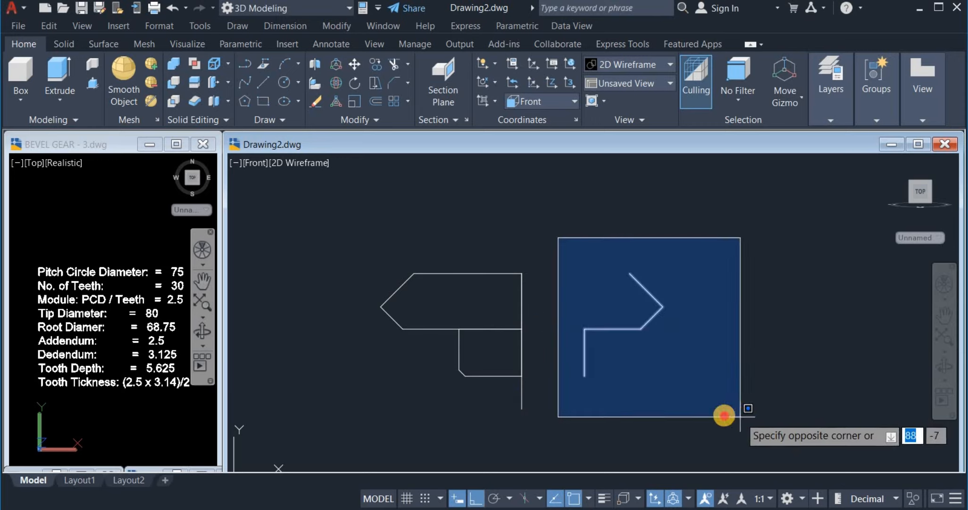
click(724, 411)
right_click(663, 358)
click(721, 136)
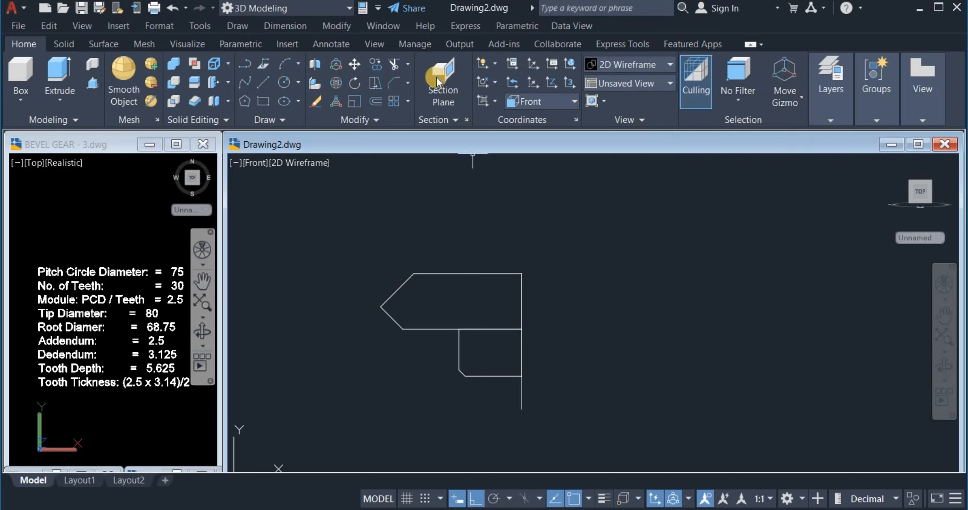
Trim away the inner horizontal line between the gear body and the hub.
click(394, 65)
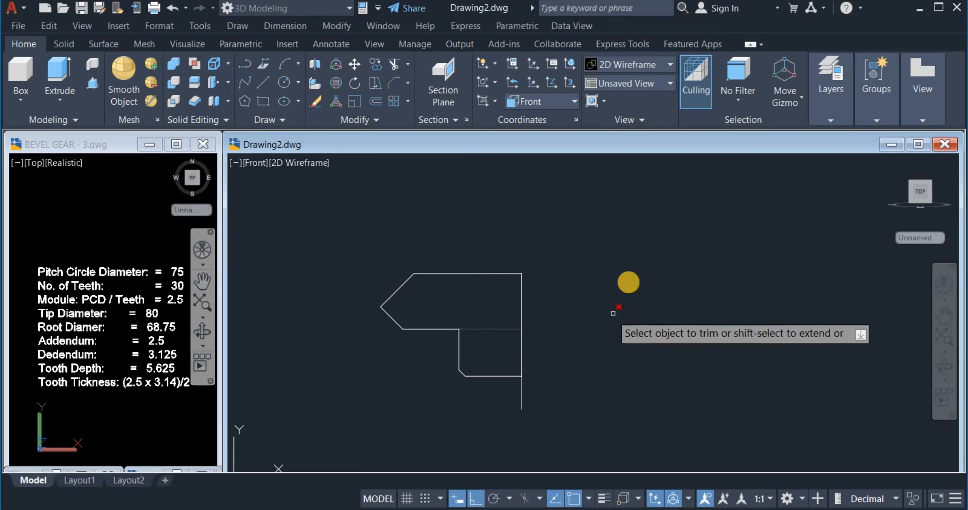
click(496, 329)
right_click(566, 269)
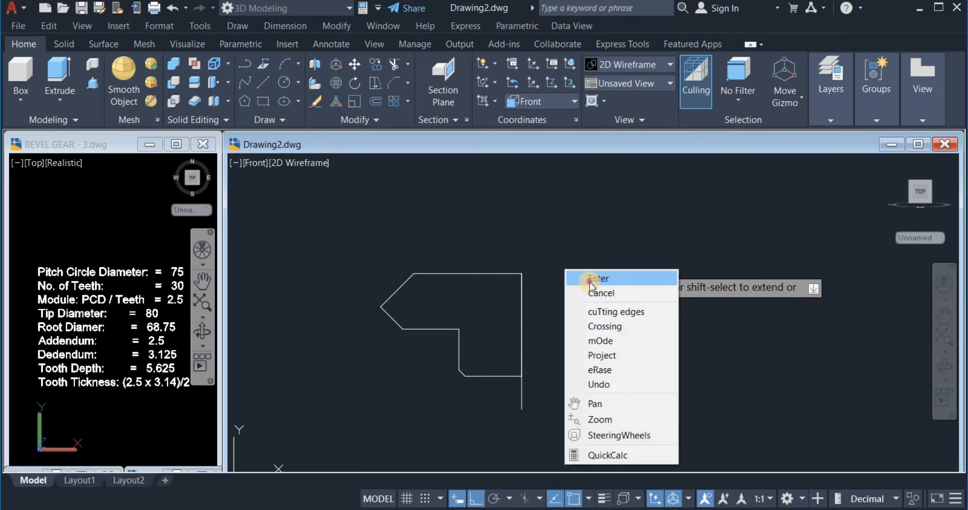
click(590, 277)
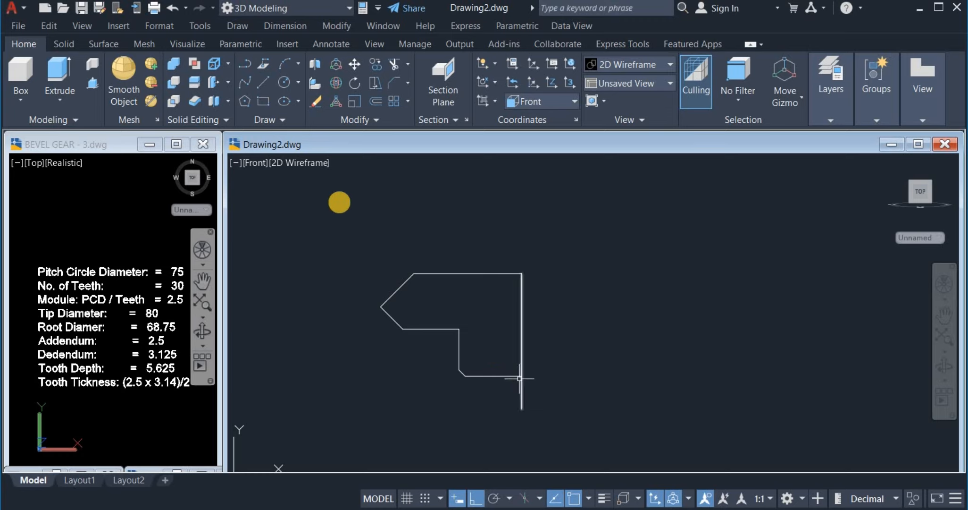
Join the remaining half-profile lines into a single closed outline.
click(353, 122)
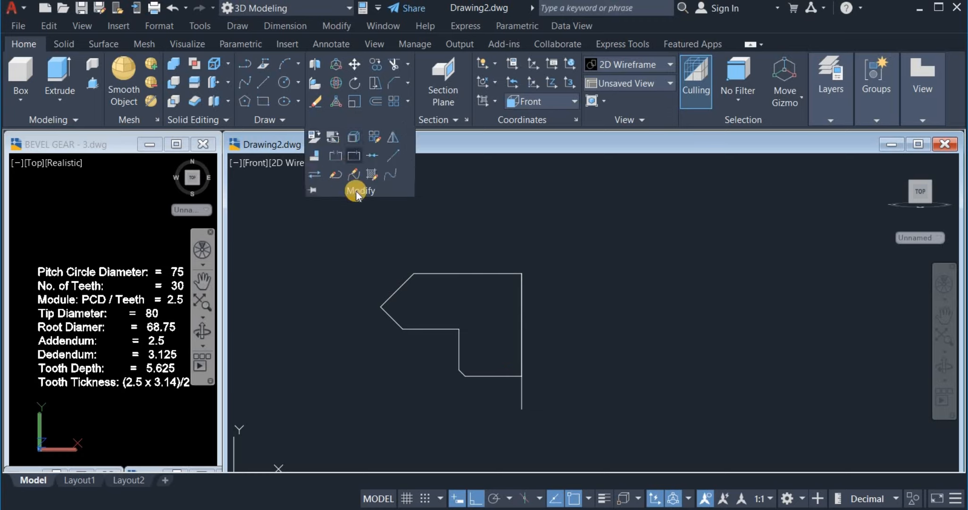
click(372, 155)
click(364, 227)
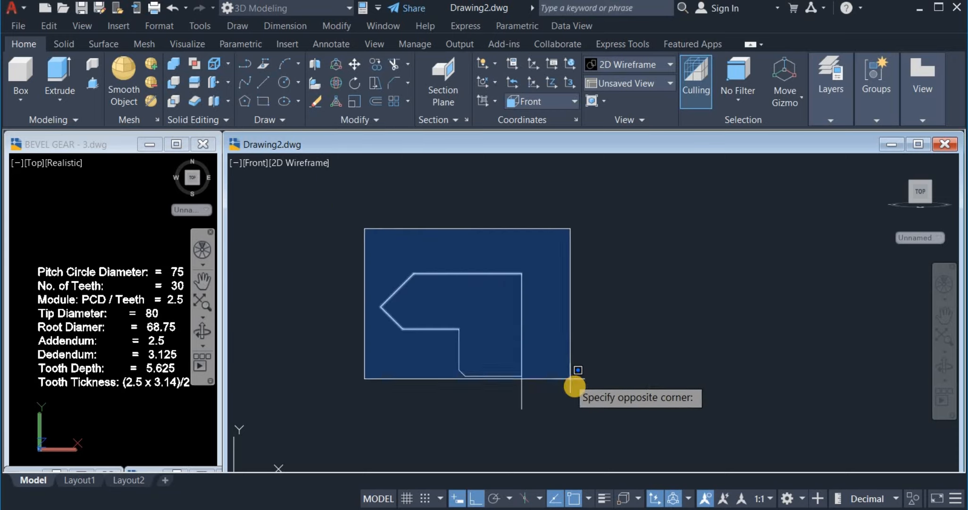
click(590, 401)
right_click(599, 327)
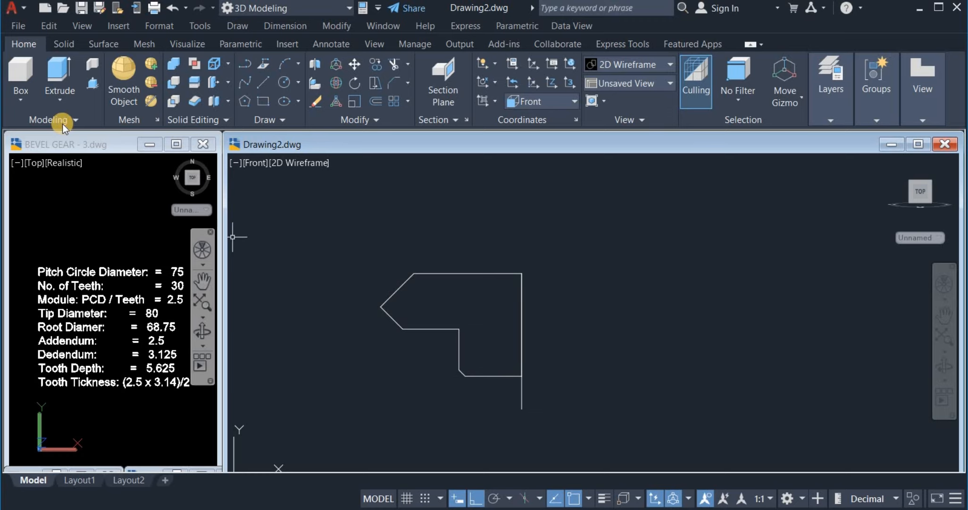
Revolve the closed half profile 360° about the vertical centre line.
click(61, 102)
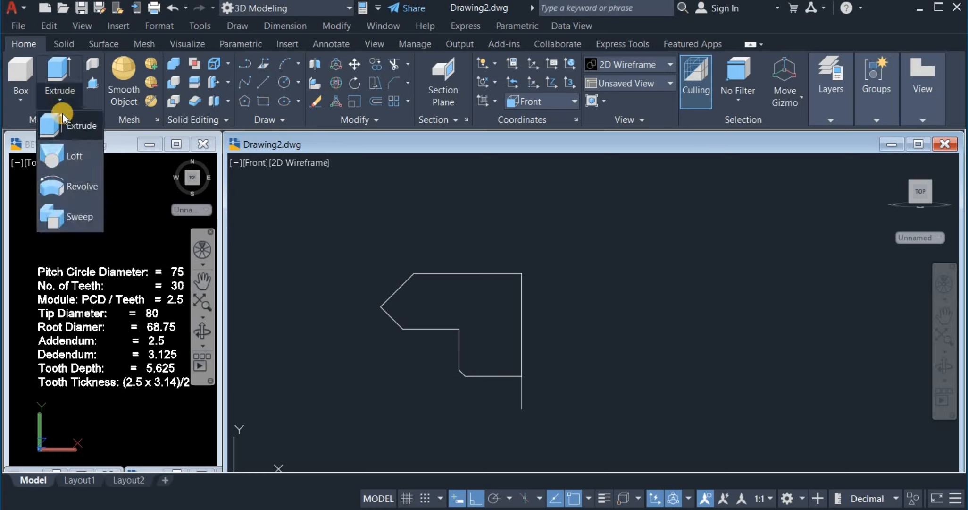
click(71, 186)
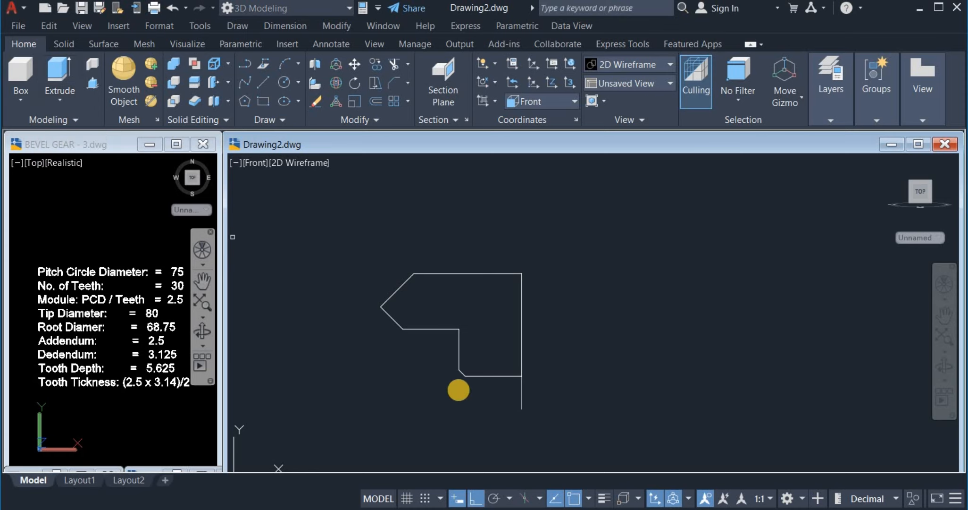
click(432, 329)
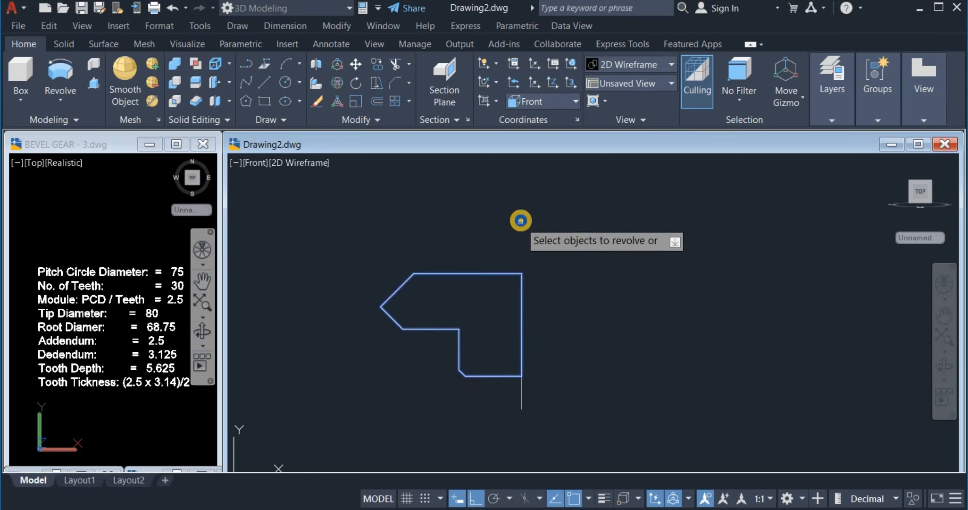
right_click(538, 219)
click(550, 229)
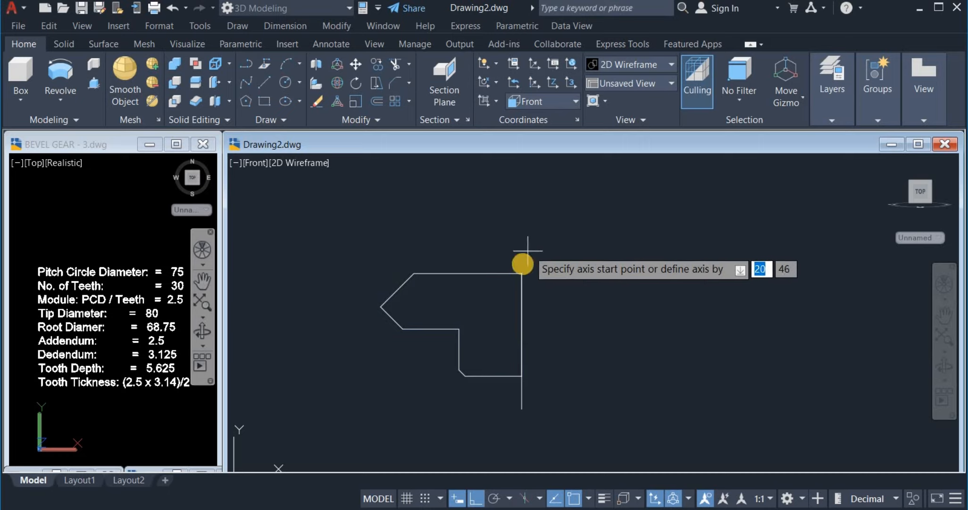
click(521, 273)
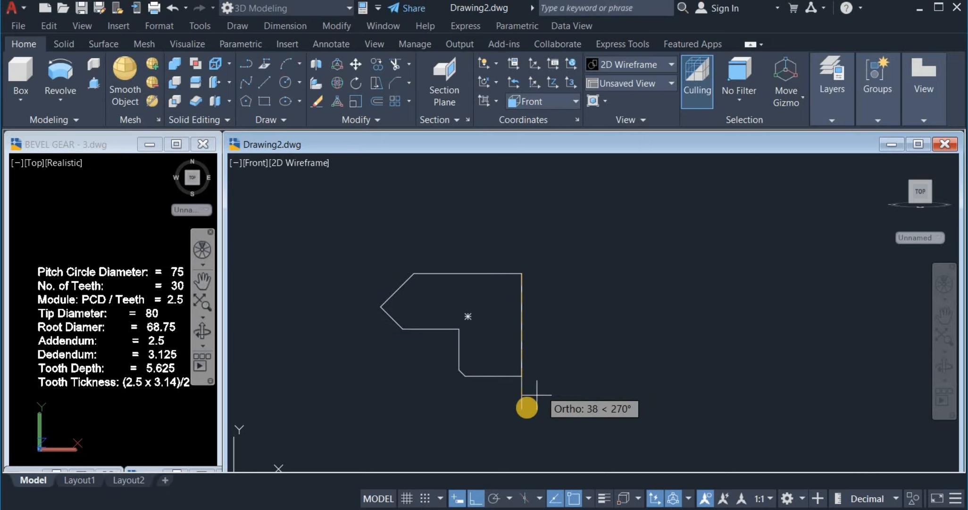
click(522, 409)
click(524, 409)
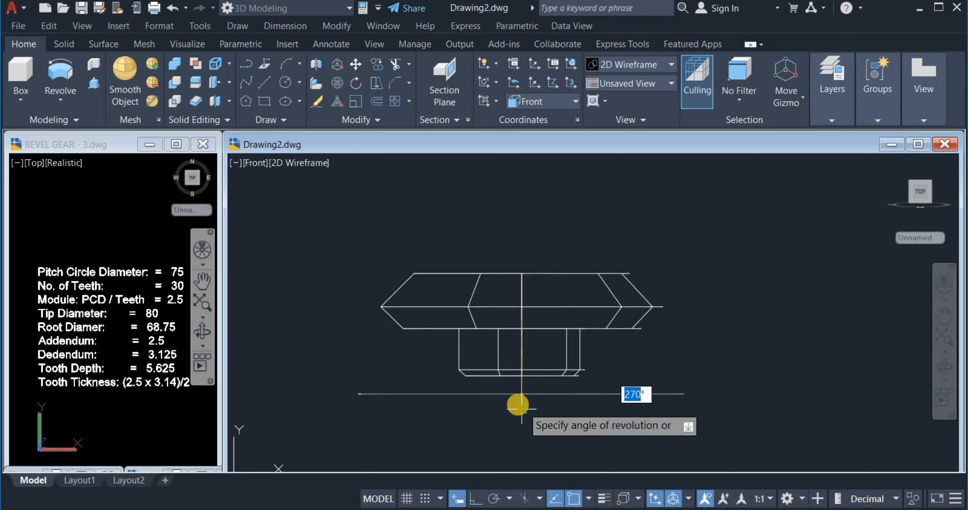
text(360)
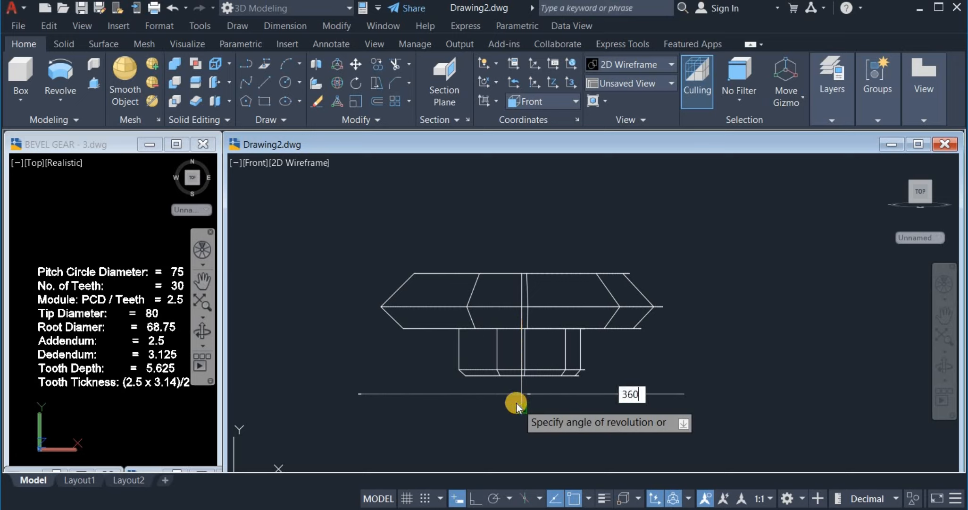
key(Return)
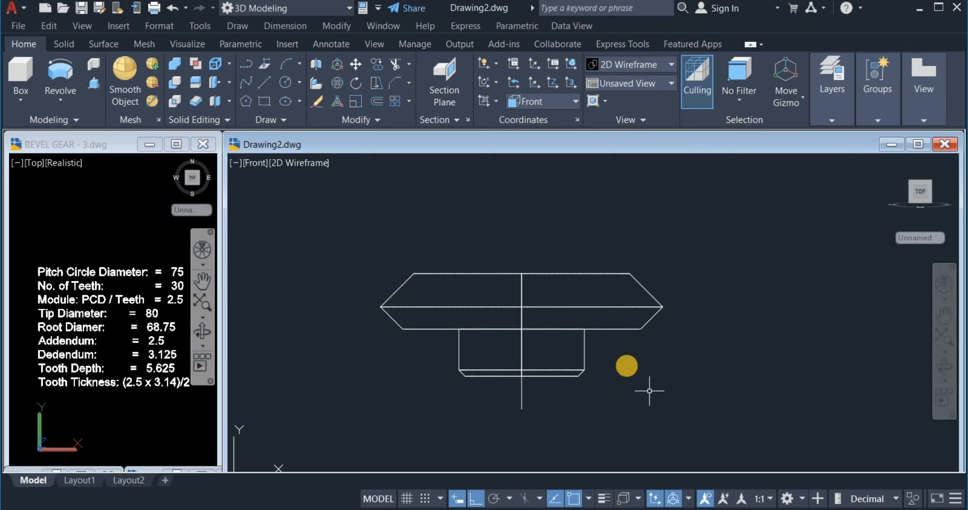
Show the revolved gear blank in SE Isometric view with the Shades of Gray visual style.
click(626, 84)
click(631, 206)
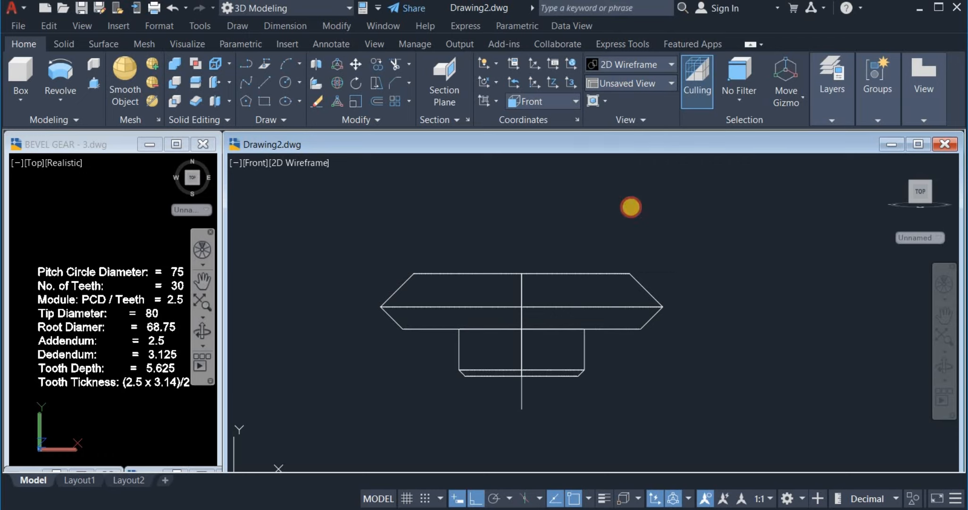
middle_drag(726, 289, 645, 323)
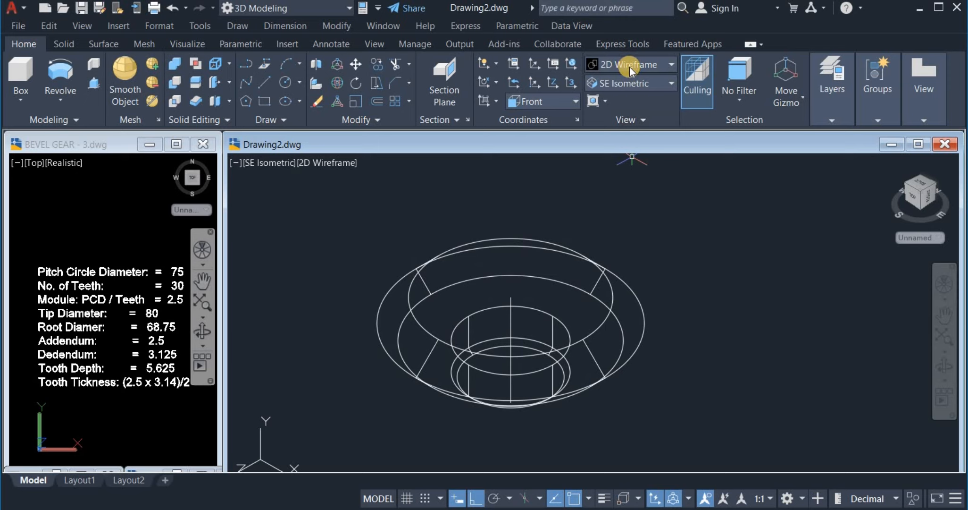
click(630, 66)
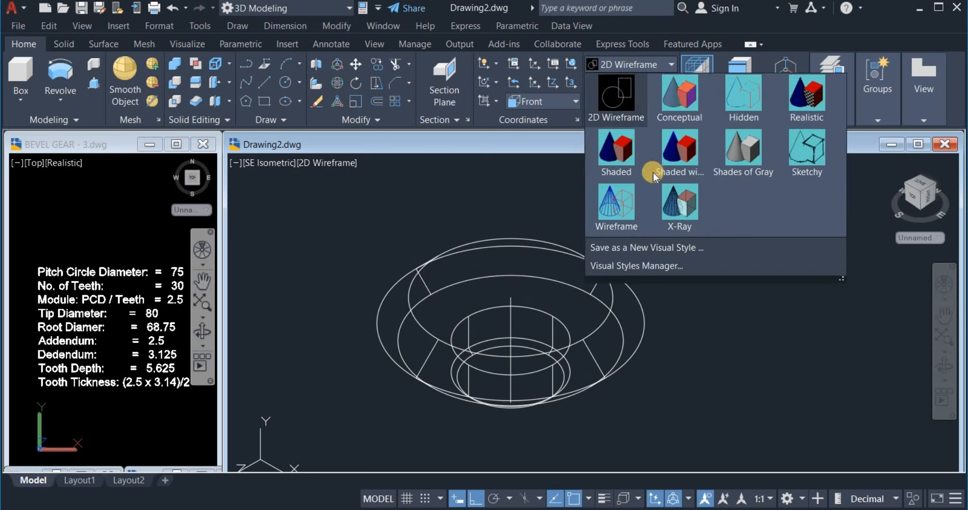
click(749, 156)
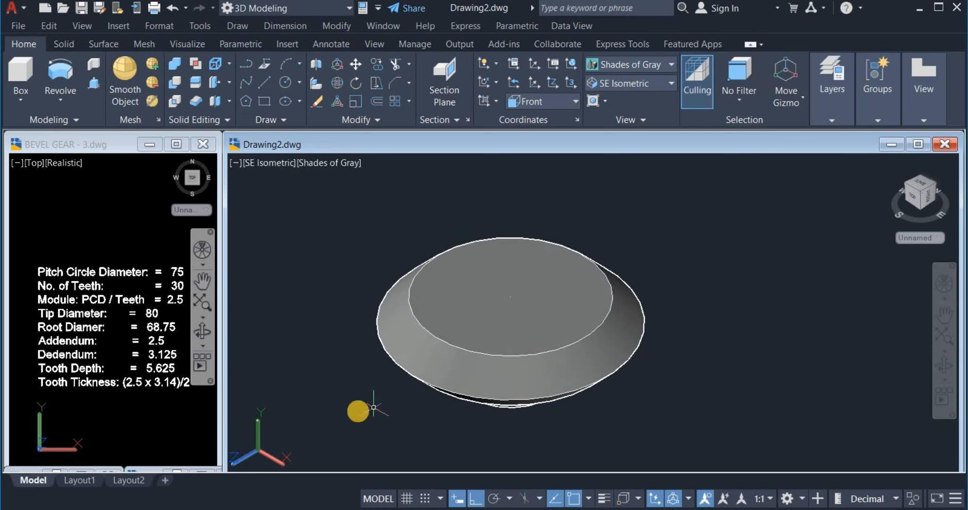
Set the coordinate system to Top and draw a 25 mm diameter circle at the centre of the blank's upper face.
click(546, 105)
click(545, 134)
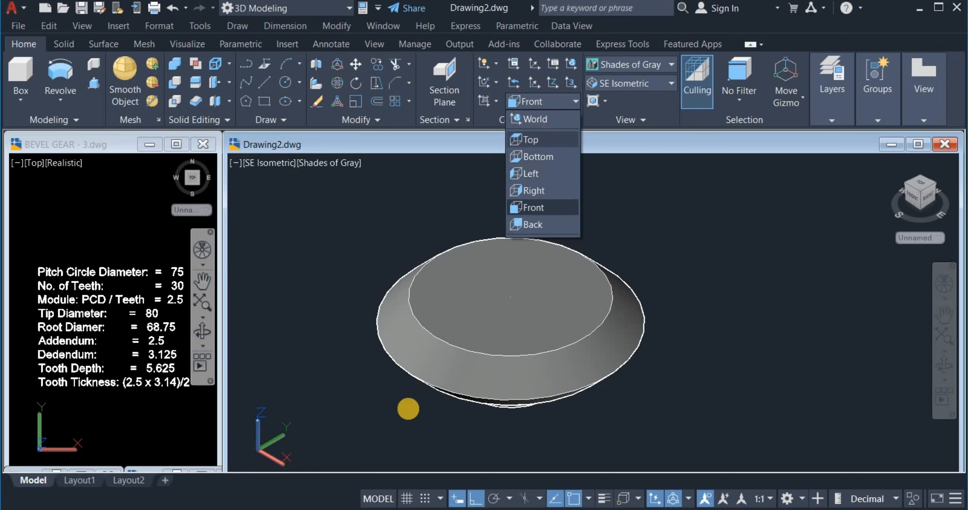
click(299, 82)
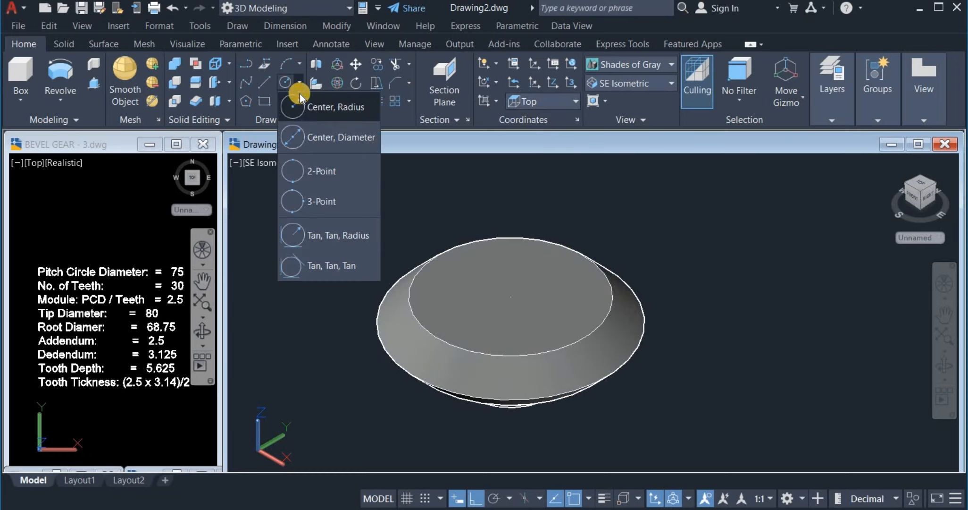
click(329, 140)
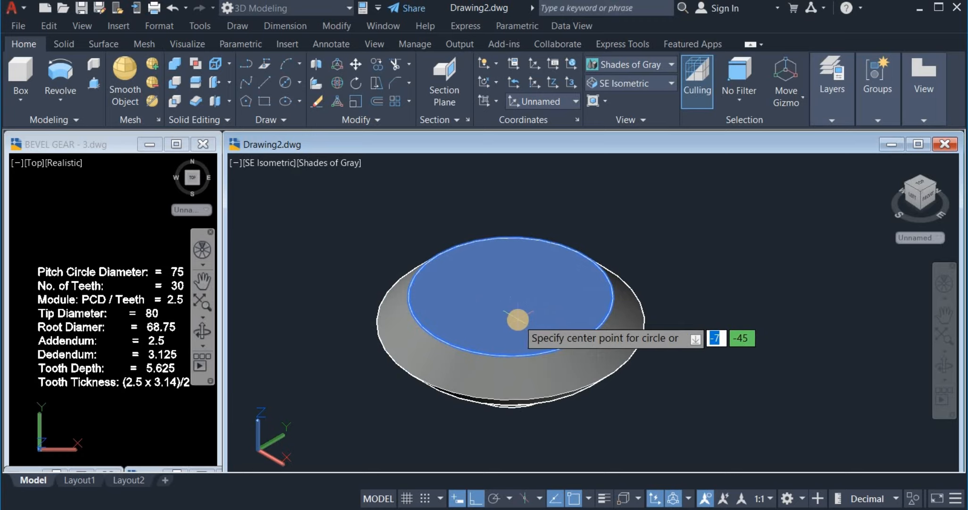
click(512, 319)
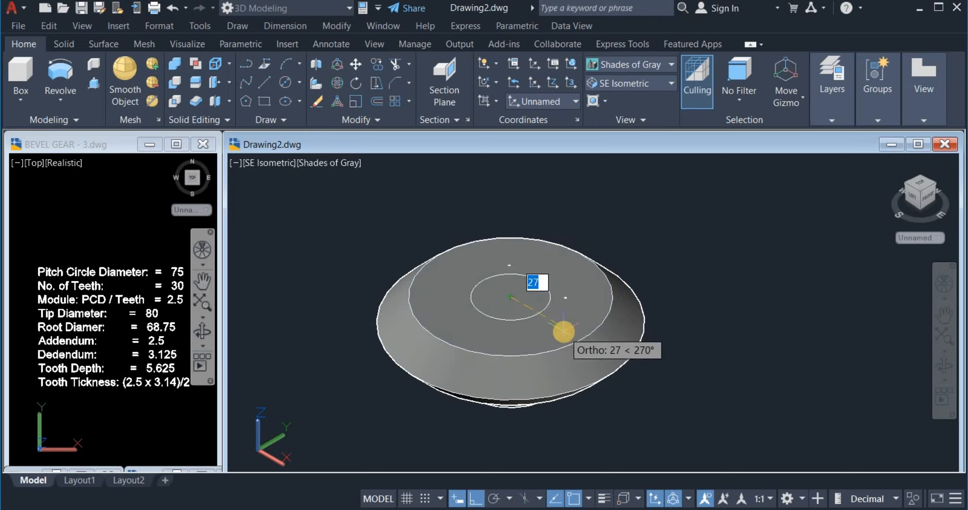
text(25)
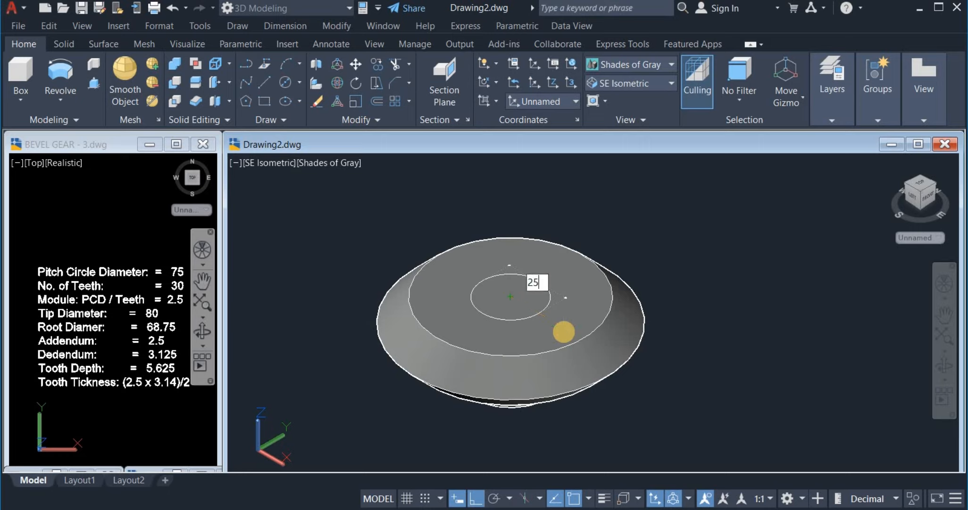
key(Return)
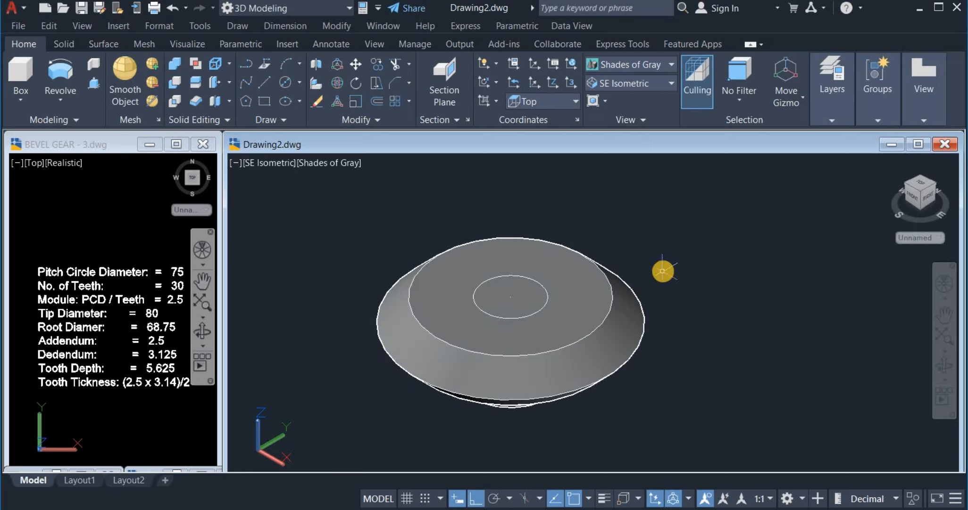
Presspull the circular area downward through the whole blank and hub to cut the bore.
middle_drag(665, 265, 623, 229)
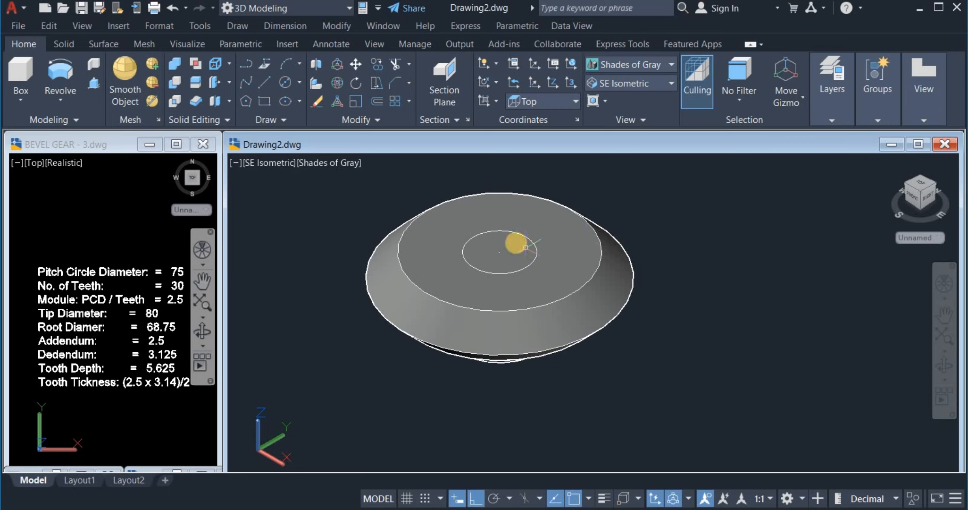
click(94, 85)
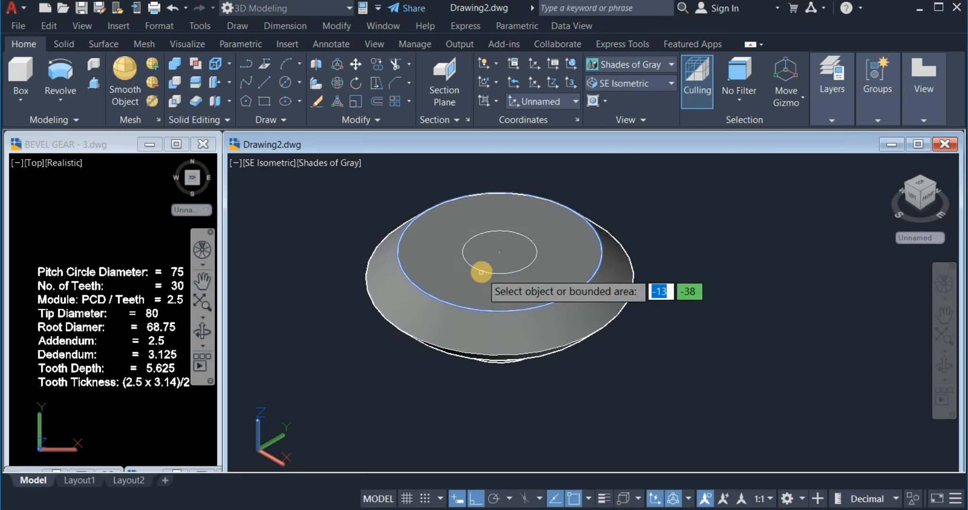
click(484, 264)
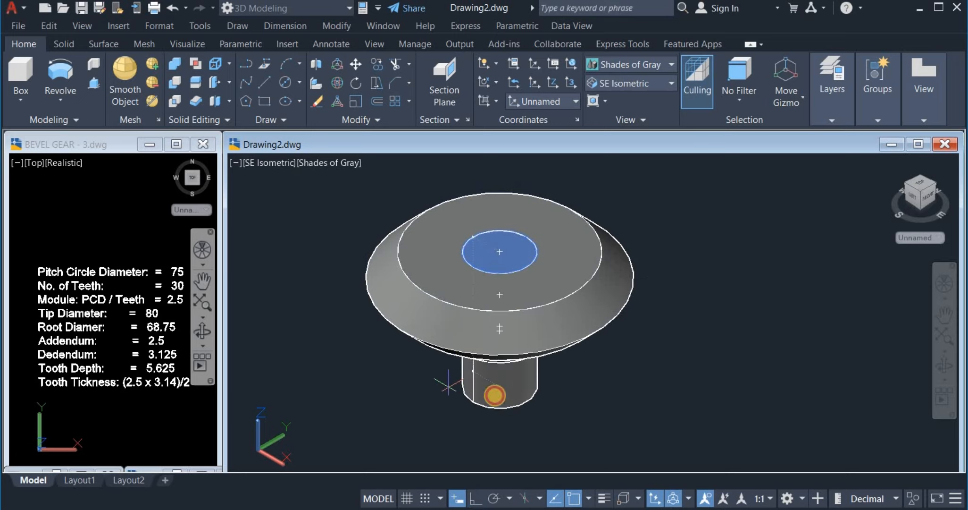
click(493, 390)
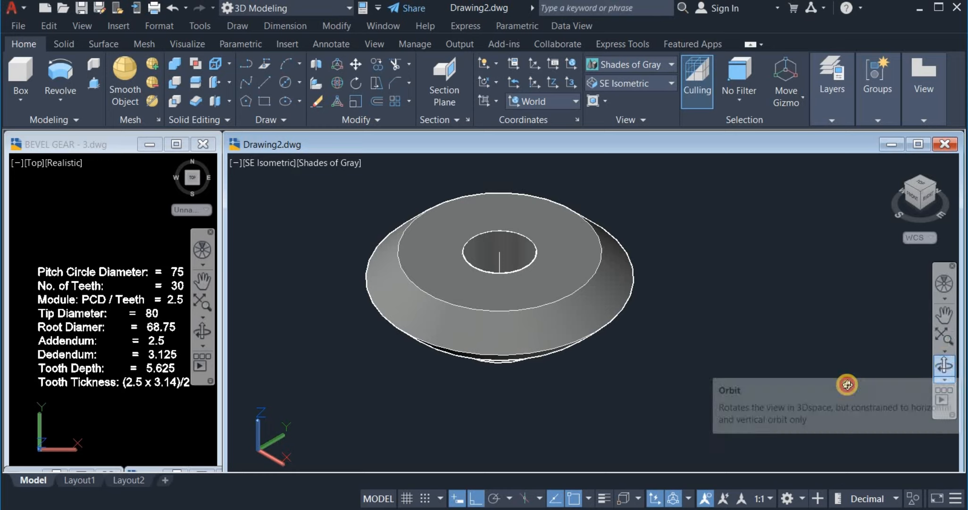
Switch the bored gear blank to the Front view, leaving free space beside it for a second profile.
click(945, 364)
mouse_move(674, 400)
mouse_down()
mouse_move(688, 404)
mouse_move(694, 302)
mouse_move(671, 410)
mouse_up()
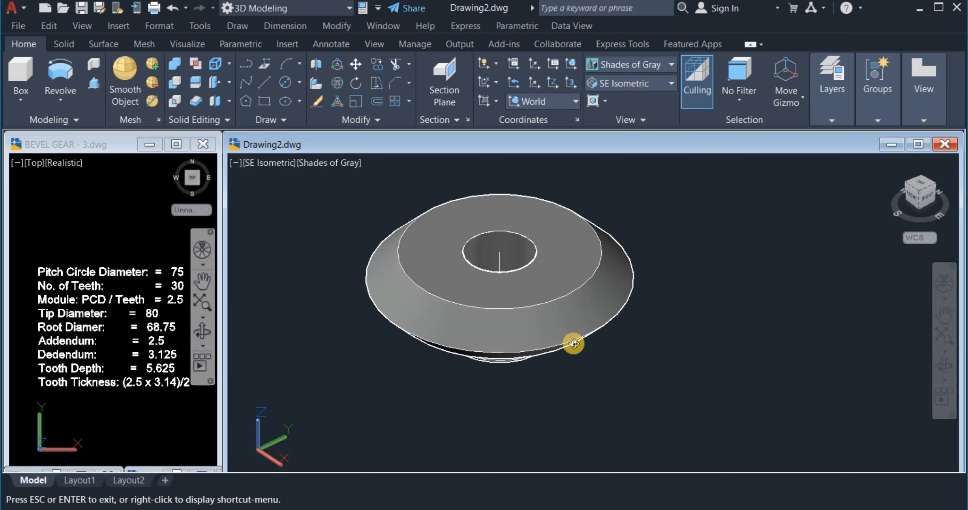
right_click(675, 349)
click(722, 104)
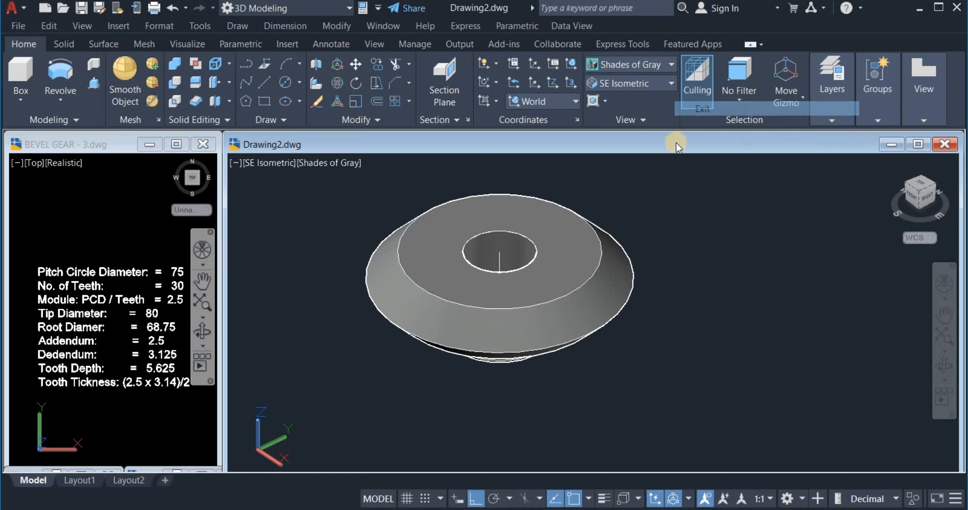
click(629, 84)
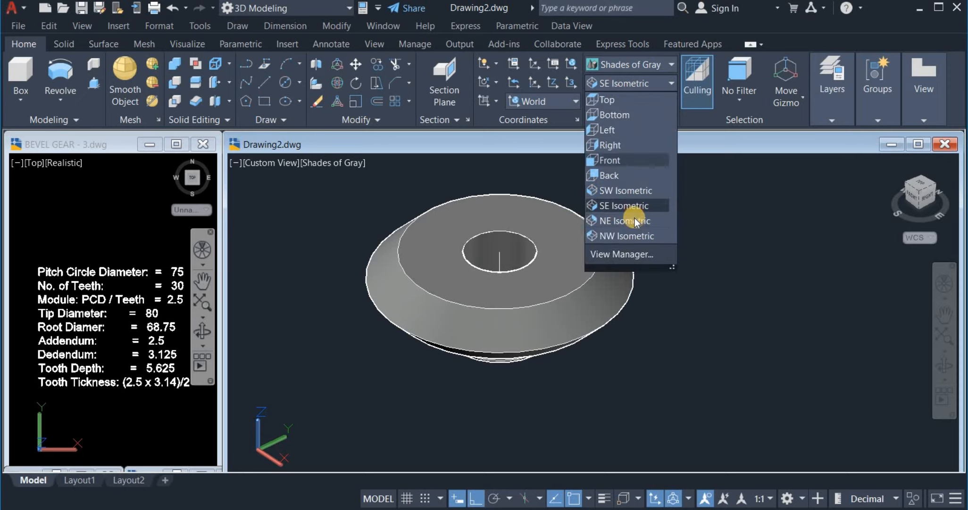
click(630, 160)
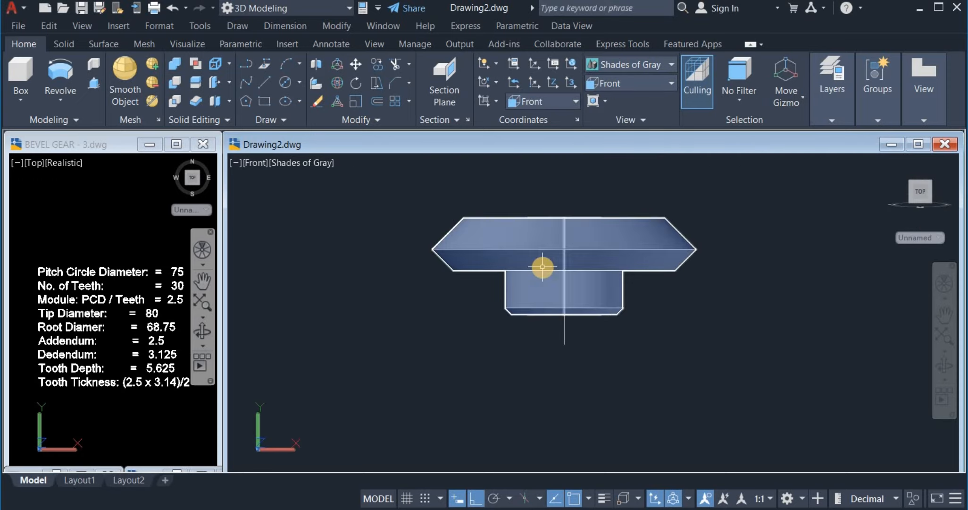
middle_drag(543, 267, 429, 325)
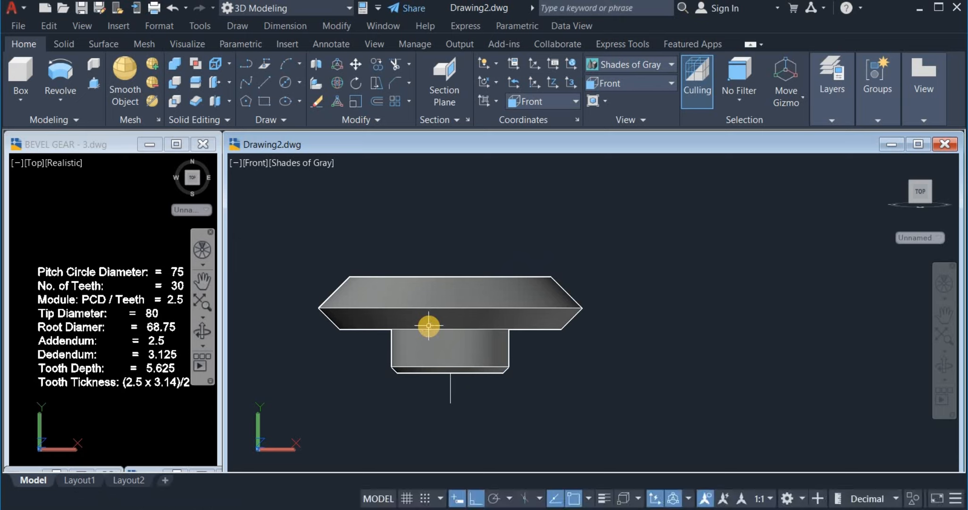
scroll(429, 325, down, 2)
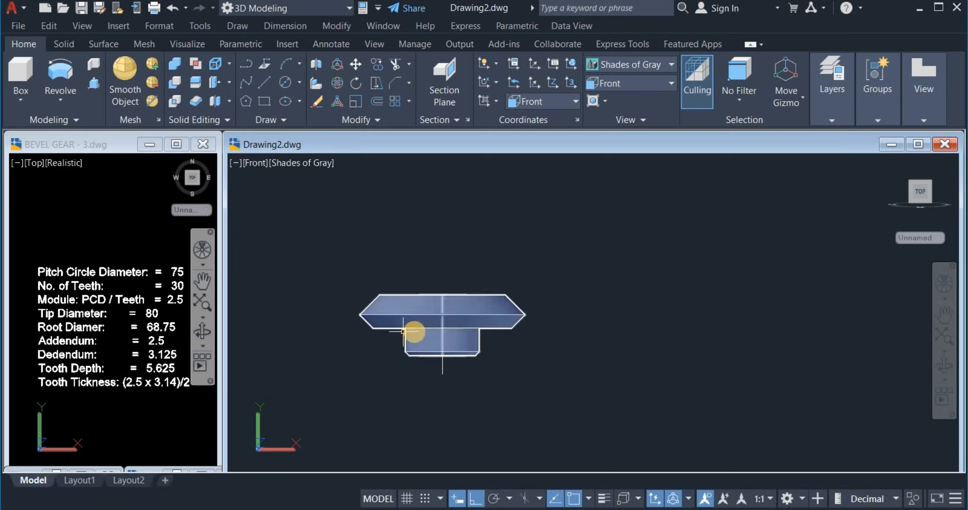
mouse_move(600, 326)
middle_down()
mouse_move(568, 332)
mouse_move(594, 327)
middle_up()
scroll(567, 329, up, 2)
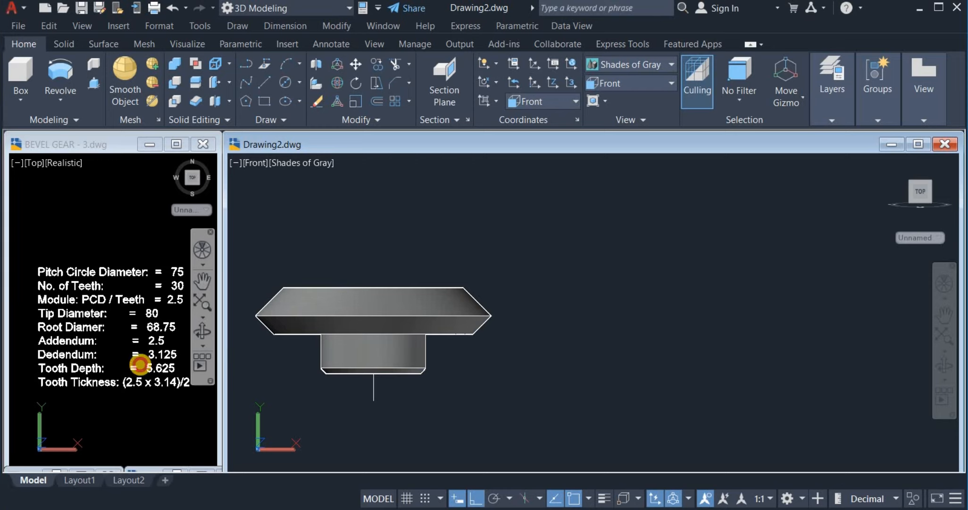
Bring the 15-tooth gear's parameter list into view in the BEVEL GEAR - 3 drawing.
click(139, 365)
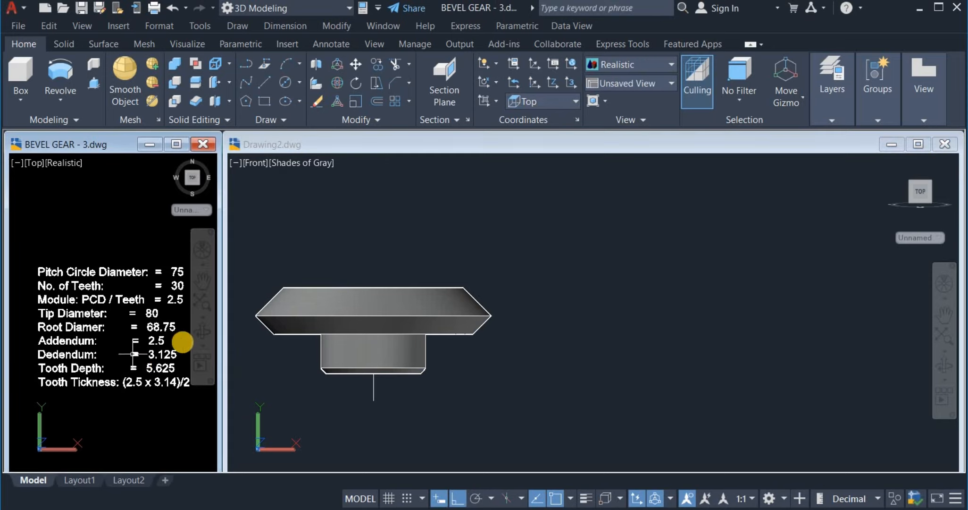
middle_drag(179, 341, 19, 345)
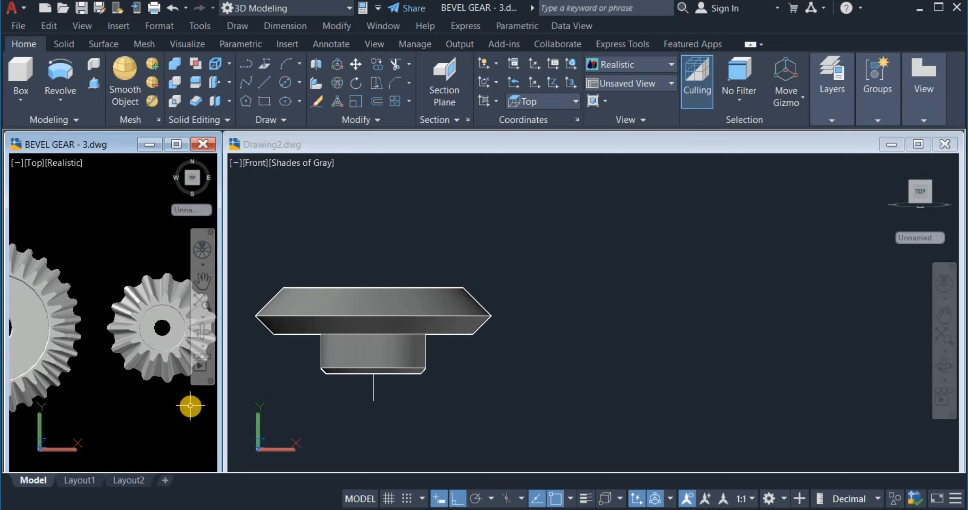
middle_drag(190, 407, 35, 399)
middle_drag(179, 416, 167, 425)
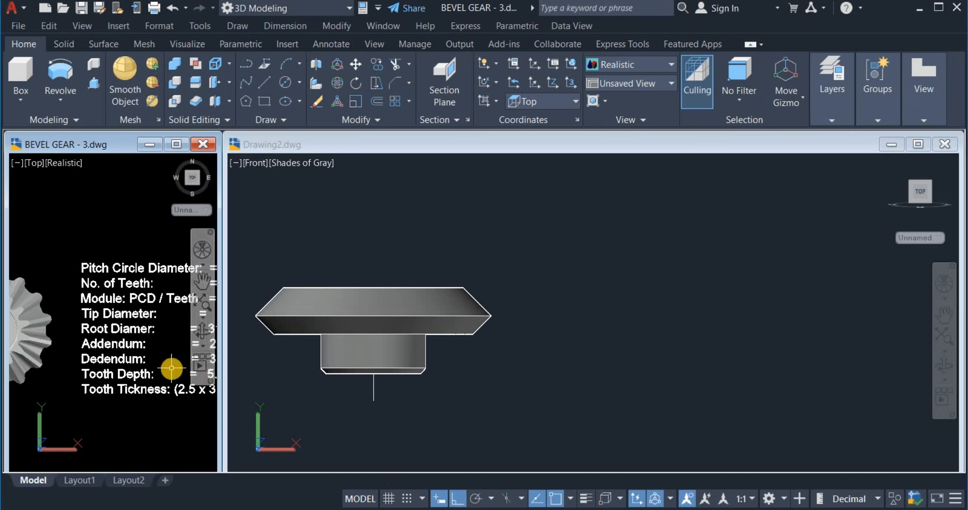
middle_drag(126, 355, 68, 343)
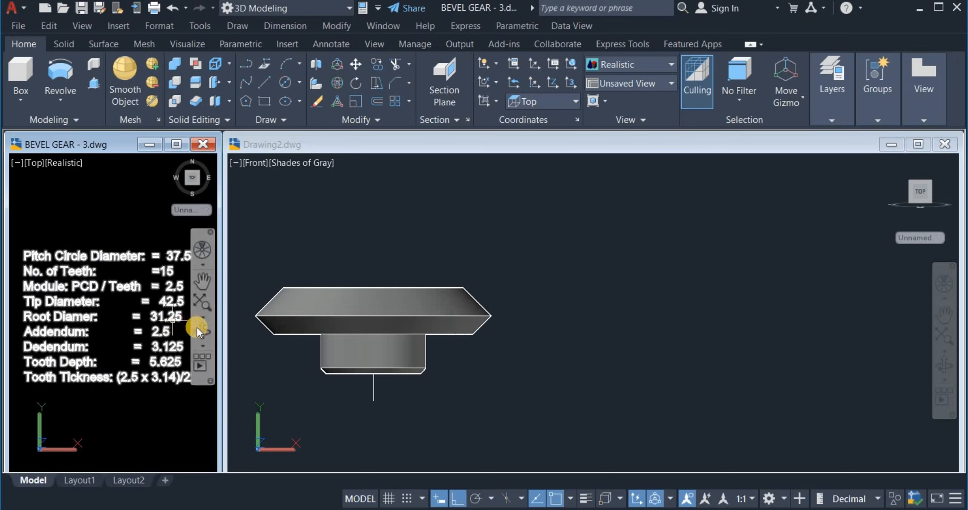
Back in Drawing2, draw a 31.25 mm horizontal line to the right of the finished gear blank.
click(263, 86)
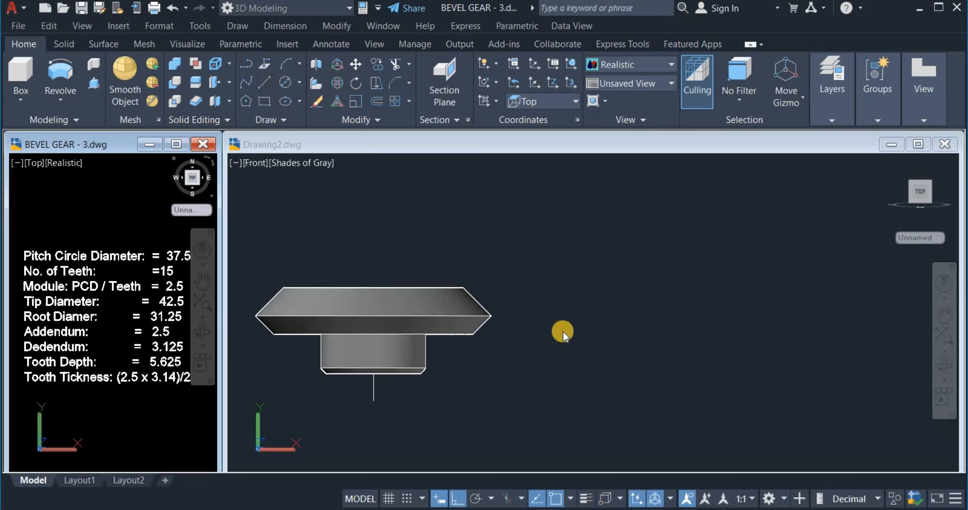
click(604, 331)
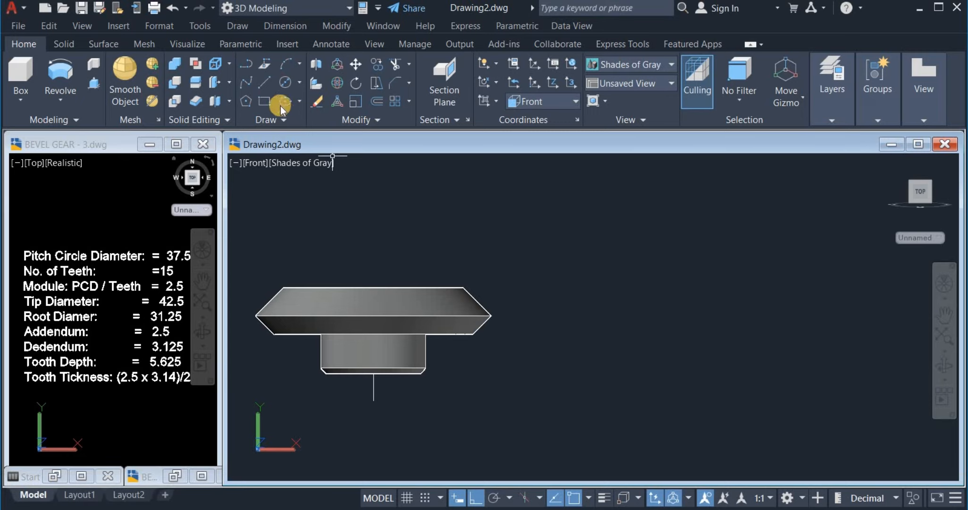
click(263, 81)
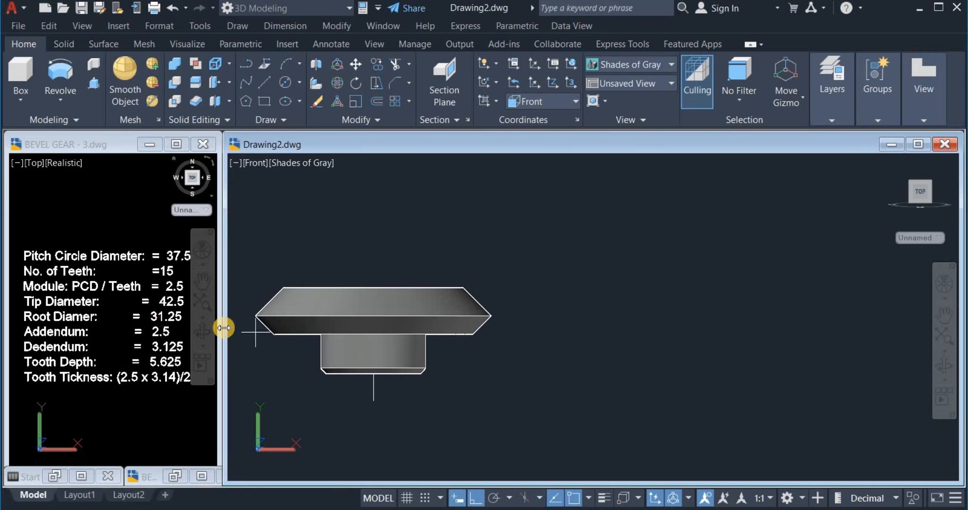
click(552, 316)
text(3)
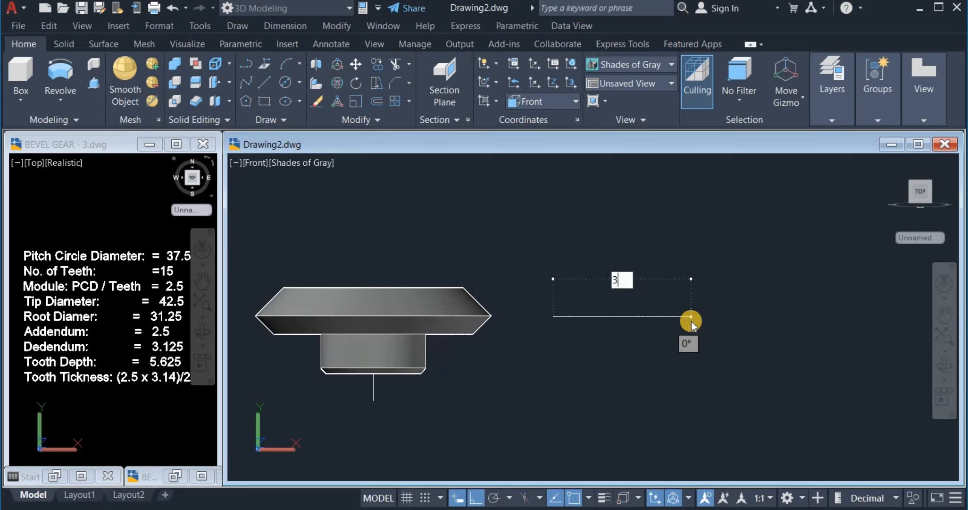
text(1.25)
key(Return)
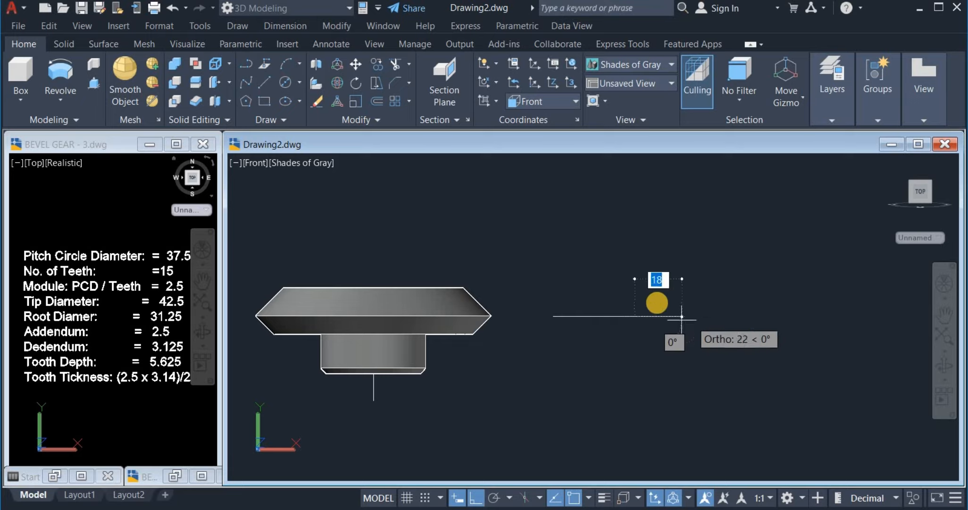
right_click(689, 274)
click(690, 278)
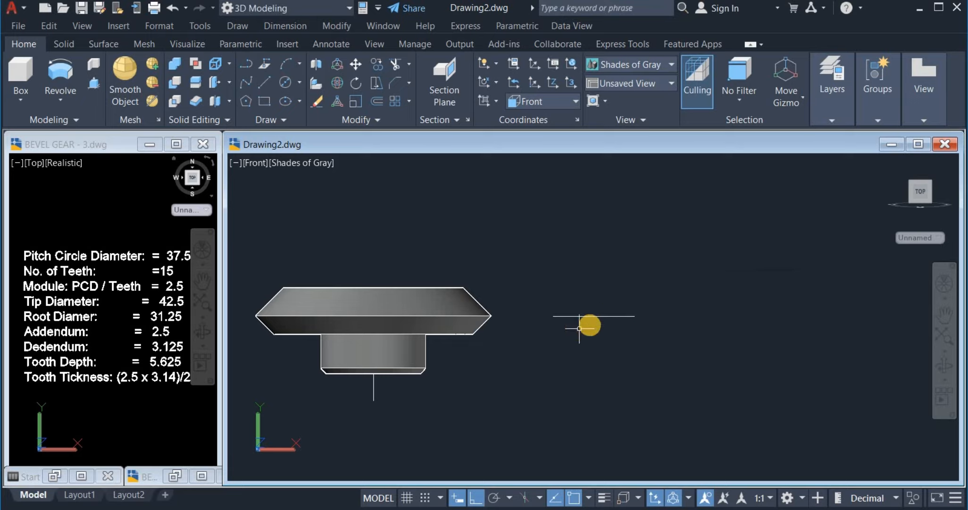
Draw a 15 mm vertical line downward from the left end of the 31.25 mm horizontal line.
scroll(585, 324, up, 2)
scroll(580, 325, up, 2)
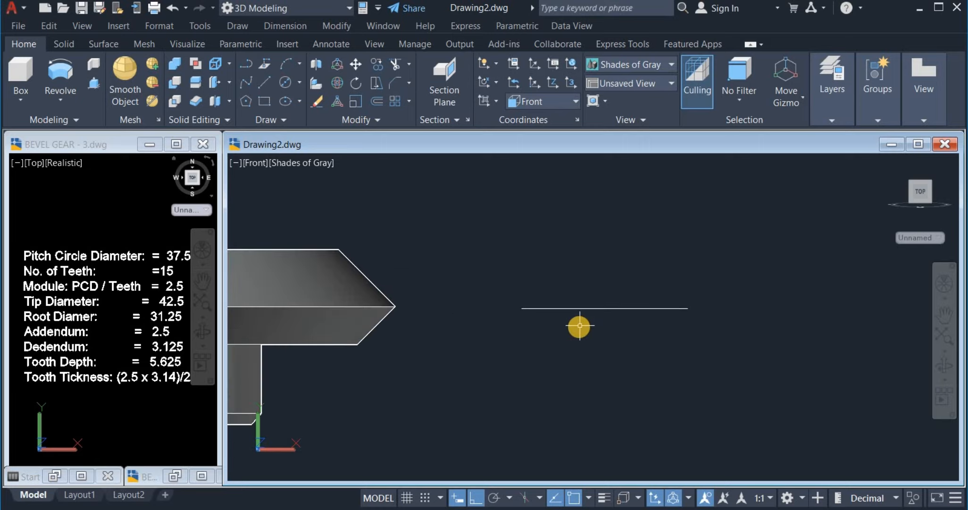
scroll(563, 332, up, 2)
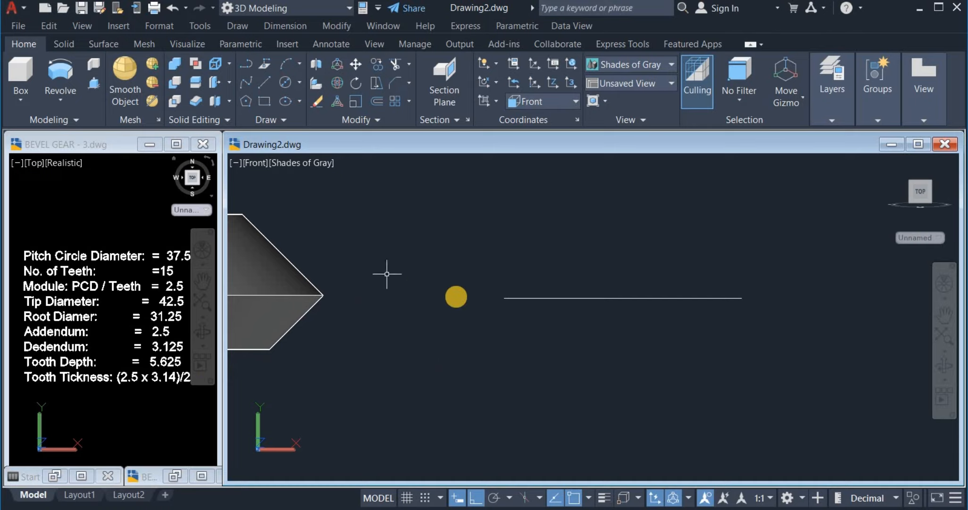
click(265, 81)
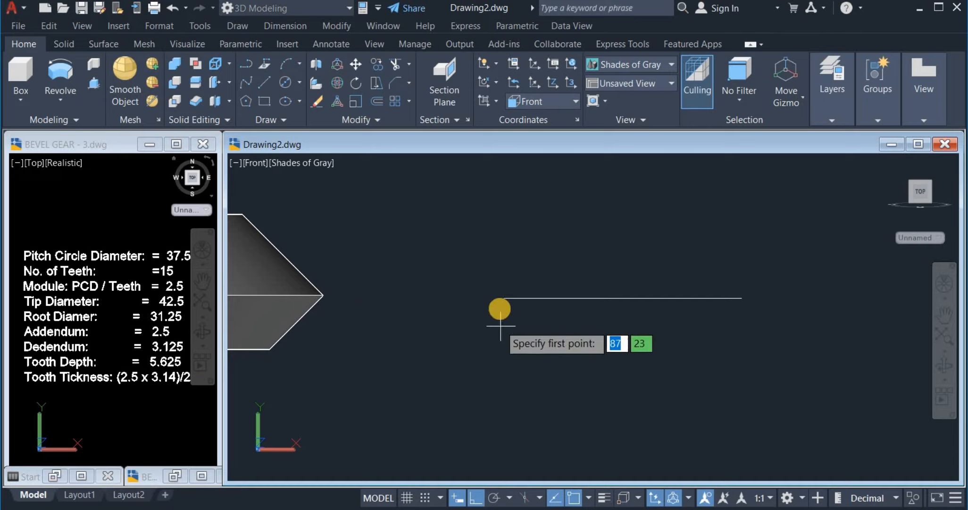
click(504, 298)
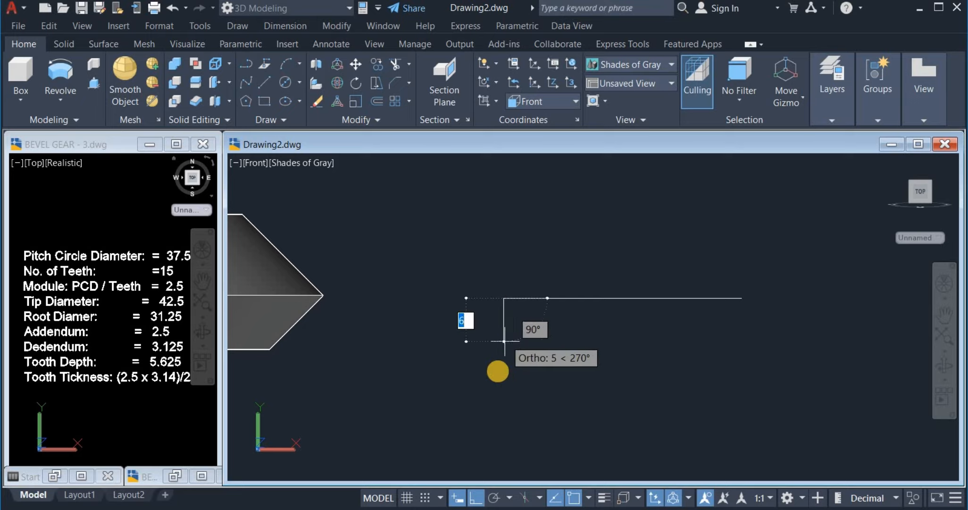
text(1)
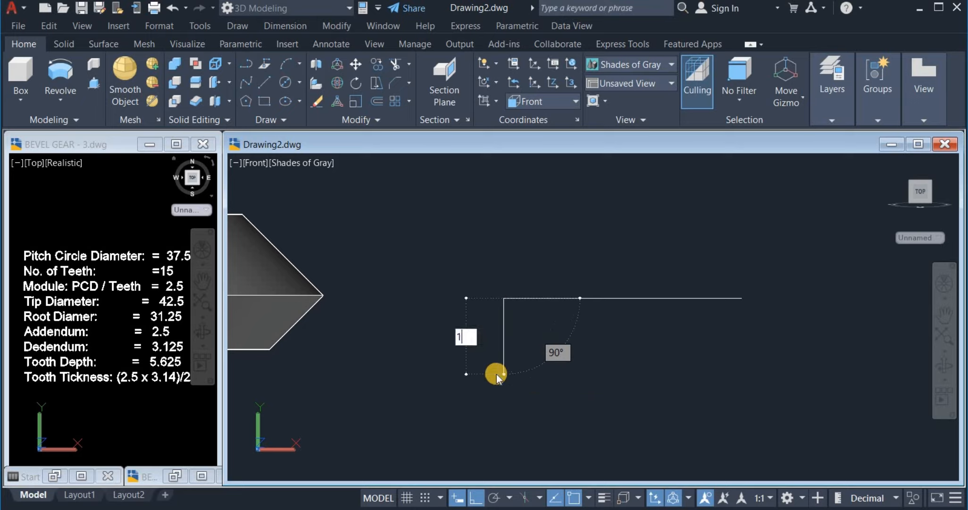
text(5)
key(Return)
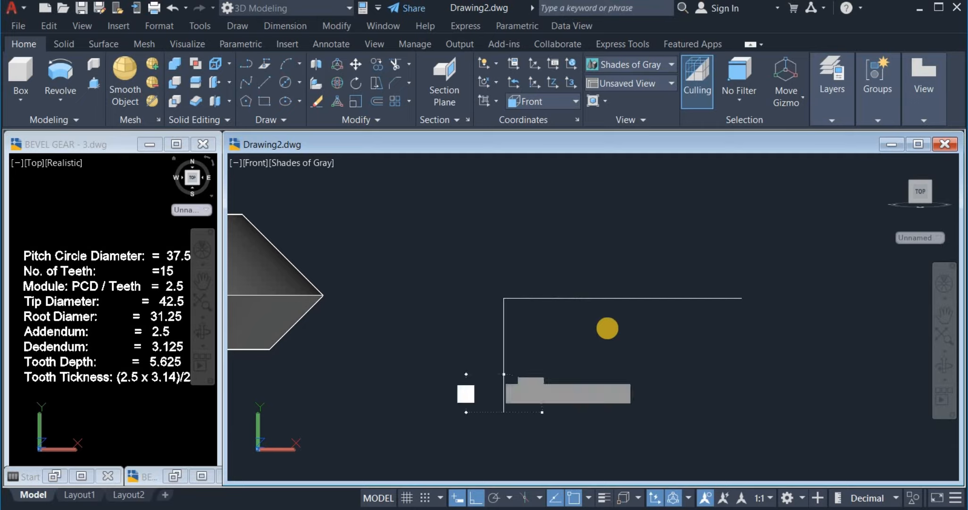
right_click(608, 328)
click(618, 336)
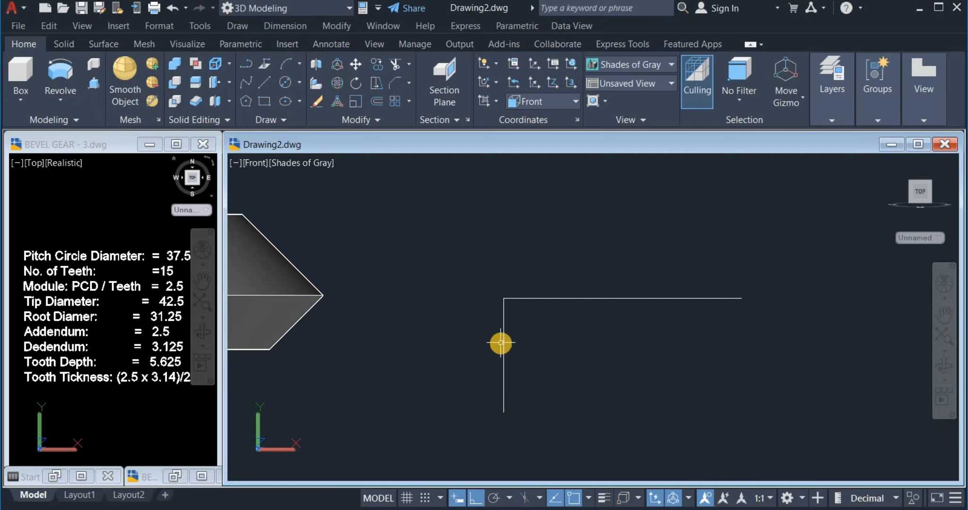
Rotate the 15 mm vertical line by -45 degrees about its upper endpoint on the horizontal line.
click(546, 350)
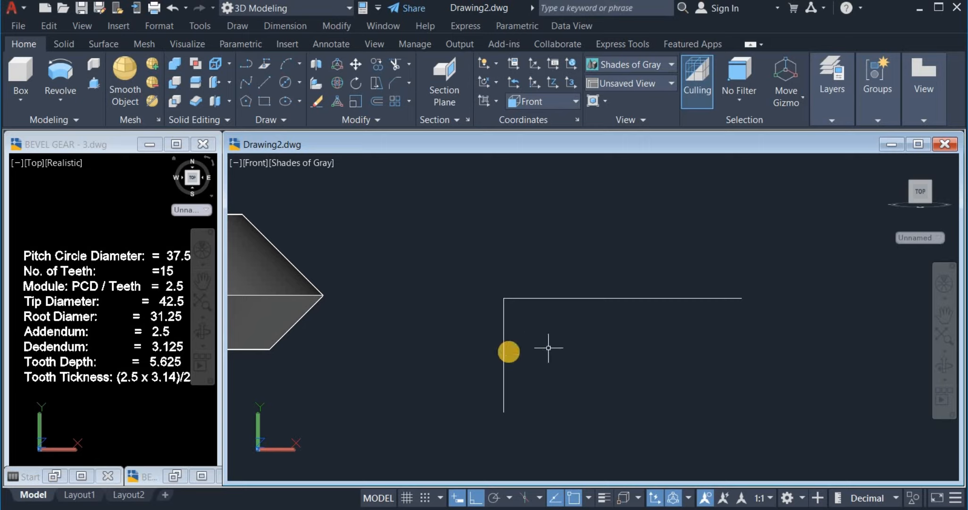
click(438, 361)
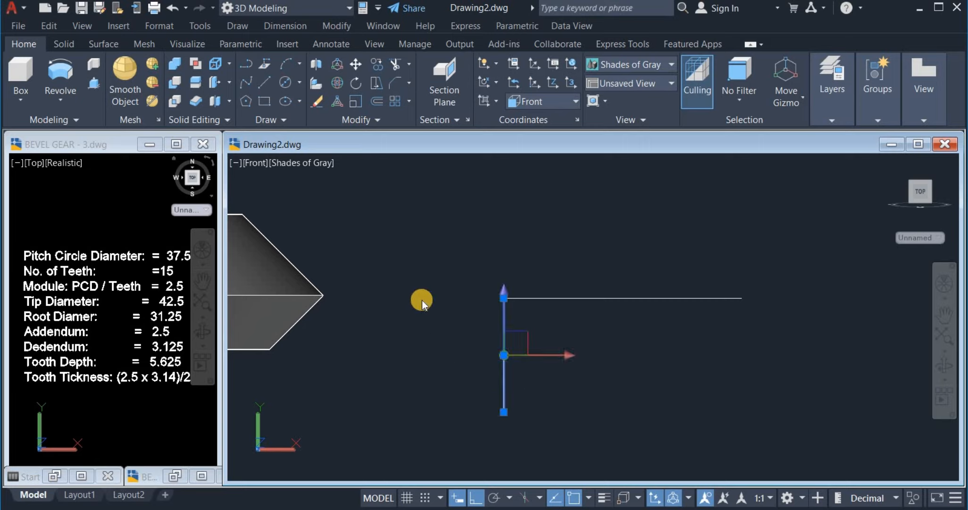
right_click(423, 300)
click(453, 308)
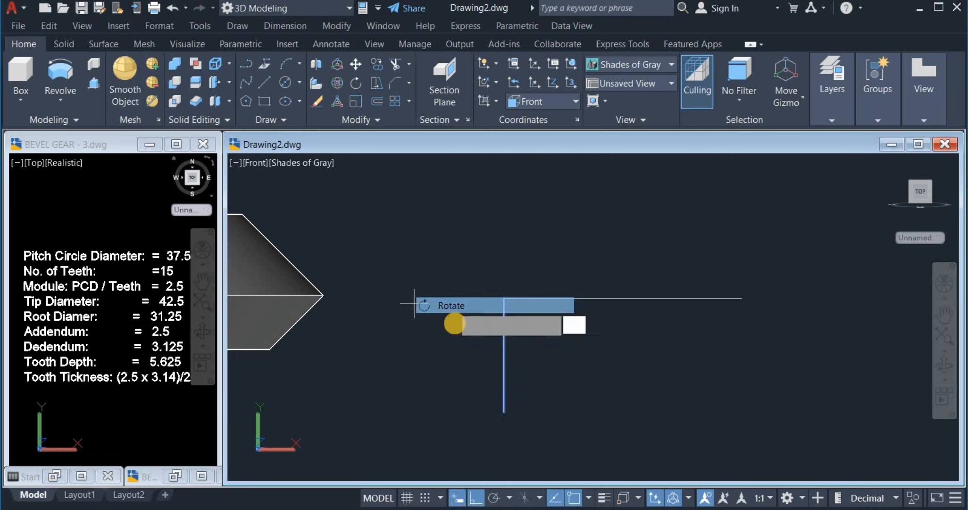
click(504, 298)
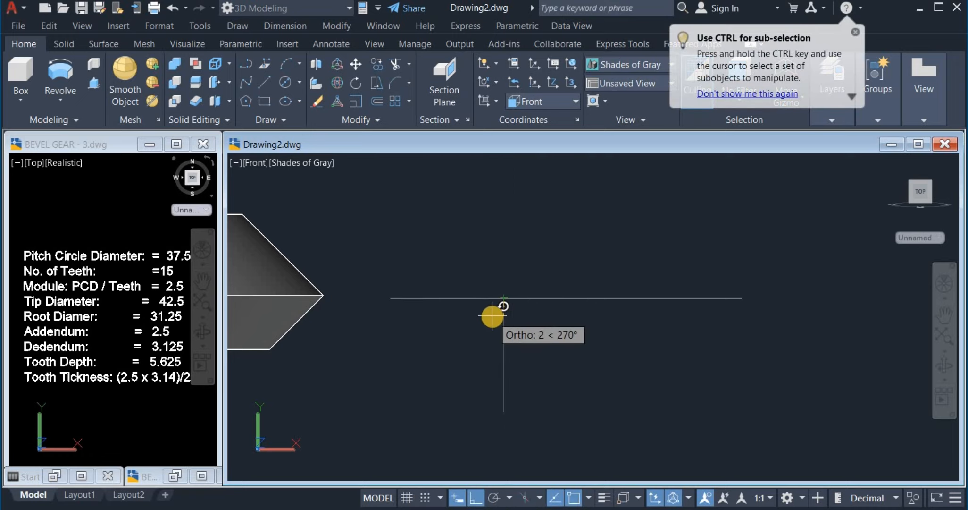
text(45)
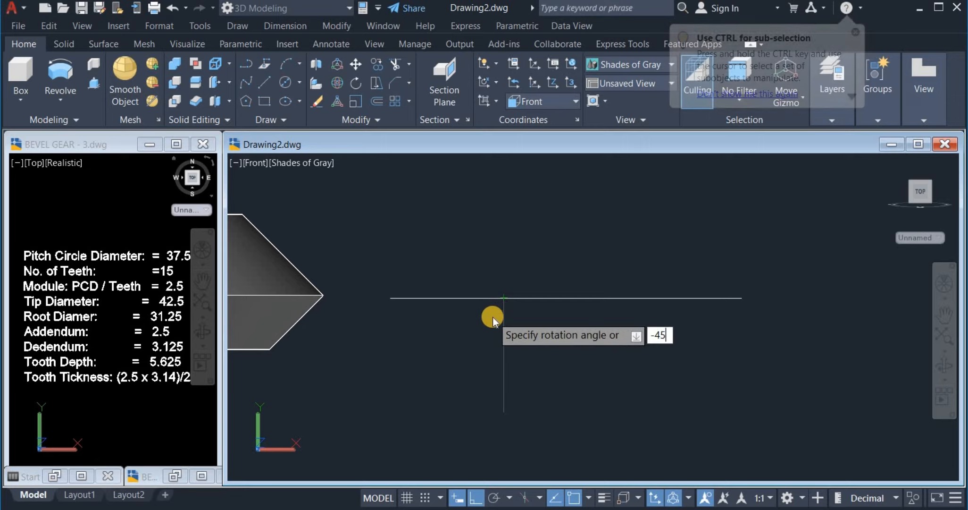
key(Return)
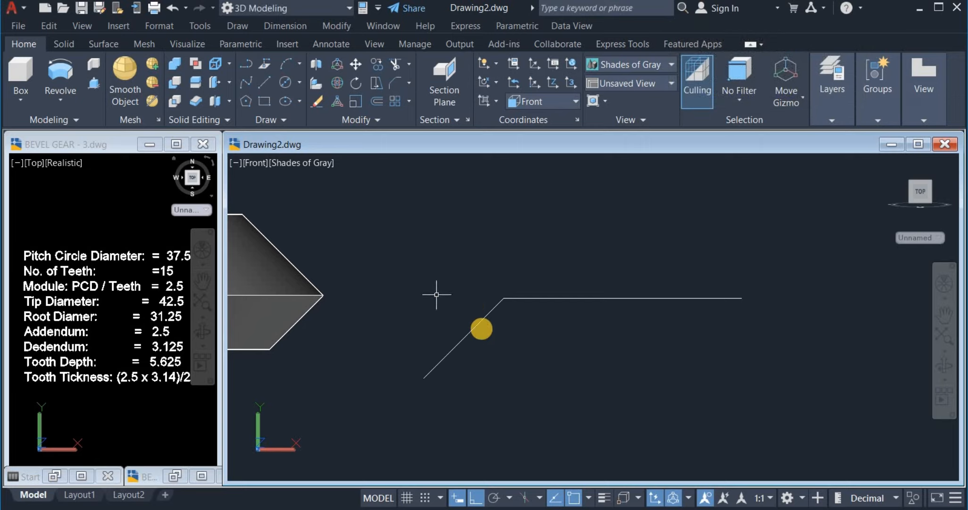
Draw a 10 mm vertical line downward from the lower end of the slanted line.
middle_drag(473, 337, 438, 276)
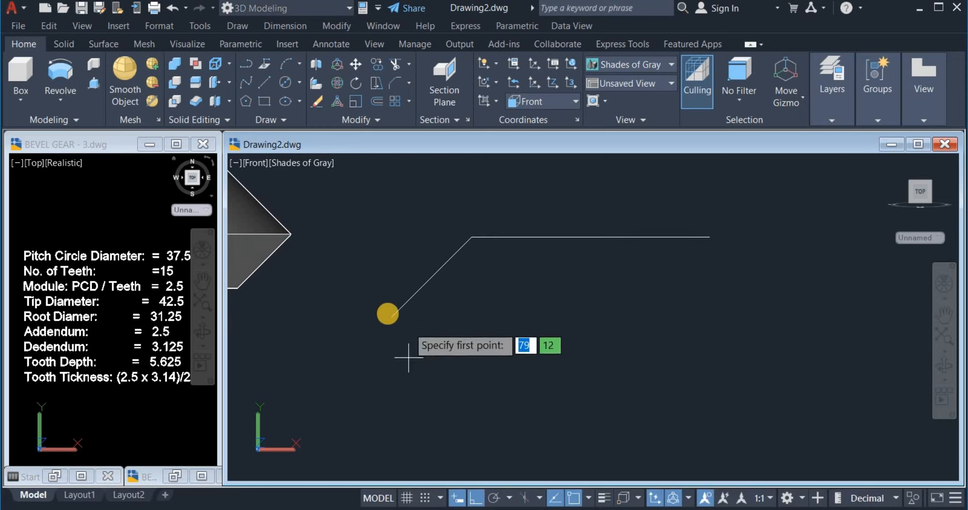
click(391, 317)
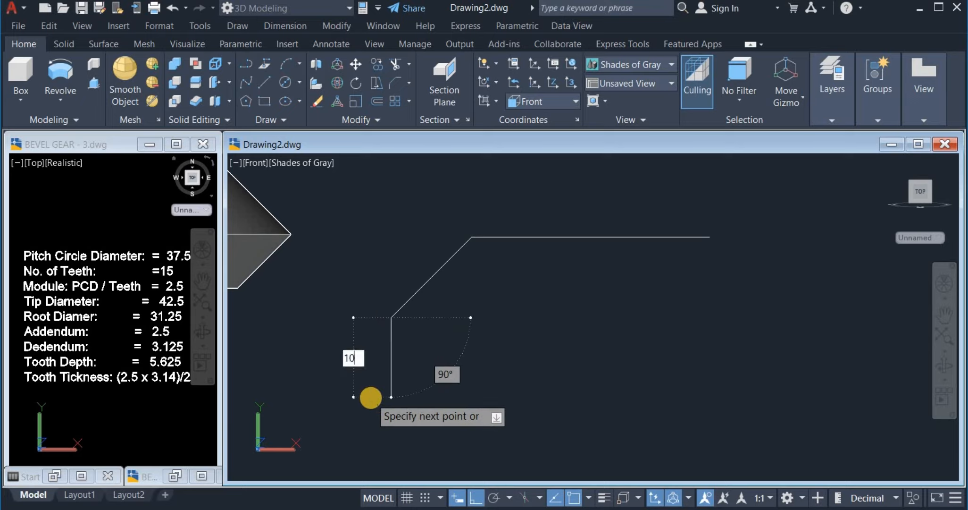
key(Return)
right_click(478, 367)
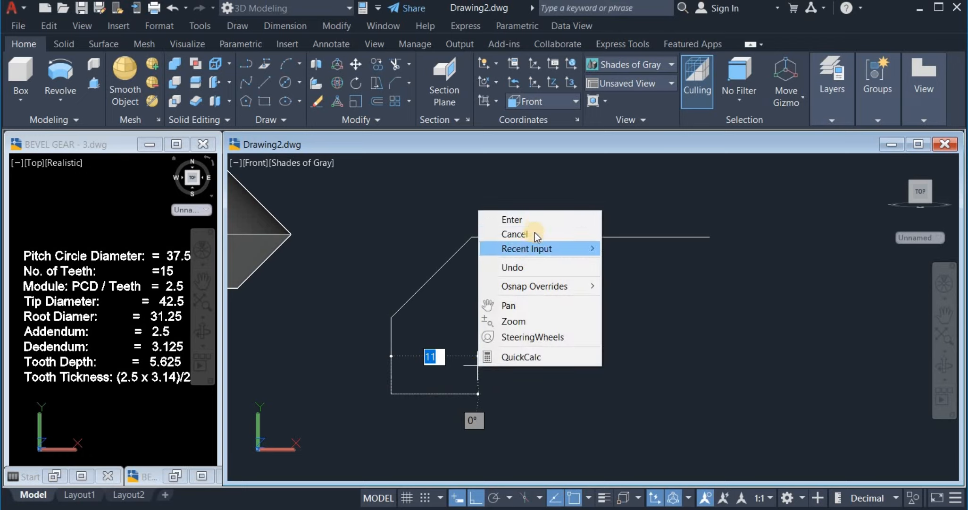
click(534, 220)
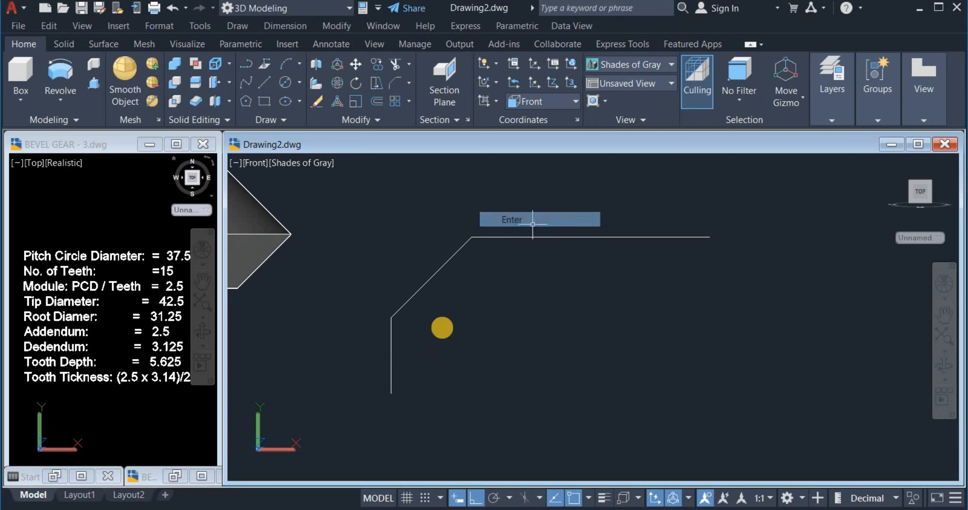
Rotate the 10 mm vertical line by 45 degrees about its upper endpoint so it slopes inward.
click(411, 357)
click(378, 356)
right_click(502, 328)
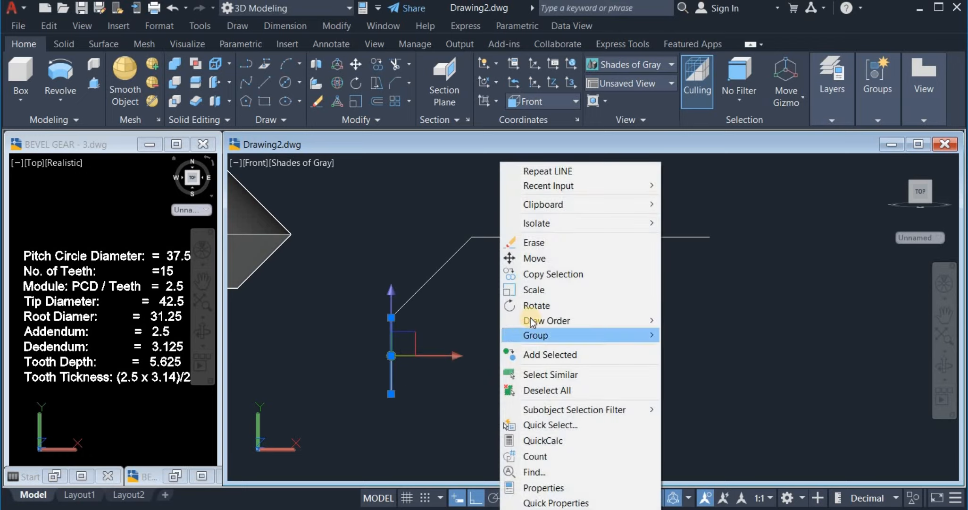
click(538, 305)
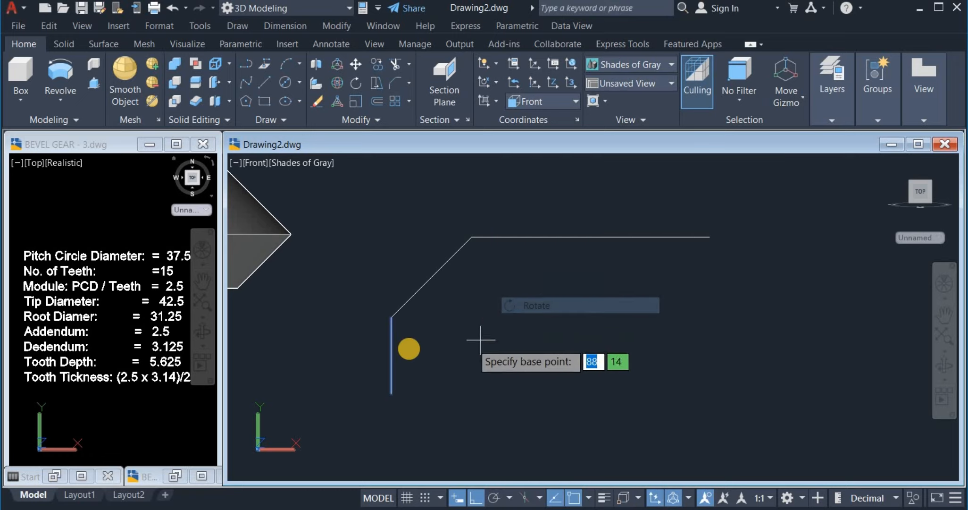
click(391, 317)
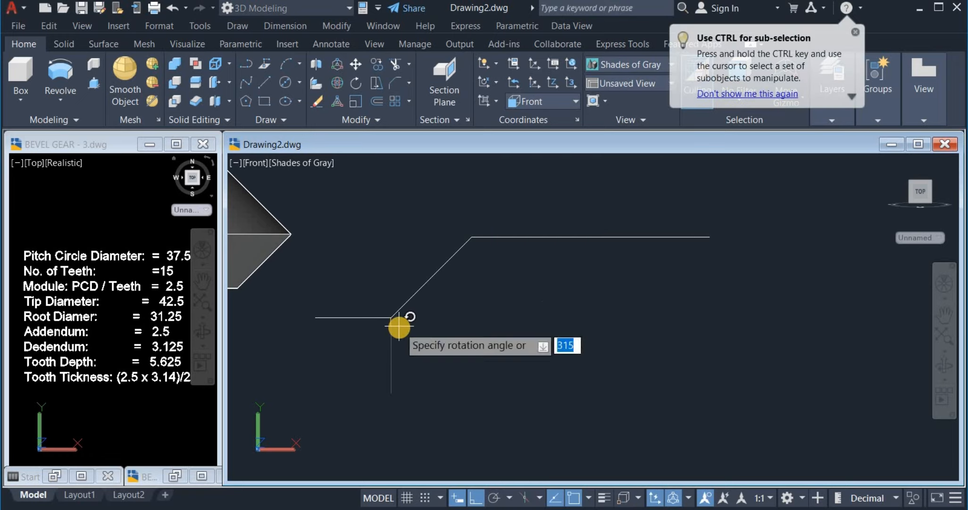
text(45)
key(Return)
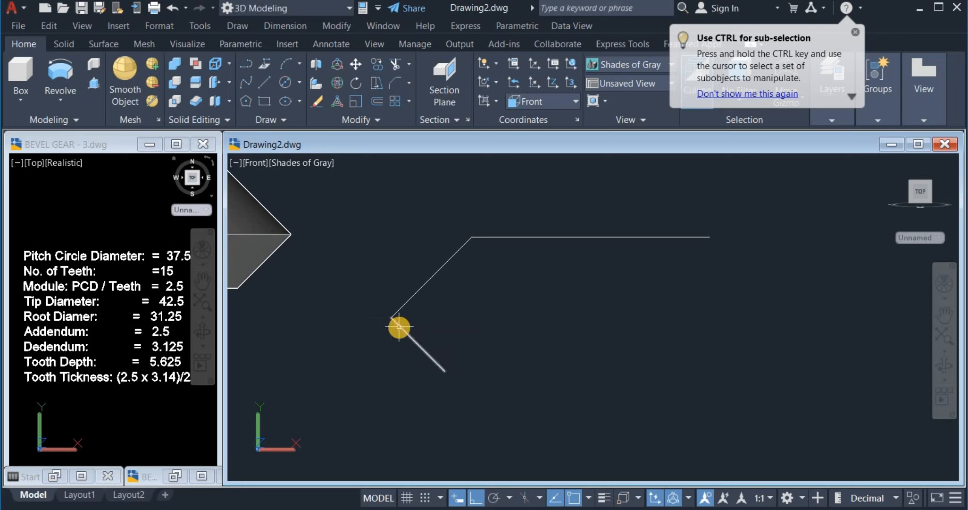
click(359, 120)
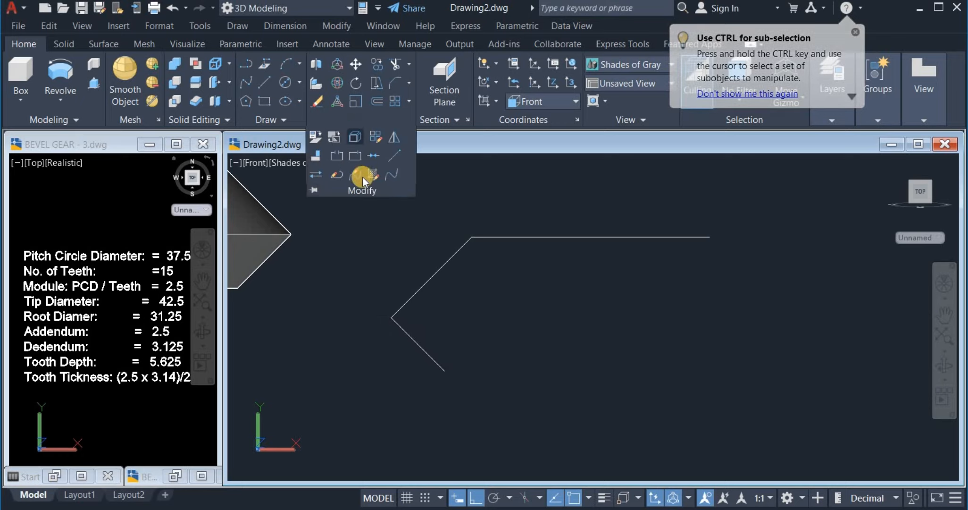
click(460, 396)
click(376, 254)
right_click(384, 253)
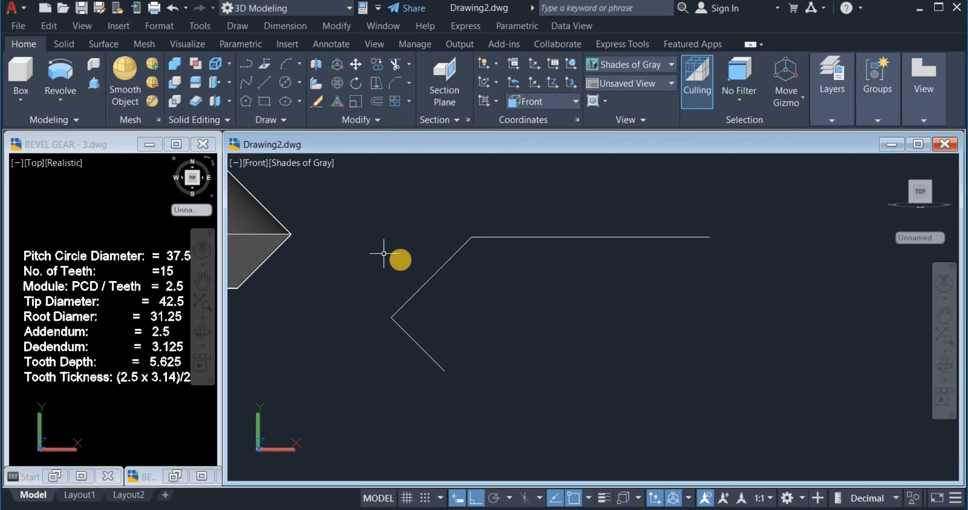
Mirror the two slanted lines about a vertical axis through the horizontal line's midpoint, keeping the source lines.
click(350, 121)
click(393, 155)
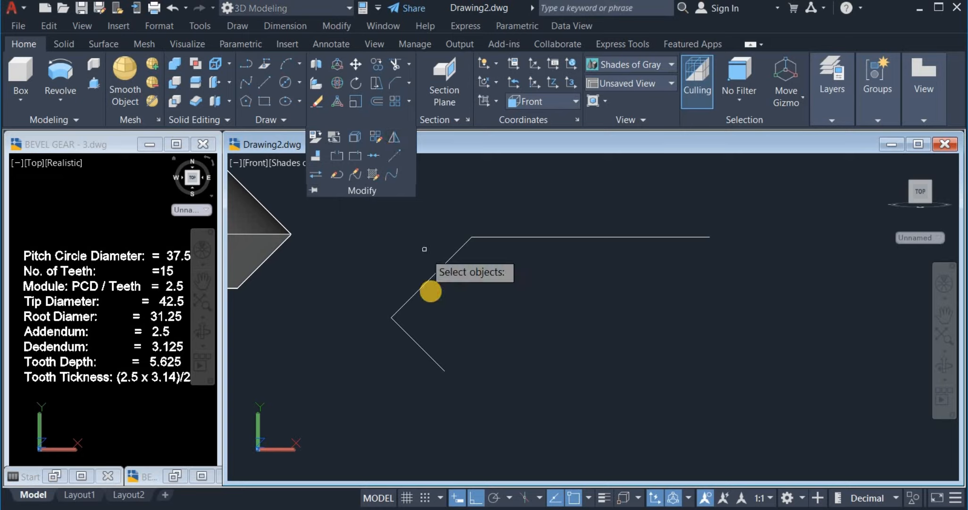
click(431, 280)
right_click(511, 317)
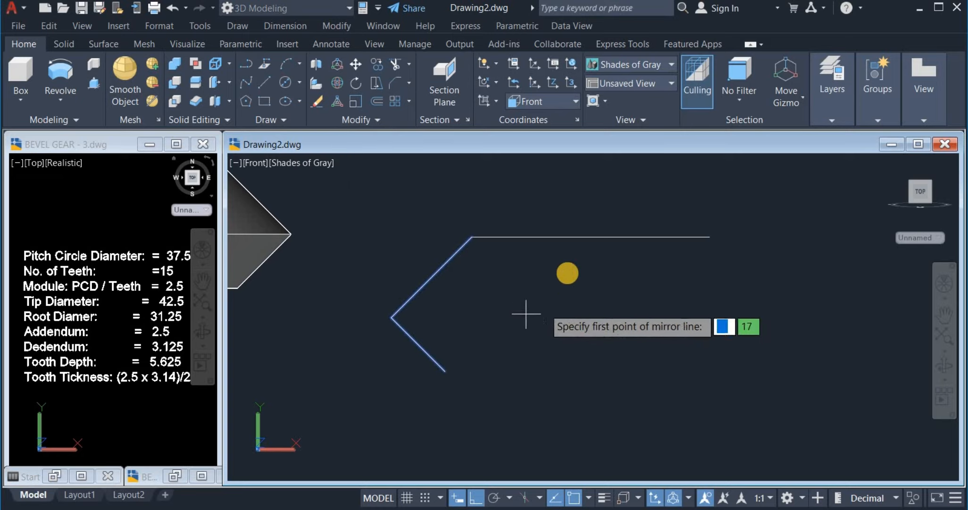
click(590, 236)
click(576, 389)
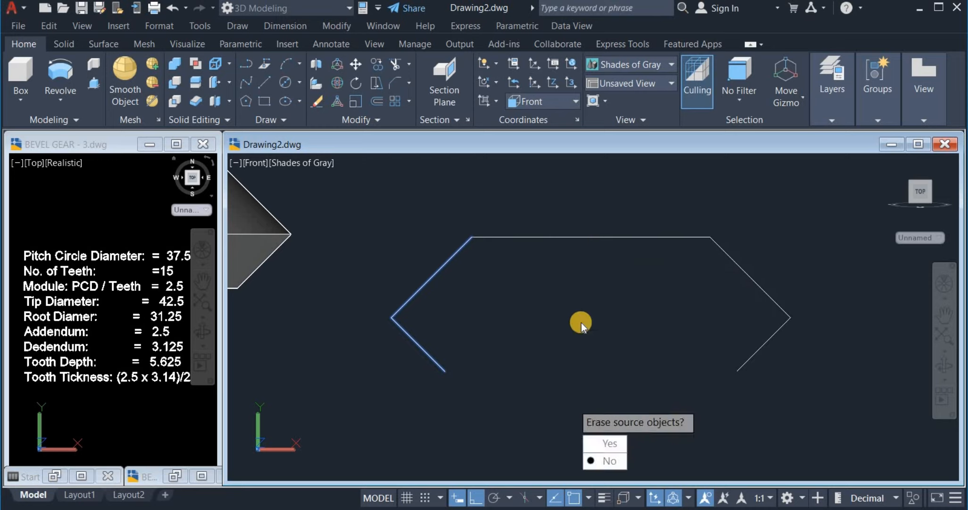
right_click(599, 328)
click(604, 331)
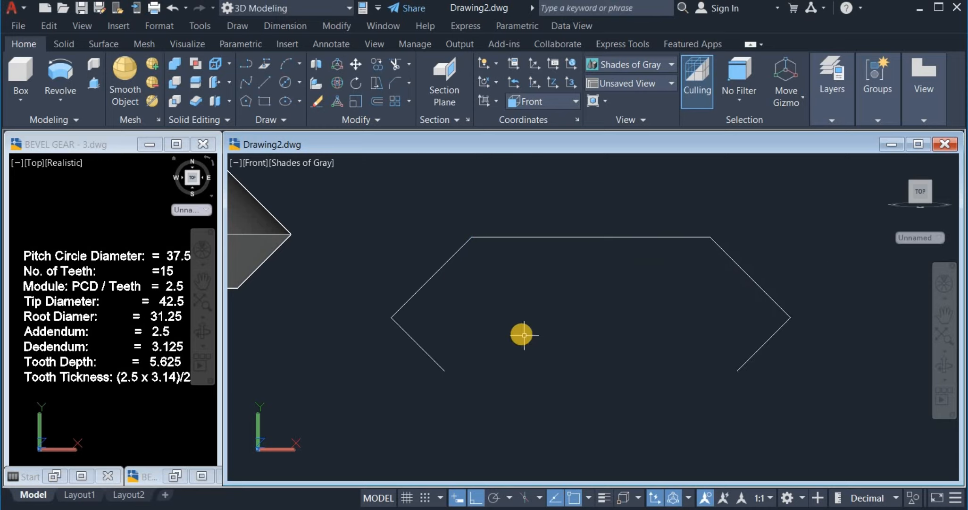
Close the profile's base with a horizontal line joining the lower ends of the two inward-sloping lines.
middle_drag(521, 333, 497, 289)
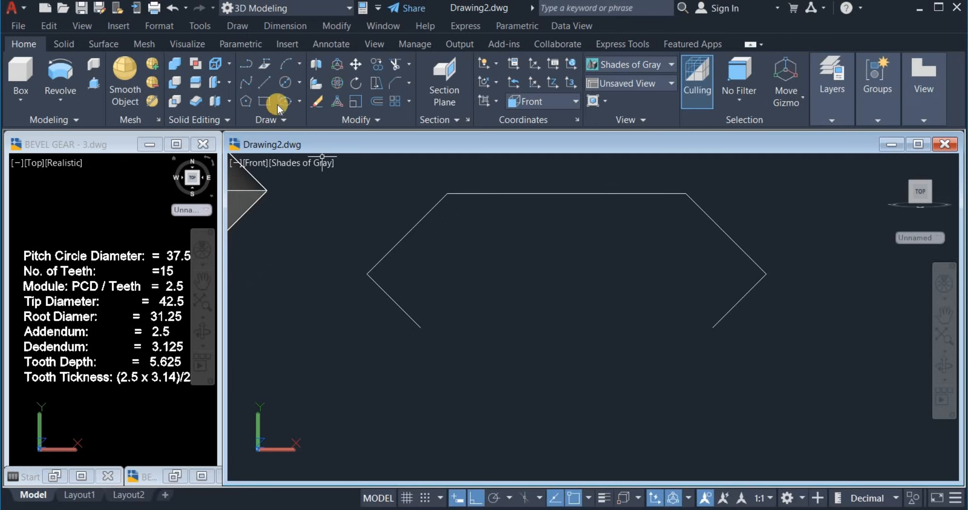
click(265, 83)
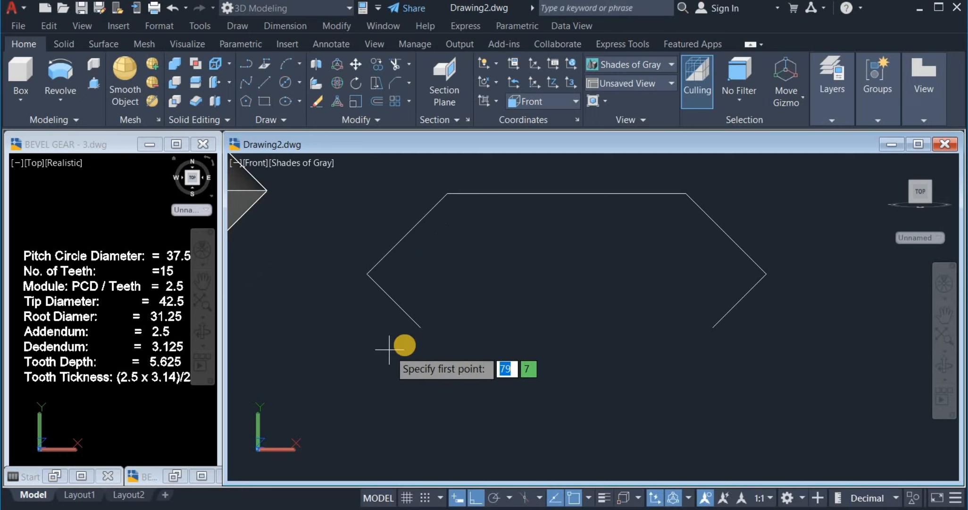
click(419, 329)
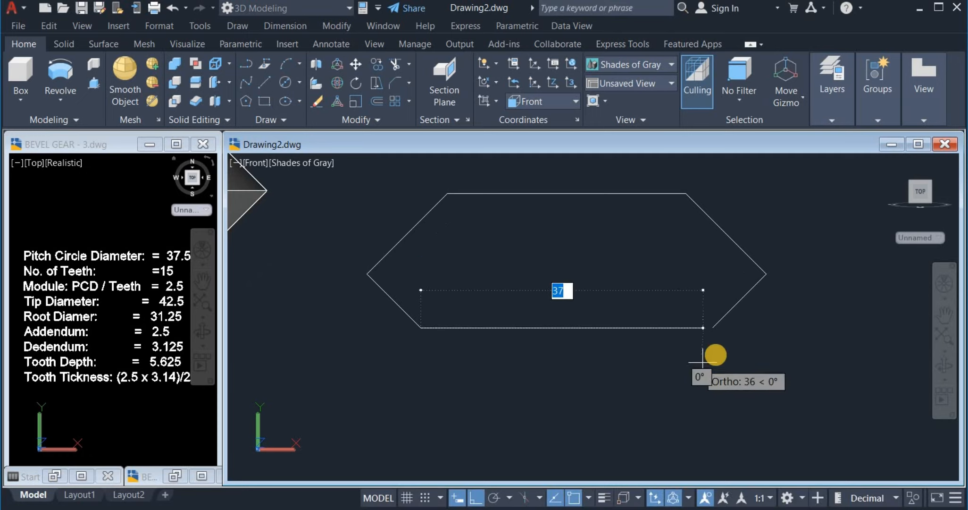
click(719, 328)
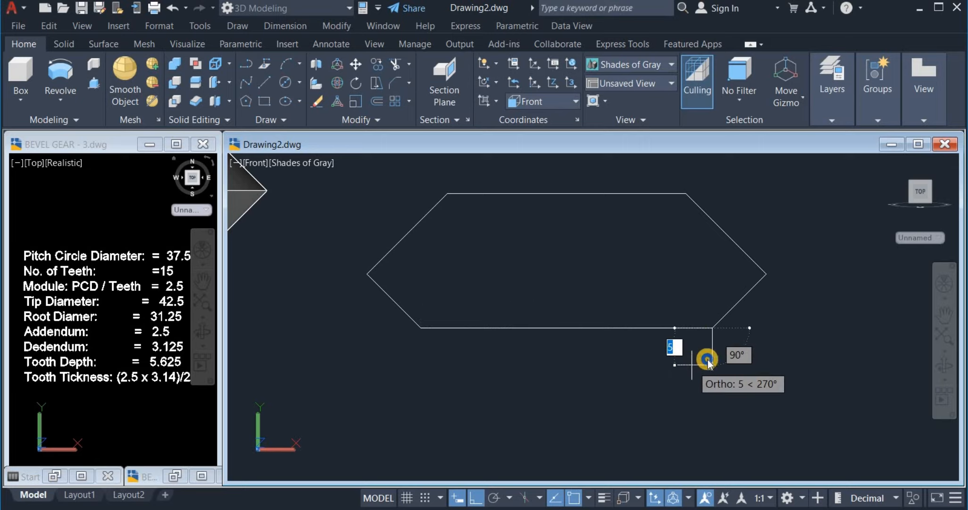
right_click(694, 364)
click(755, 218)
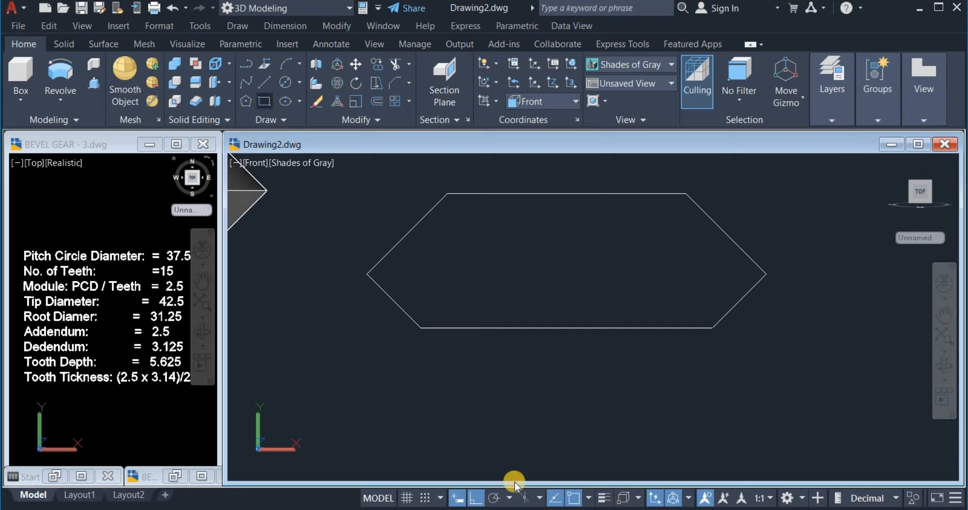
Draw a 20 by 15 mm rectangle for the hub, overlapping the profile's lower edge near its middle.
click(501, 408)
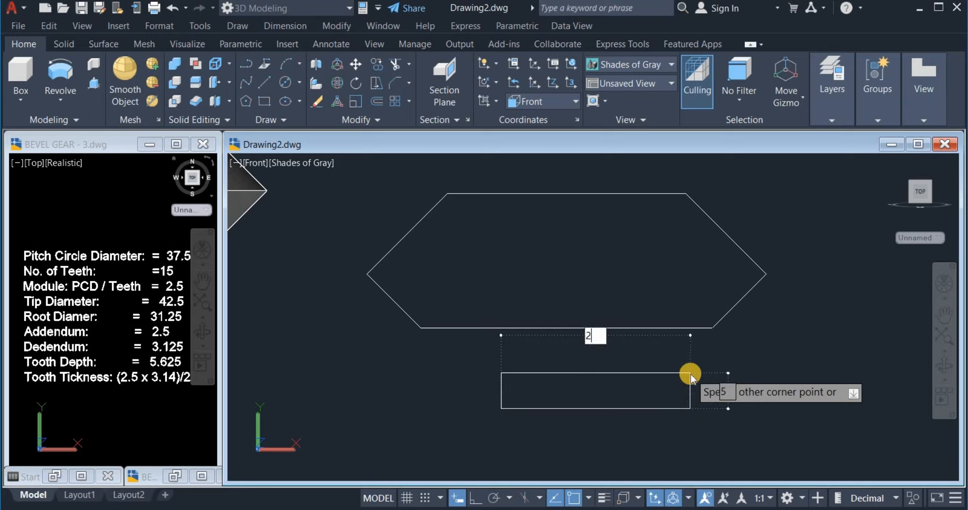
text(20)
key(Tab)
text(1)
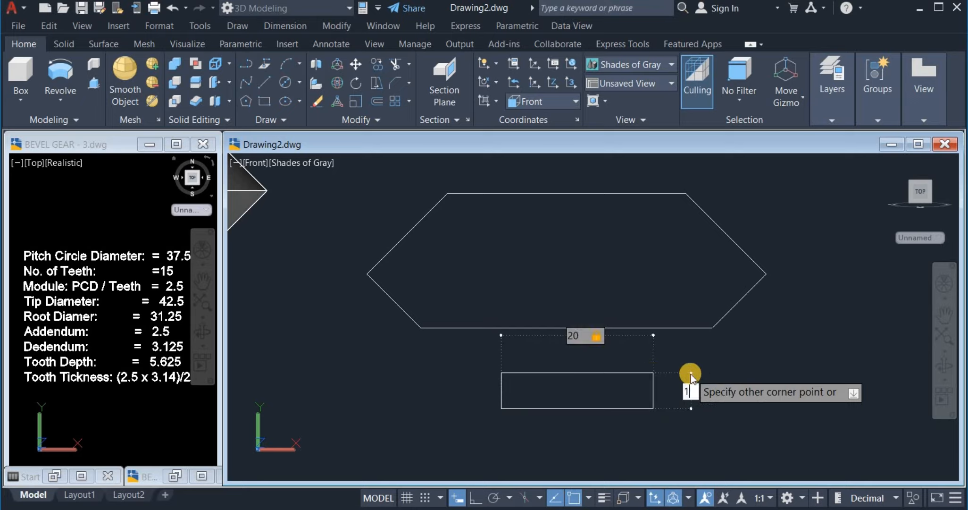
text(5)
key(Return)
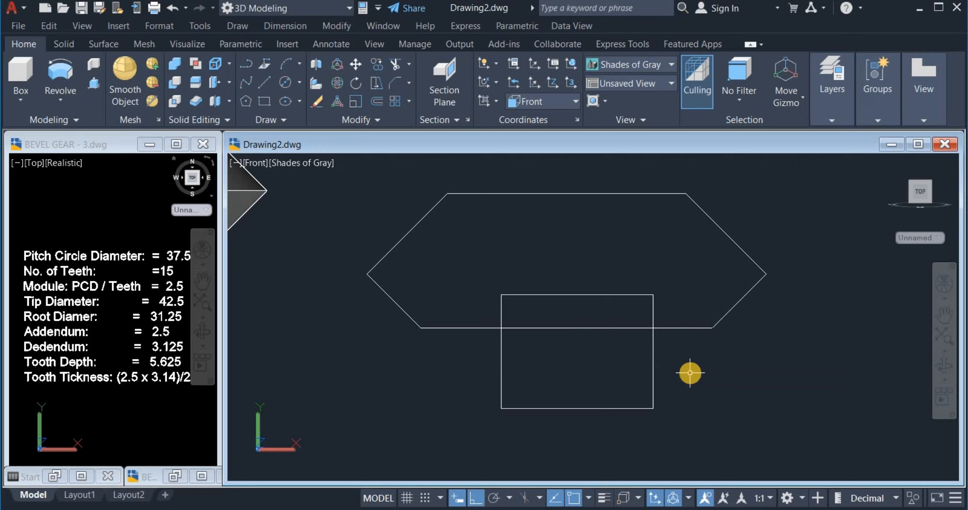
Move the hub rectangle straight down so its upper edge lies on the profile's lower edge.
click(355, 67)
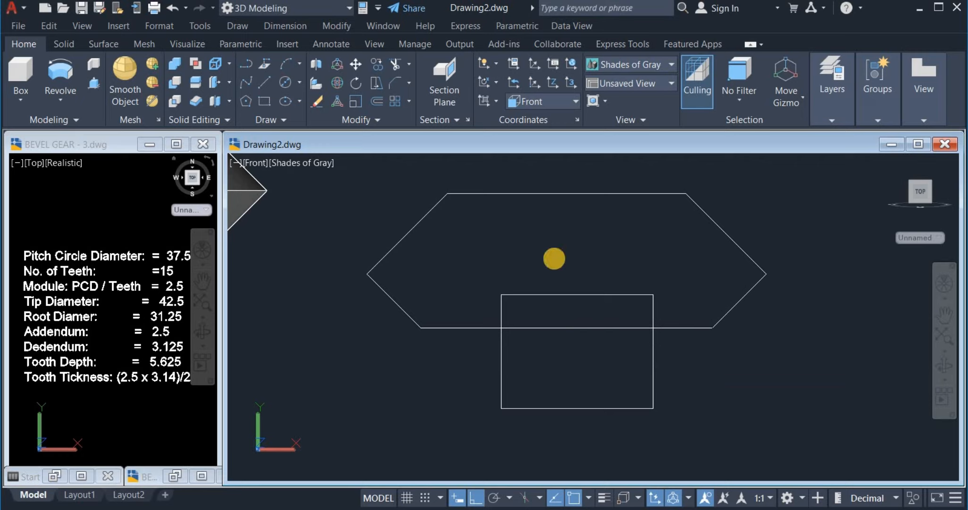
click(568, 295)
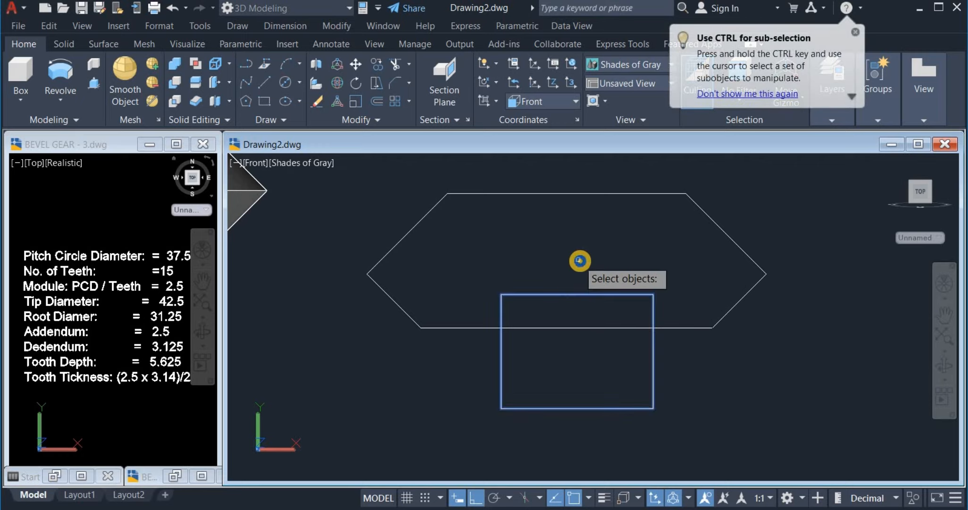
key(Return)
click(576, 309)
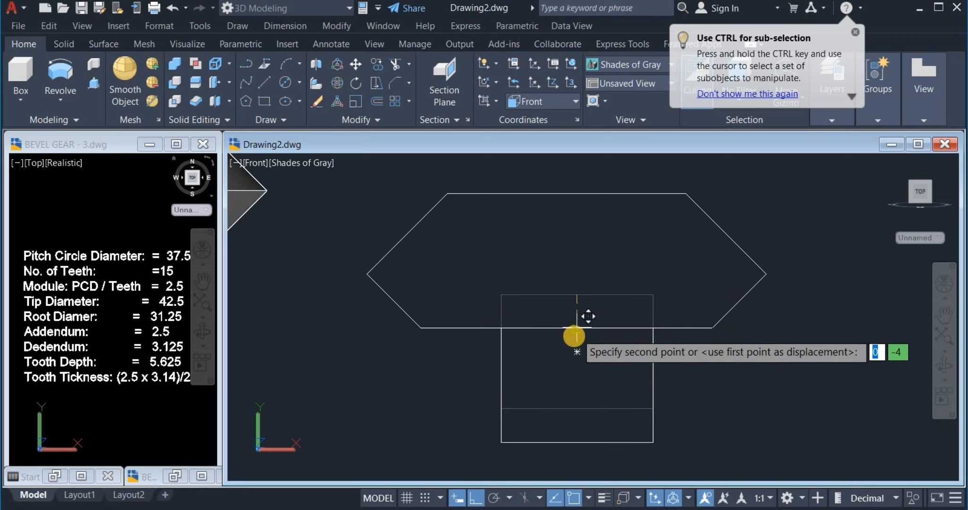
click(577, 327)
Draw a vertical centre line from the midpoint of the profile's upper edge to a point below the hub.
scroll(543, 254, down, 2)
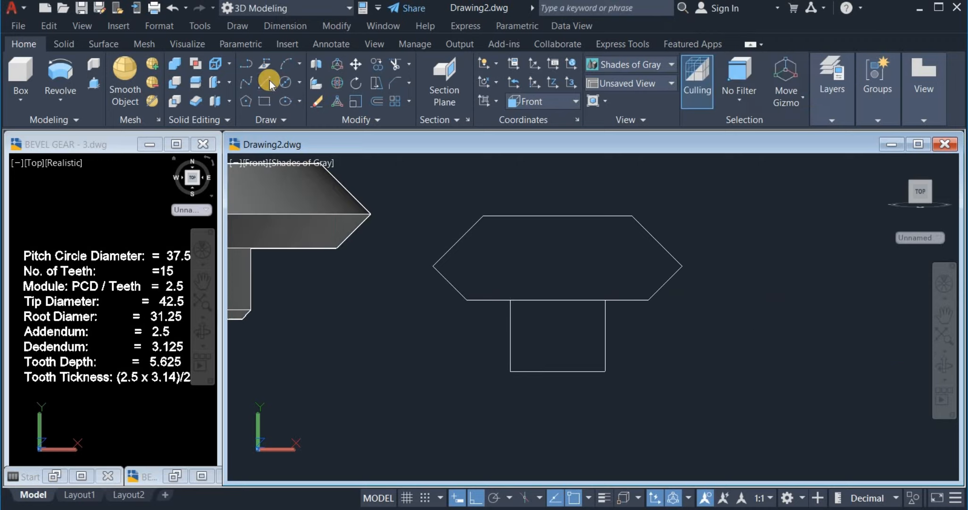
click(556, 213)
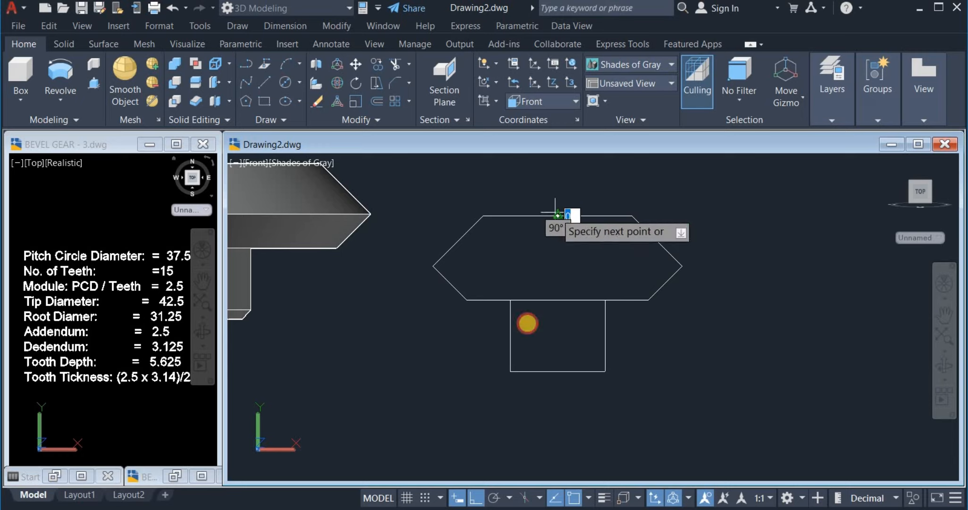
click(558, 406)
right_click(666, 371)
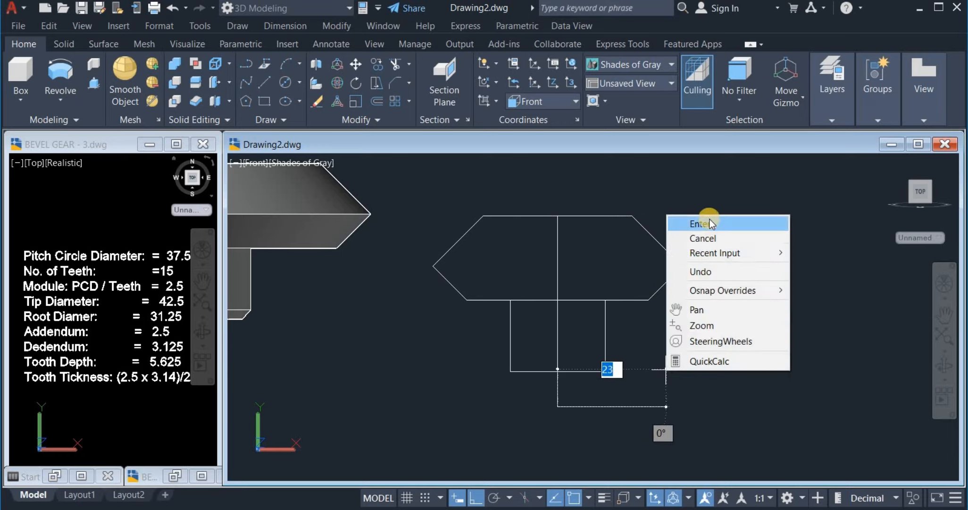
click(703, 223)
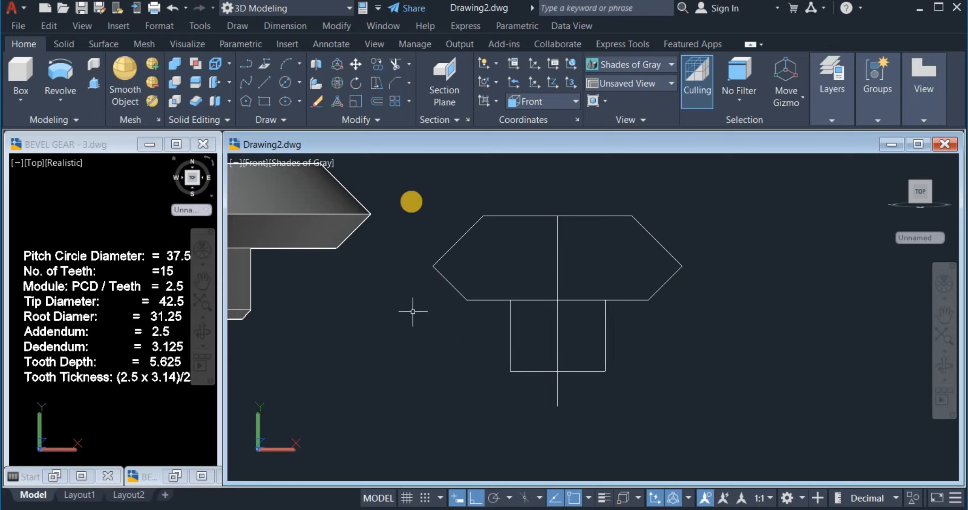
Chamfer the hub's lower-left corner with 2 mm distances.
click(408, 85)
click(406, 141)
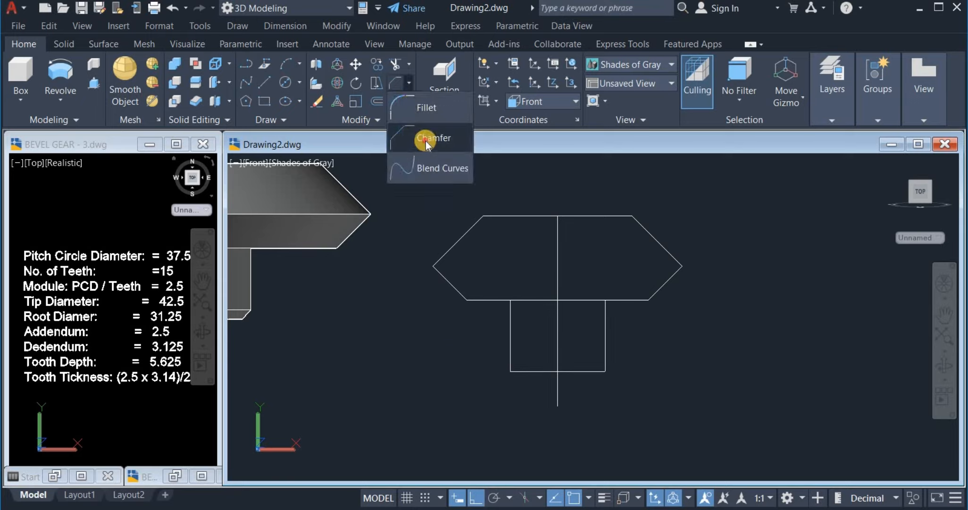
right_click(402, 292)
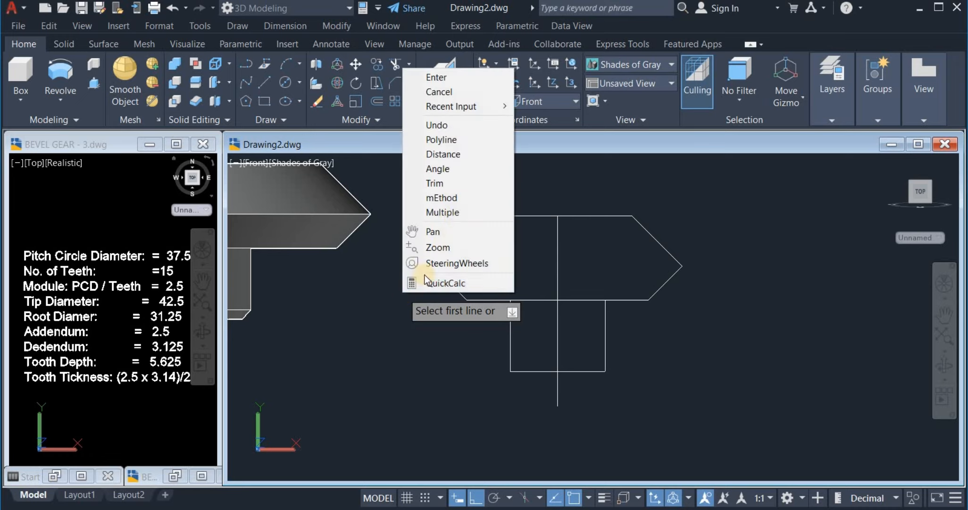
click(476, 154)
text(2)
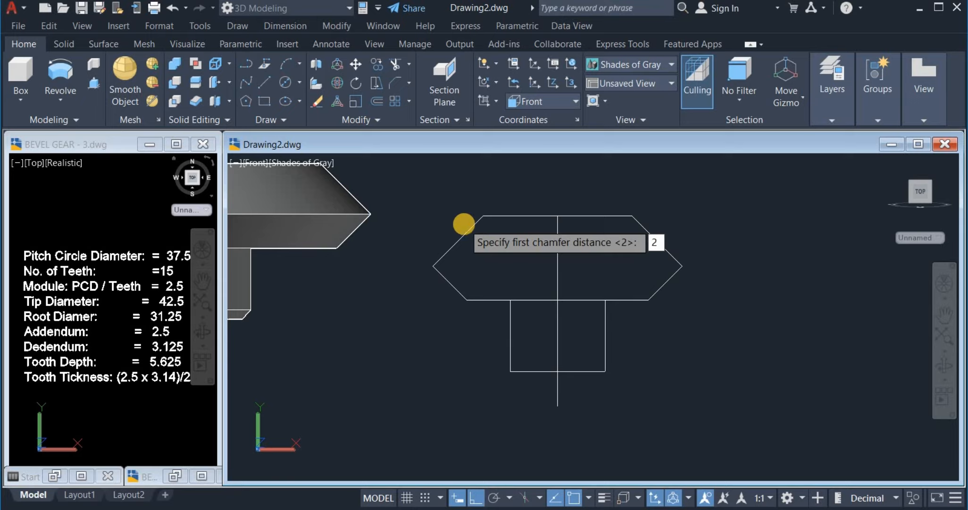
key(Return)
key(Return)
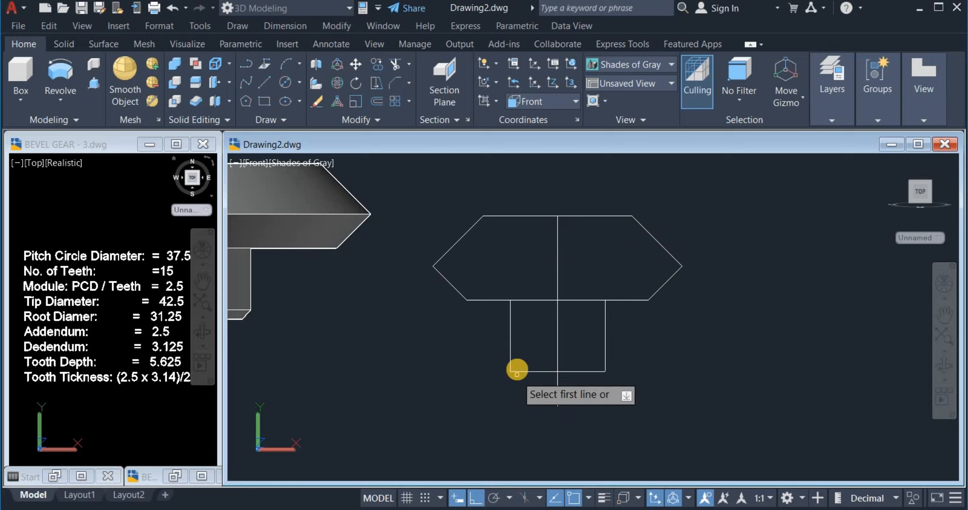
click(510, 362)
click(522, 371)
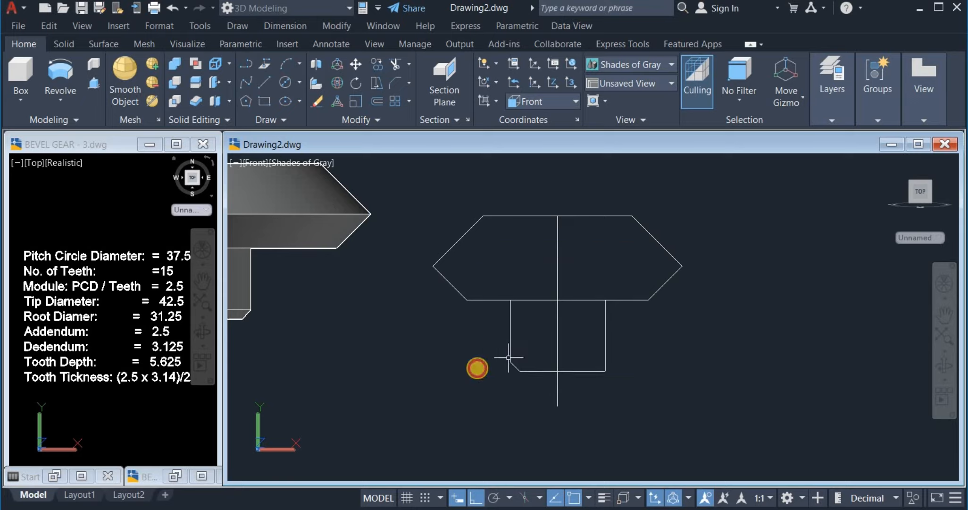
Trim the profile's and hub's horizontal edges on the right side of the centre line.
click(397, 66)
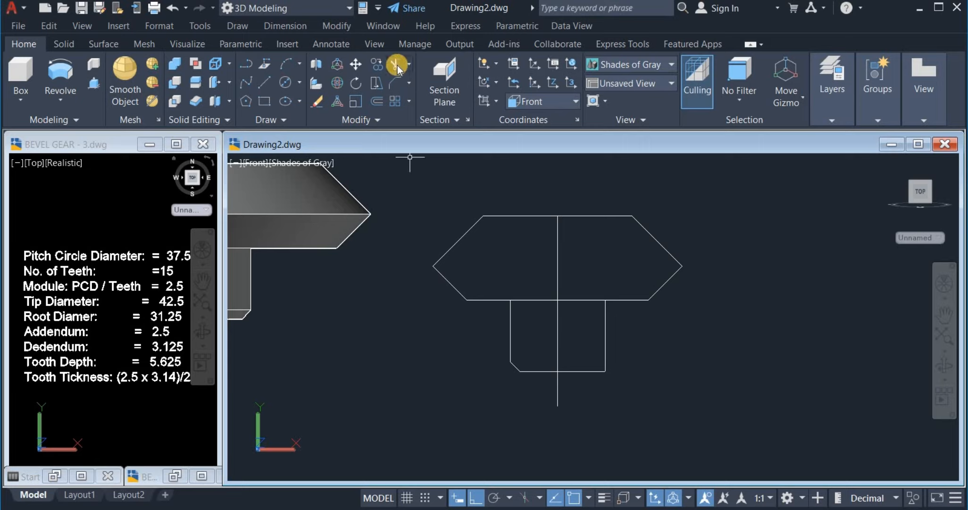
click(580, 185)
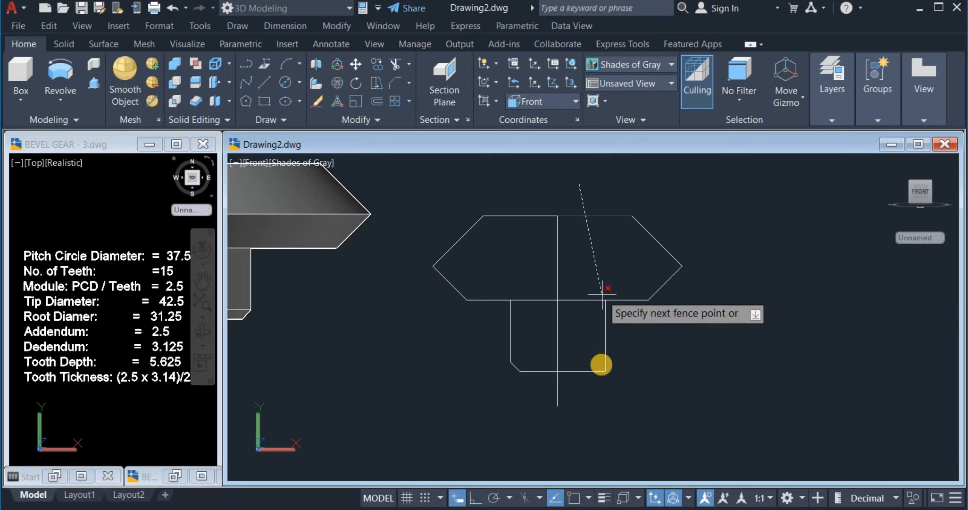
key(Return)
right_click(705, 358)
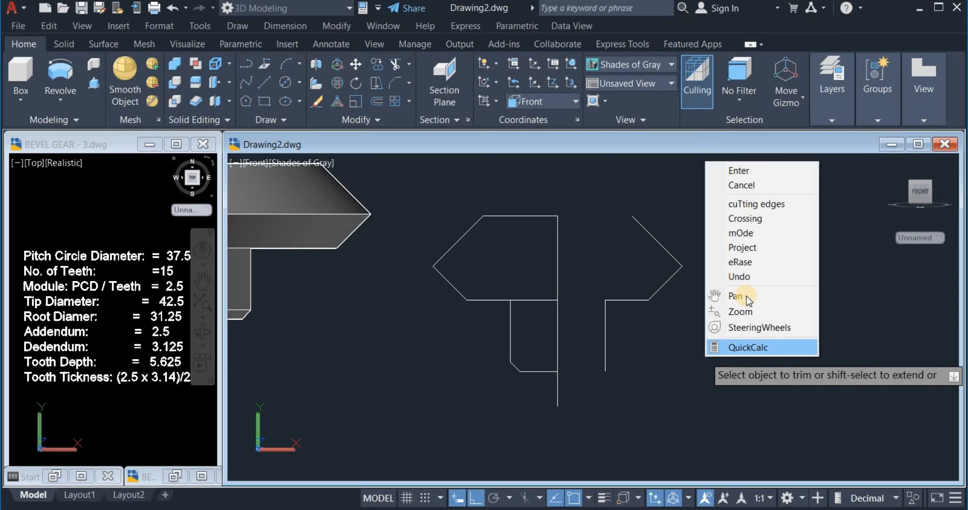
click(755, 177)
Erase the leftover lines on the right side of the centre line.
click(598, 203)
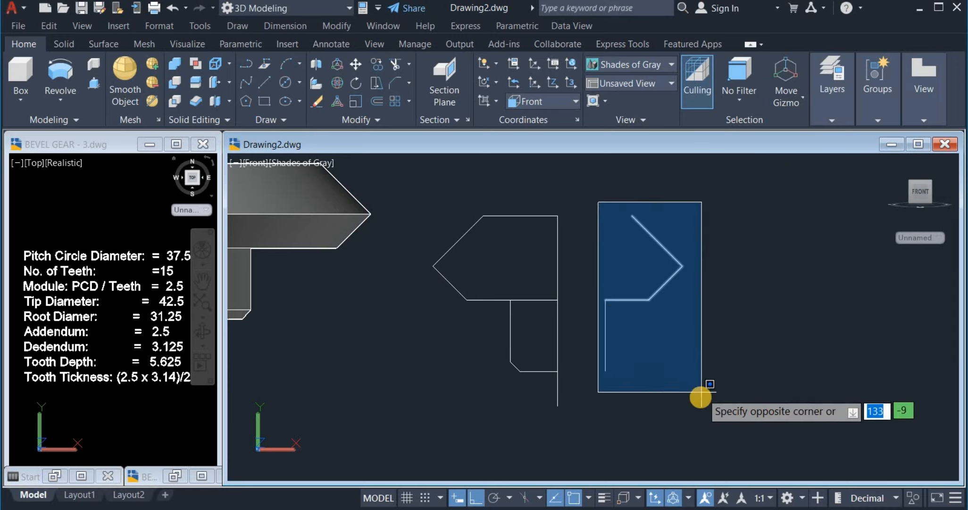
click(700, 390)
right_click(701, 390)
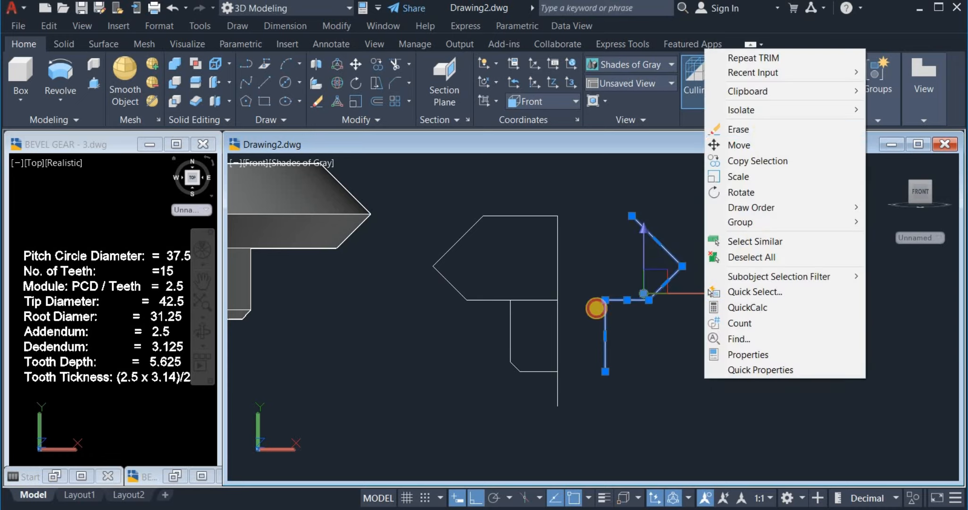
click(760, 128)
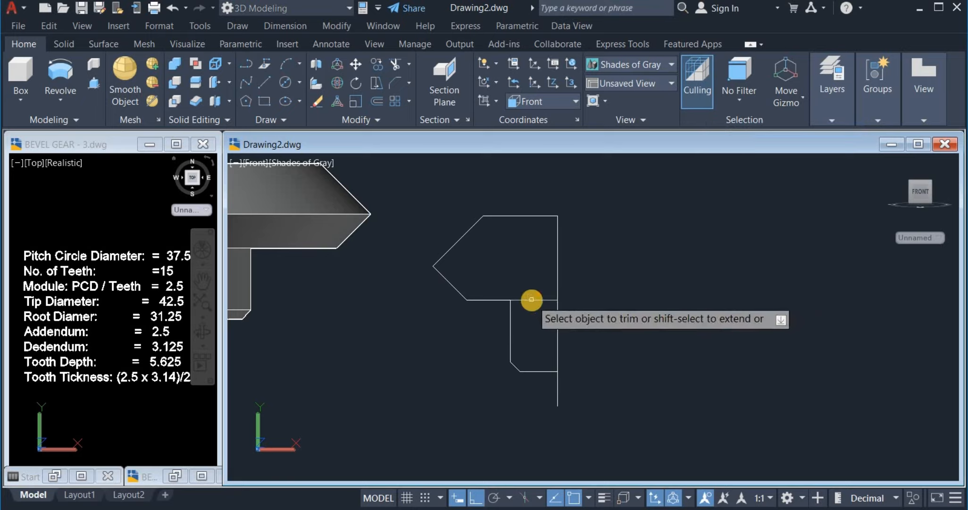
Trim away the horizontal segment between the gear body and the hub inside the half profile.
click(609, 261)
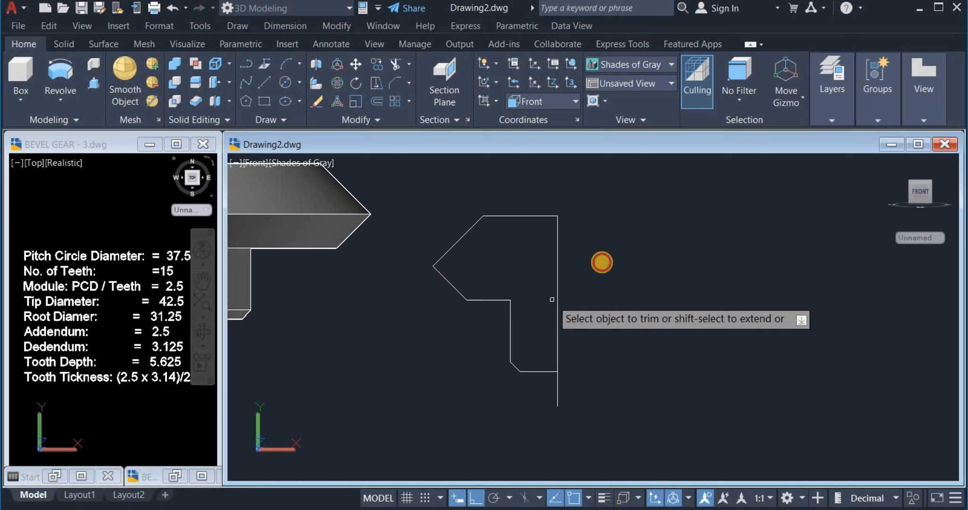
right_click(603, 261)
click(613, 268)
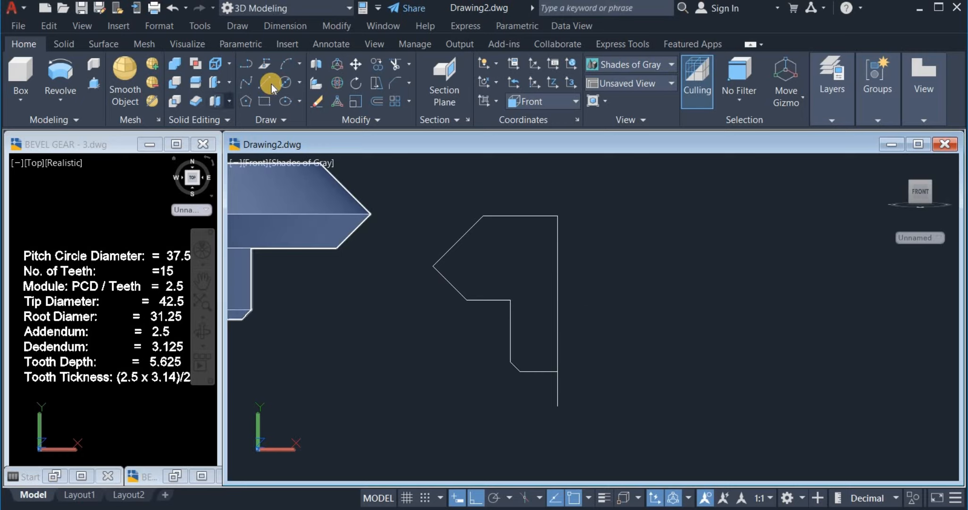
Close the half profile with a line along the centre axis from its upper edge to the hub's base.
click(321, 113)
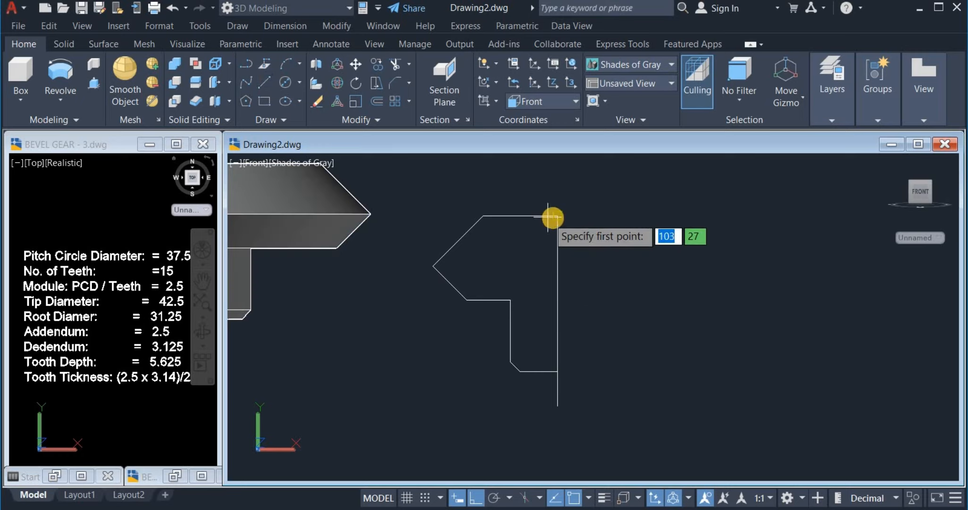
click(556, 216)
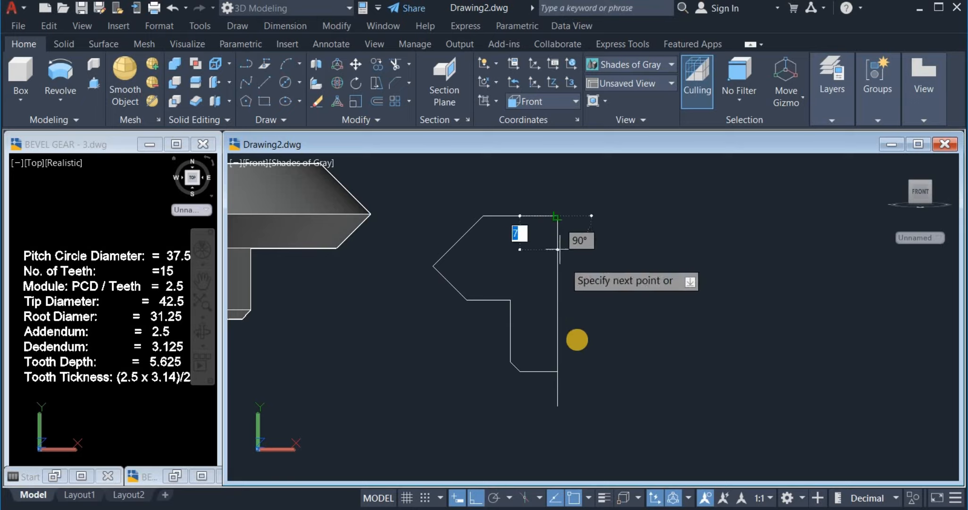
click(558, 372)
right_click(621, 293)
click(640, 298)
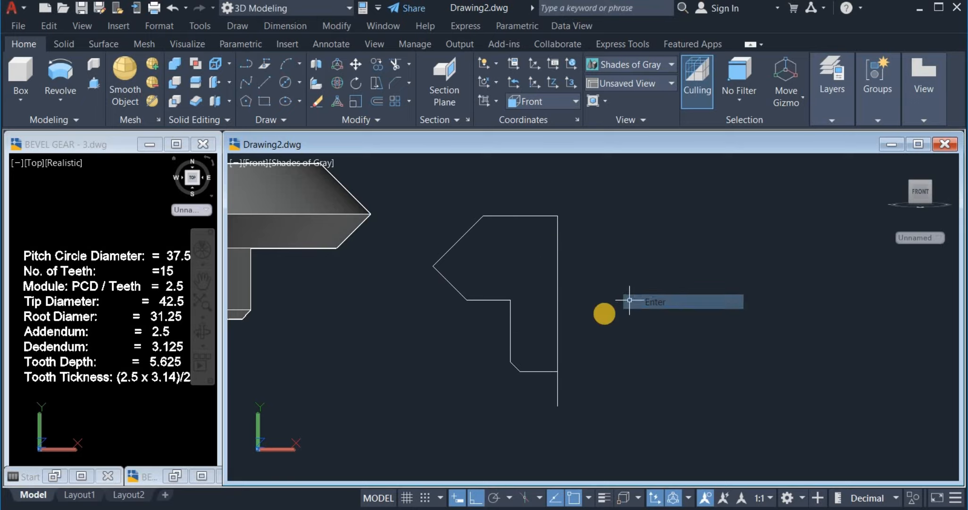
Join the lines of the half profile into one closed outline, leaving out the centre line.
click(362, 122)
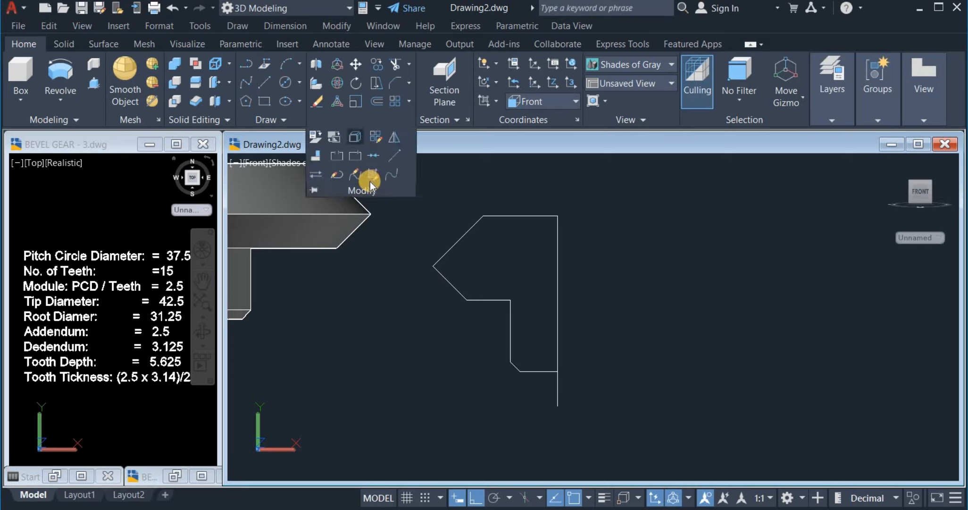
click(422, 195)
click(601, 381)
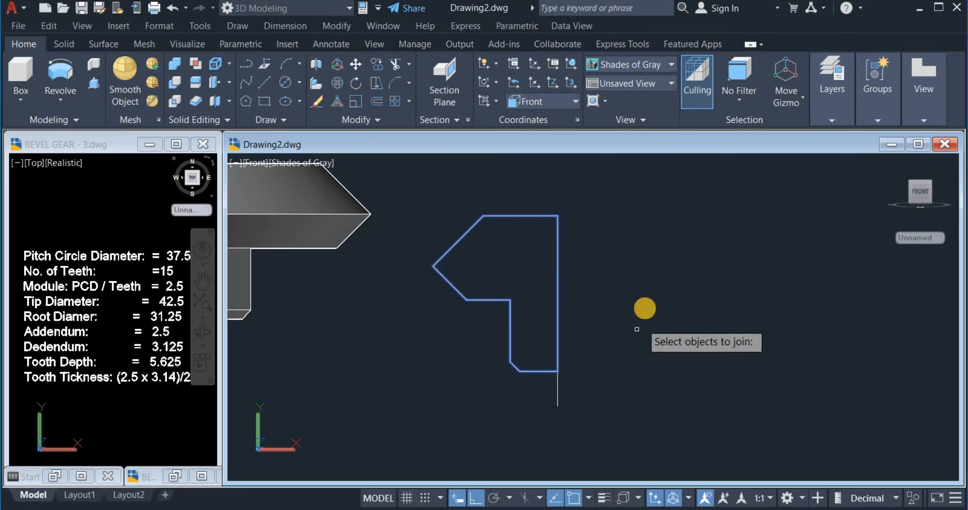
key(Return)
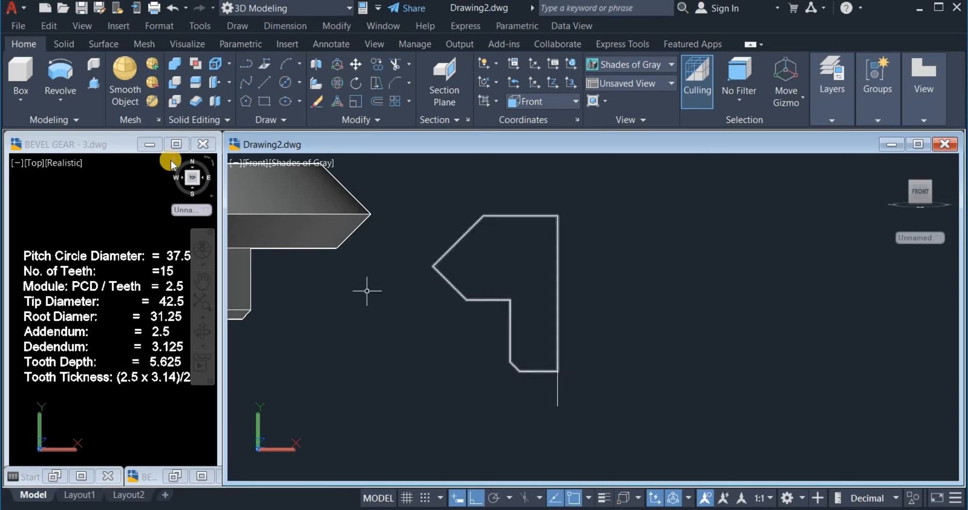
Revolve the closed half profile 360 degrees about the vertical centre line to form the gear blank.
click(63, 76)
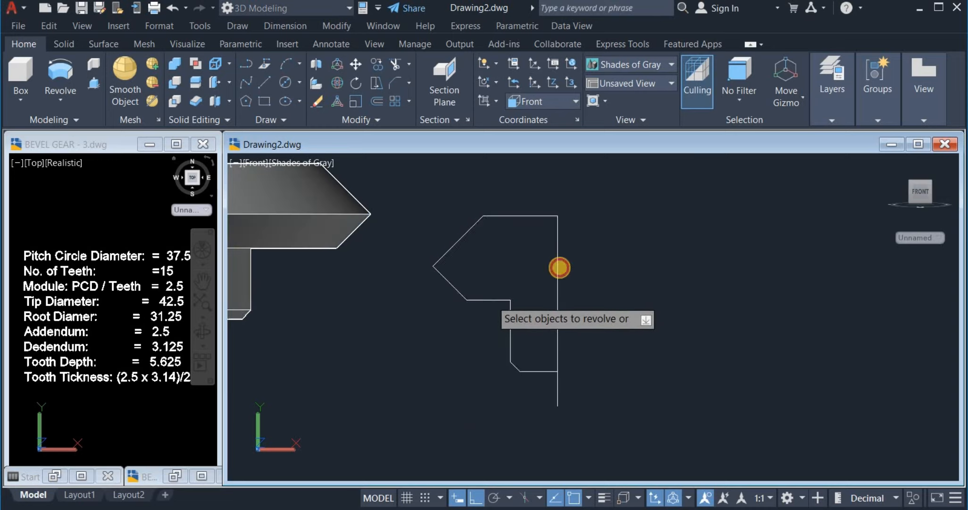
click(558, 267)
right_click(608, 239)
click(627, 248)
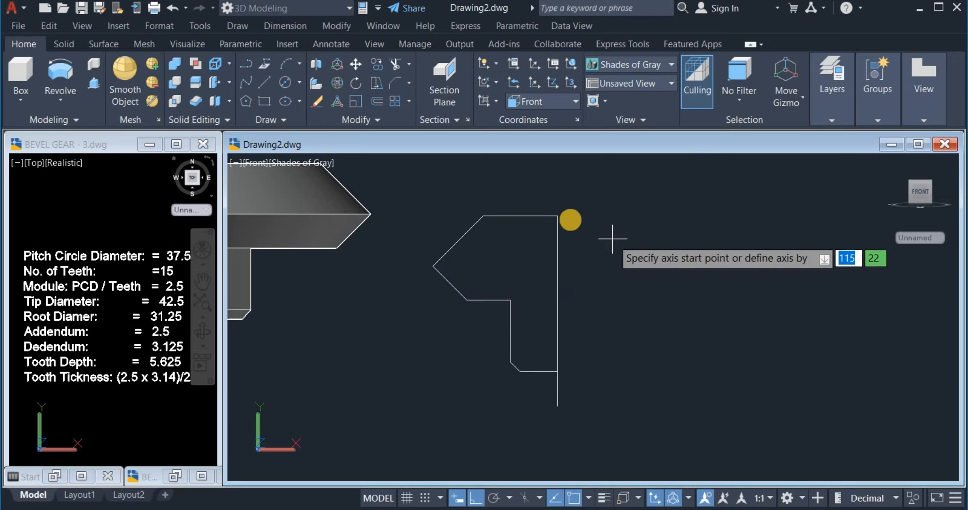
click(558, 215)
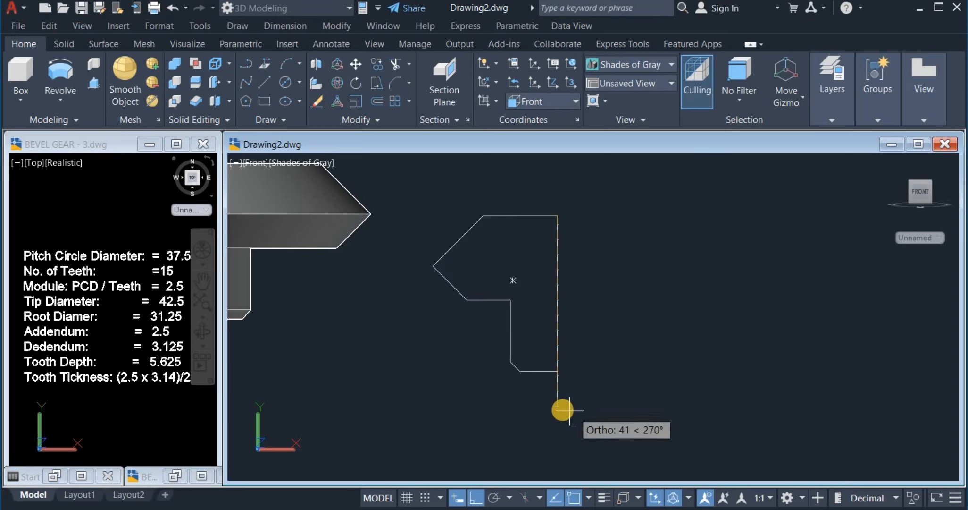
click(559, 405)
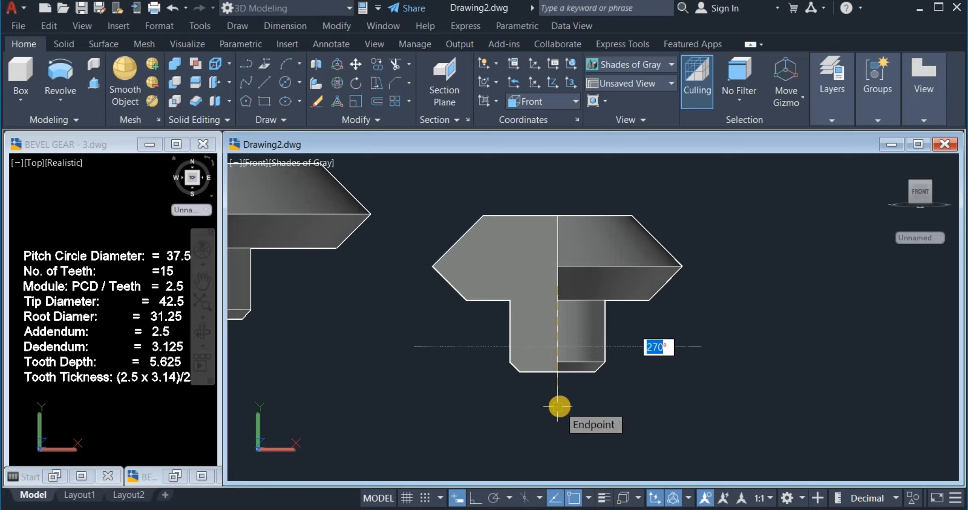
text(36)
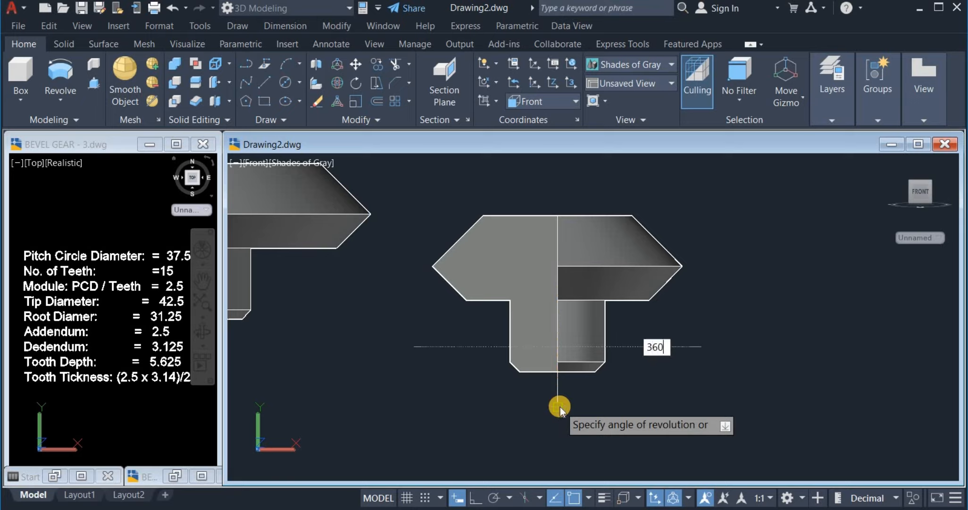
text(0)
key(Return)
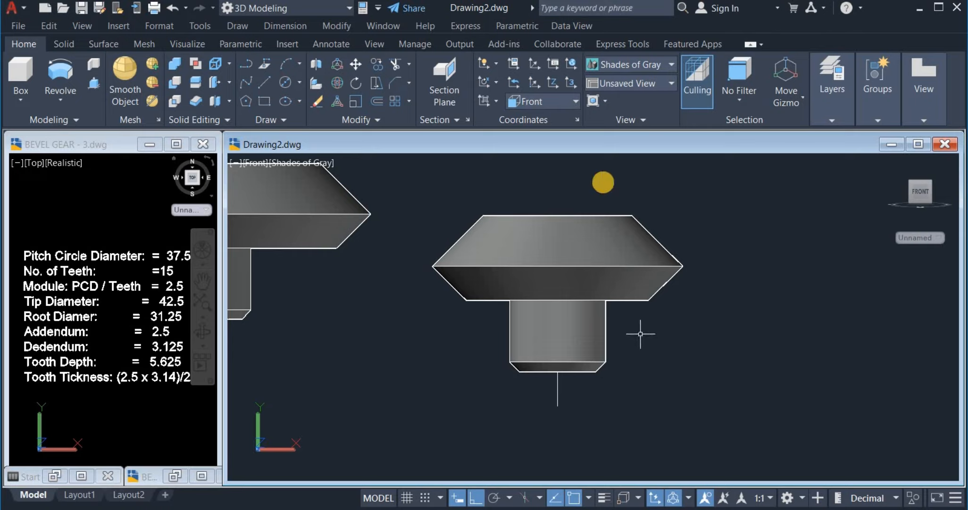
Switch the view to SE Isometric and bring the smaller gear blank into close view.
click(630, 83)
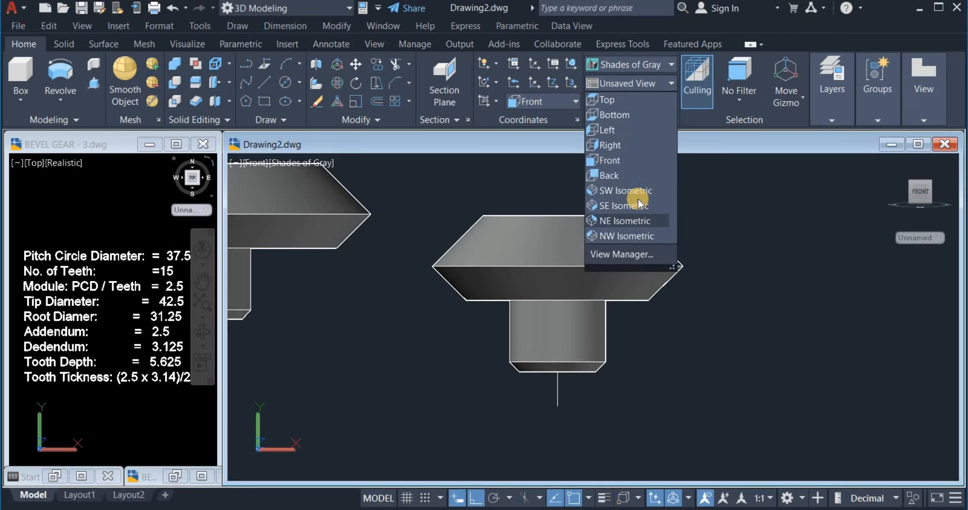
click(636, 200)
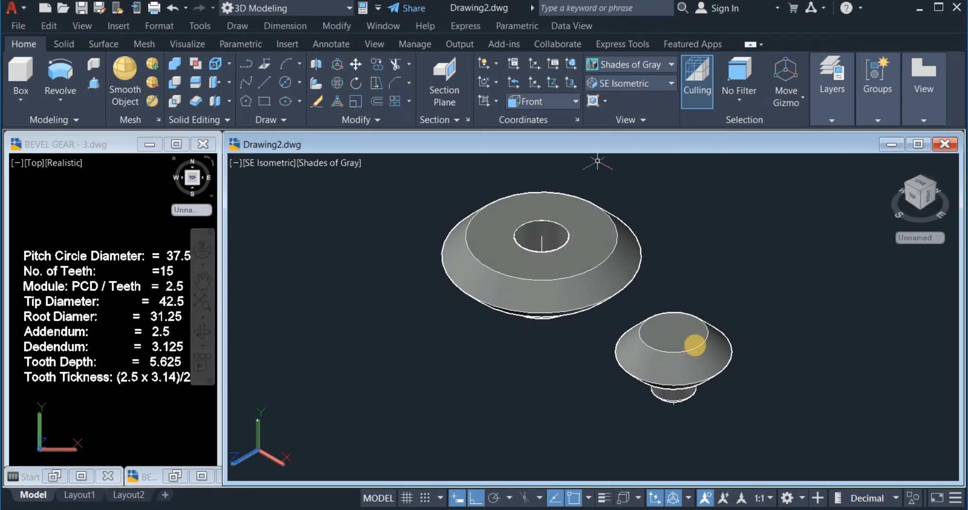
scroll(743, 375, up, 3)
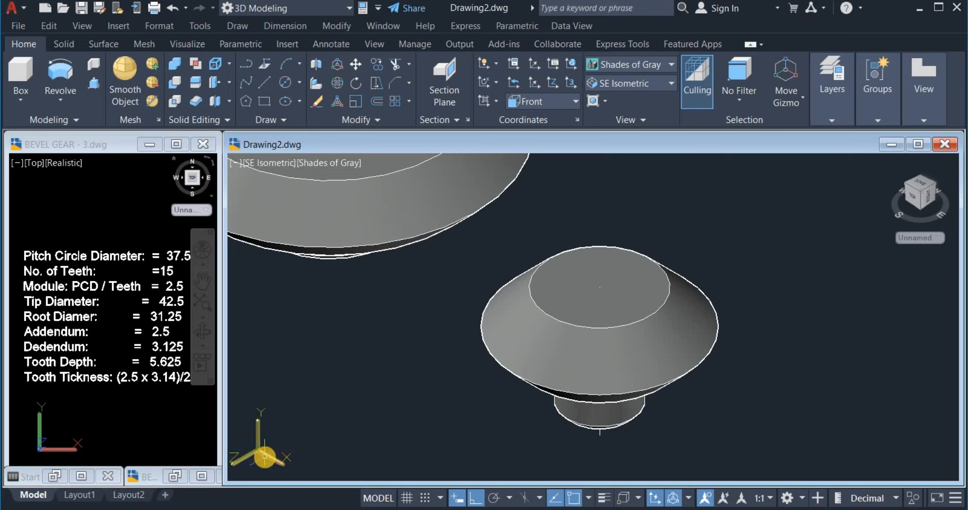
Align the coordinate system to Top and draw a 10 mm diameter circle at the centre of the smaller gear blank's upper face.
click(542, 101)
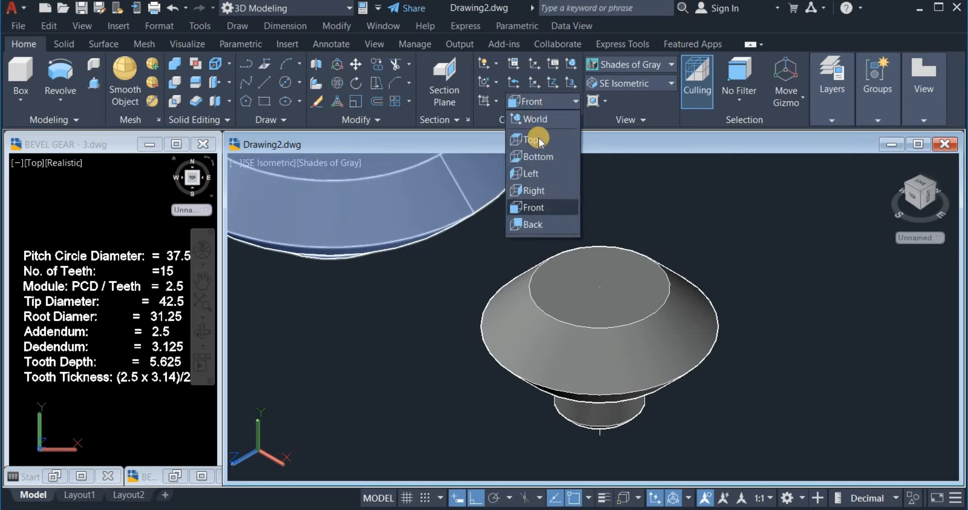
click(541, 142)
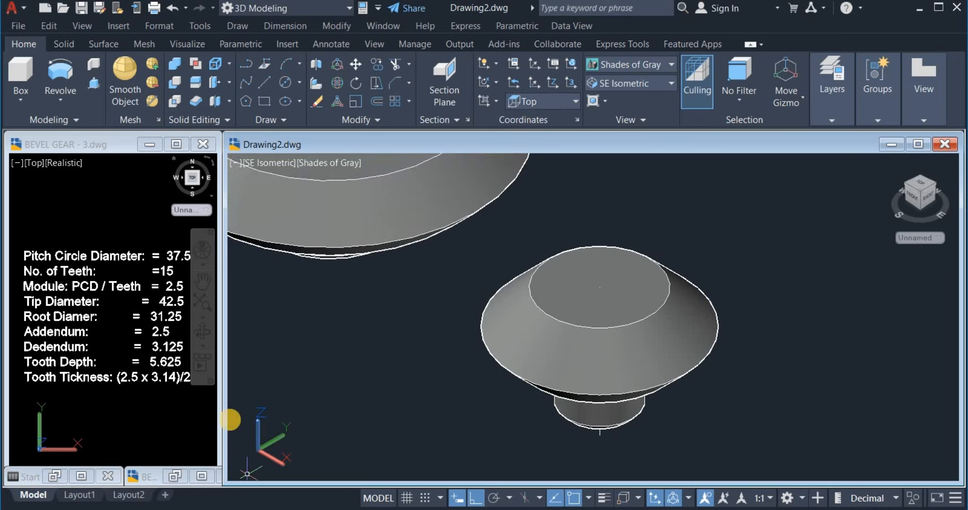
click(284, 83)
click(298, 86)
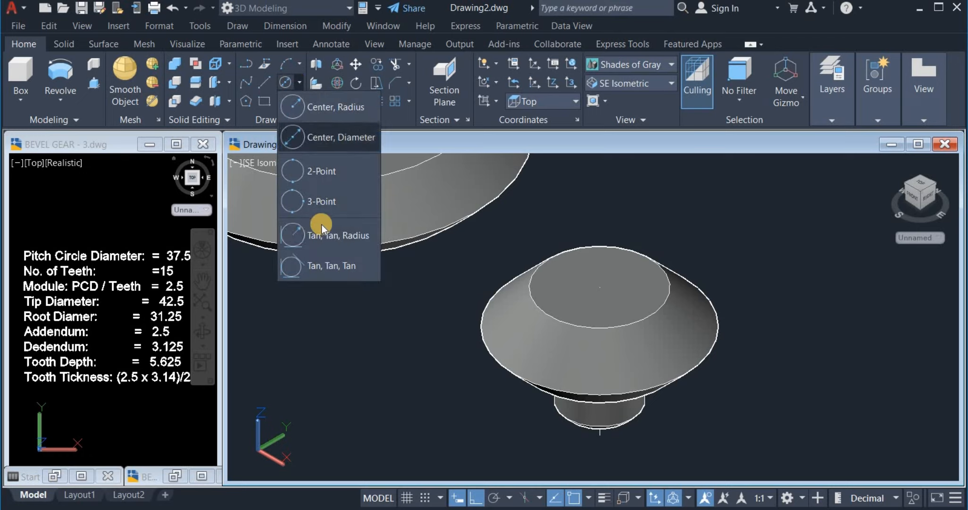
click(352, 136)
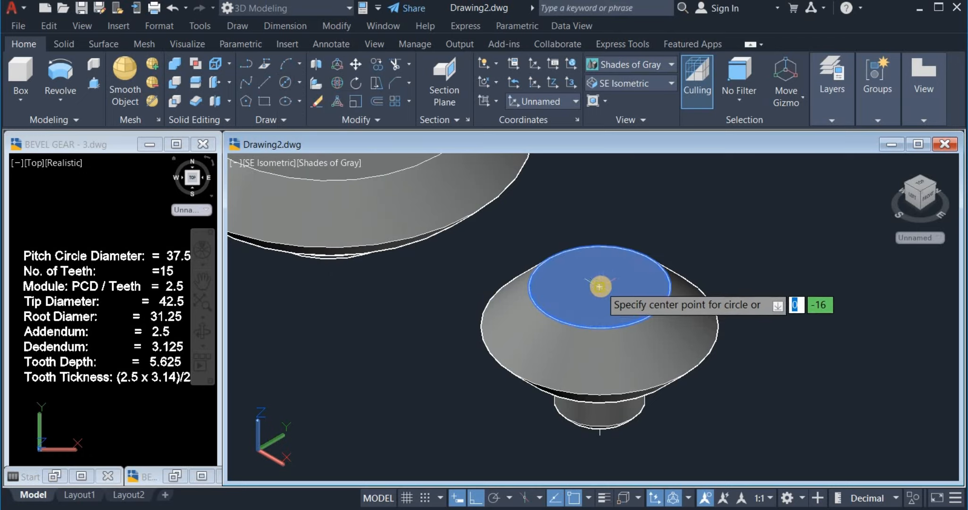
click(600, 286)
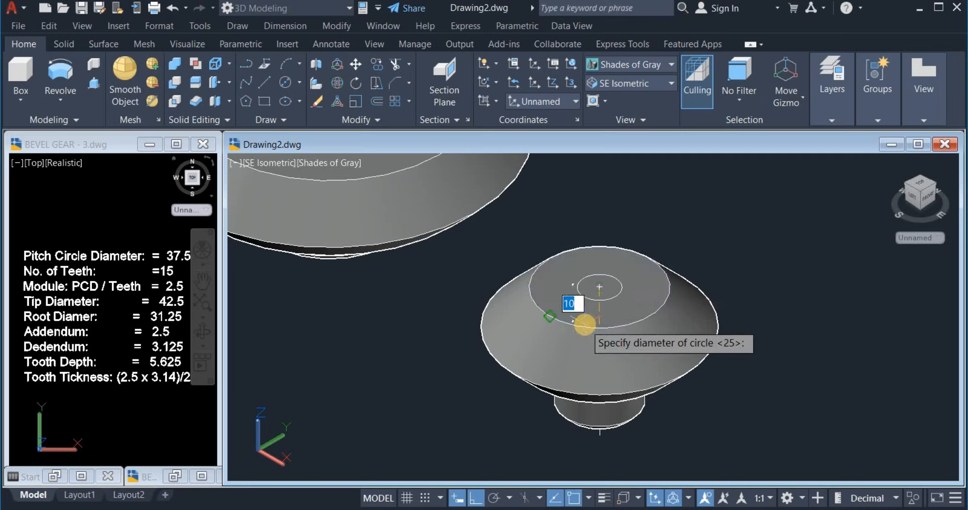
click(586, 325)
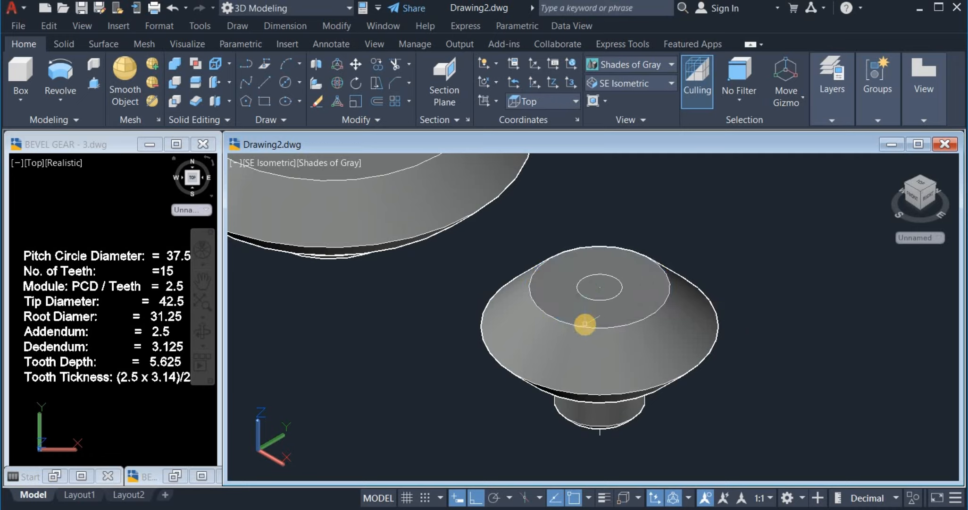
key(Return)
Press-pull the circular area down through the whole smaller gear blank to cut its central bore.
shift+middle_drag(590, 340, 277, 243)
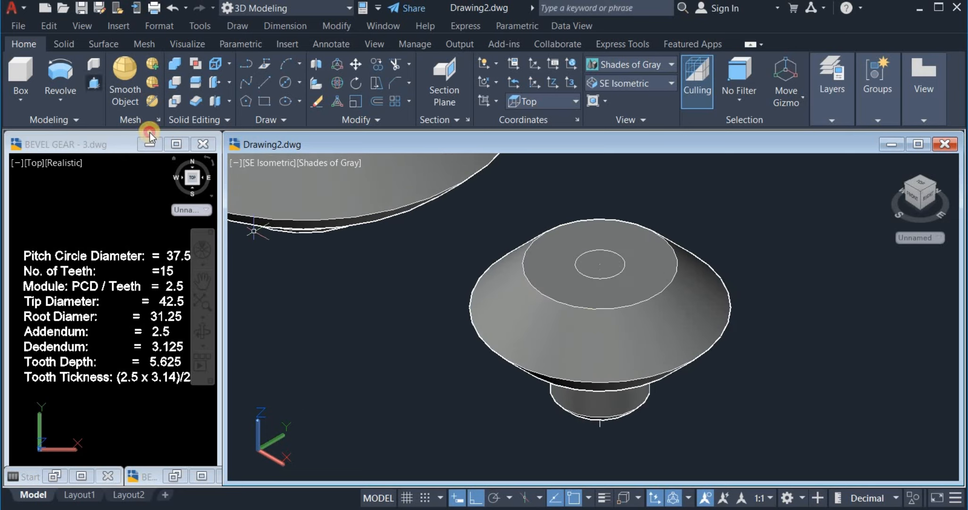
click(624, 276)
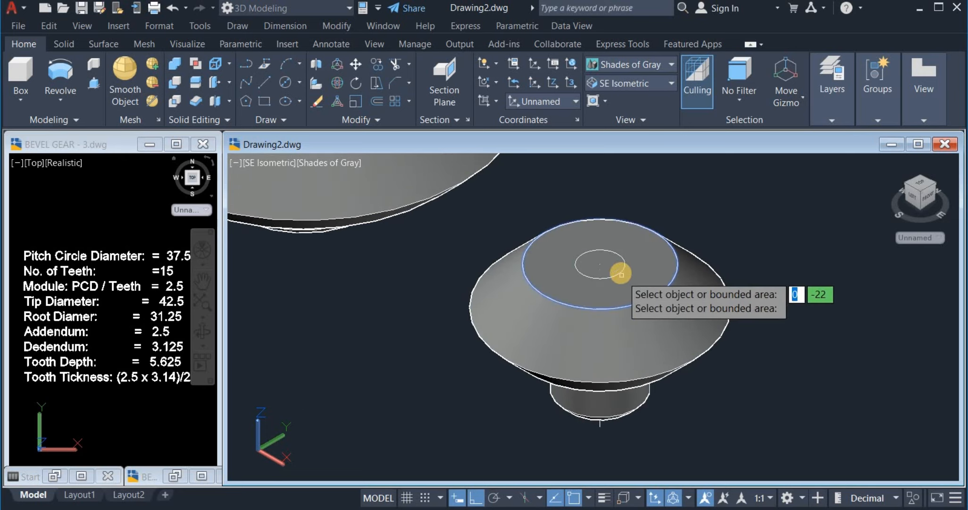
click(594, 276)
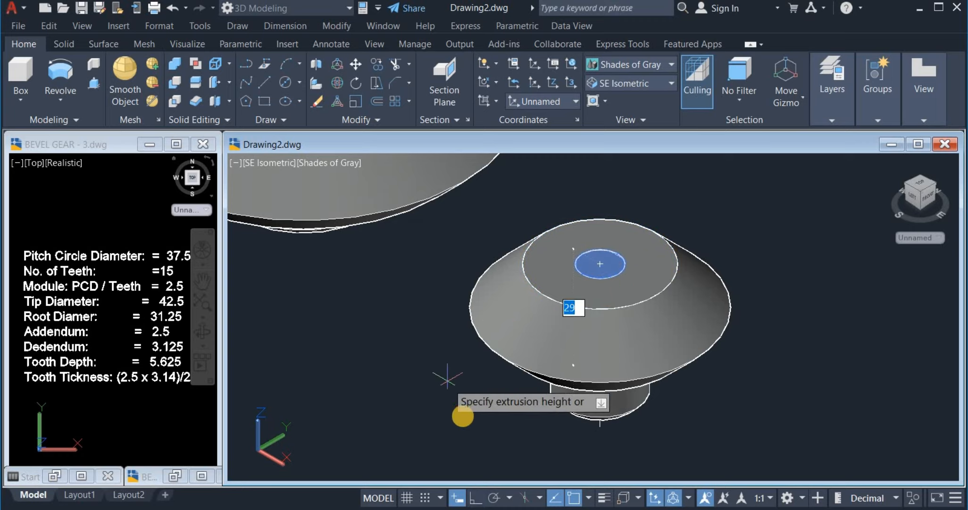
click(514, 432)
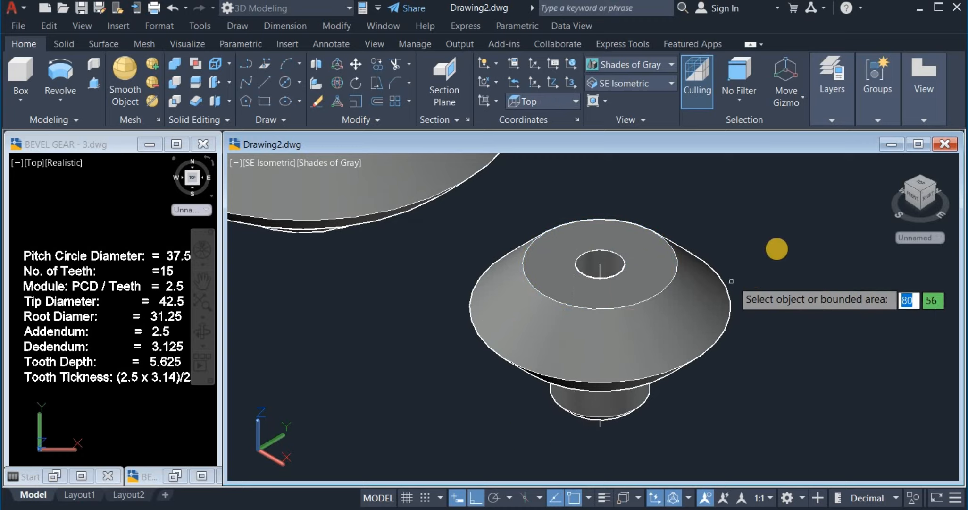
key(Escape)
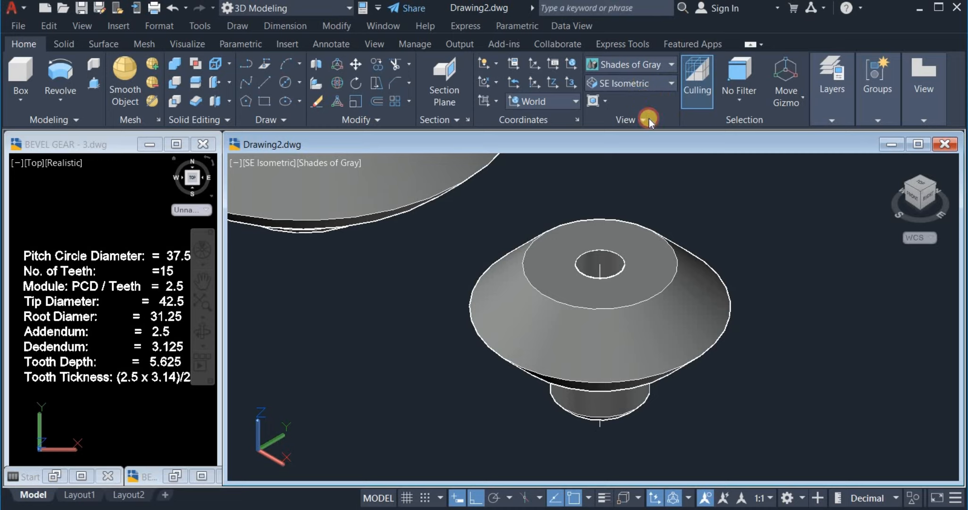
Switch to the SE Isometric view and then to the Top view, with both bored gear blanks in view.
click(635, 83)
click(631, 206)
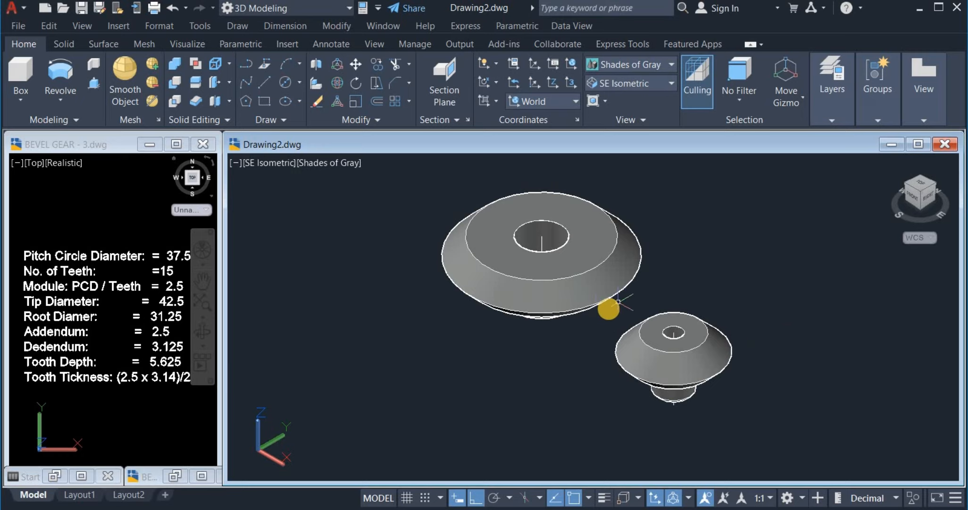
click(629, 83)
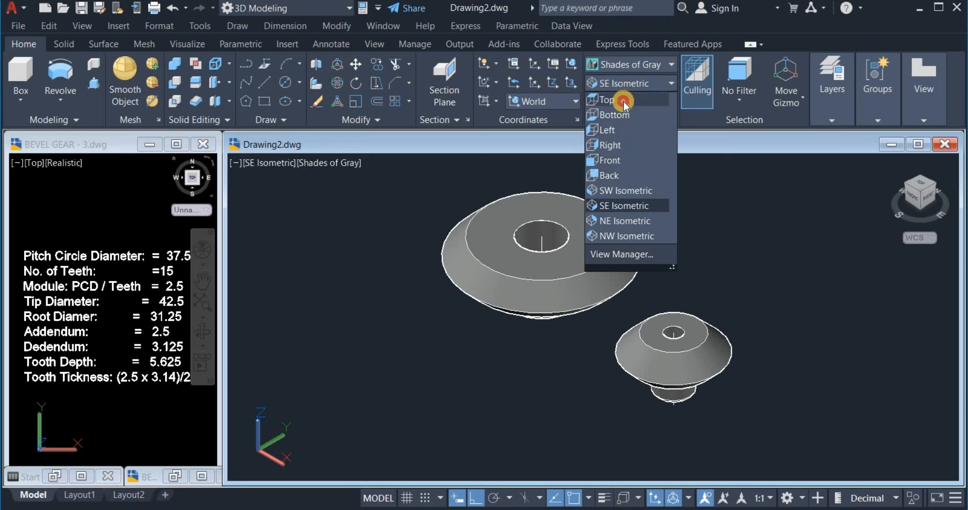
click(625, 100)
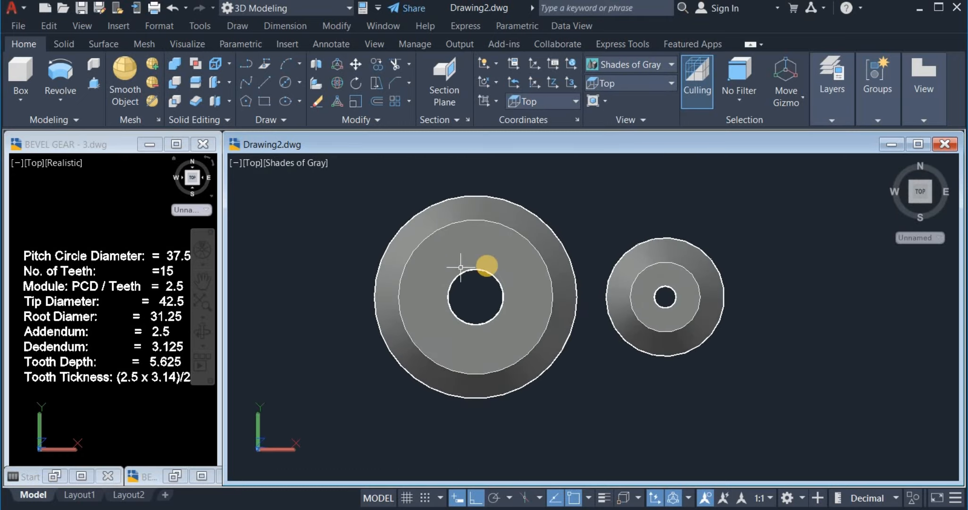
middle_drag(486, 266, 482, 278)
key(Escape)
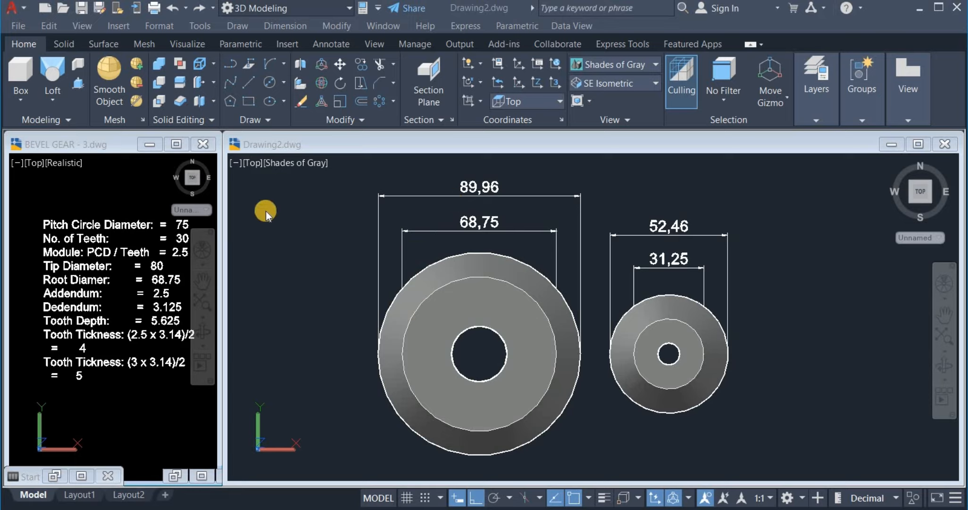
Draw a rectangle 5 mm wide and 5.625 mm high to the left of the larger gear blank.
click(251, 102)
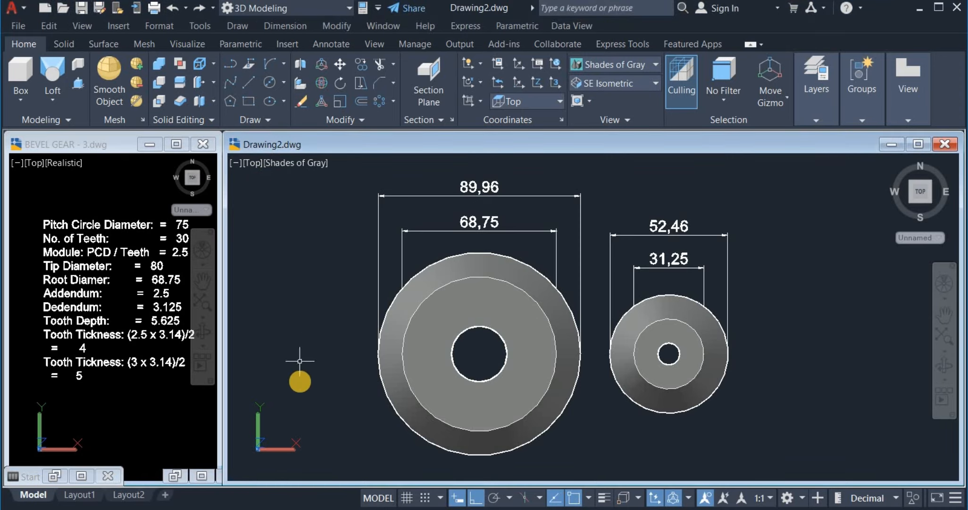
click(248, 101)
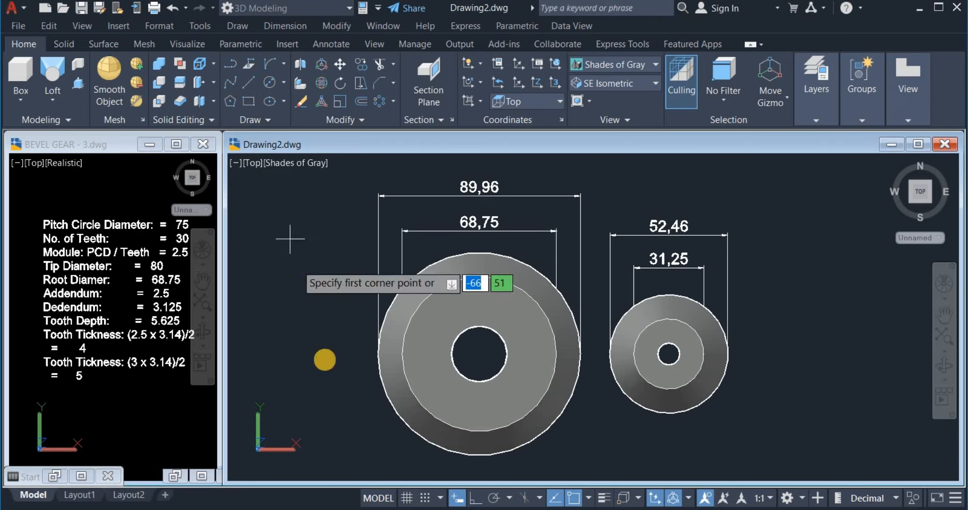
click(326, 373)
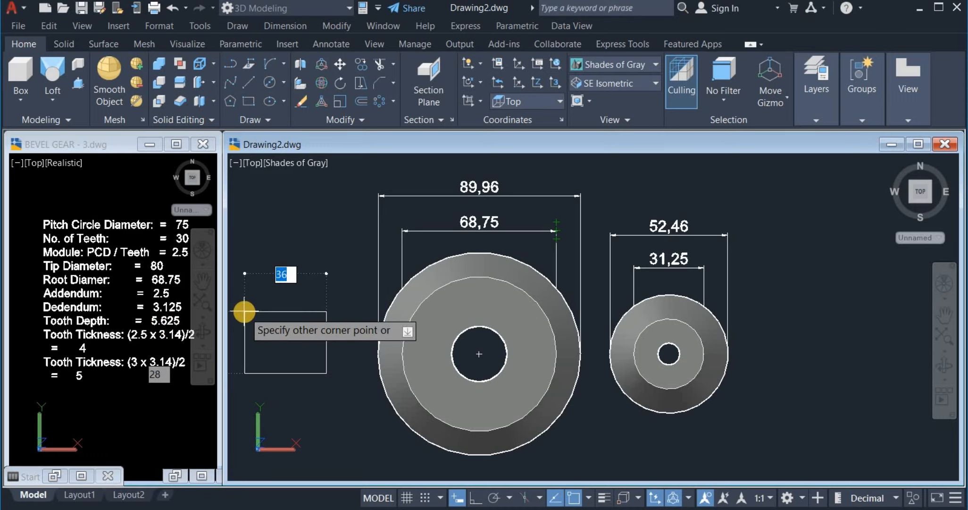
key(Tab)
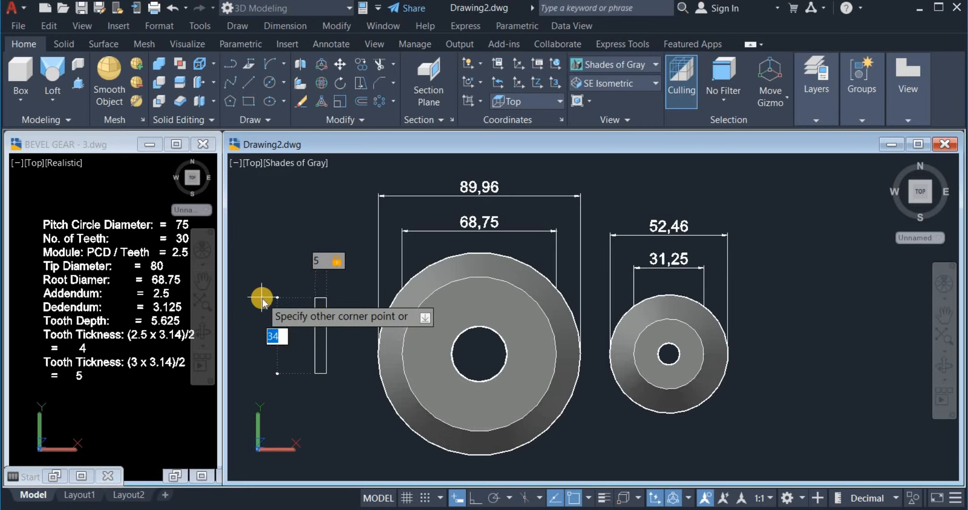
text(5.625)
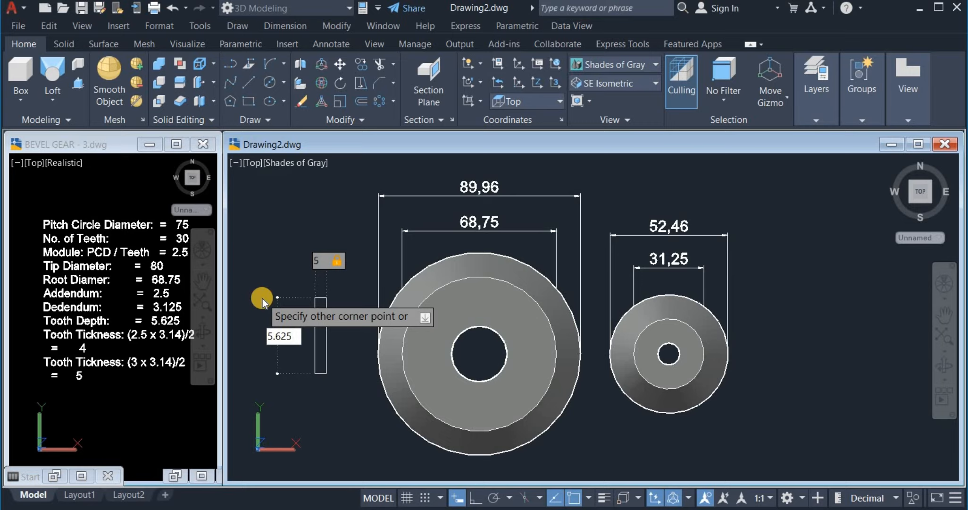
key(Return)
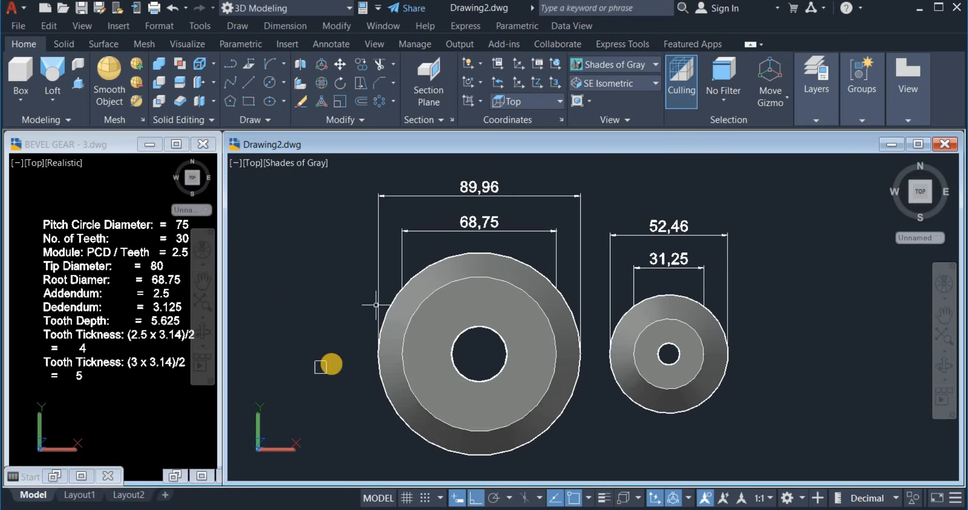
Draw a short horizontal line just above the small rectangle.
scroll(317, 371, up, 5)
scroll(318, 371, up, 2)
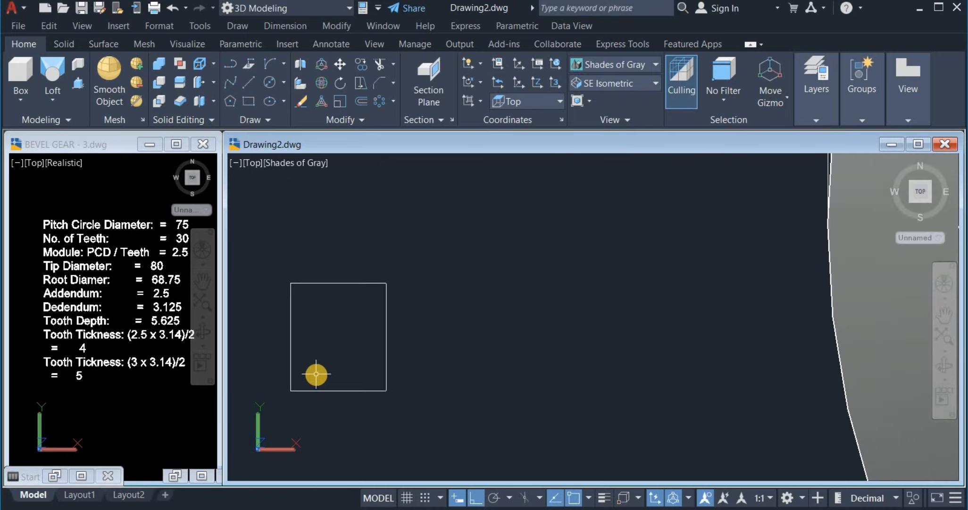
click(251, 82)
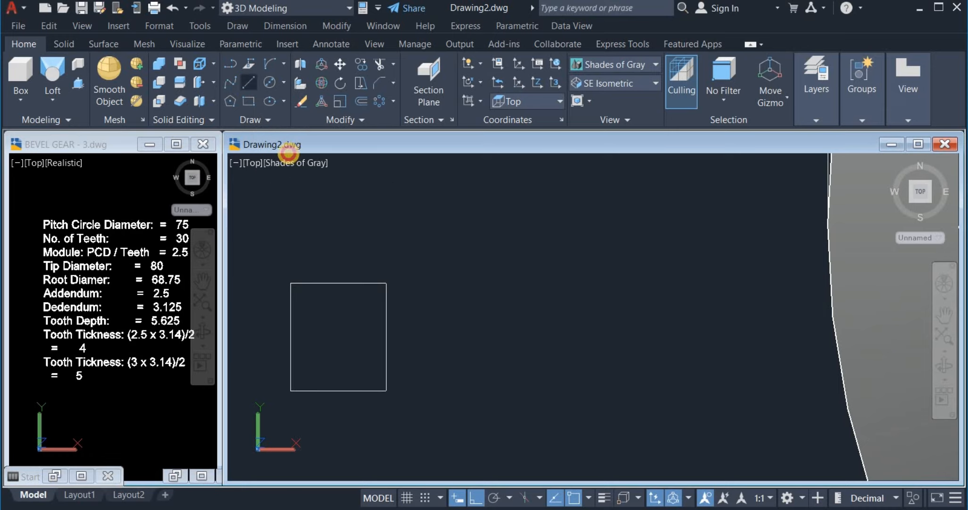
click(321, 233)
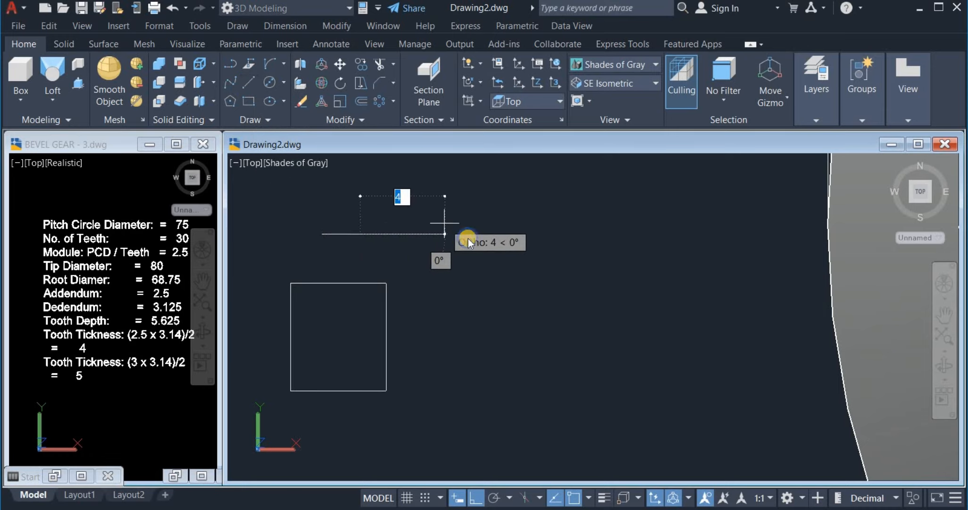
right_click(445, 224)
click(474, 233)
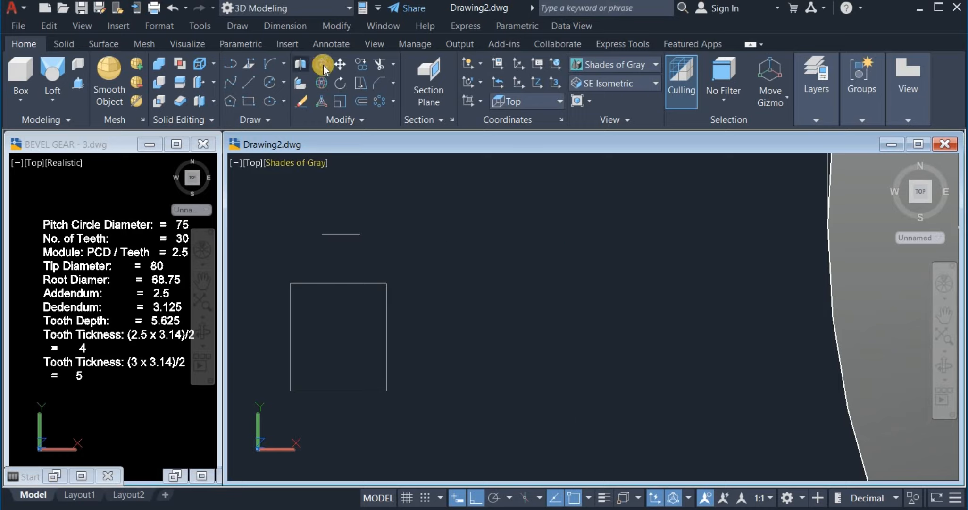
Move the short line by its midpoint onto the midpoint of the rectangle's upper edge.
click(340, 65)
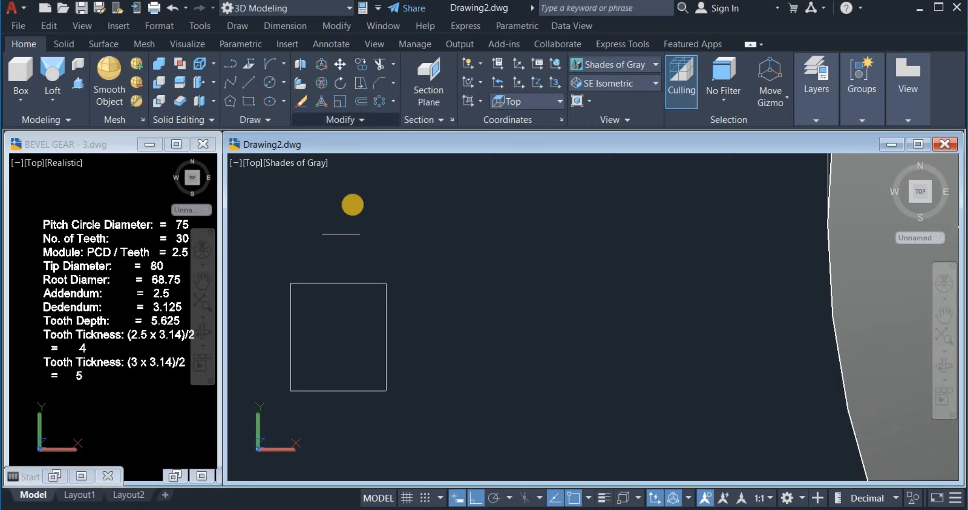
click(335, 234)
key(Return)
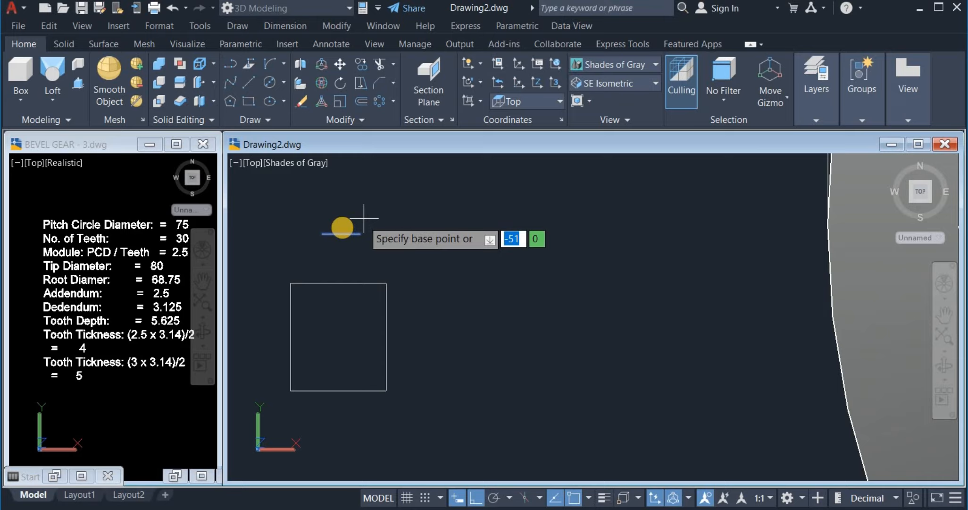
click(341, 233)
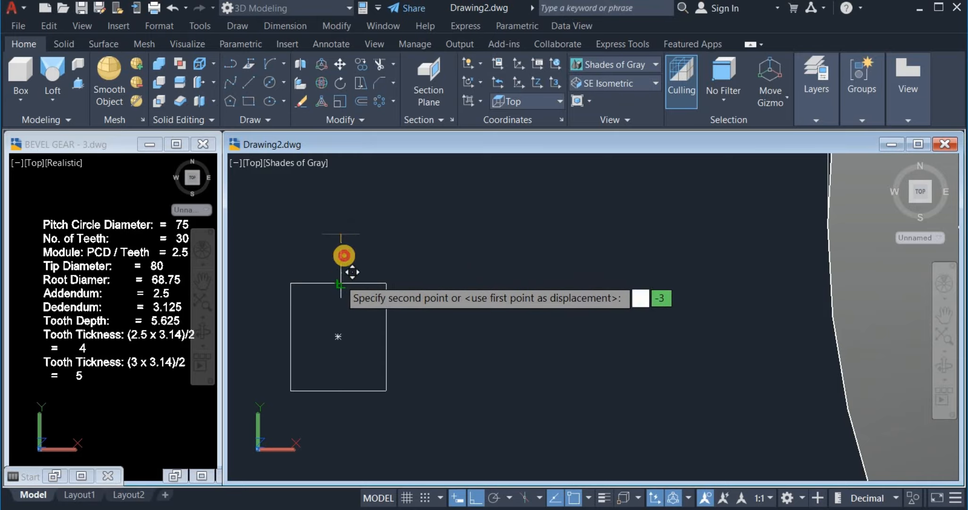
click(350, 275)
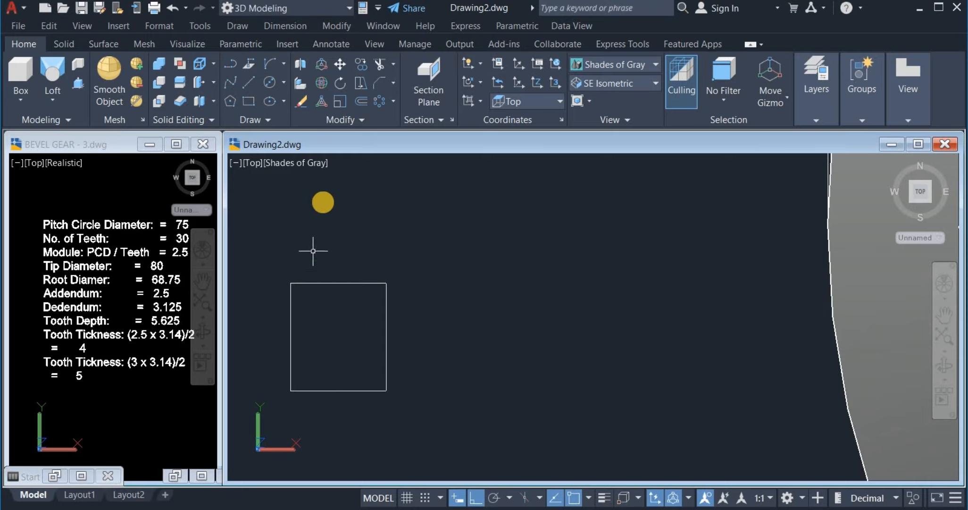
Draw a start-end-direction arc from the rectangle's lower left corner to the short line's left end, with its start tangent pointing upward.
click(283, 63)
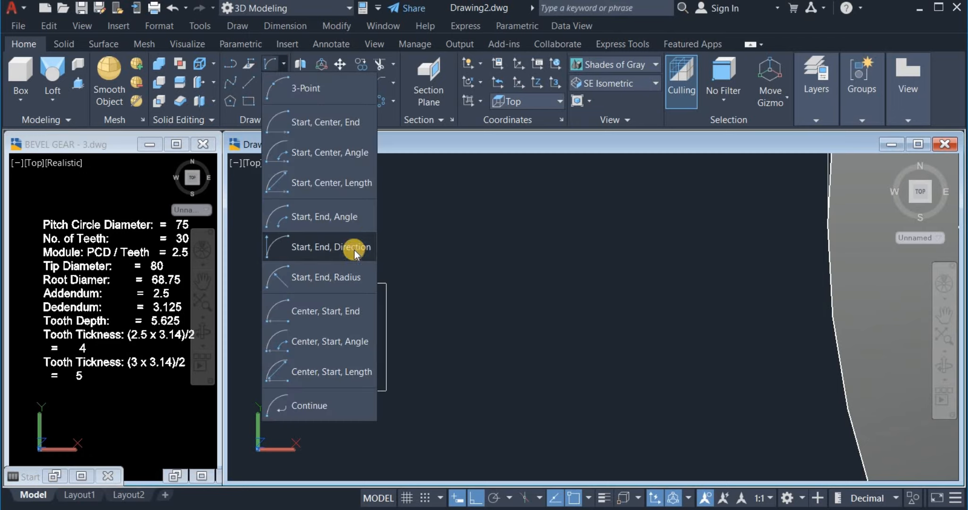
click(354, 248)
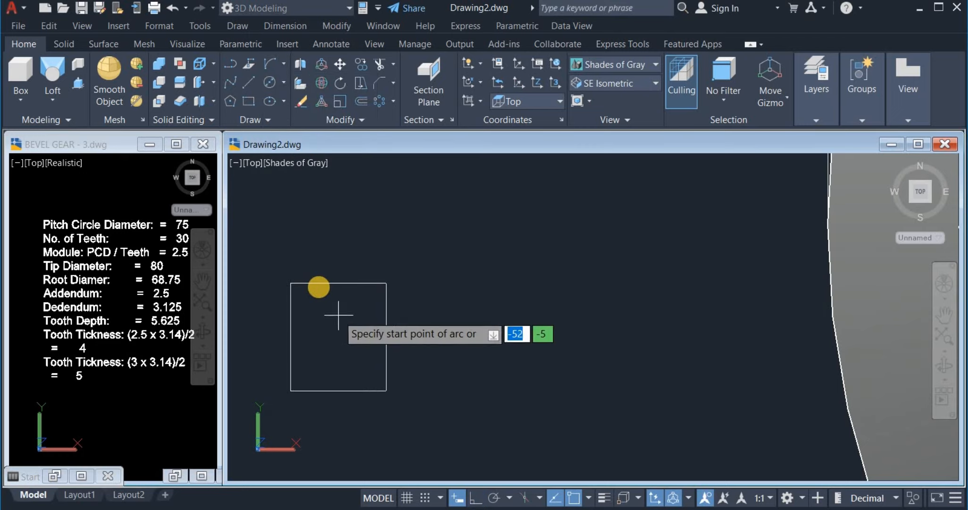
click(284, 64)
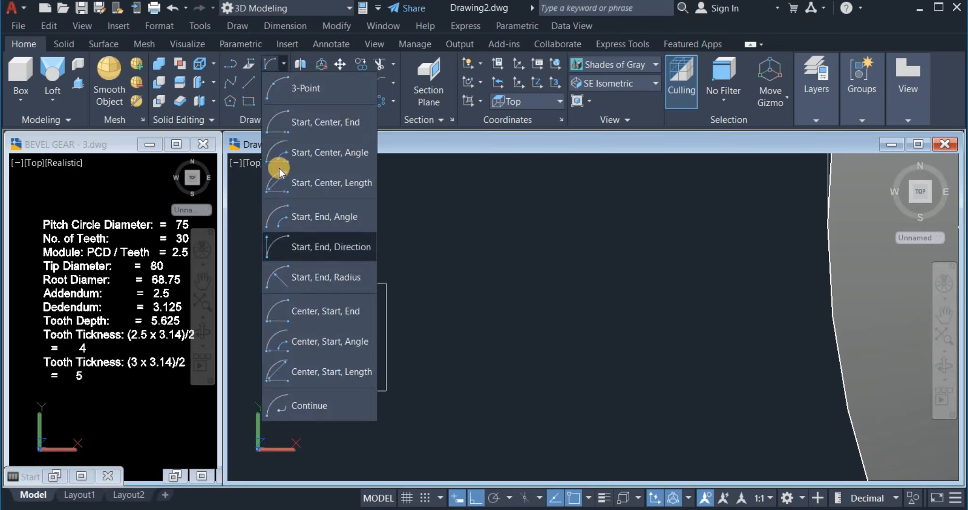
click(328, 249)
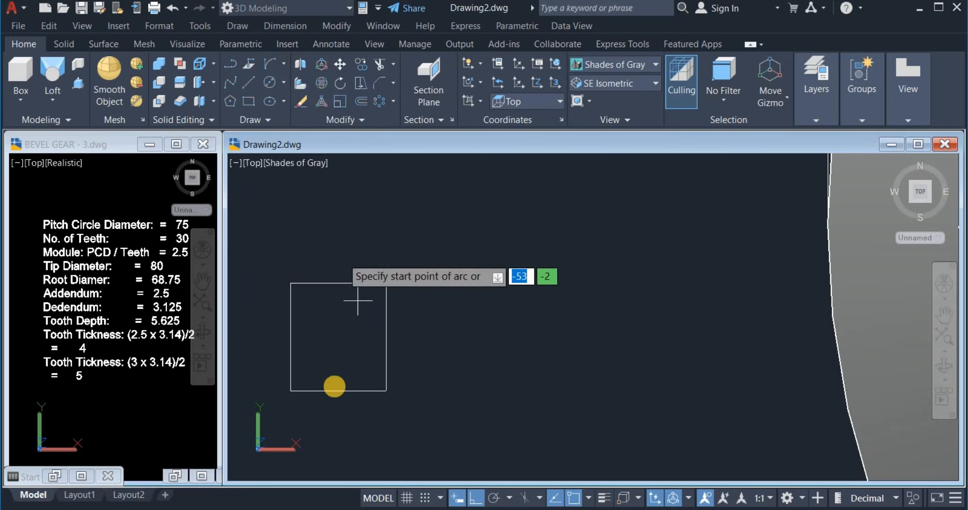
click(291, 390)
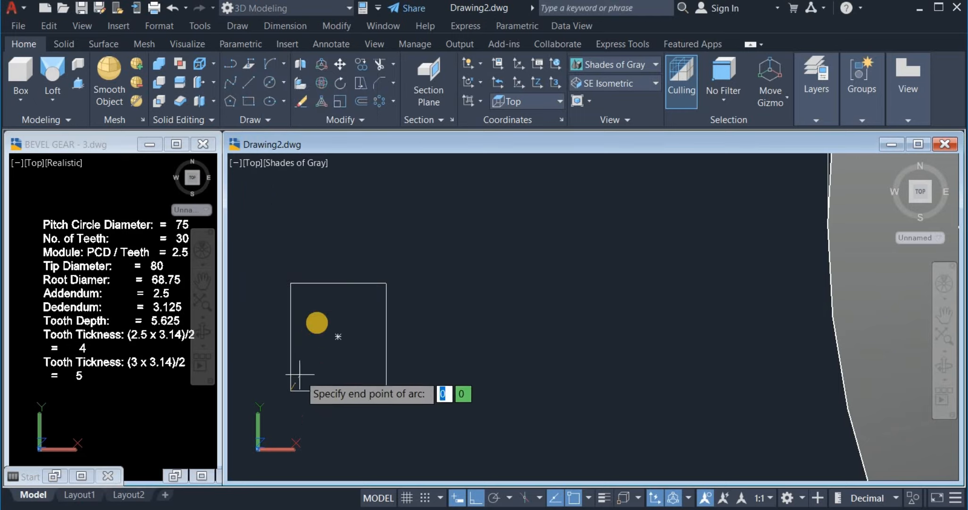
click(319, 283)
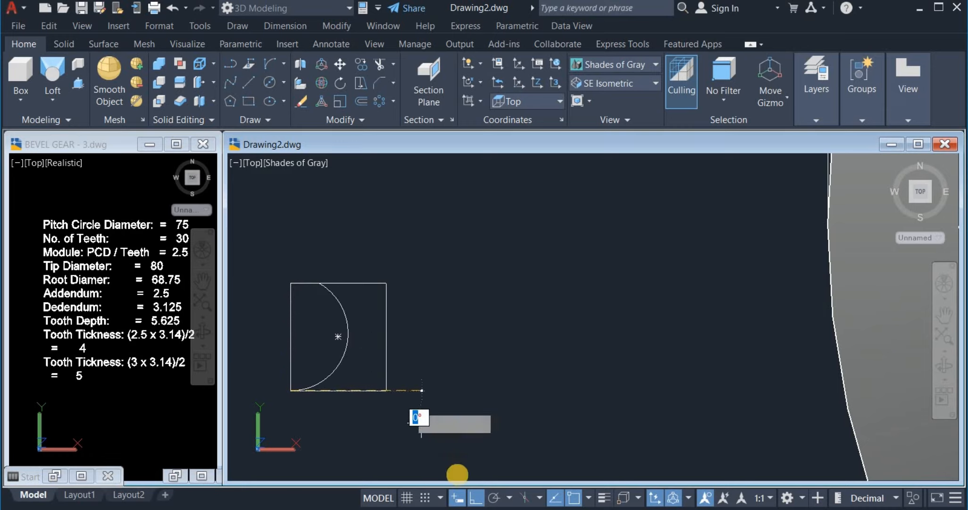
click(473, 496)
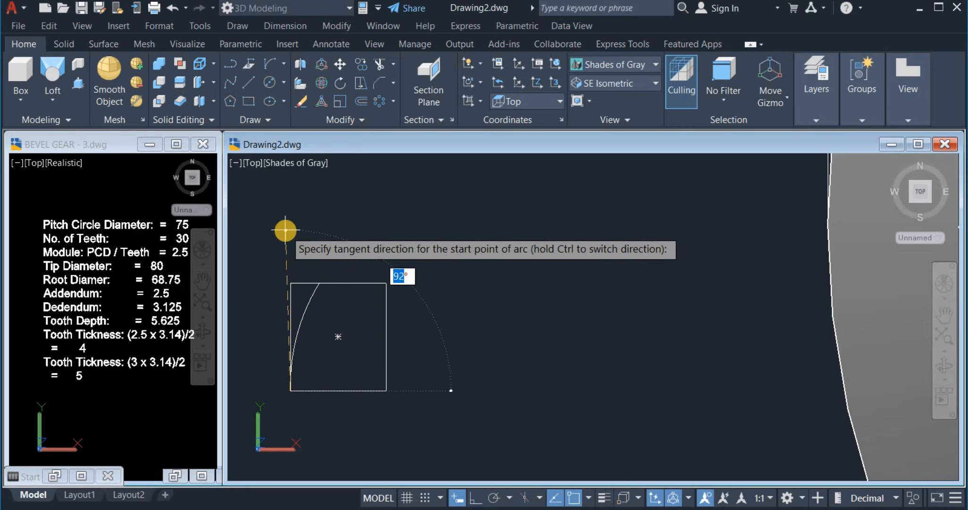
click(286, 231)
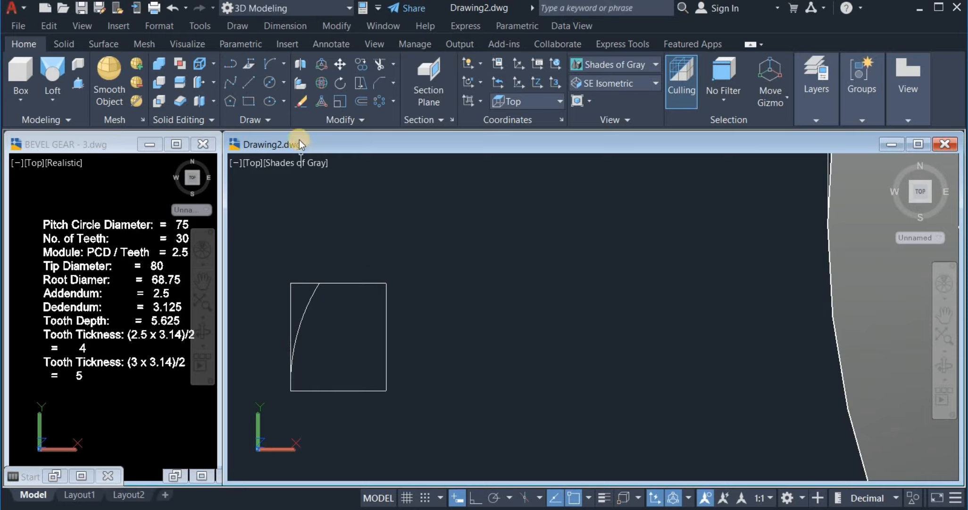
Mirror the arc about the vertical line through the rectangle's upper-edge midpoint, keeping the source arc.
click(338, 119)
click(379, 137)
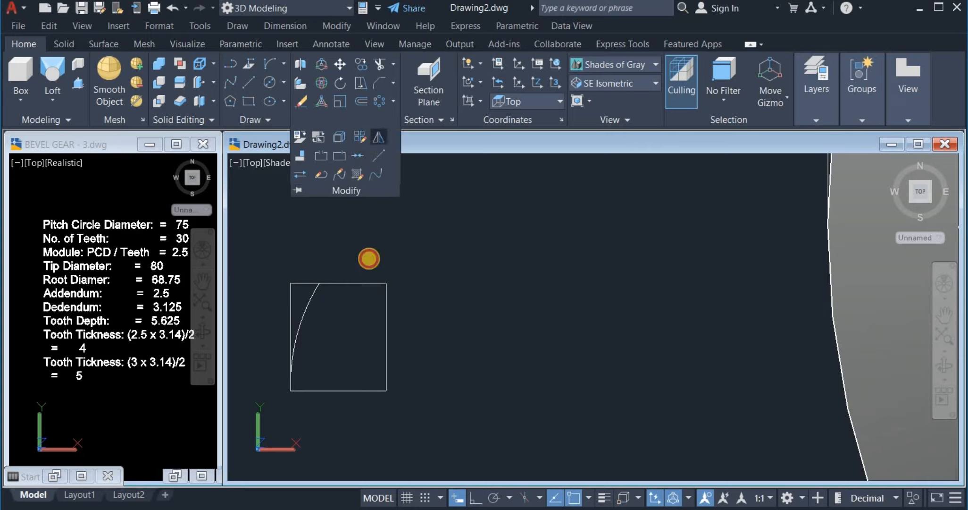
click(302, 317)
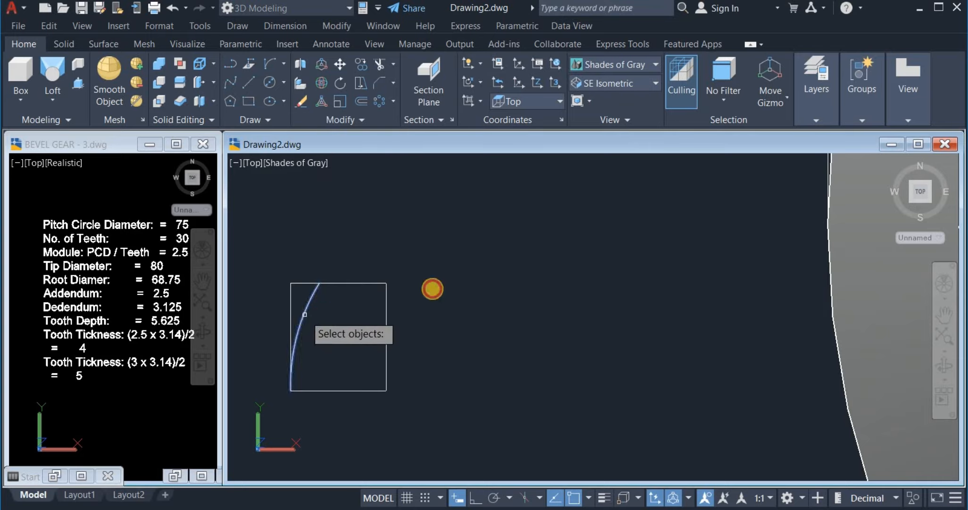
key(Return)
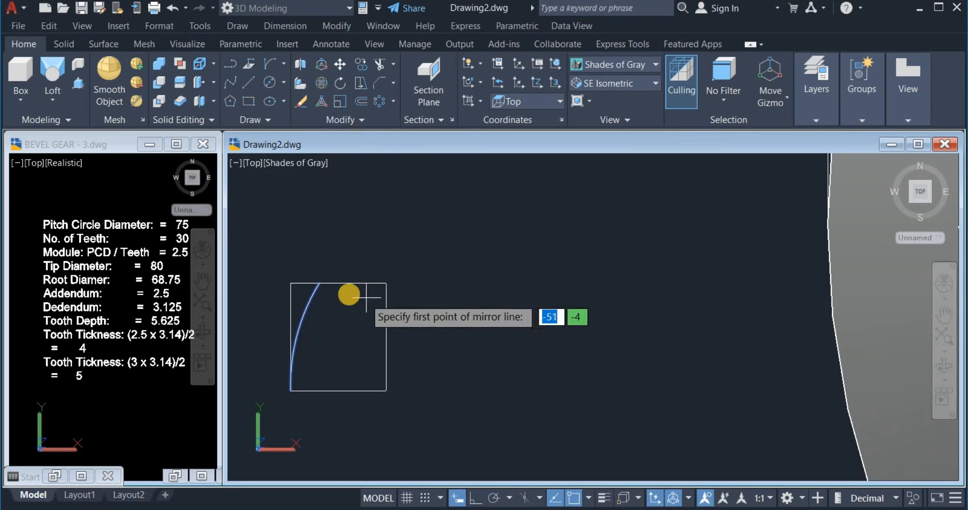
click(338, 283)
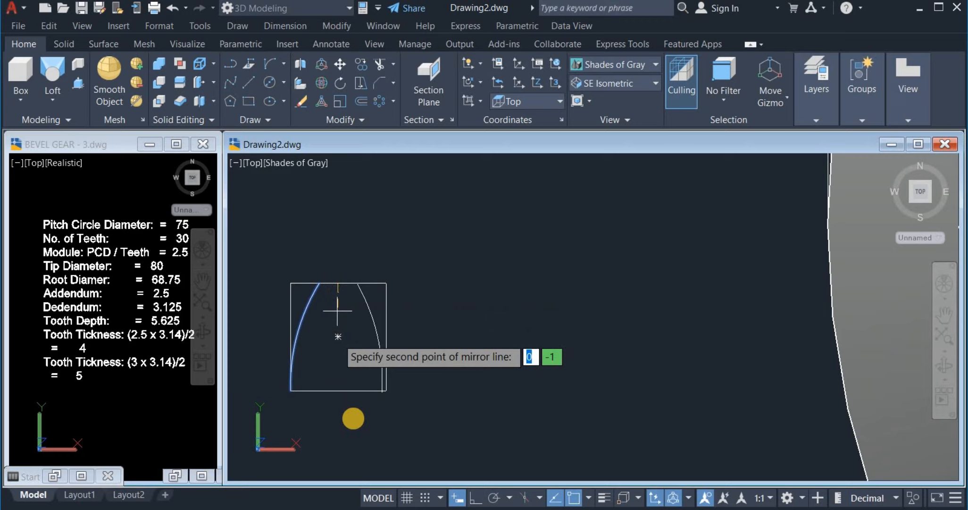
click(479, 496)
click(378, 405)
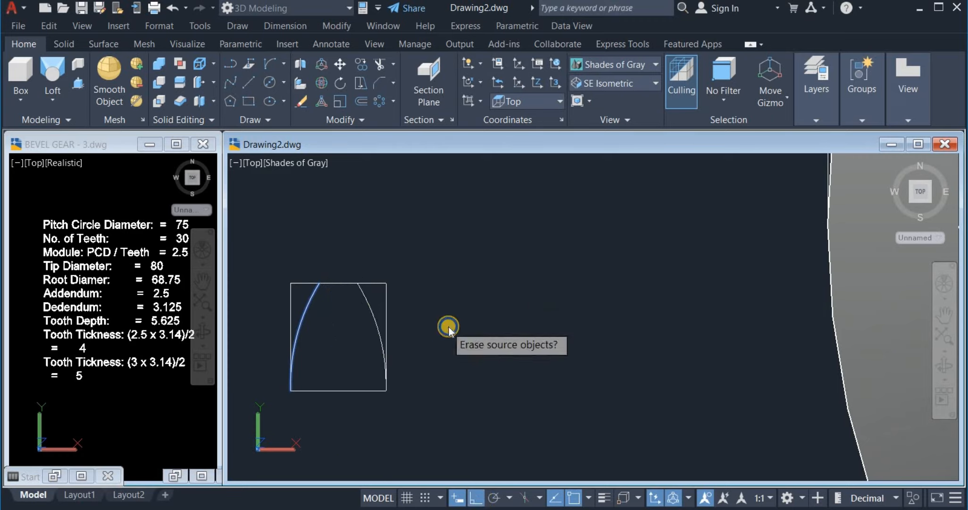
right_click(454, 336)
click(480, 336)
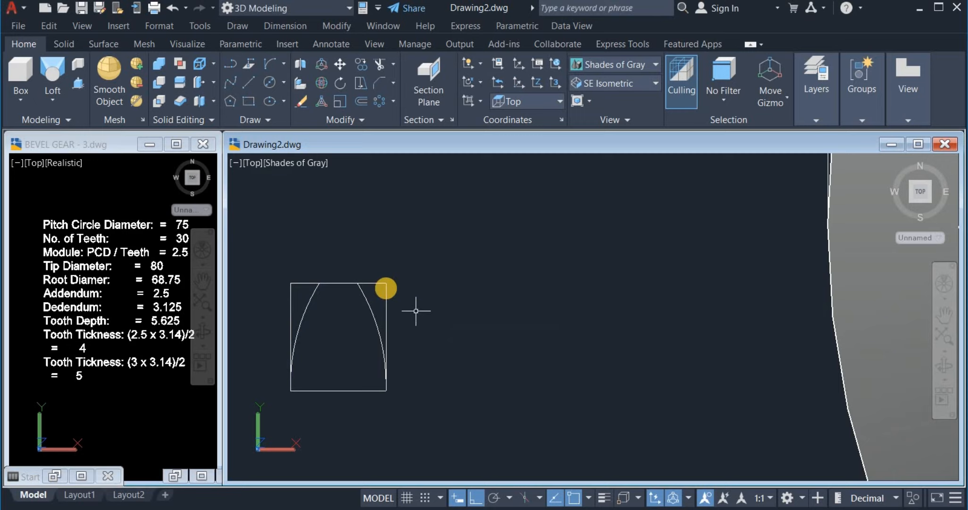
Erase the construction rectangle around the tooth profile.
click(385, 284)
right_click(428, 245)
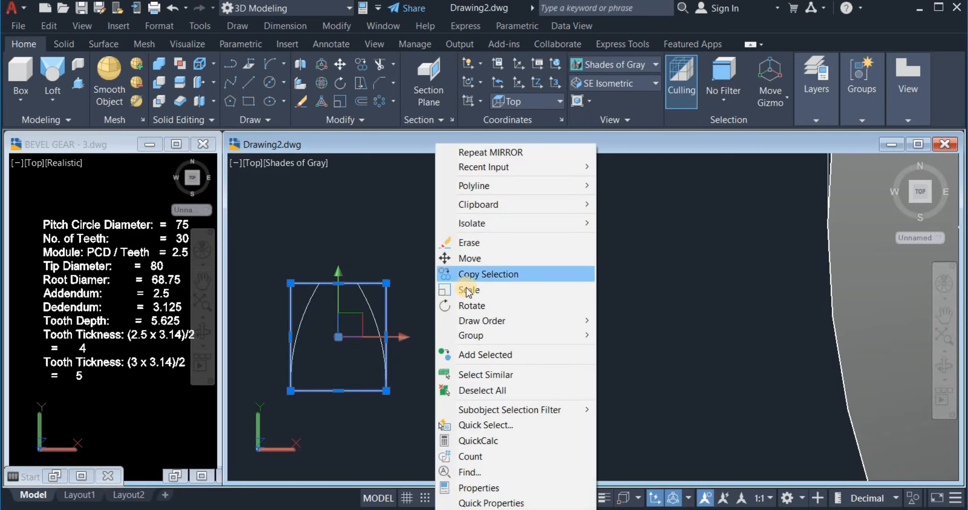
click(485, 244)
Draw a line between the lower ends of the two arcs to close the tooth profile.
click(245, 83)
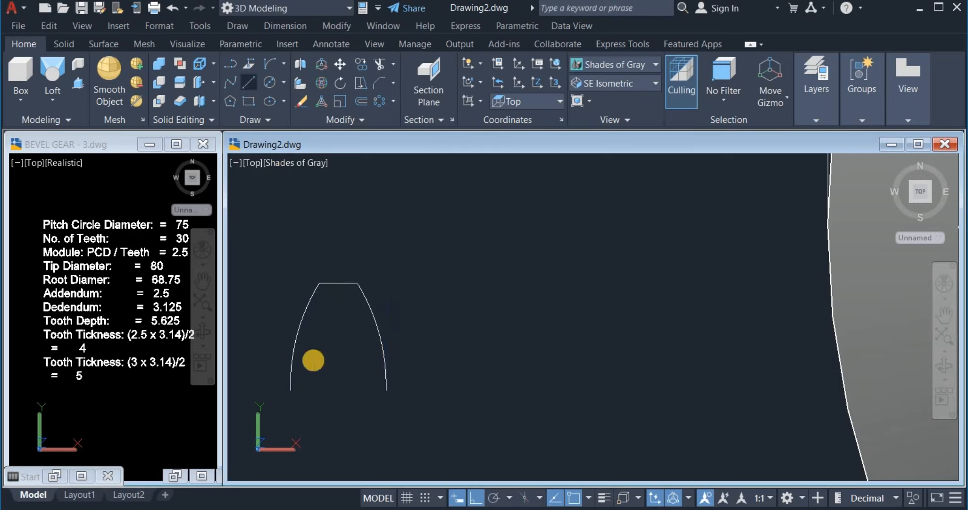
click(289, 391)
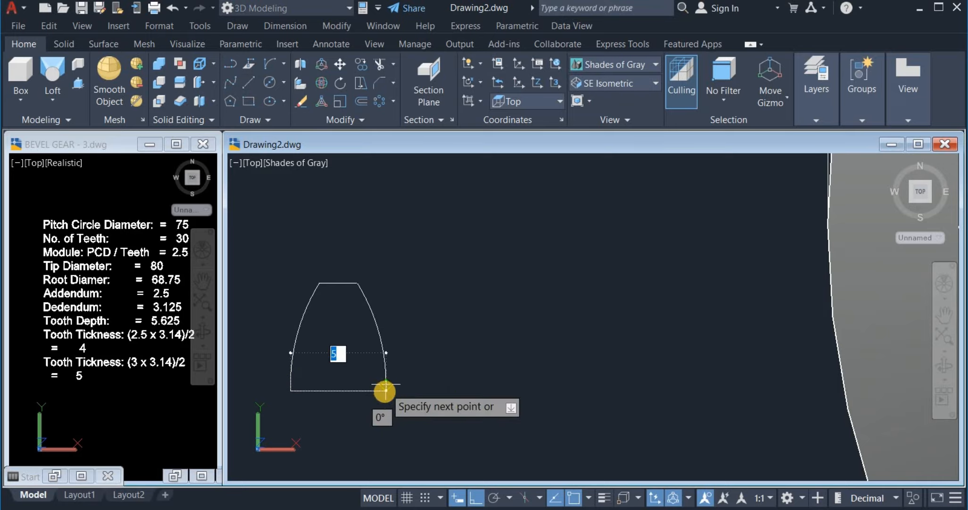
click(385, 391)
right_click(424, 316)
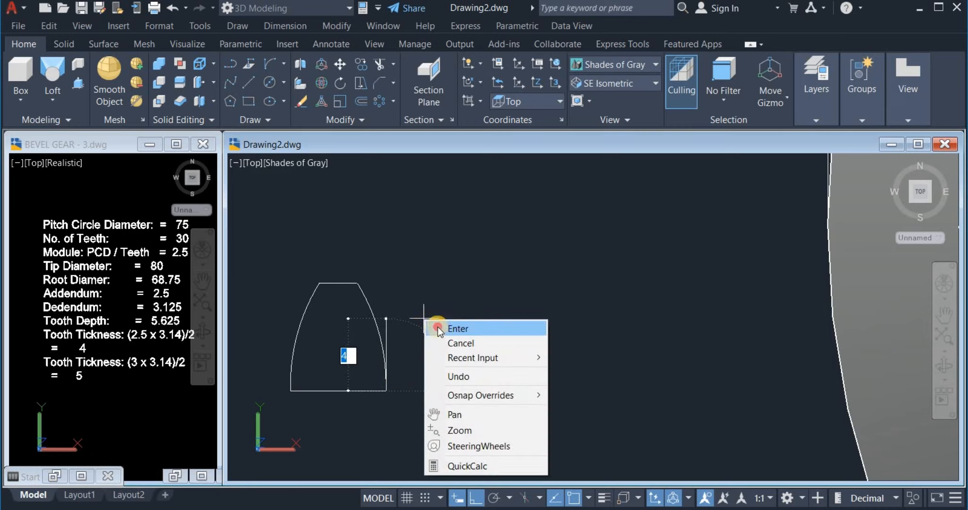
click(449, 321)
Join the two arcs and the top and base lines of the tooth profile into one outline.
scroll(324, 288, up, 2)
scroll(293, 271, down, 4)
click(279, 255)
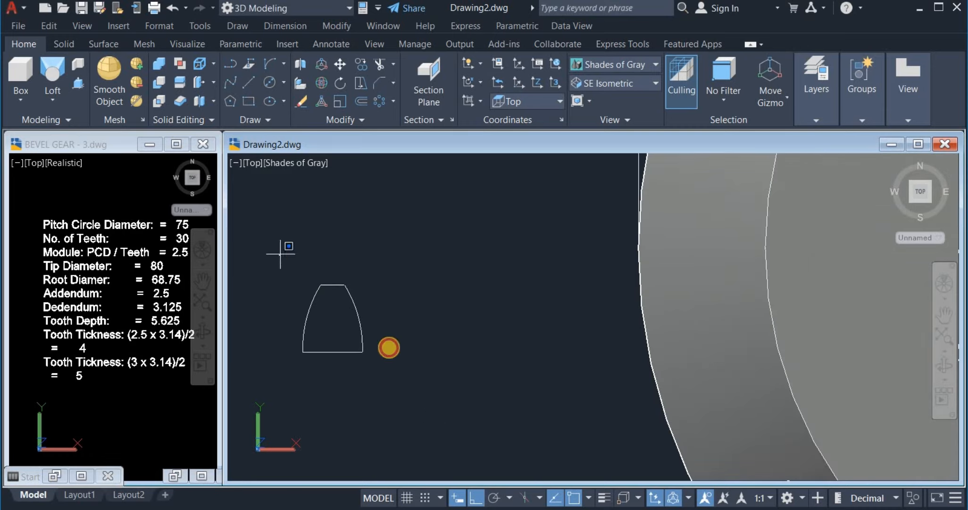
click(400, 364)
click(339, 119)
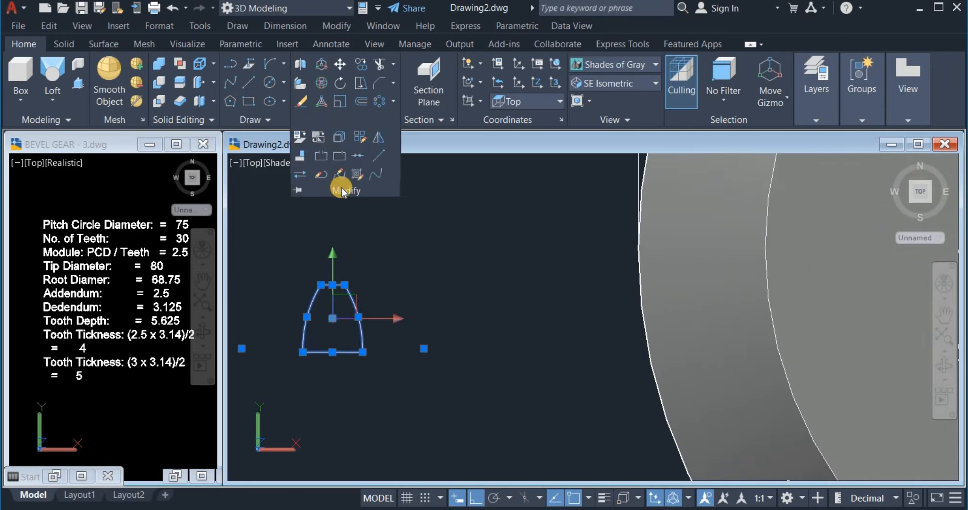
click(360, 157)
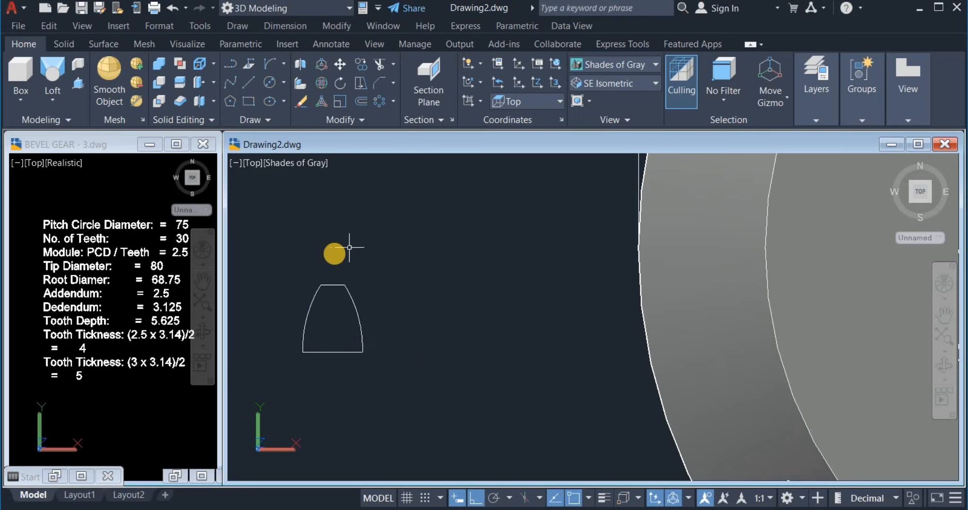
Draw a rectangle 4 mm wide and 5.625 mm high between the tooth profile and the larger gear blank.
scroll(315, 243, down, 2)
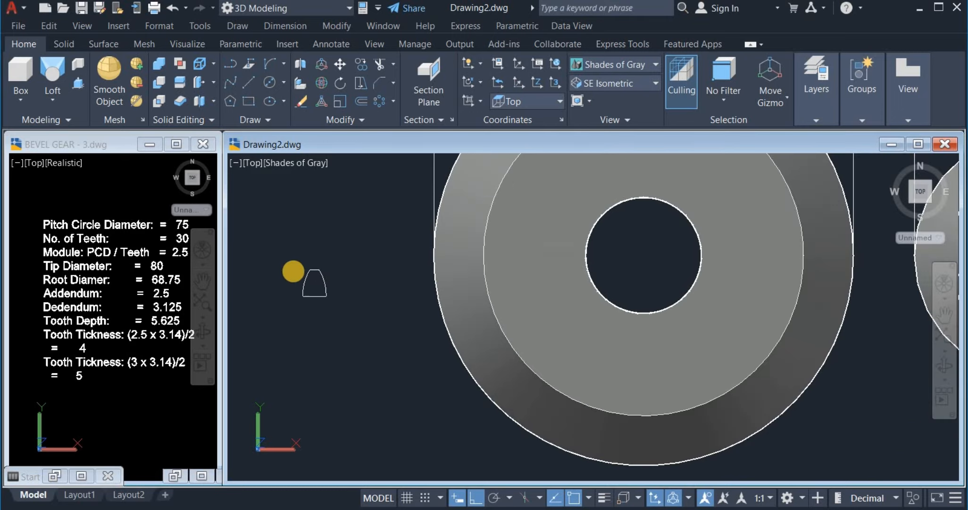
scroll(293, 270, down, 1)
middle_drag(305, 362, 281, 424)
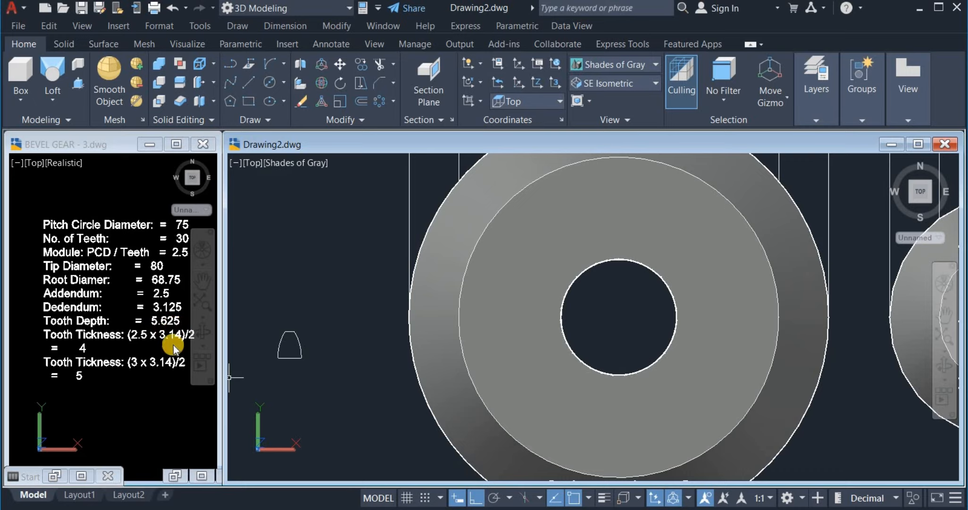
click(251, 101)
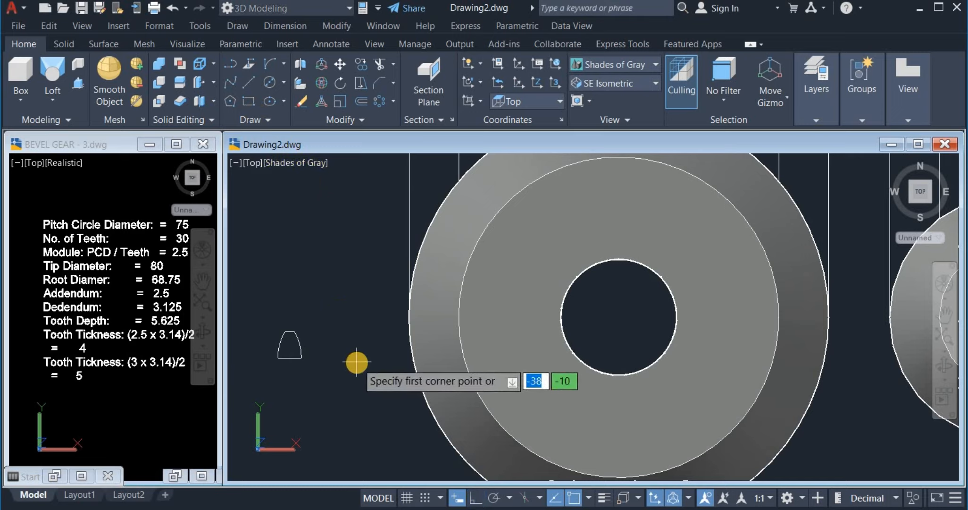
click(357, 362)
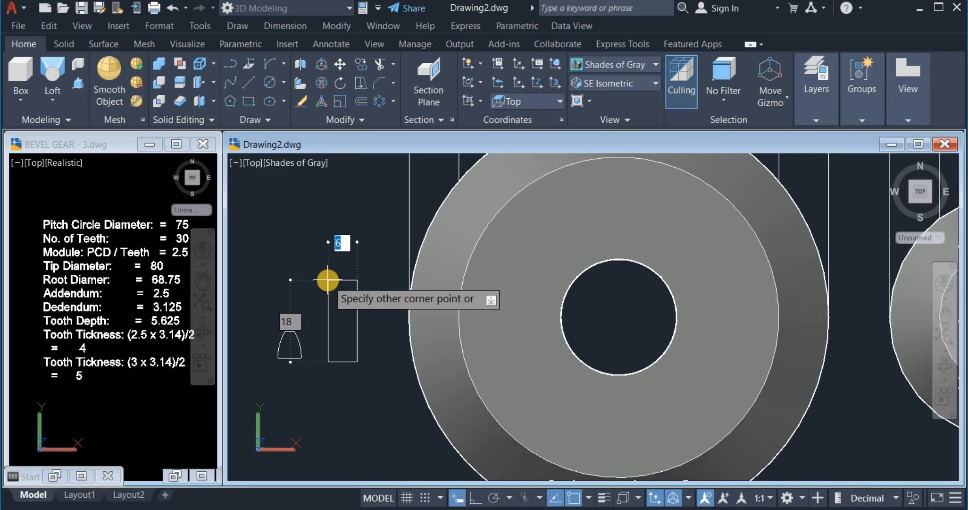
text(4)
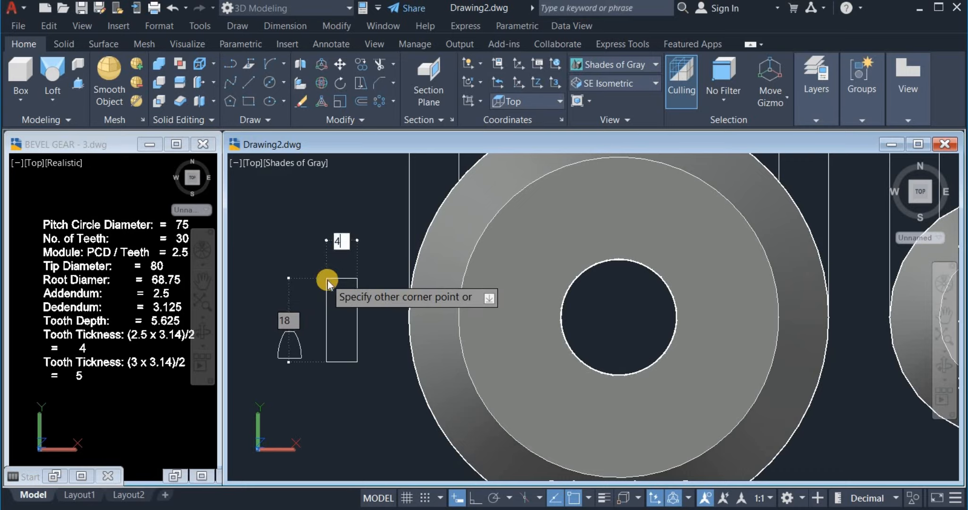
key(Tab)
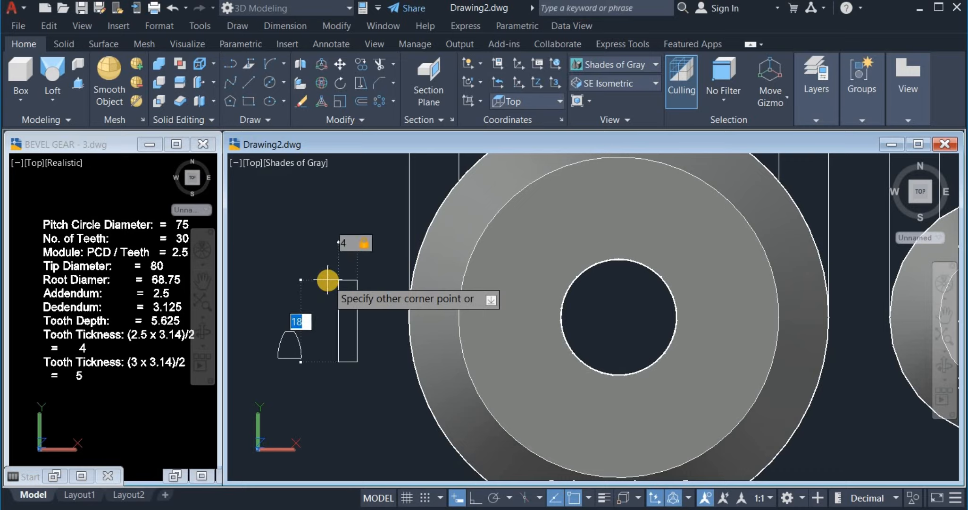
text(5.625)
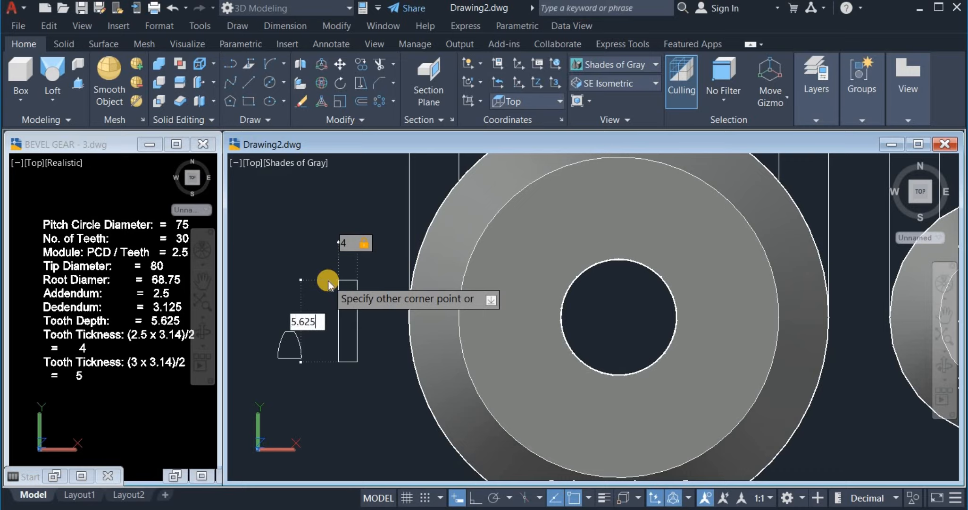
key(Return)
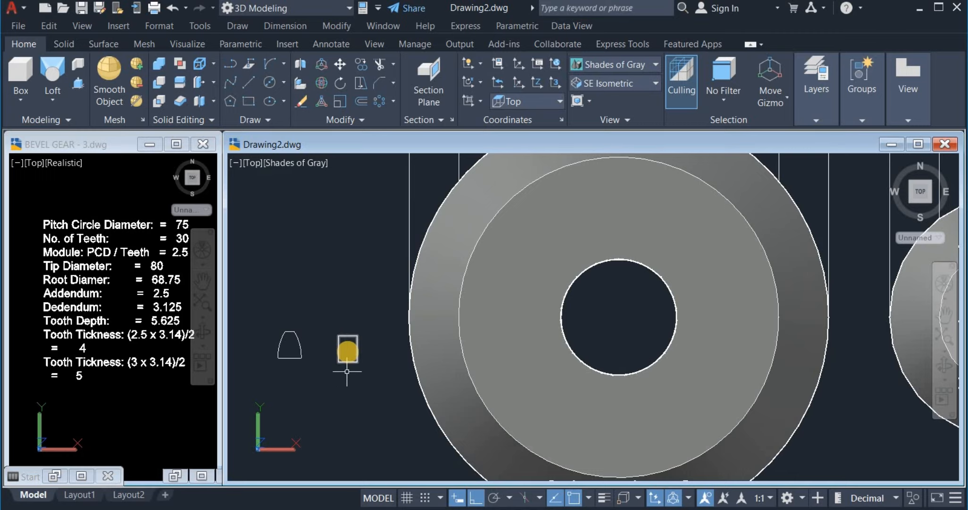
Draw a horizontal line 2 mm long just above the 4 mm wide rectangle.
scroll(347, 351, up, 3)
click(251, 83)
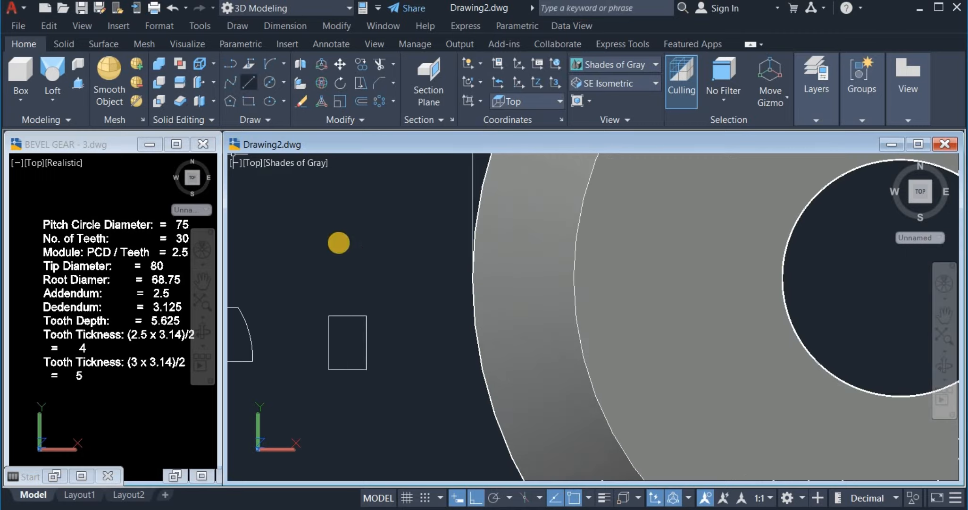
click(311, 257)
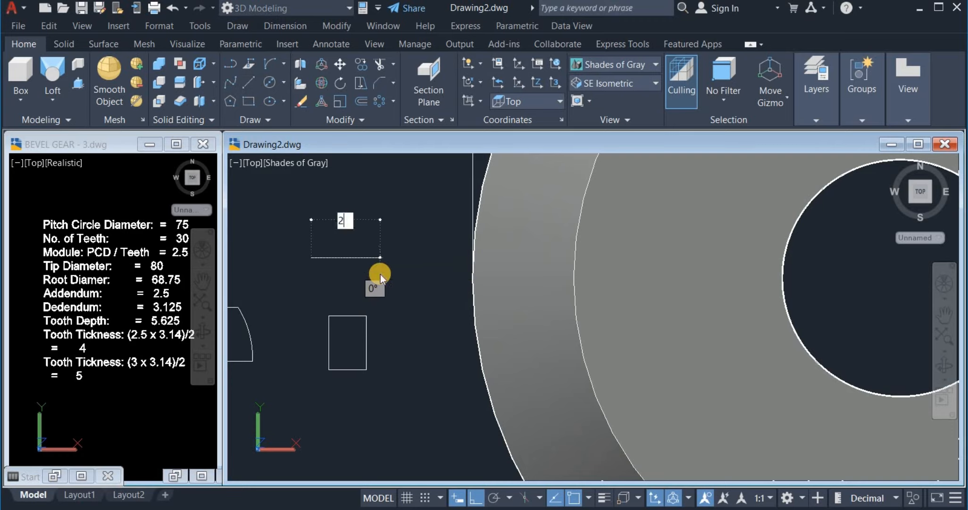
text(5)
right_click(381, 246)
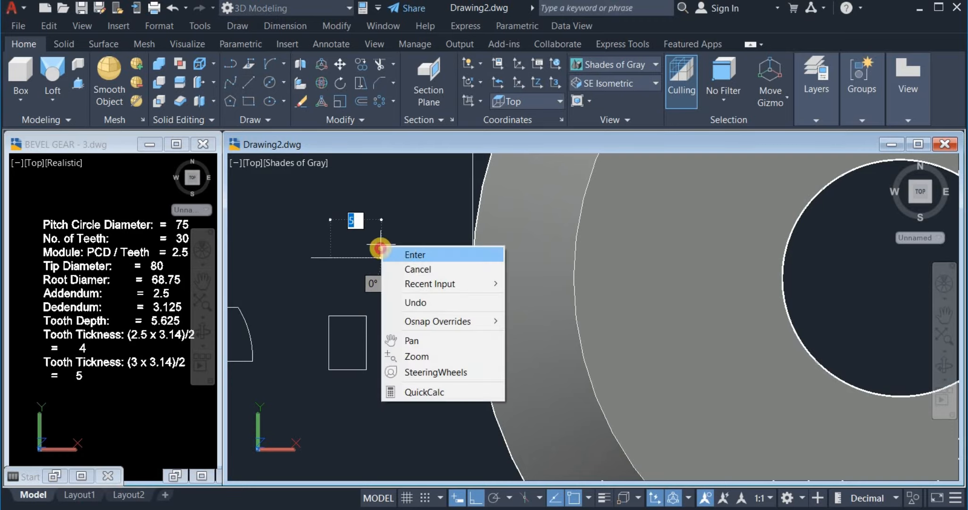
click(400, 251)
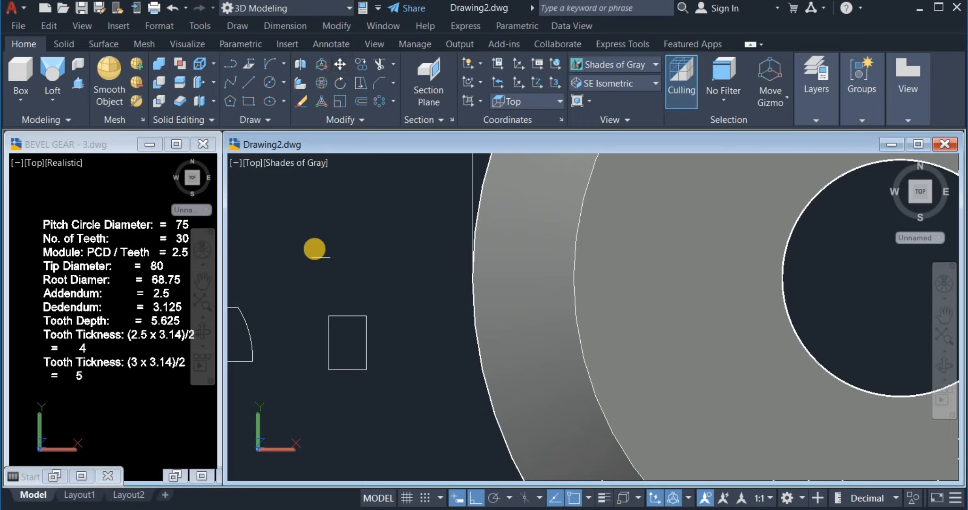
Move the 2 mm line by its midpoint onto the middle of the 4 mm wide rectangle's top edge.
click(317, 257)
key(Return)
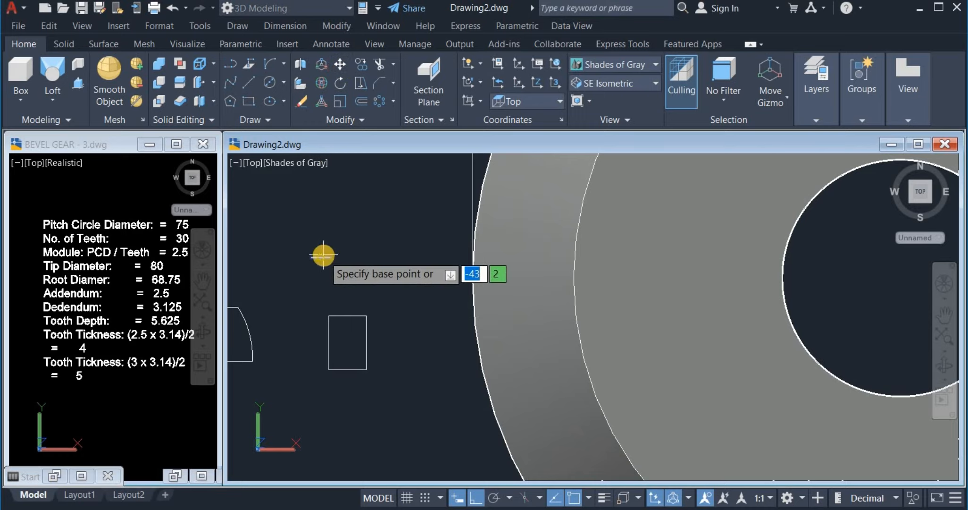
click(339, 315)
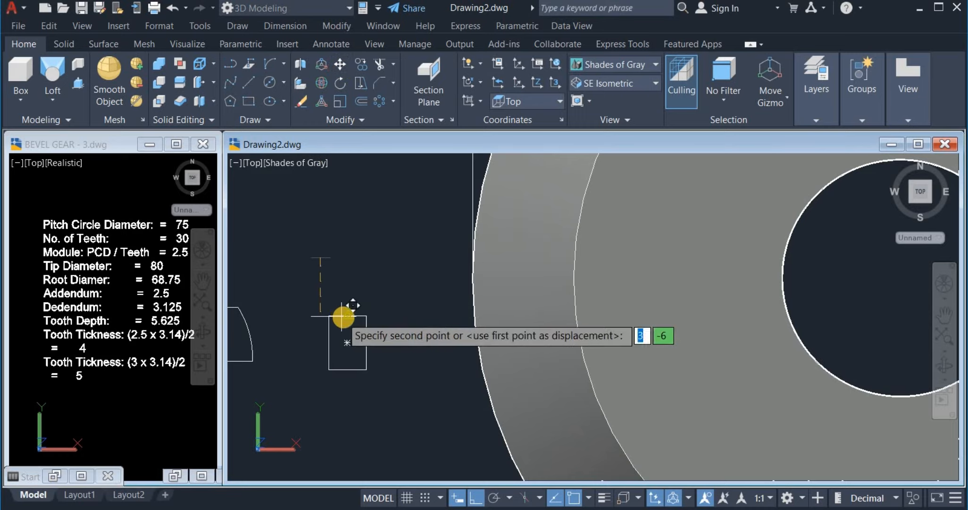
key(Return)
right_click(379, 260)
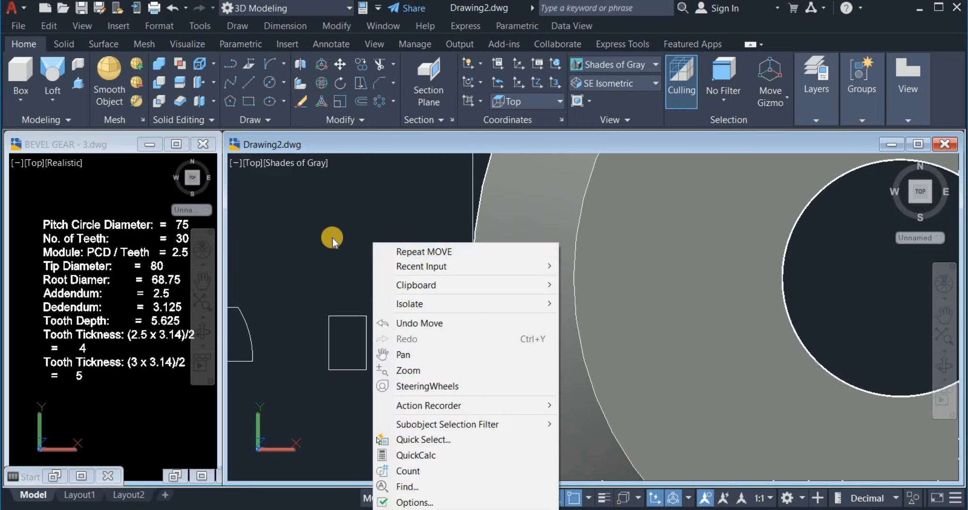
click(331, 238)
Draw an arc from the left end of the 2 mm line to the rectangle's lower-left corner as the tooth flank.
click(333, 241)
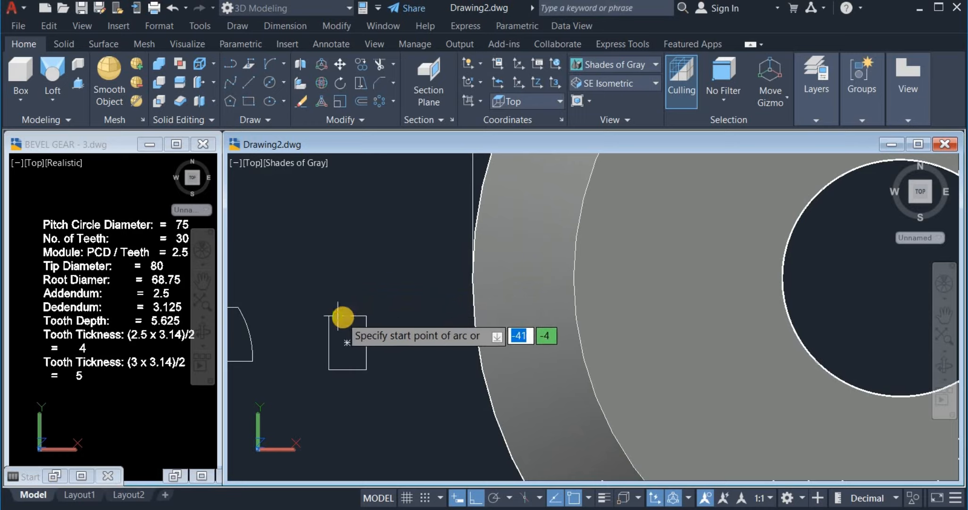
click(337, 316)
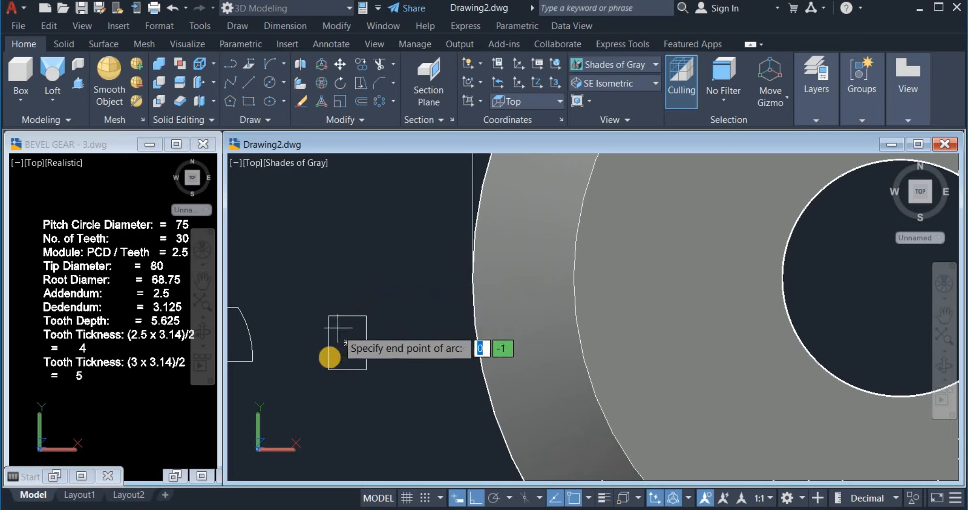
click(329, 369)
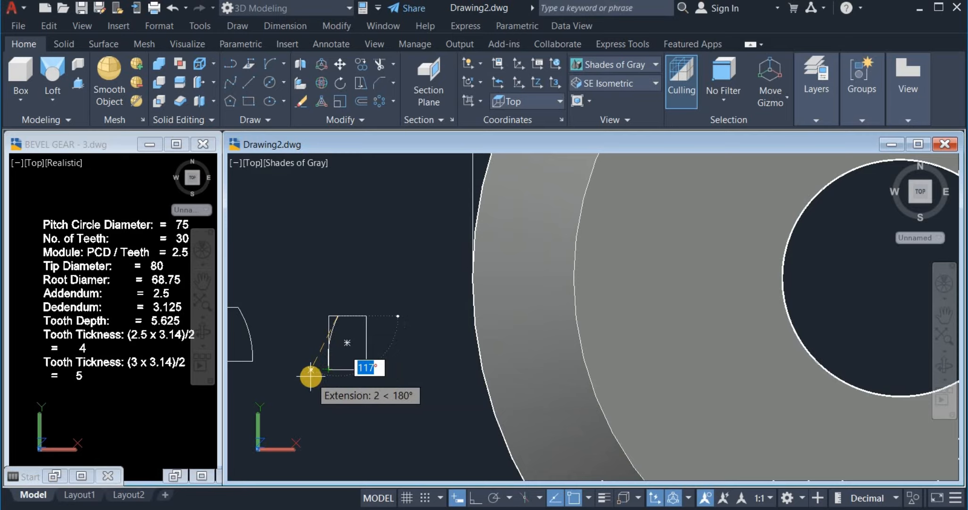
key(Escape)
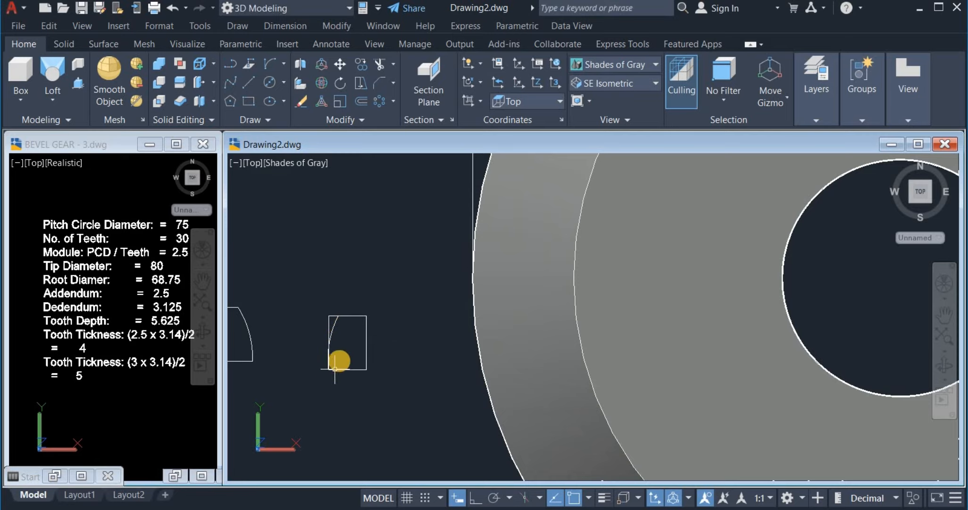
Mirror the flank arc about the rectangle's vertical centre line, keeping the original arc.
scroll(335, 364, up, 3)
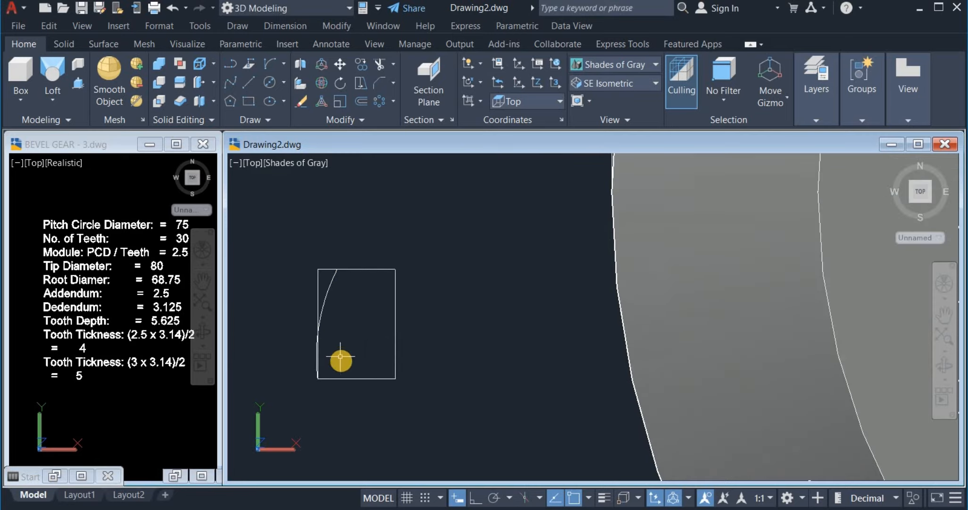
click(320, 121)
click(380, 142)
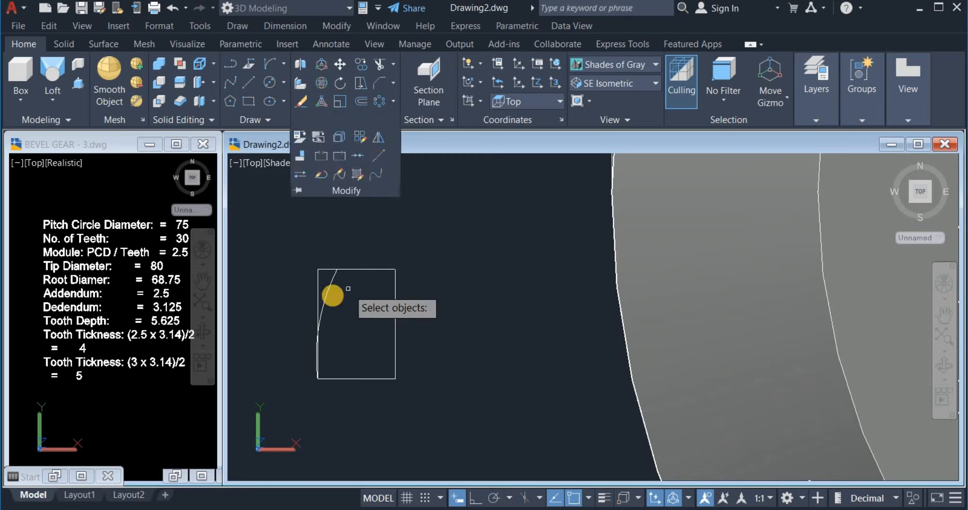
click(327, 293)
right_click(380, 218)
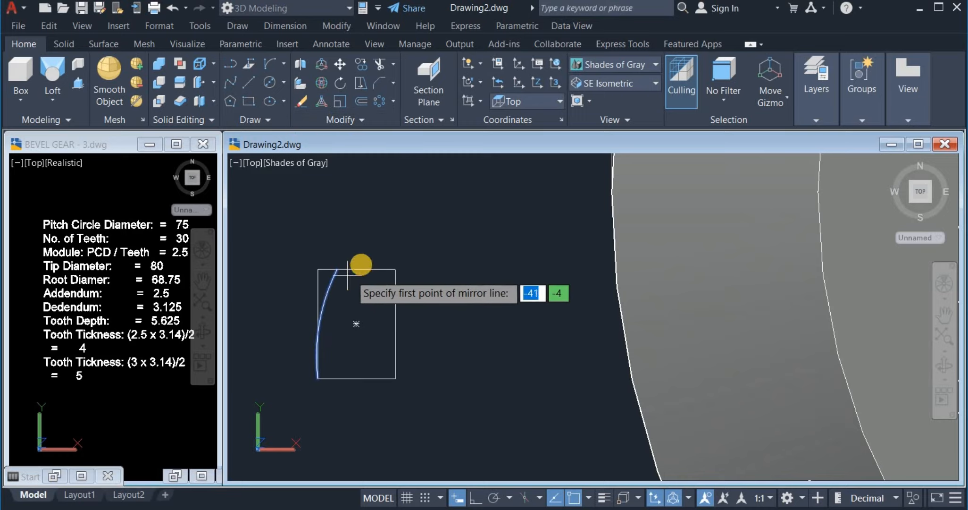
click(356, 272)
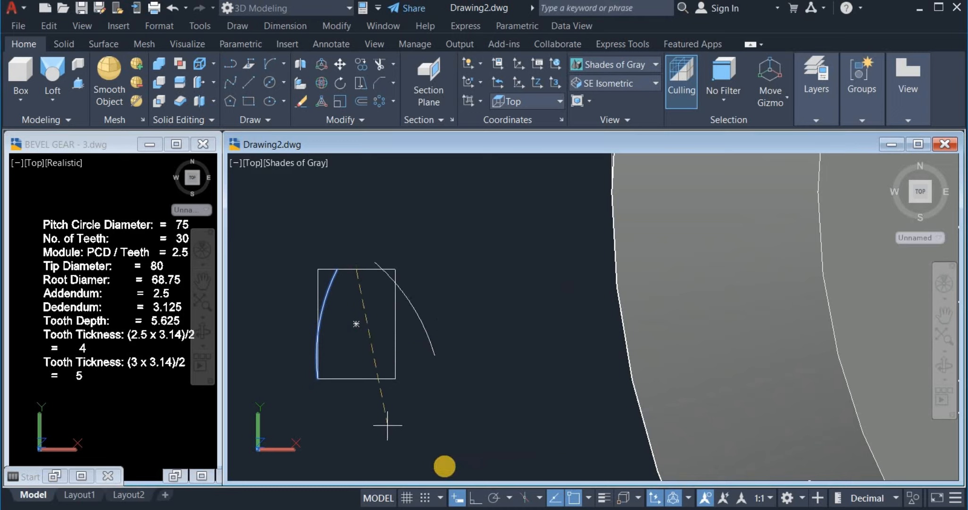
click(473, 498)
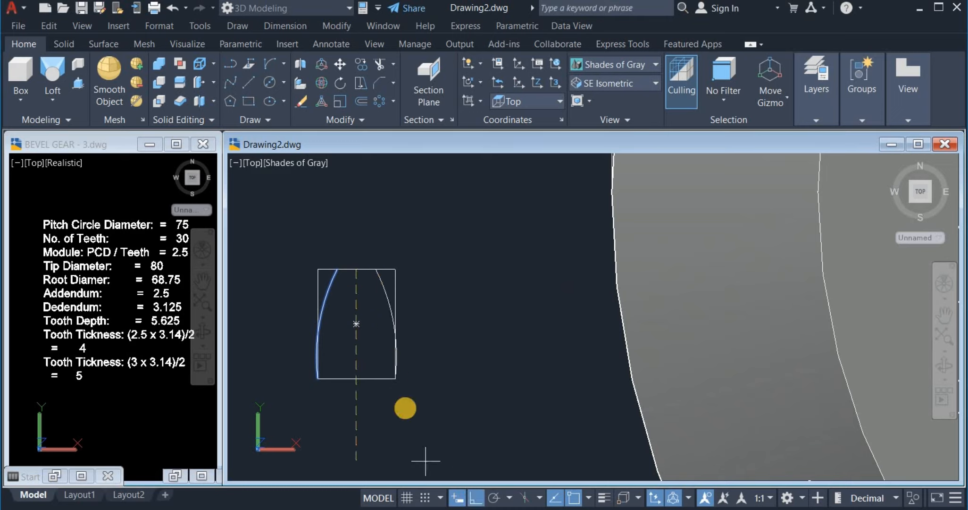
click(404, 401)
right_click(447, 300)
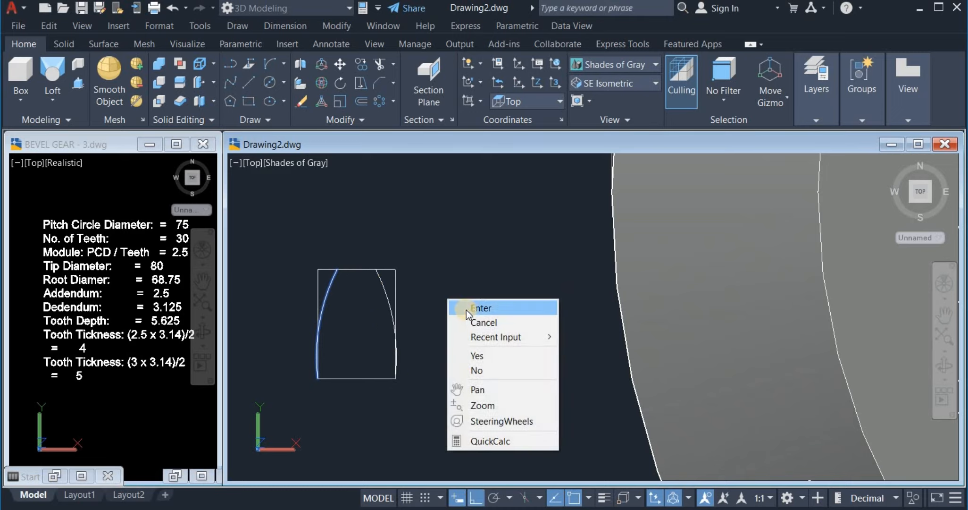
click(466, 310)
Erase the 4 mm wide construction rectangle around the two flank arcs.
click(389, 269)
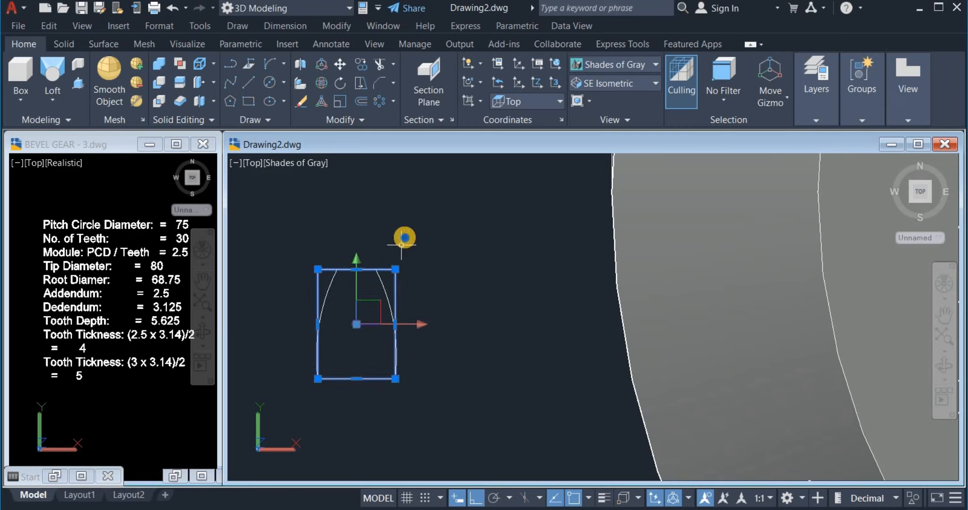
right_click(404, 234)
click(456, 246)
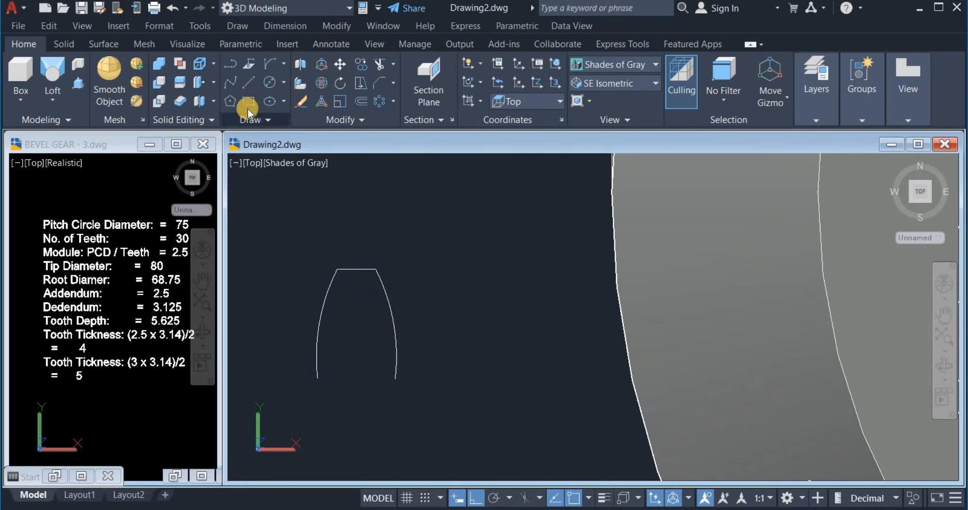
Draw a base line between the lower ends of the two flank arcs of the narrower tooth.
click(317, 378)
click(397, 378)
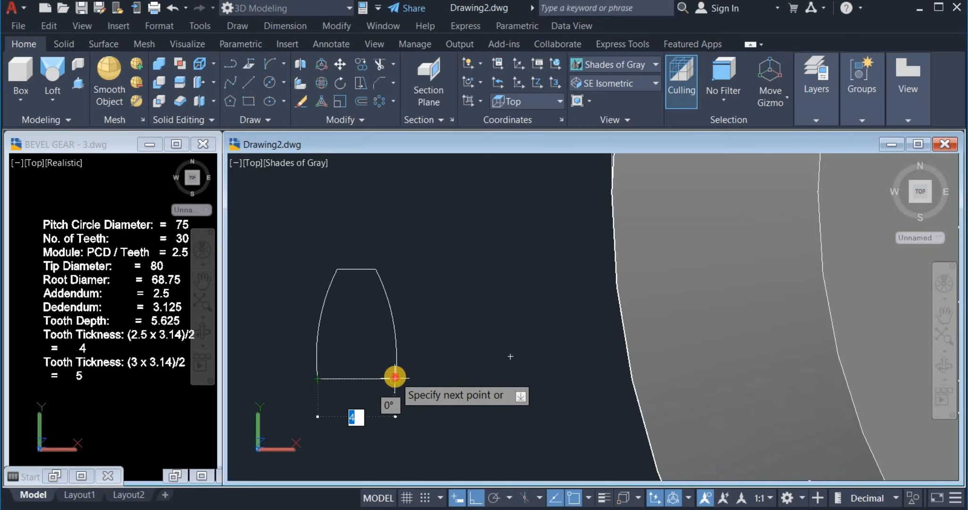
right_click(428, 321)
click(444, 326)
Join the arcs, top line and base line of the narrower tooth profile into one outline.
click(289, 229)
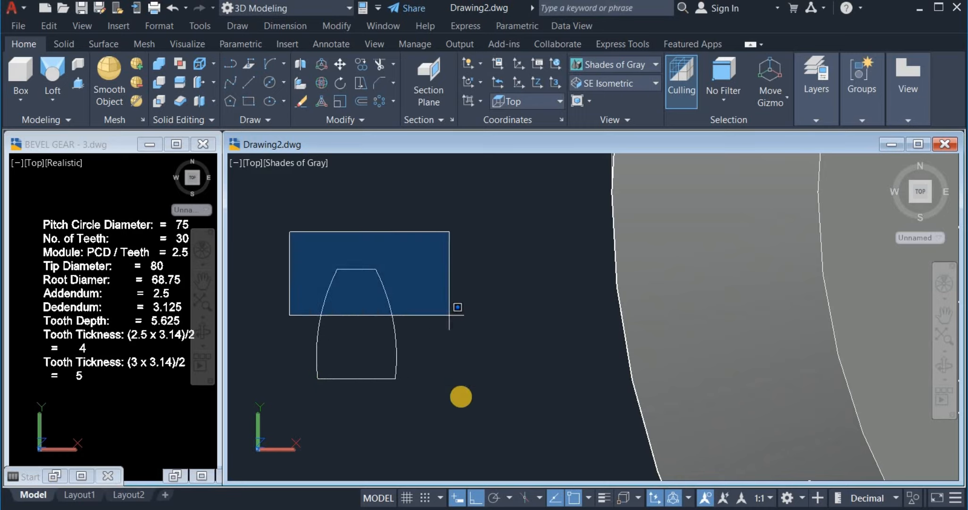
click(469, 421)
click(342, 124)
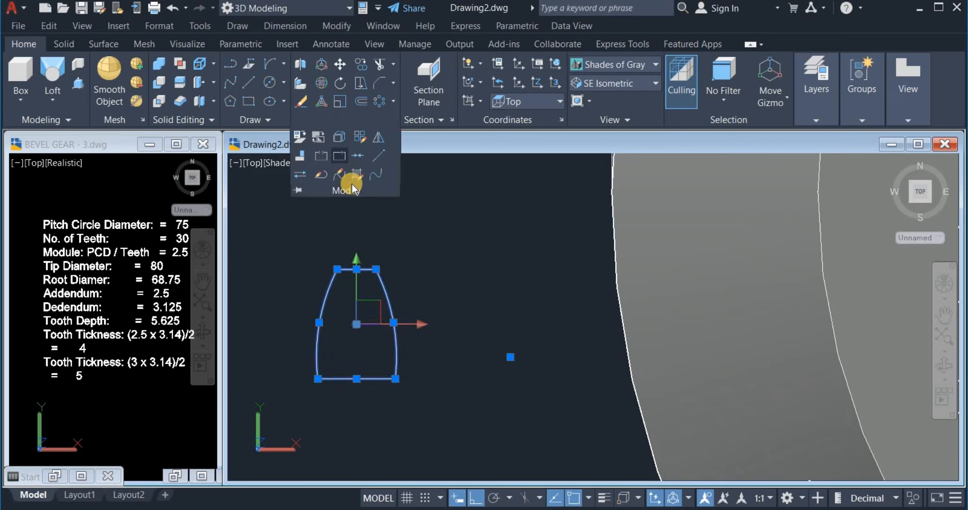
click(359, 155)
Move the narrower tooth profile by its base midpoint to the top quadrant of the larger gear blank's 68.75 mm circle.
scroll(322, 326, down, 6)
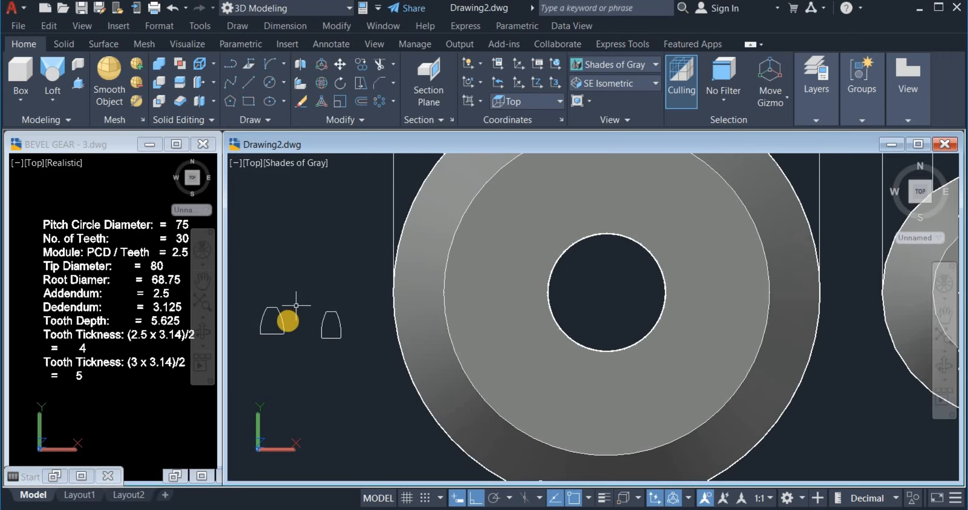
scroll(283, 335, down, 2)
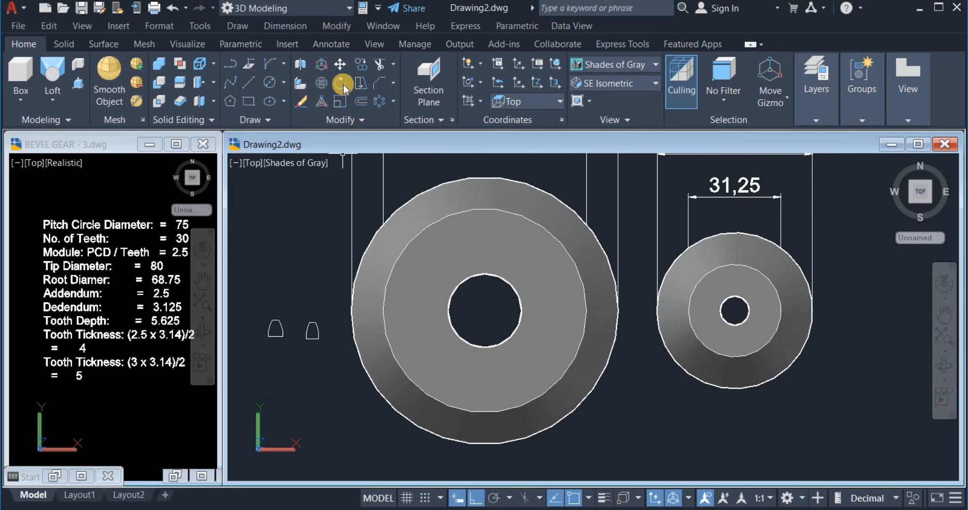
text(m)
key(space)
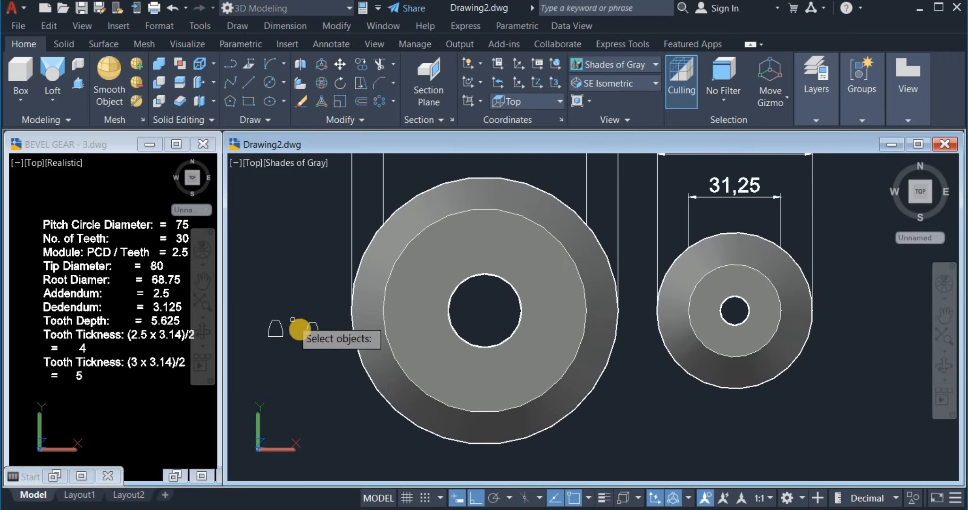
click(308, 327)
key(space)
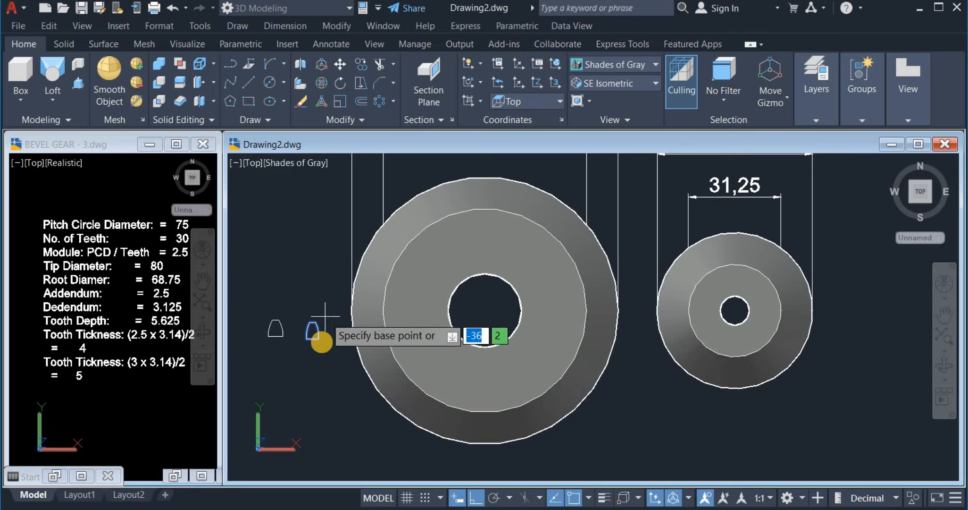
scroll(310, 337, up, 2)
click(309, 339)
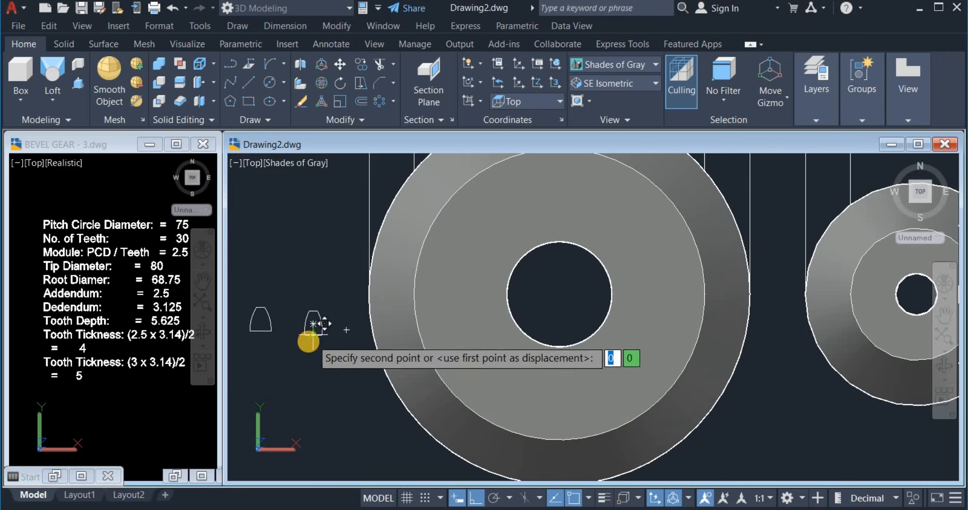
scroll(309, 339, down, 2)
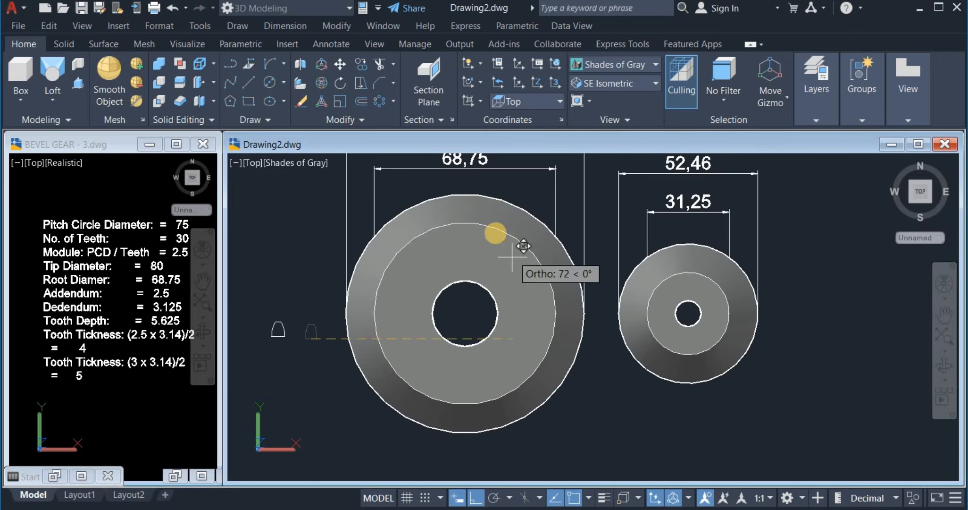
click(463, 224)
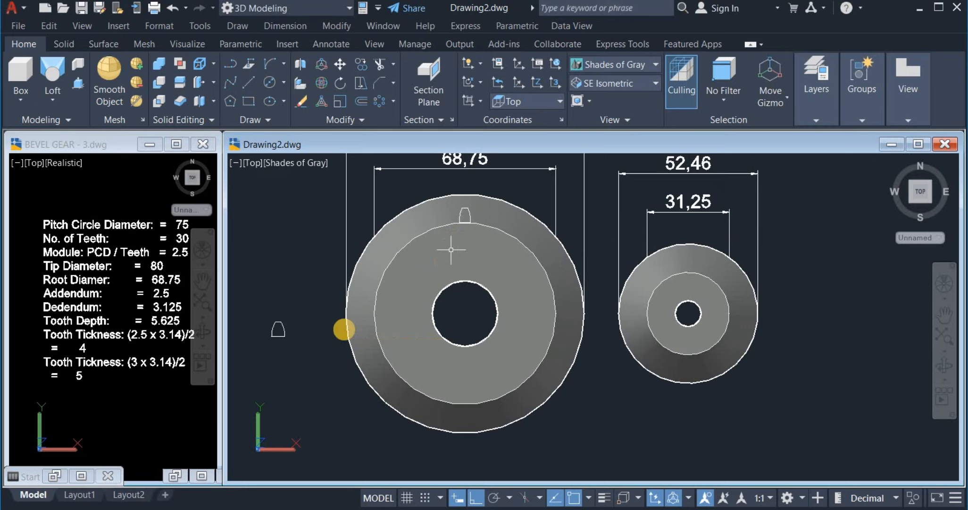
Move the loose tooth profile from its base midpoint to the top of the large gear's outer circle.
click(343, 68)
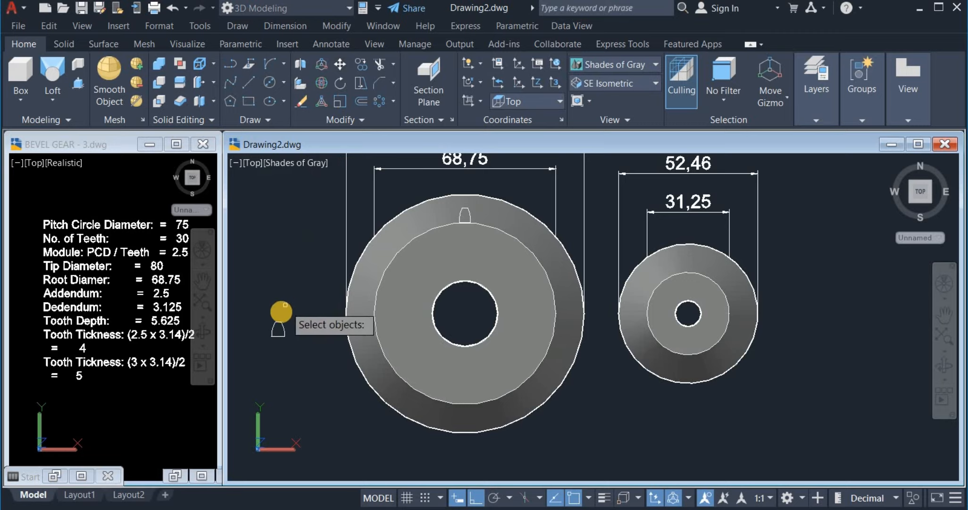
click(277, 326)
right_click(299, 279)
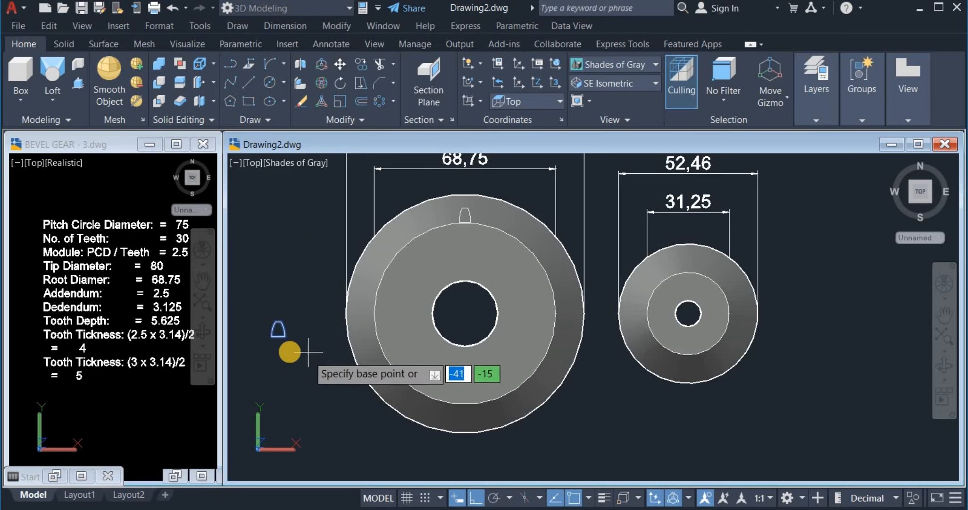
scroll(277, 336, up, 3)
click(277, 336)
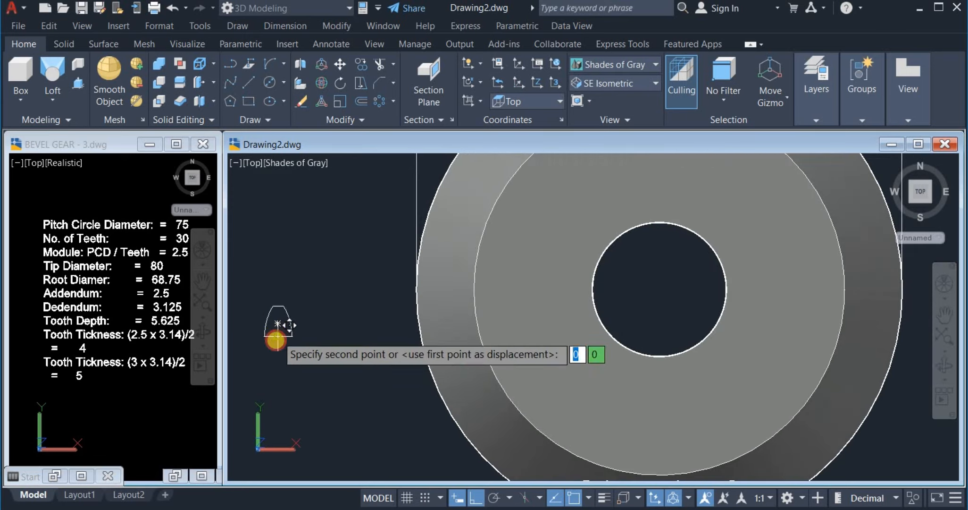
scroll(276, 338, down, 6)
scroll(376, 253, up, 4)
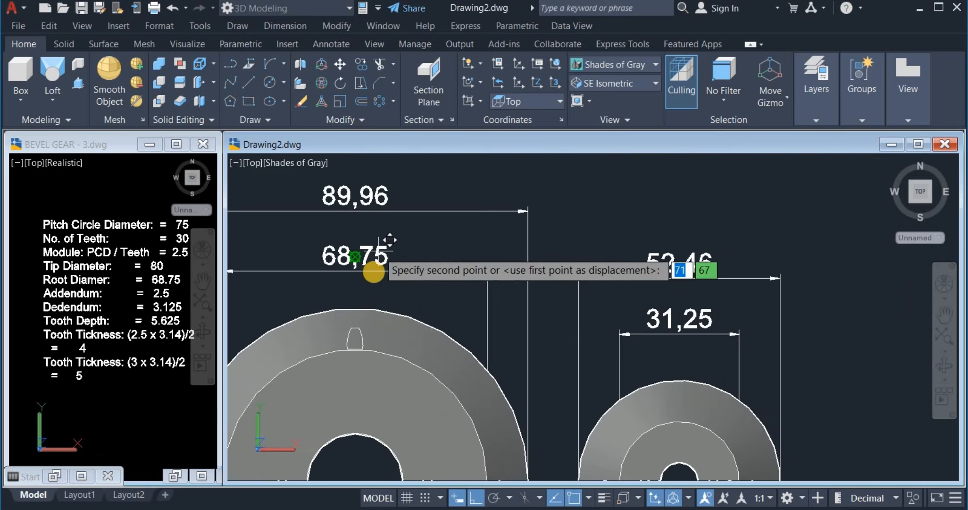
click(367, 303)
scroll(432, 260, down, 2)
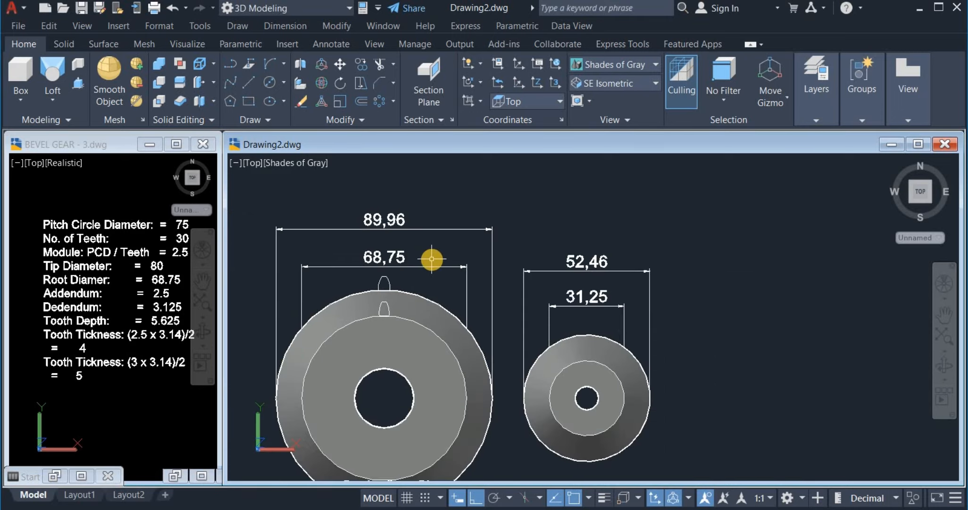
Erase the 89,96 and 68,75 diameter dimensions above the large gear.
scroll(432, 260, down, 2)
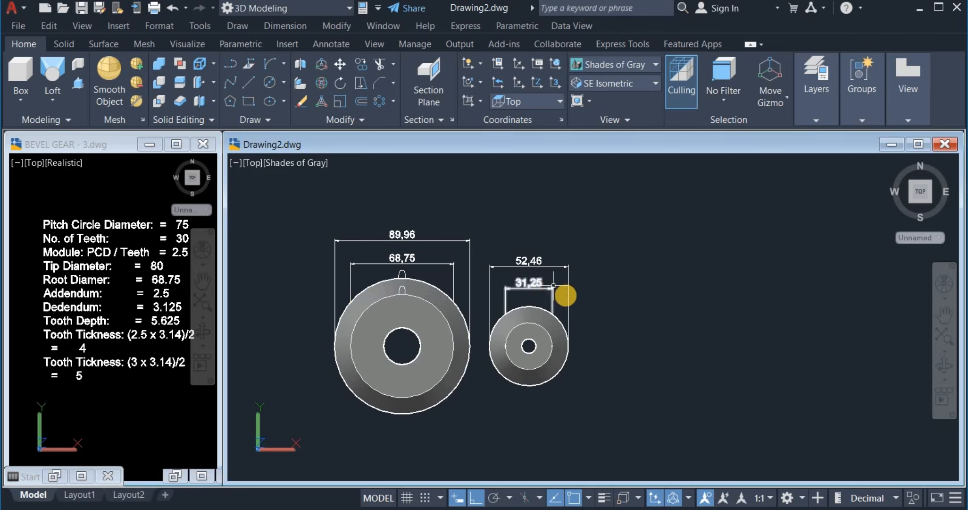
click(440, 272)
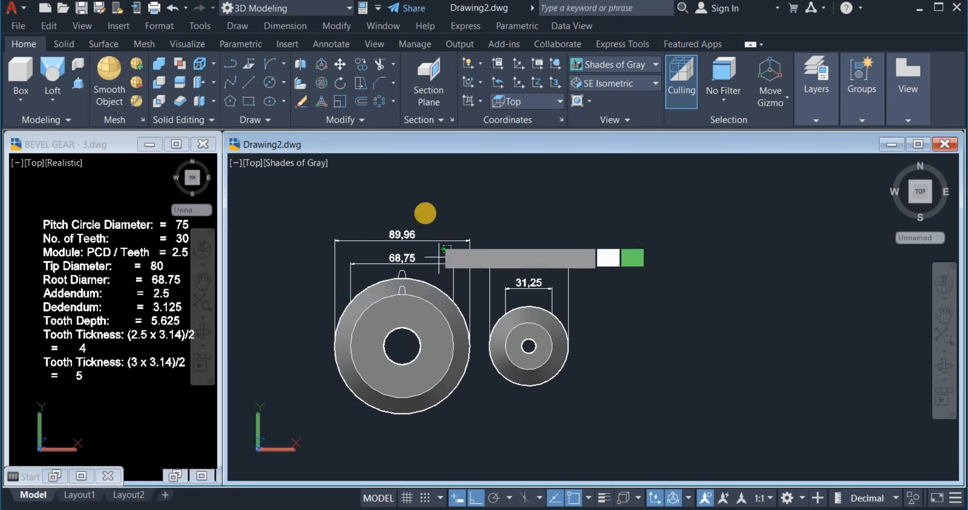
click(424, 212)
right_click(446, 192)
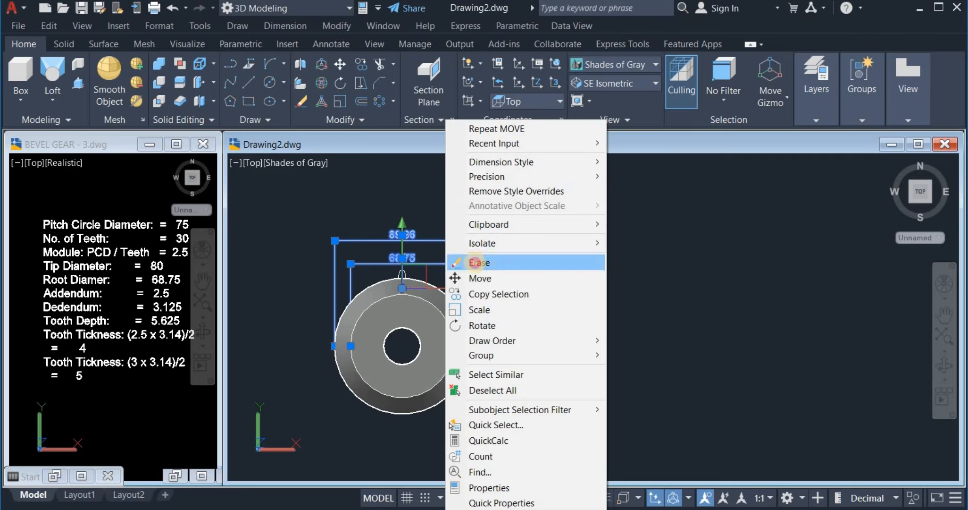
click(475, 263)
Consult the 15-tooth gear data in the BEVEL GEAR - 3 drawing and draw a 5.5 by 5.625 rectangle beside the small gear in Drawing2.
scroll(543, 333, up, 3)
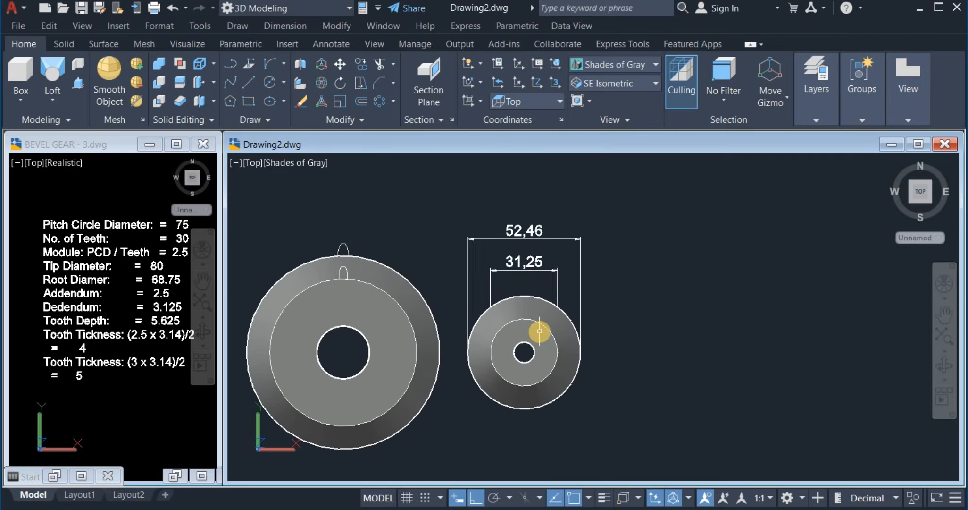
click(170, 384)
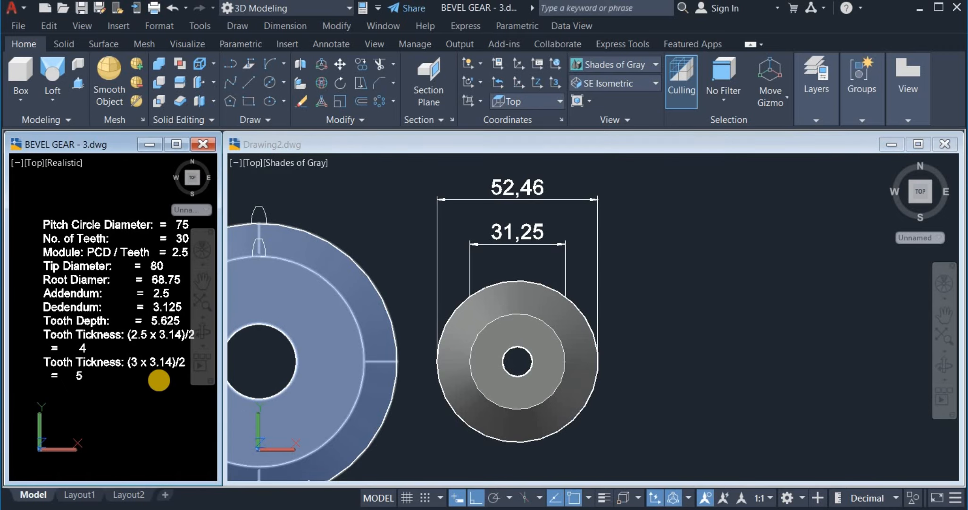
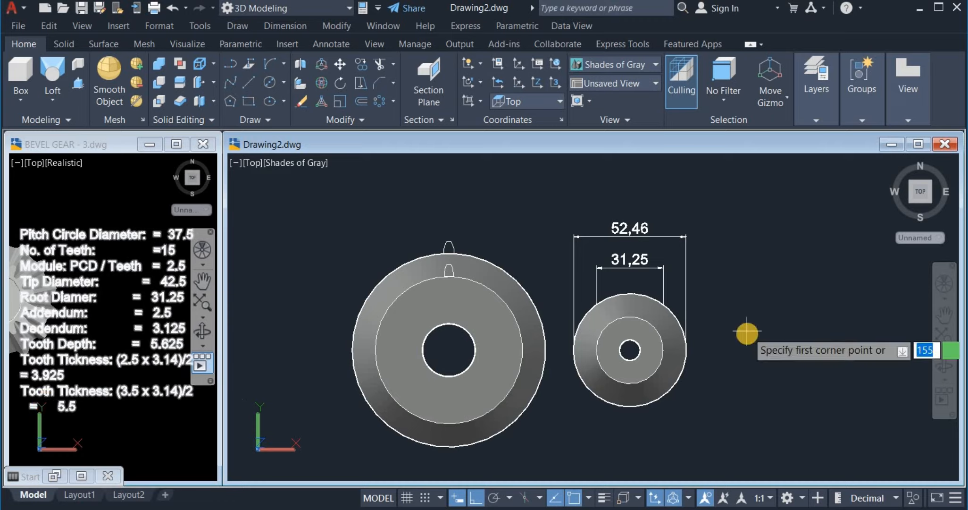
click(791, 348)
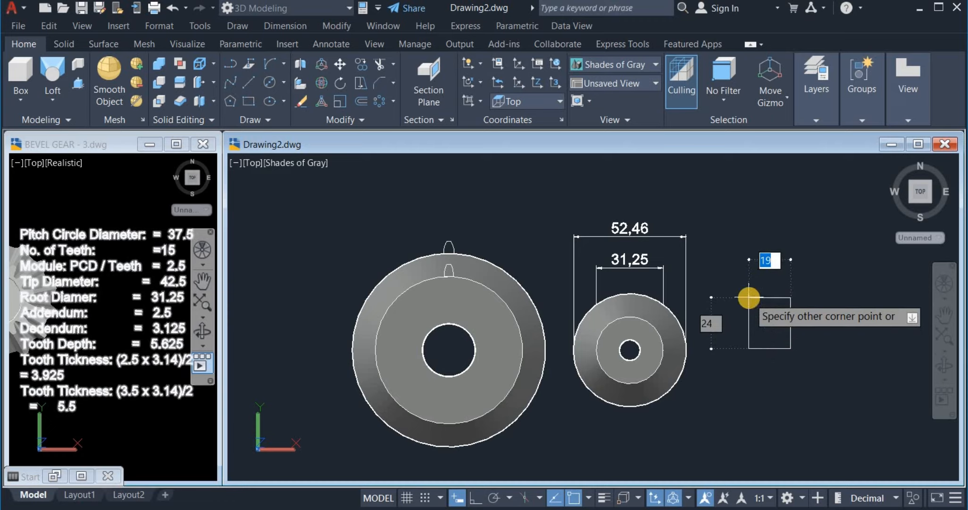
text(5.5)
key(Tab)
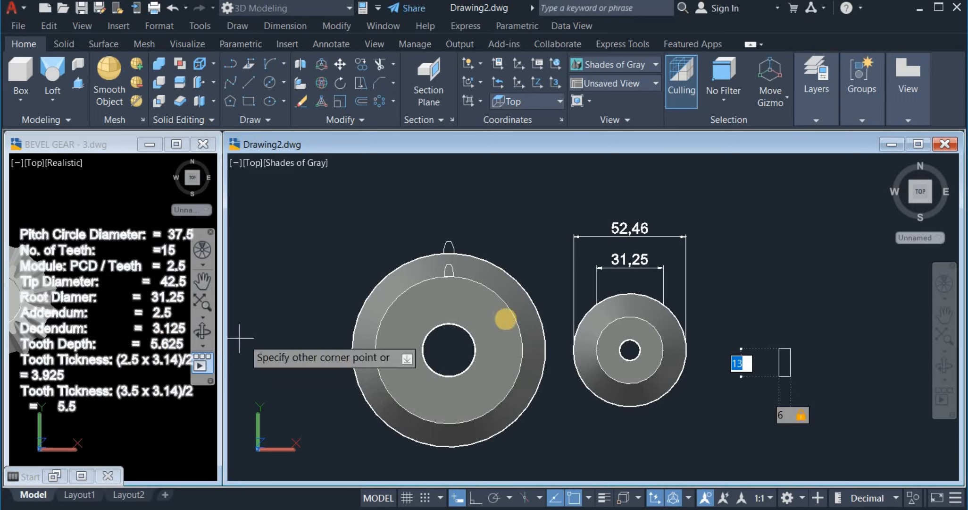
text(5)
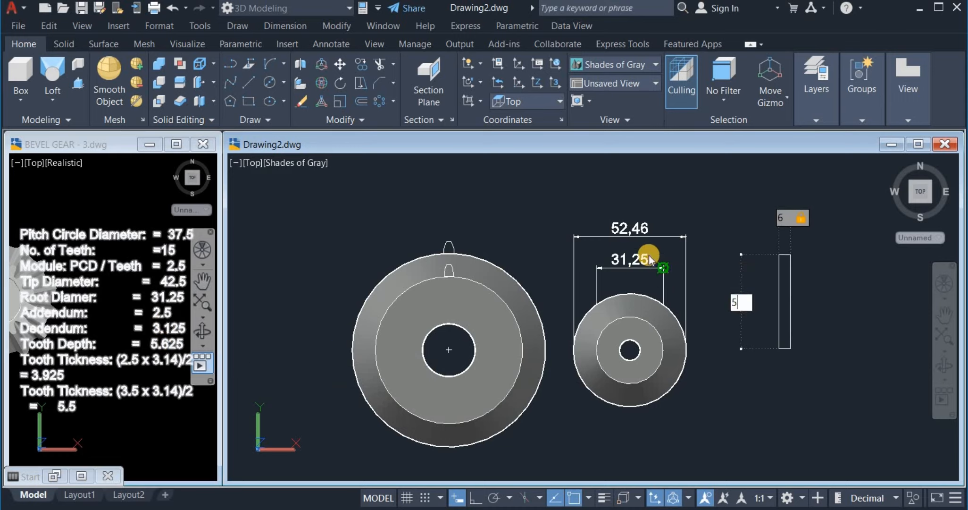
text(.625)
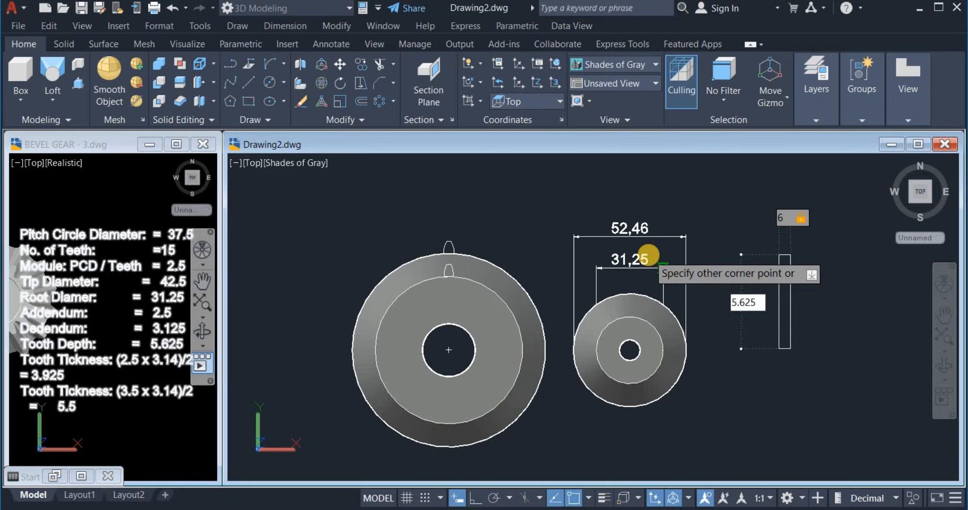
key(Return)
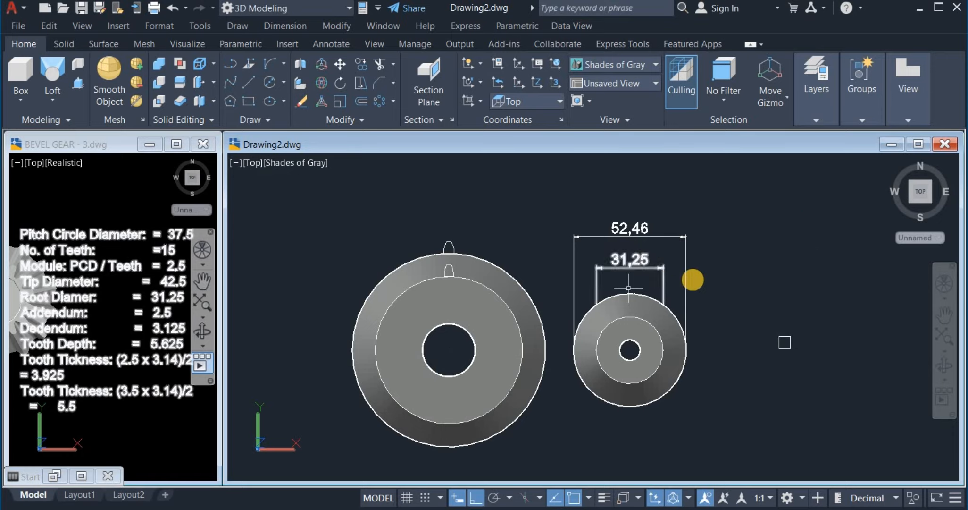
Draw a horizontal line 2 units long above the new rectangle.
scroll(789, 348, up, 5)
middle_drag(791, 345, 713, 326)
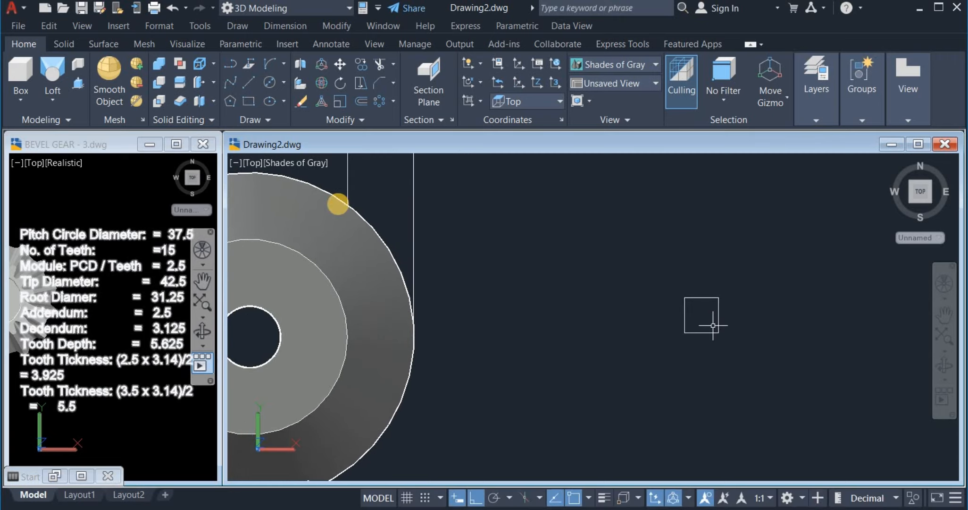
click(251, 80)
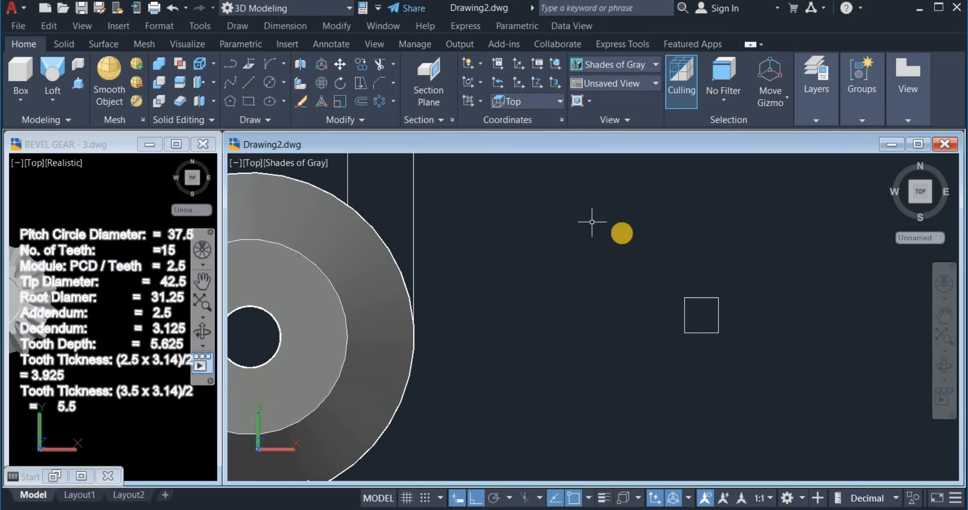
click(244, 81)
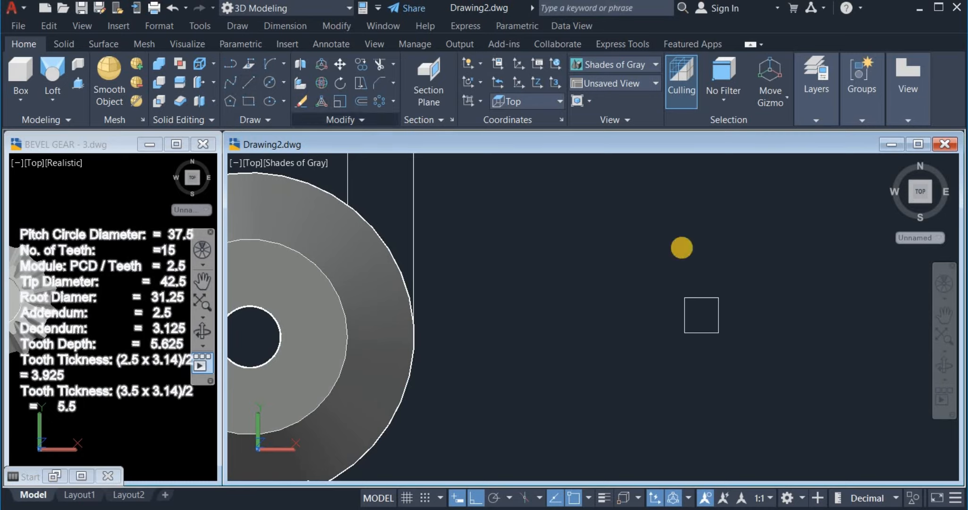
click(657, 234)
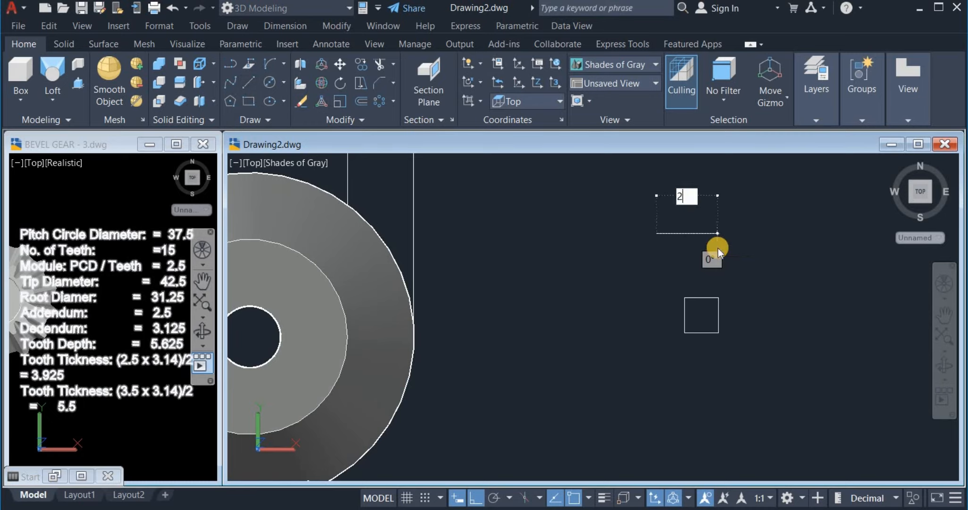
right_click(763, 227)
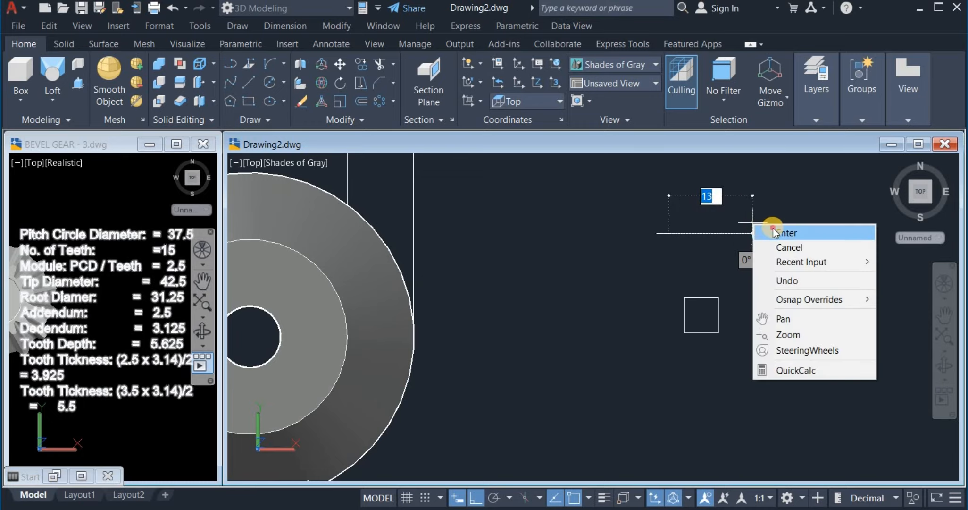
click(765, 229)
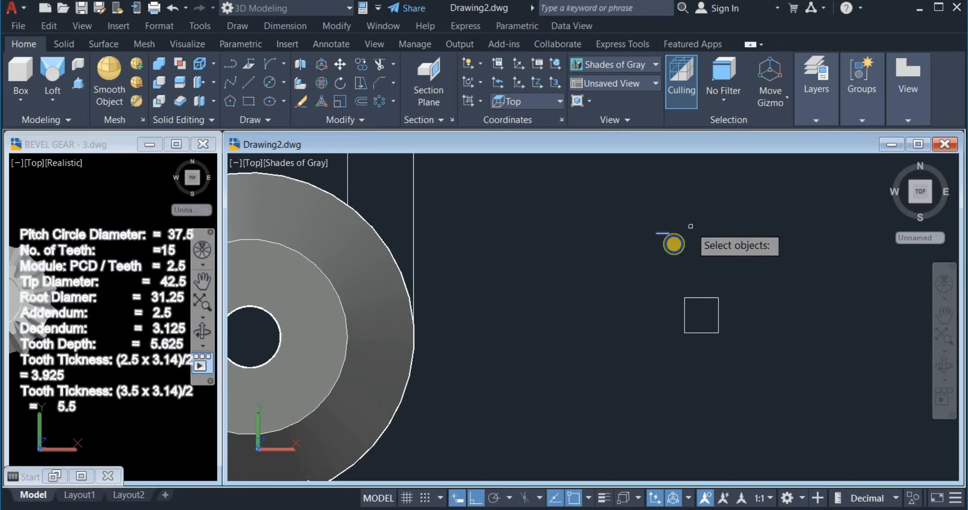
Move the short line by its midpoint onto the midpoint of the rectangle's top edge.
right_click(679, 240)
scroll(673, 244, up, 4)
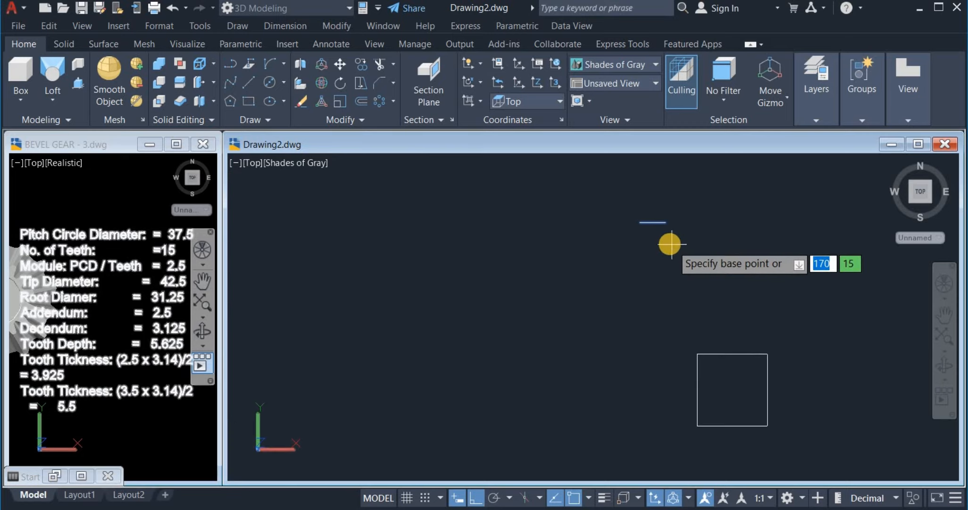
click(653, 223)
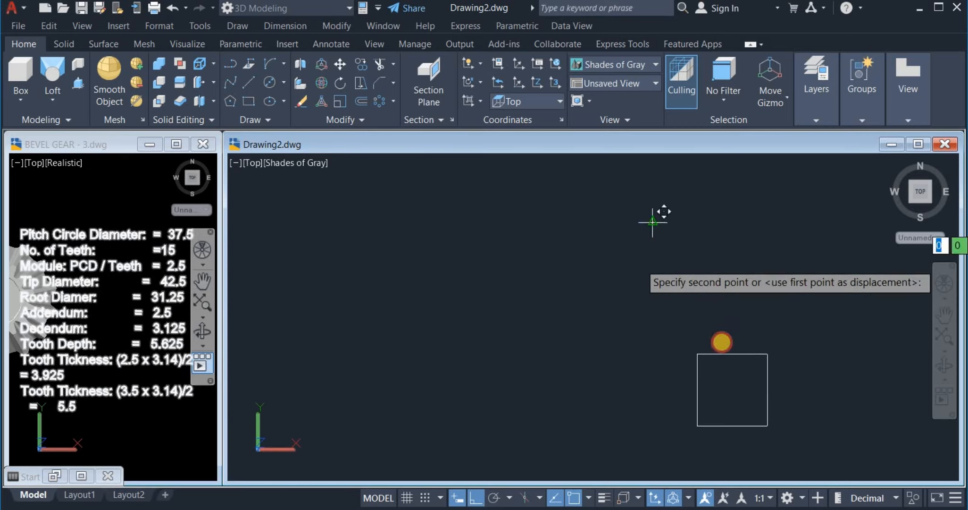
click(730, 322)
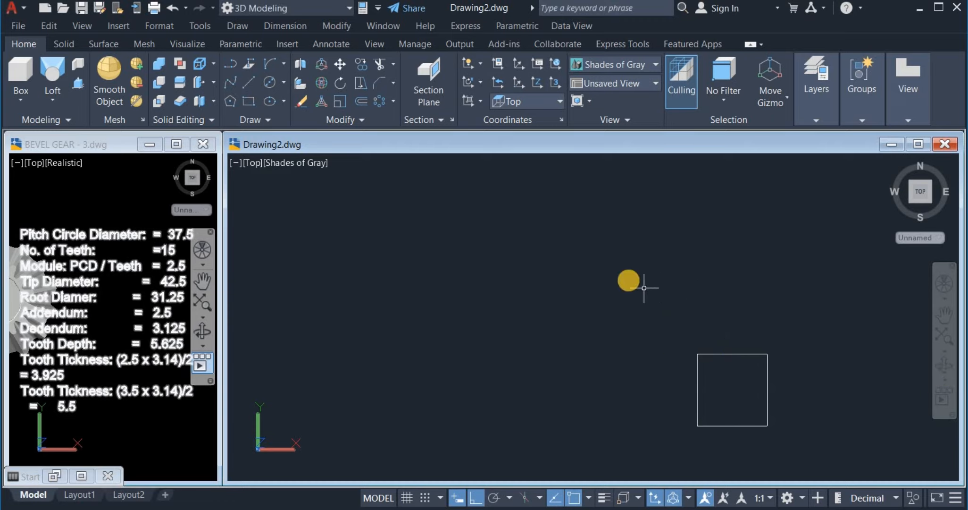
Draw an outward-bulging arc from the short line's left end to the rectangle's bottom-left corner, with Ortho off for its direction.
click(272, 66)
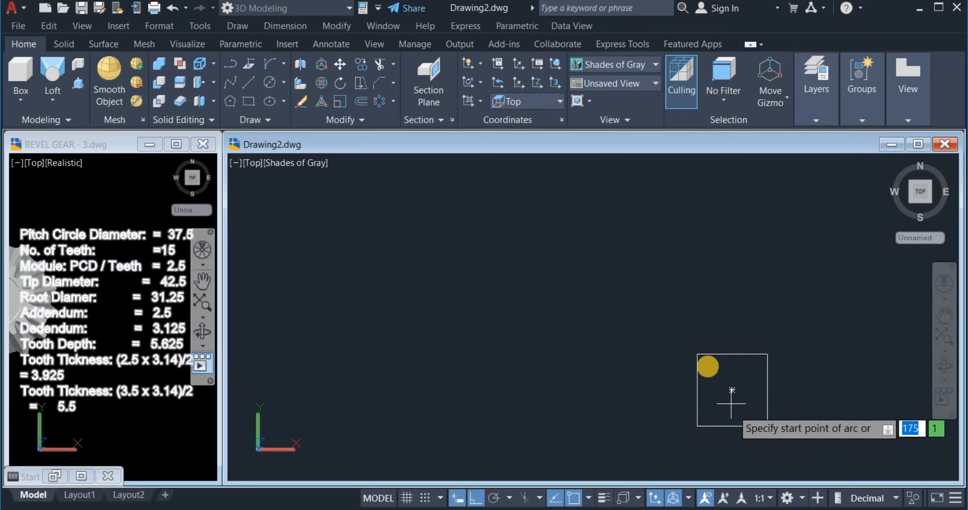
click(718, 354)
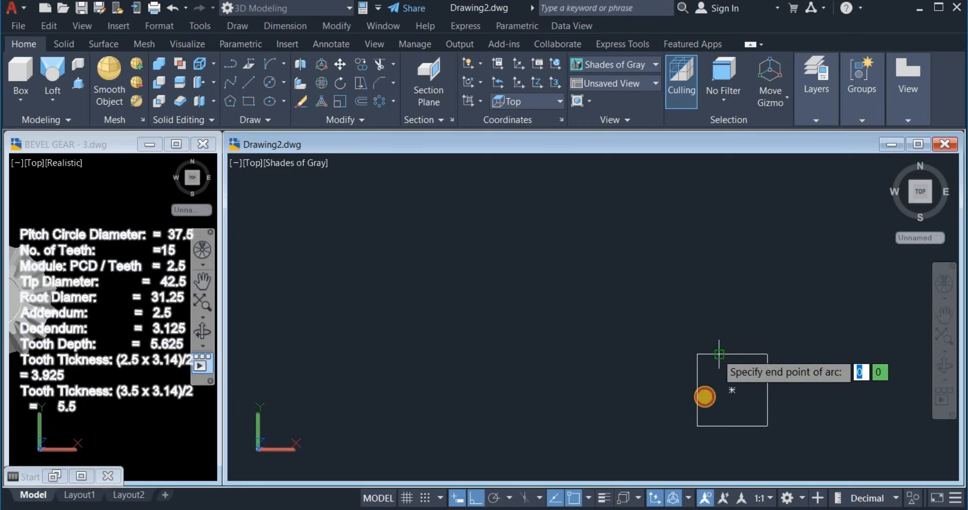
click(697, 426)
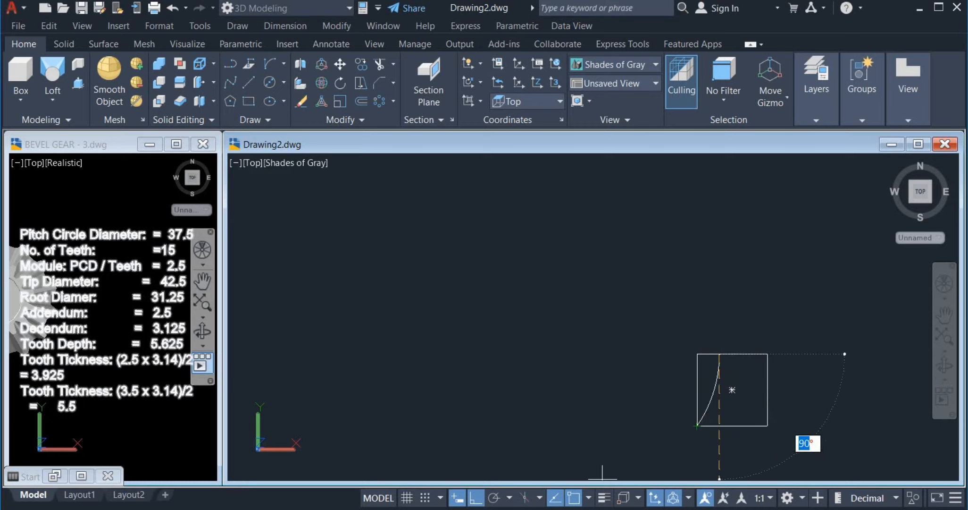
click(475, 498)
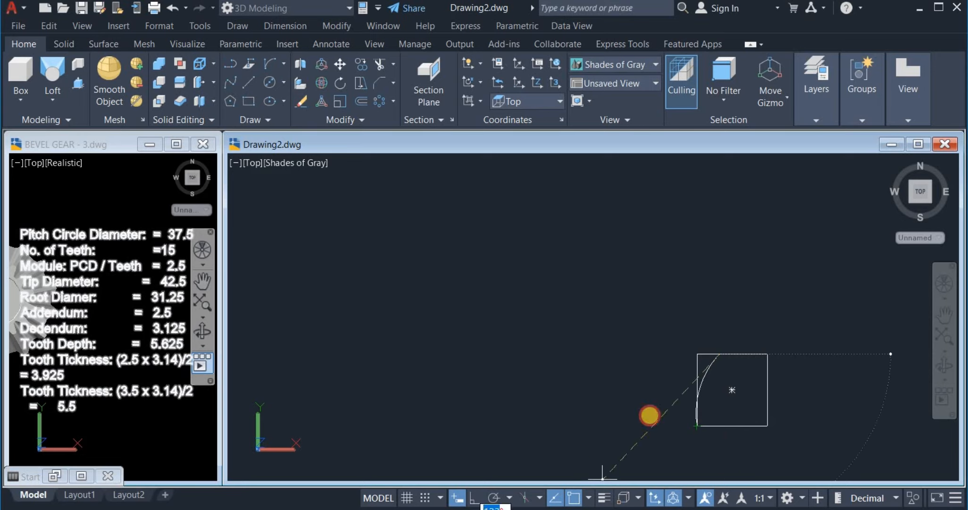
click(677, 417)
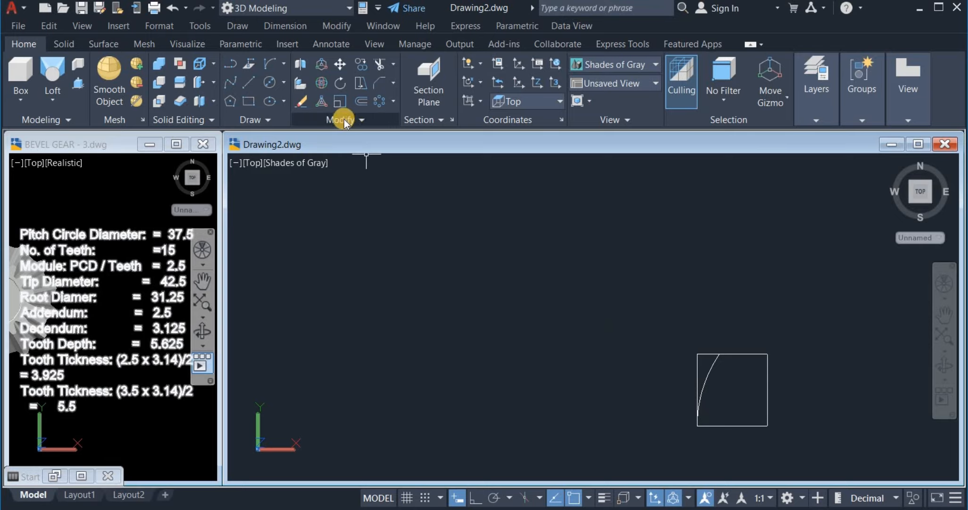
Mirror the left arc about the rectangle's vertical centreline with Ortho on, keeping the source arc.
click(362, 119)
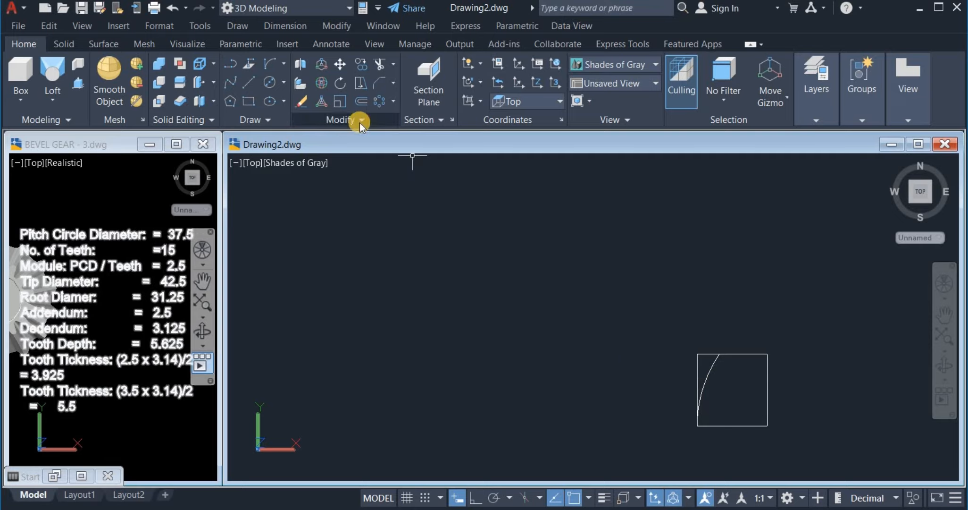
click(360, 122)
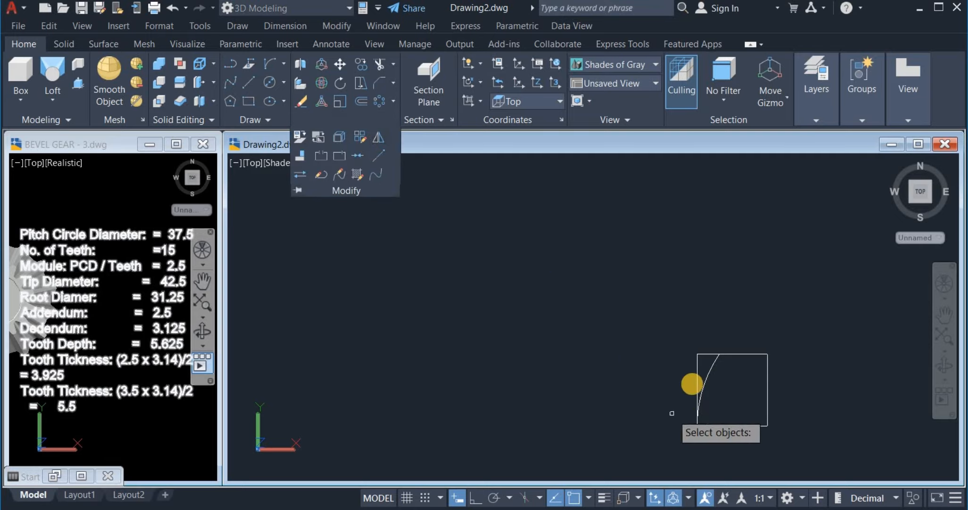
click(705, 378)
right_click(724, 322)
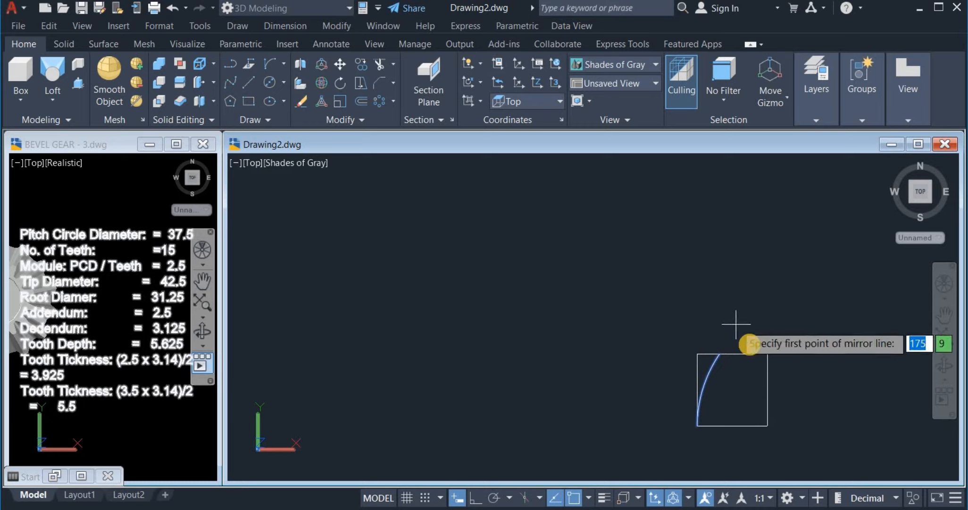
click(732, 359)
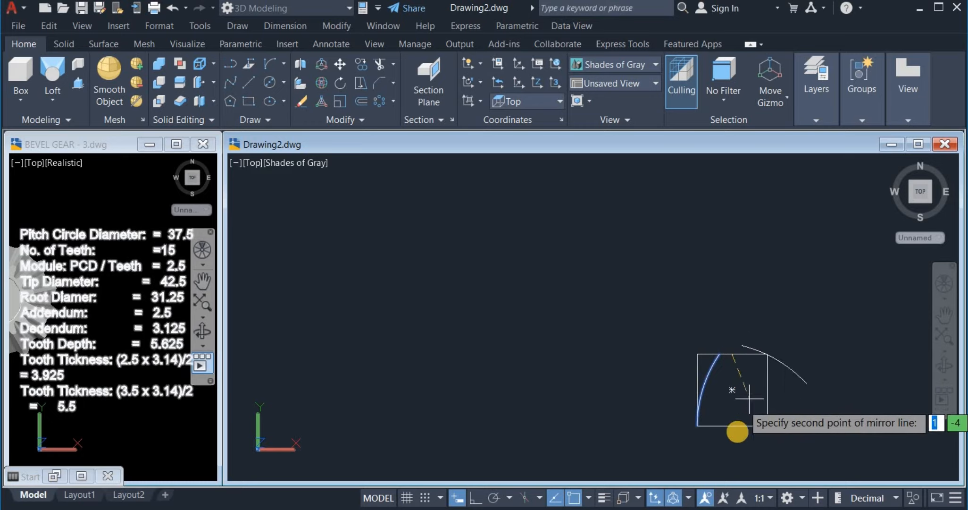
click(474, 498)
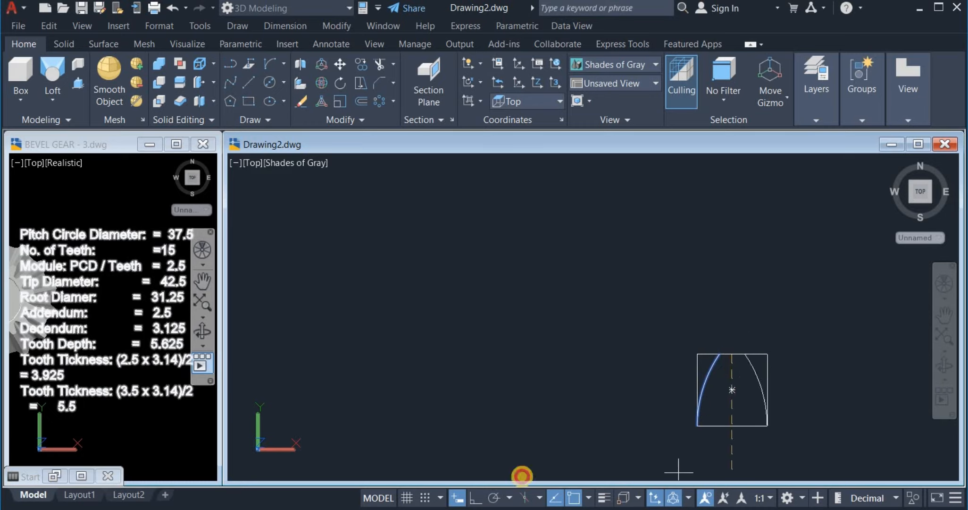
click(717, 442)
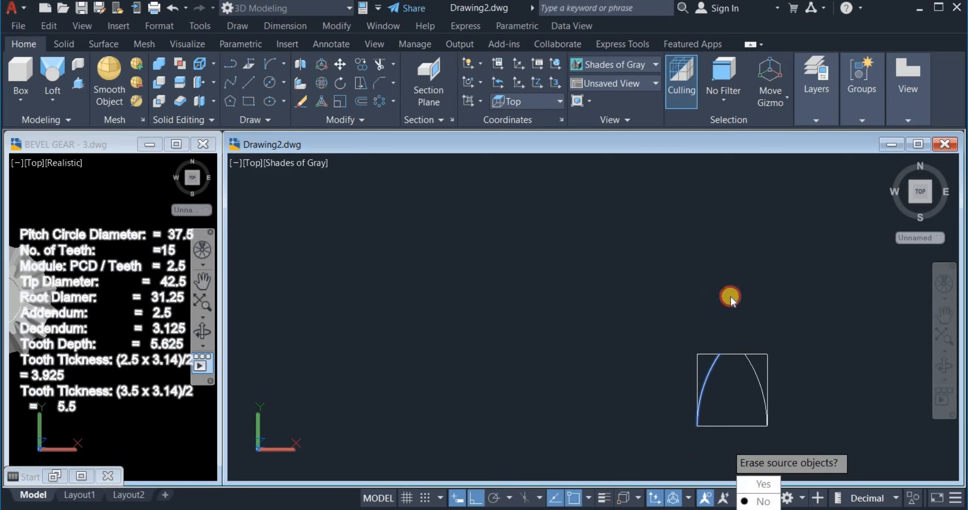
right_click(742, 292)
Erase the construction rectangle around the two arcs, leaving the short top line.
click(754, 340)
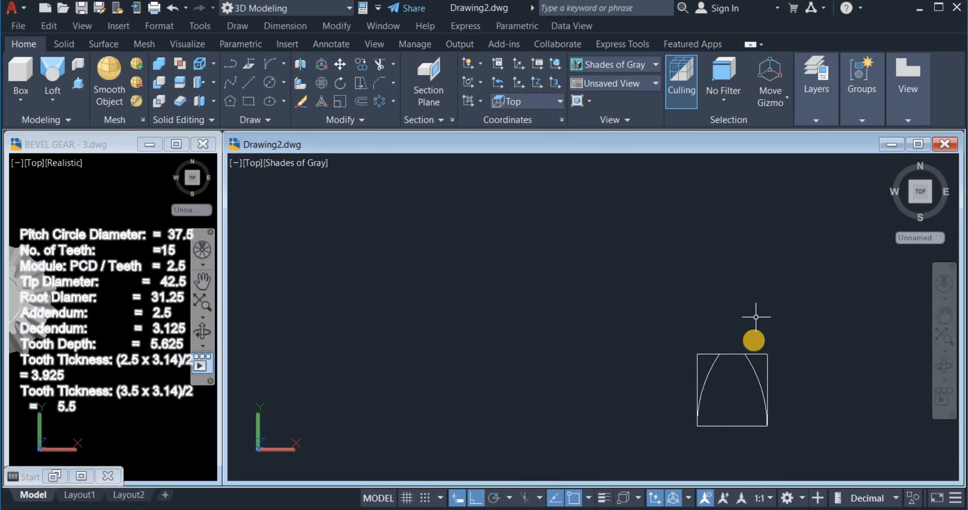
click(757, 353)
right_click(765, 302)
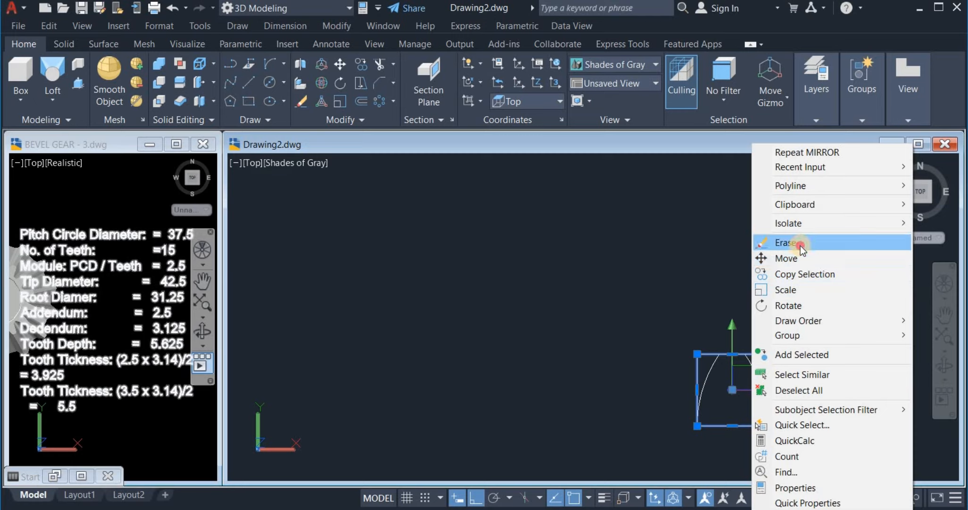
click(799, 239)
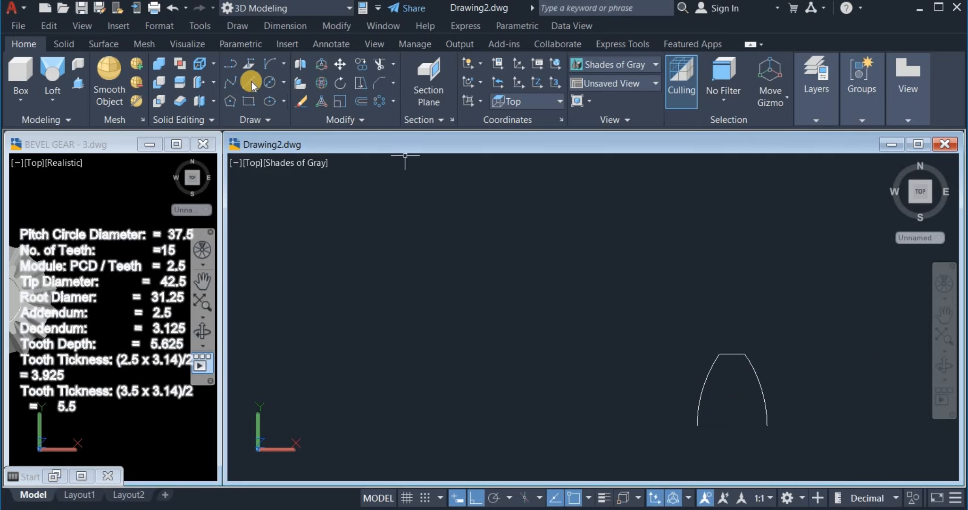
Close the tooth outline with a straight line between the lower ends of the two arcs.
click(698, 425)
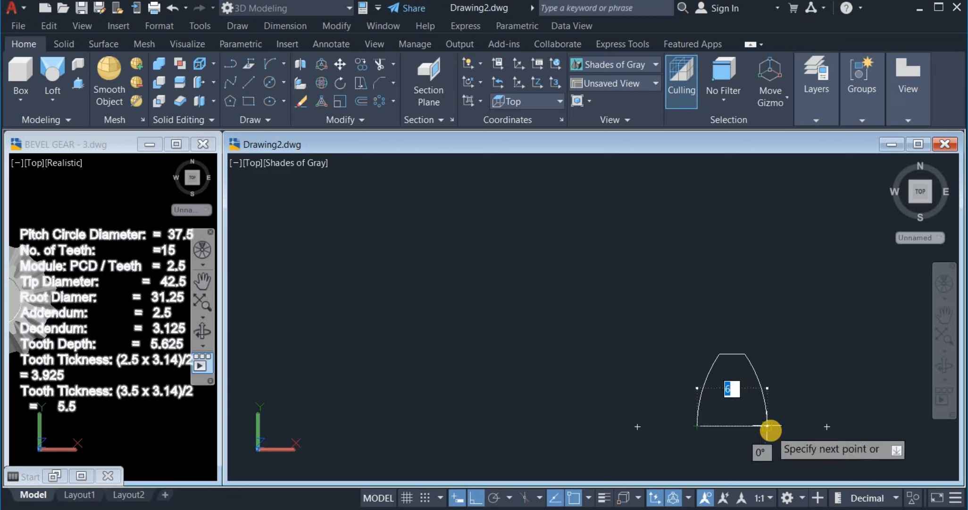
click(768, 425)
right_click(804, 332)
click(826, 347)
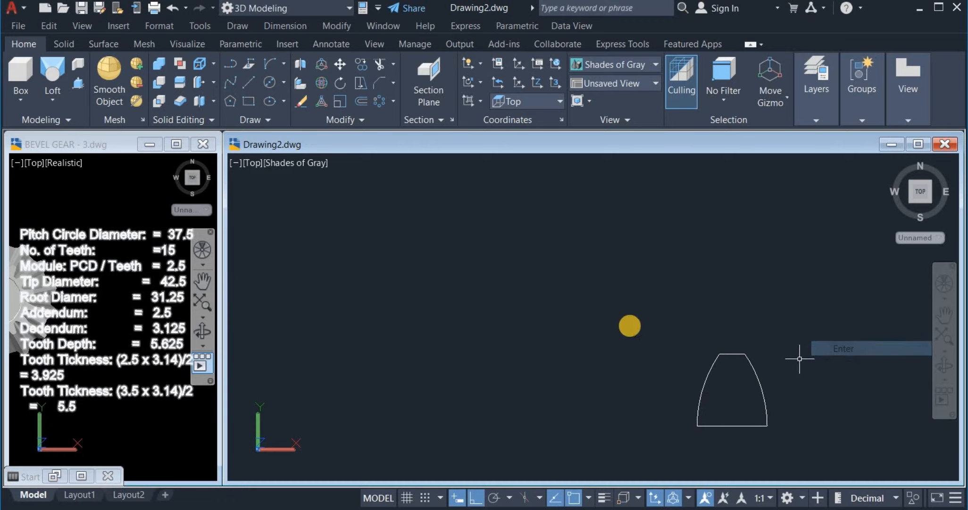
Join the two arcs and the top and bottom lines into a single tooth profile.
click(332, 121)
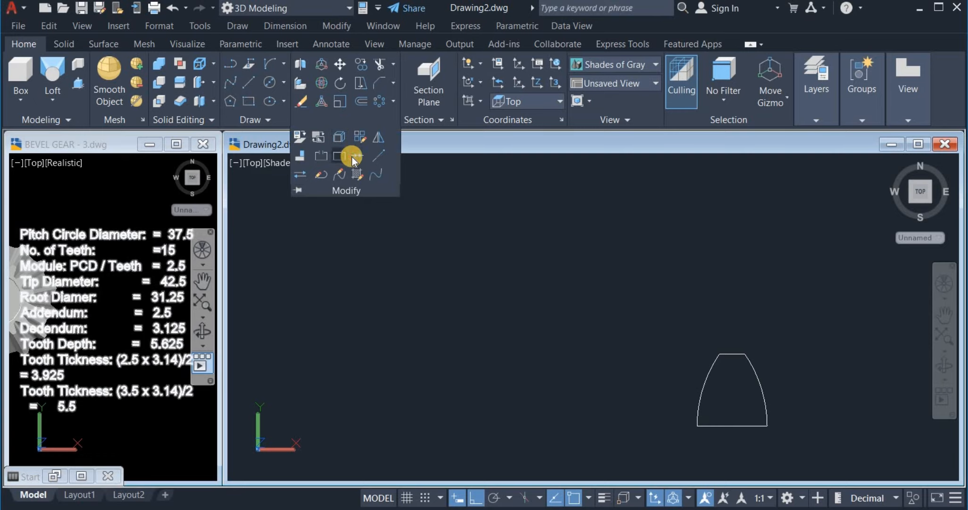
click(352, 157)
click(631, 300)
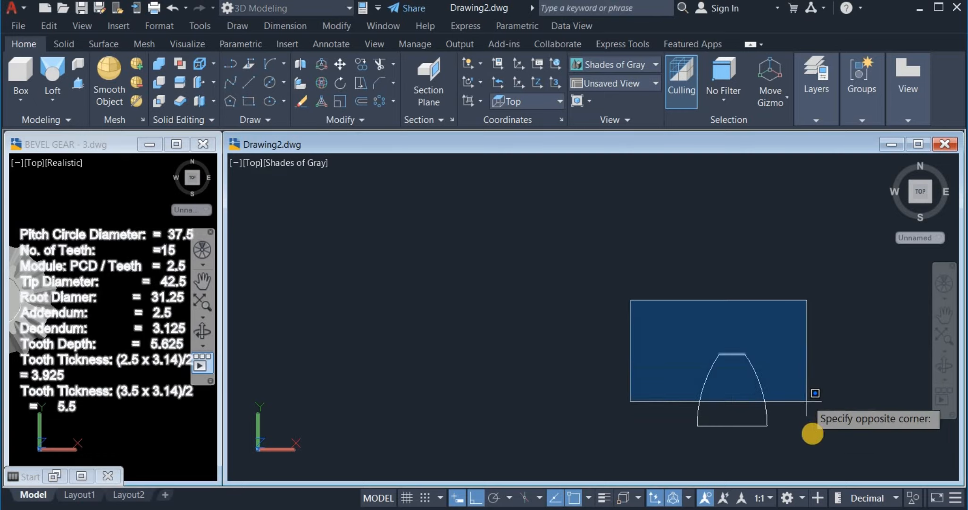
click(811, 441)
scroll(781, 392, down, 3)
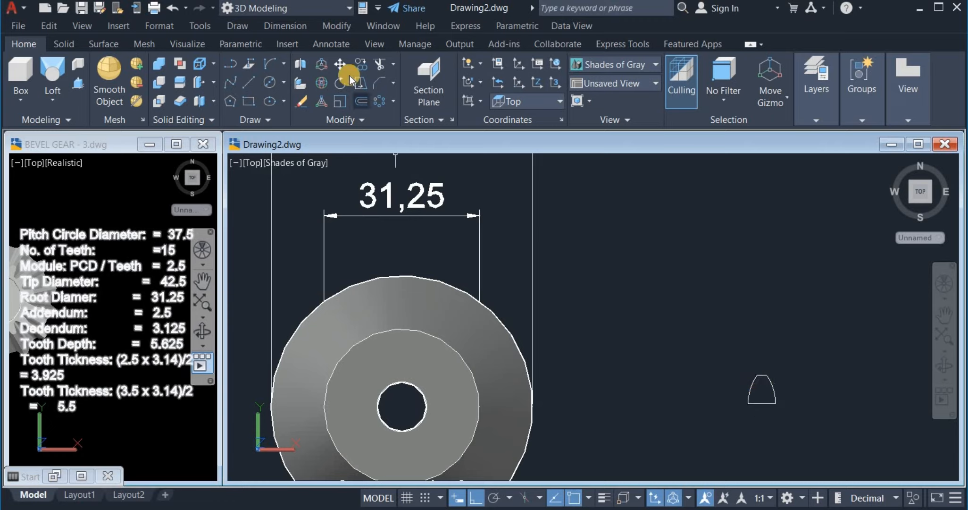
Move the tooth profile by its base midpoint onto the top quadrant of the small gear's outer circle.
click(340, 64)
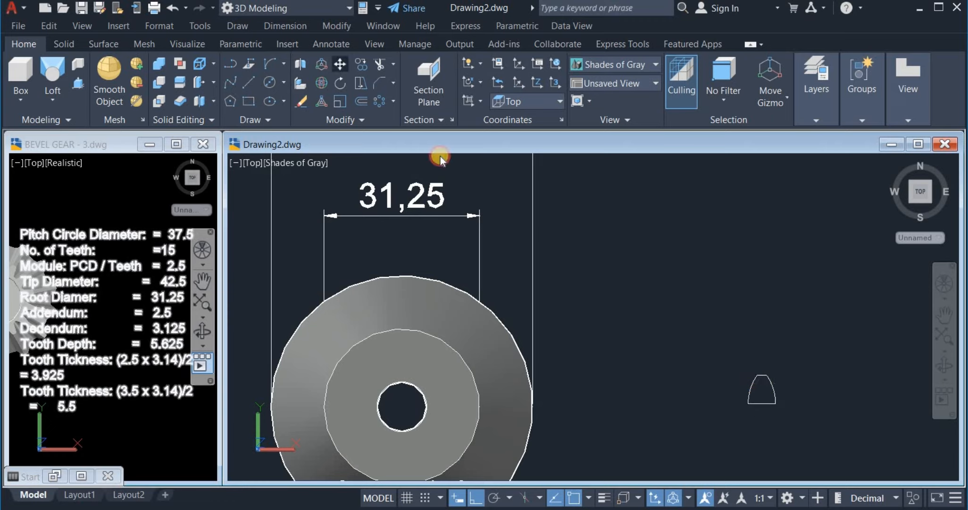
click(721, 344)
click(834, 420)
key(Return)
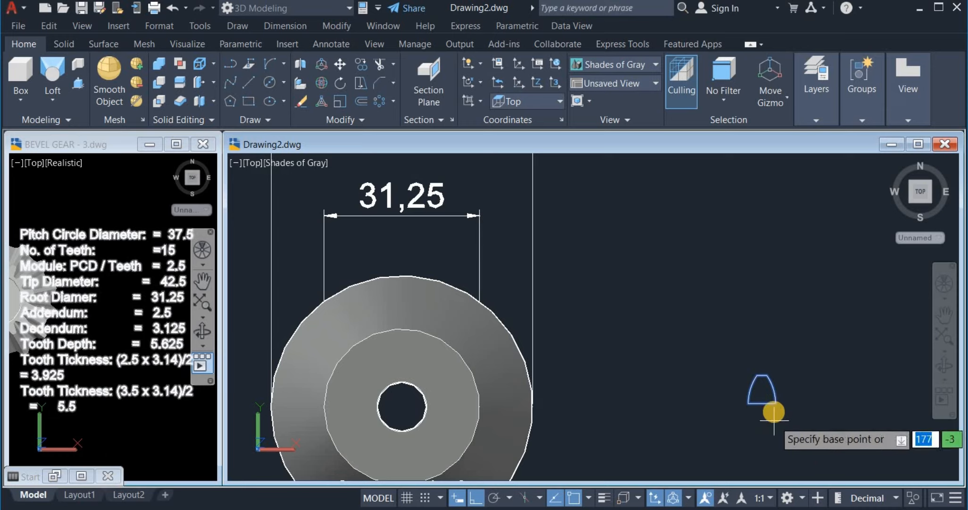
click(762, 402)
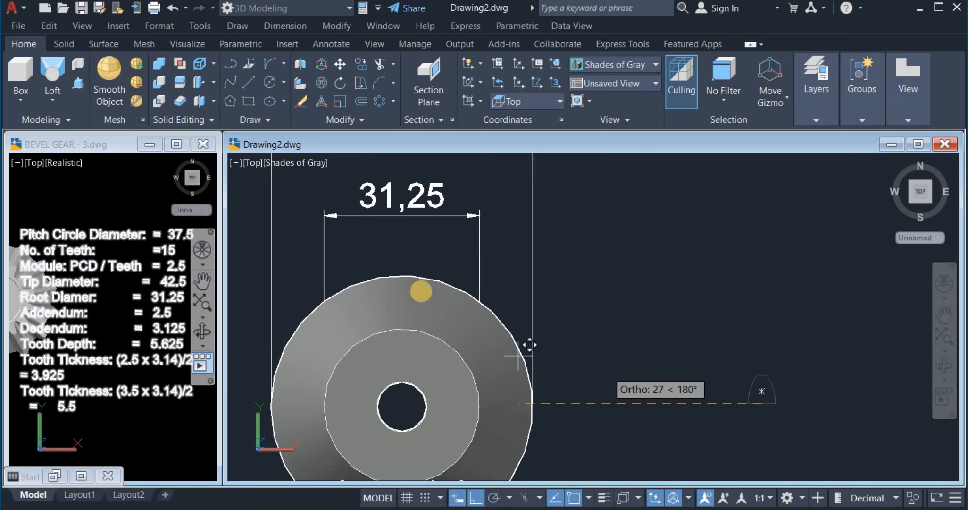
click(399, 275)
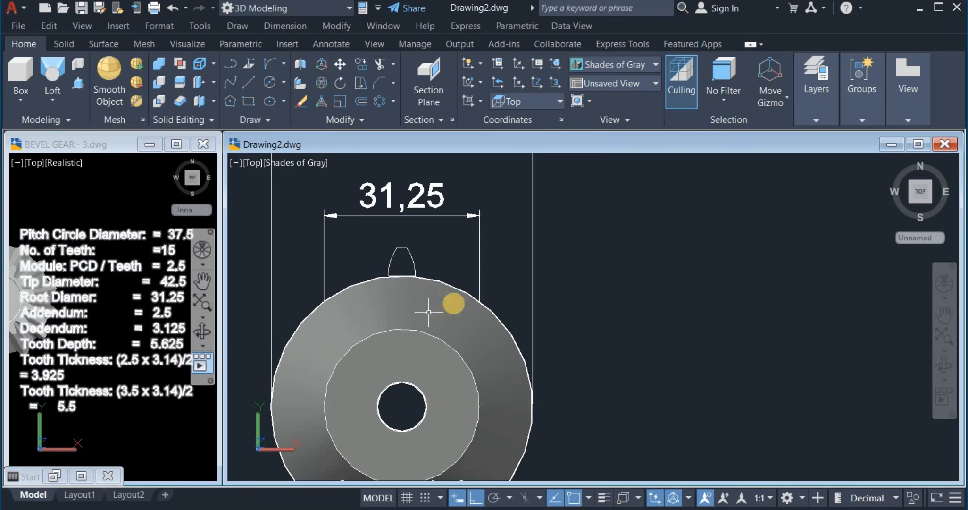
click(396, 327)
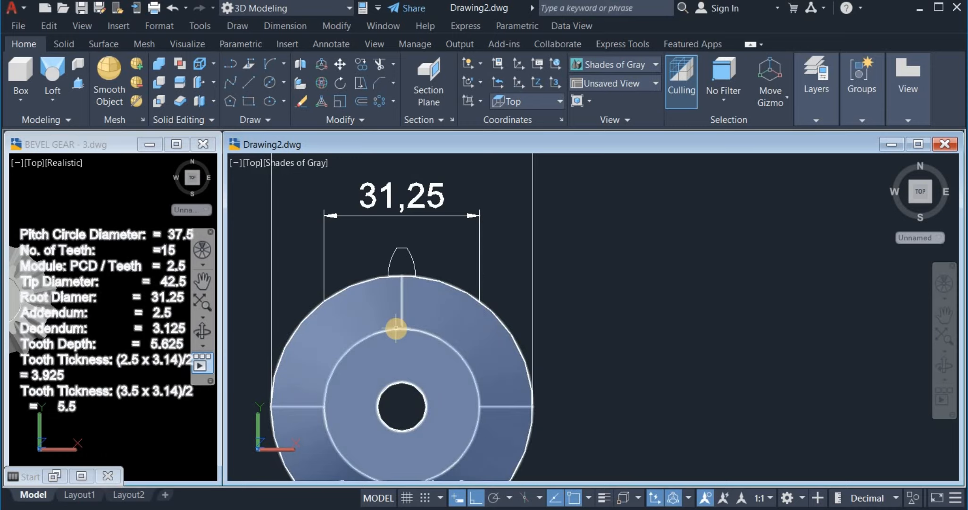
key(Escape)
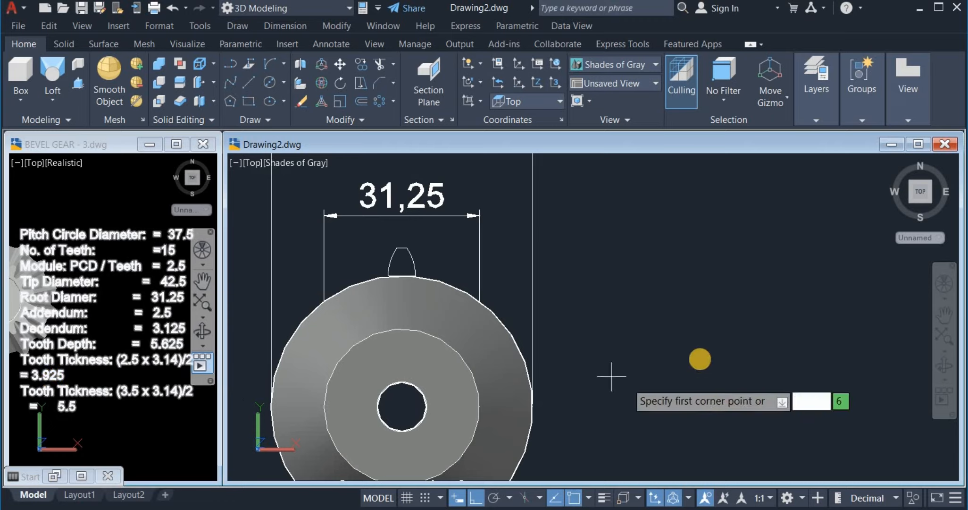
Draw a 4 by 5.625 rectangle in the empty space to the right of the small gear.
key(F8)
click(658, 361)
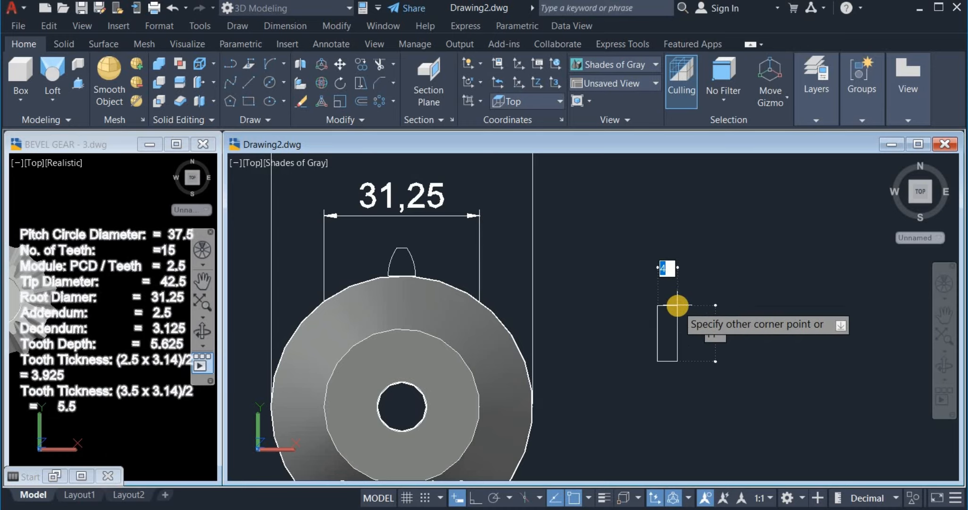
key(Tab)
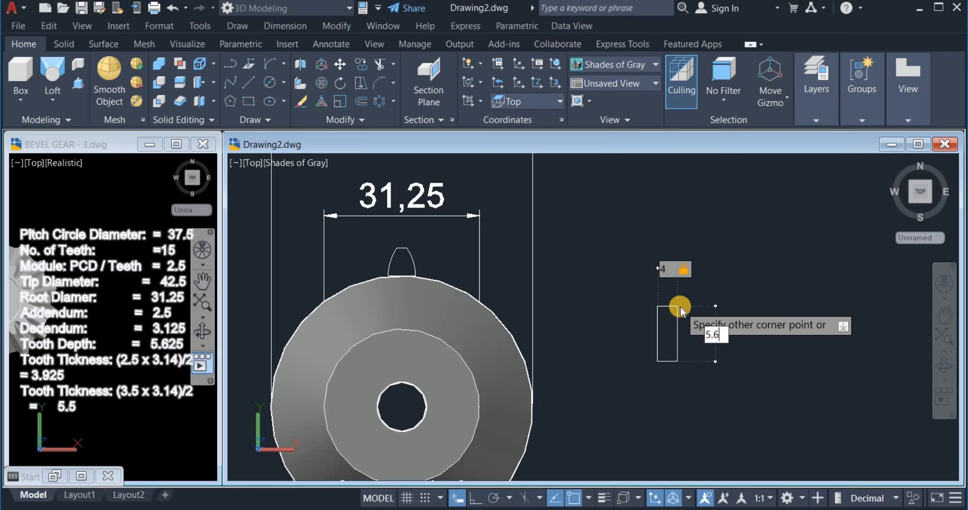
text(5.625)
key(Return)
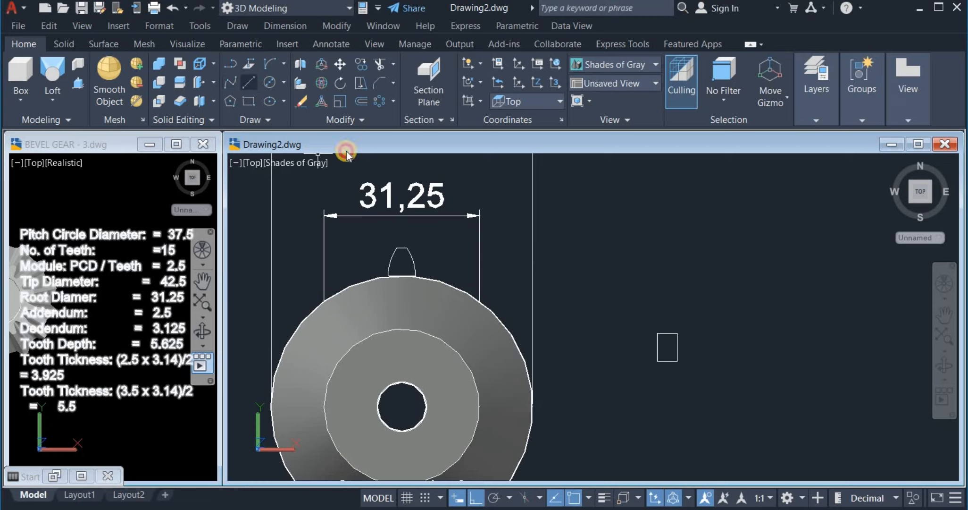
Draw a short horizontal line above and to the left of the 4 by 5.625 rectangle.
click(620, 295)
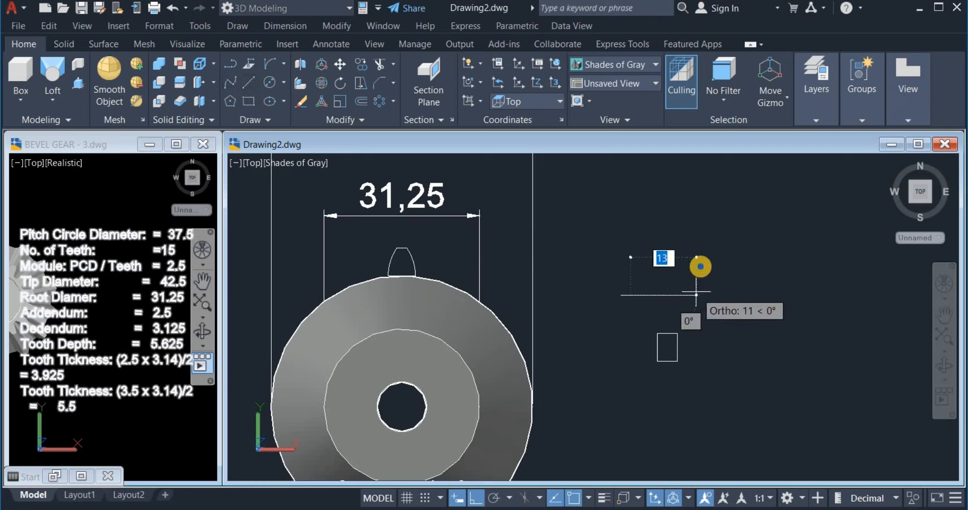
right_click(702, 266)
click(732, 275)
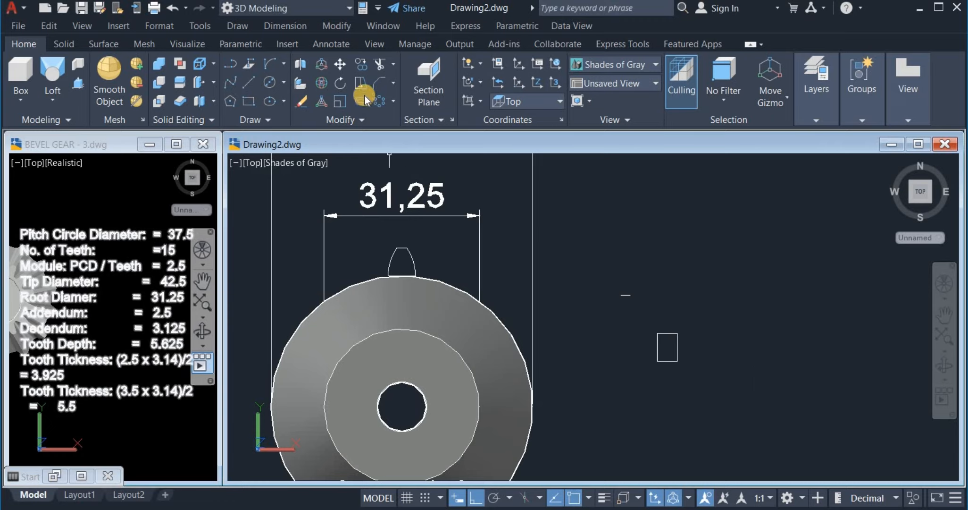
Move the short line by its midpoint onto the midpoint of the 4 by 5.625 rectangle's top edge.
click(344, 66)
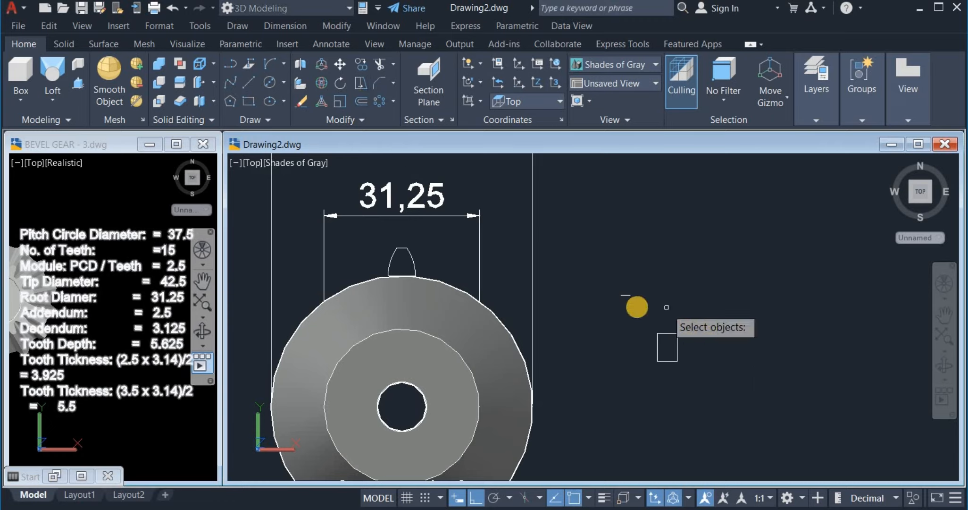
click(626, 296)
right_click(662, 279)
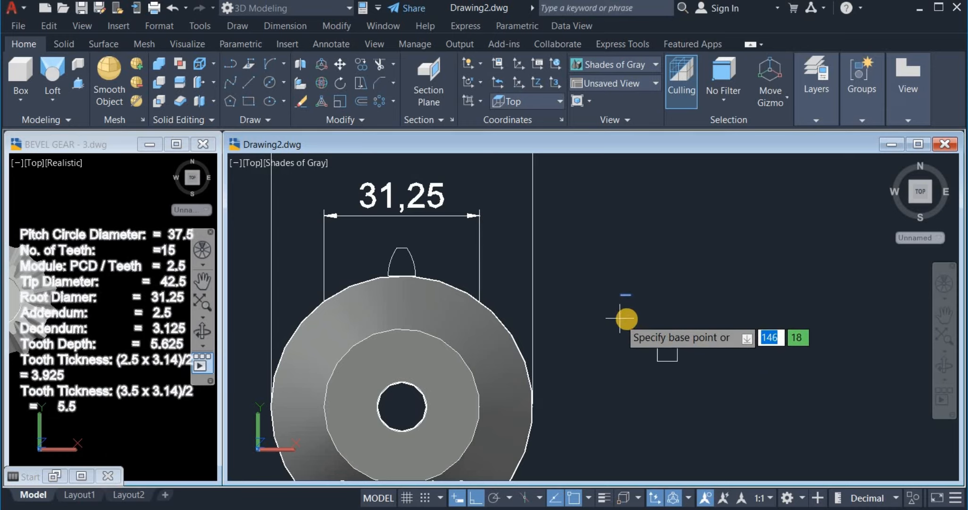
scroll(624, 319, up, 2)
scroll(632, 295, up, 3)
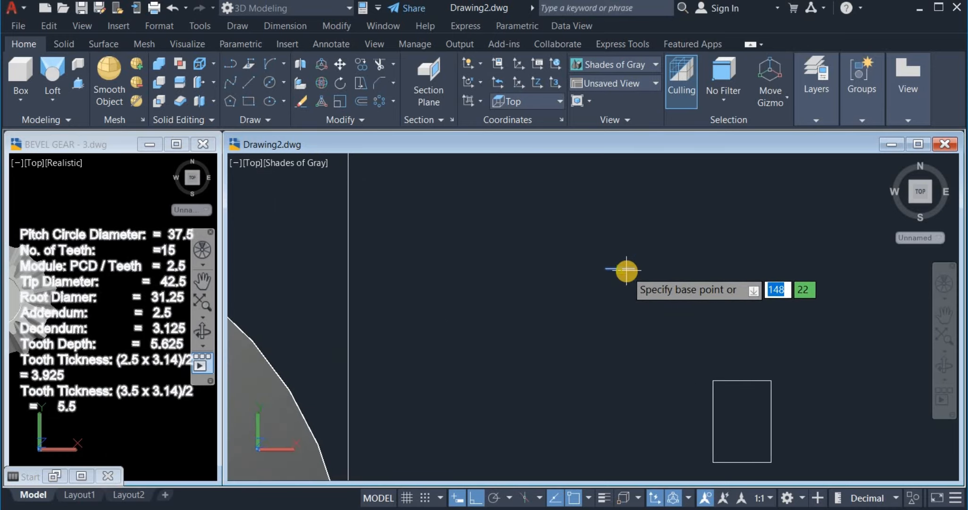
click(623, 269)
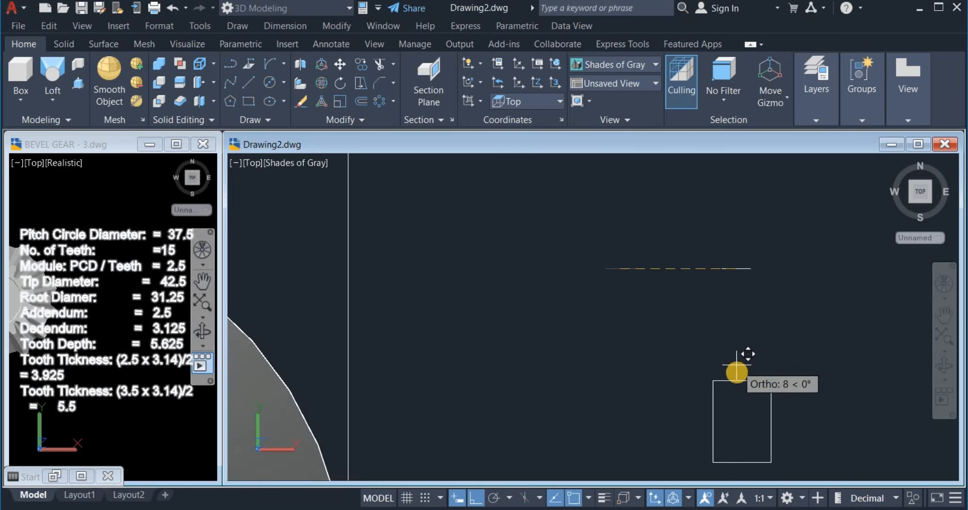
click(737, 380)
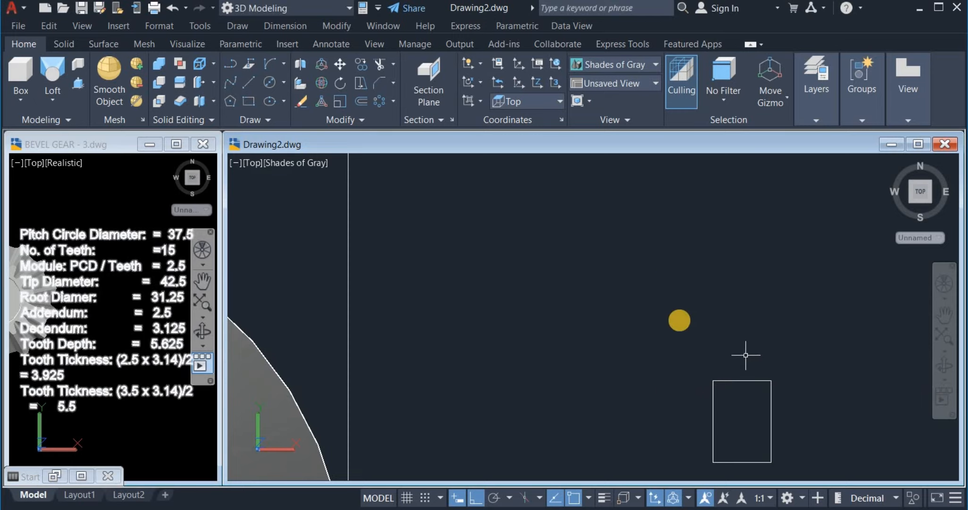
Draw an outward-bulging arc from the left end of the short top line to the rectangle's lower-left corner.
scroll(627, 277, down, 4)
scroll(690, 369, up, 3)
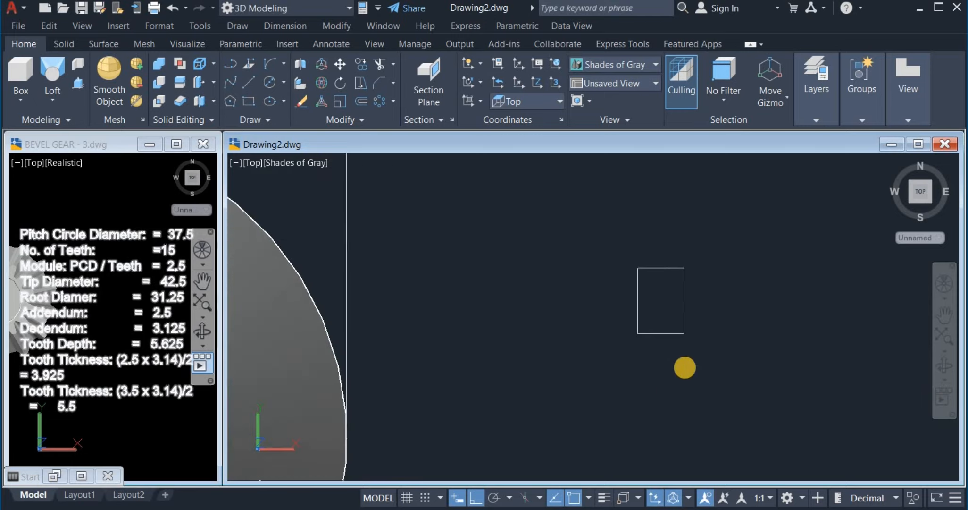
click(345, 124)
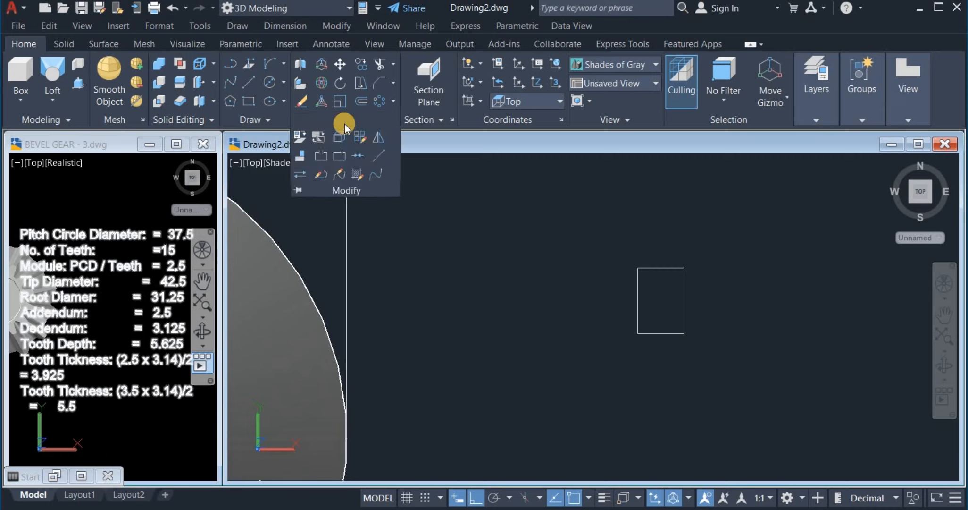
click(275, 66)
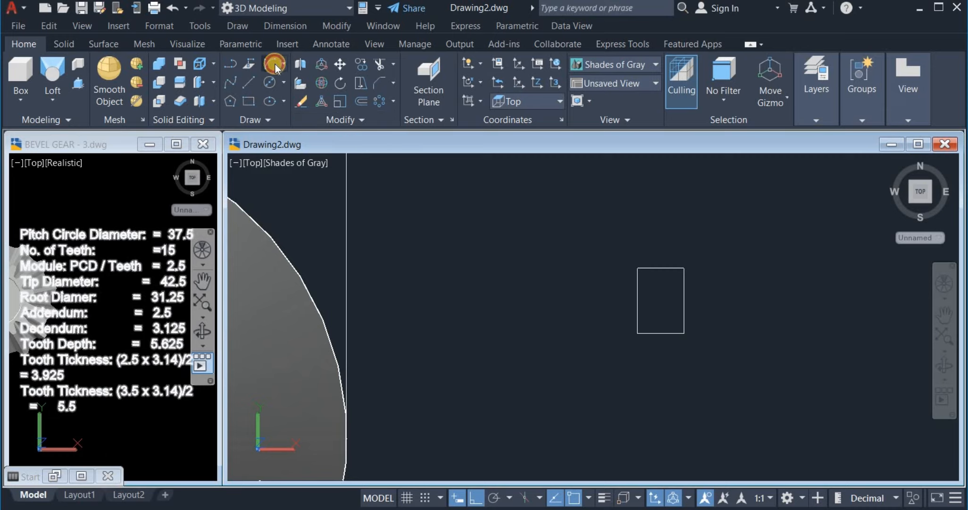
click(285, 65)
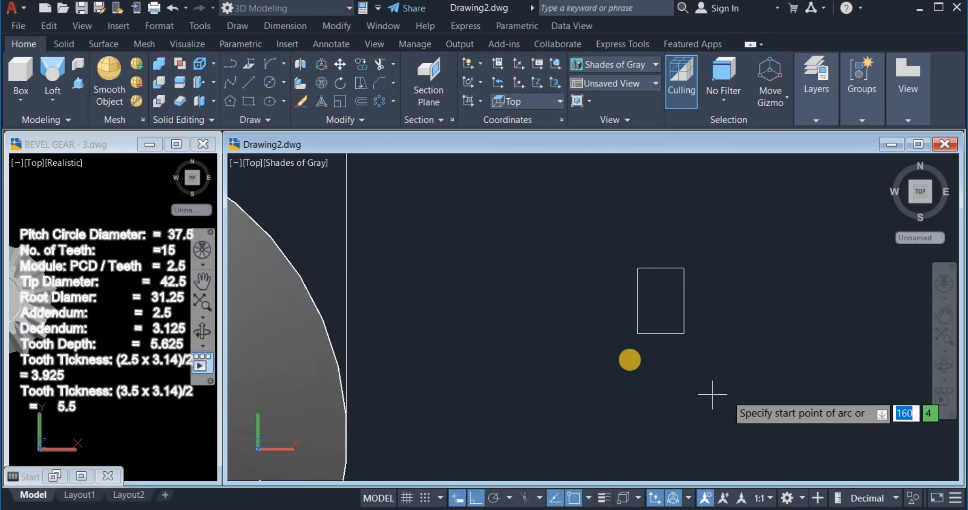
click(654, 268)
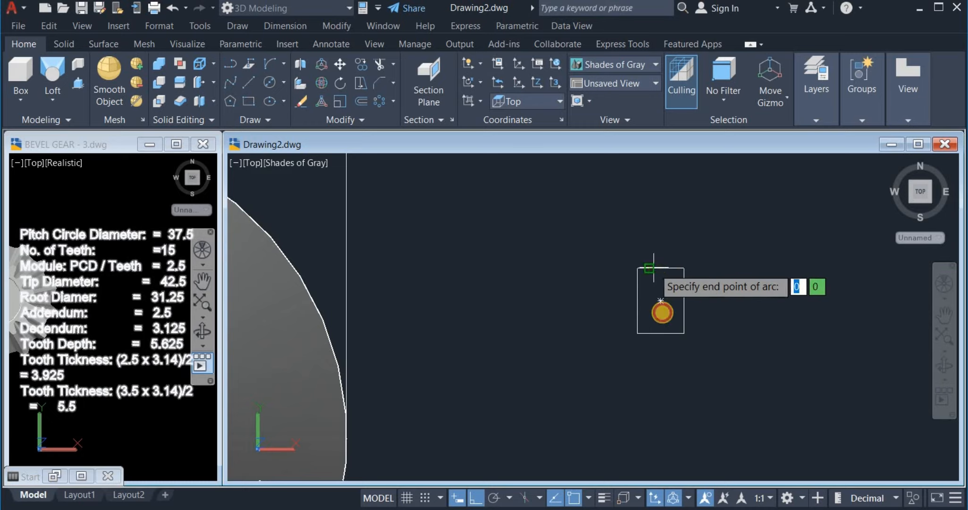
click(638, 331)
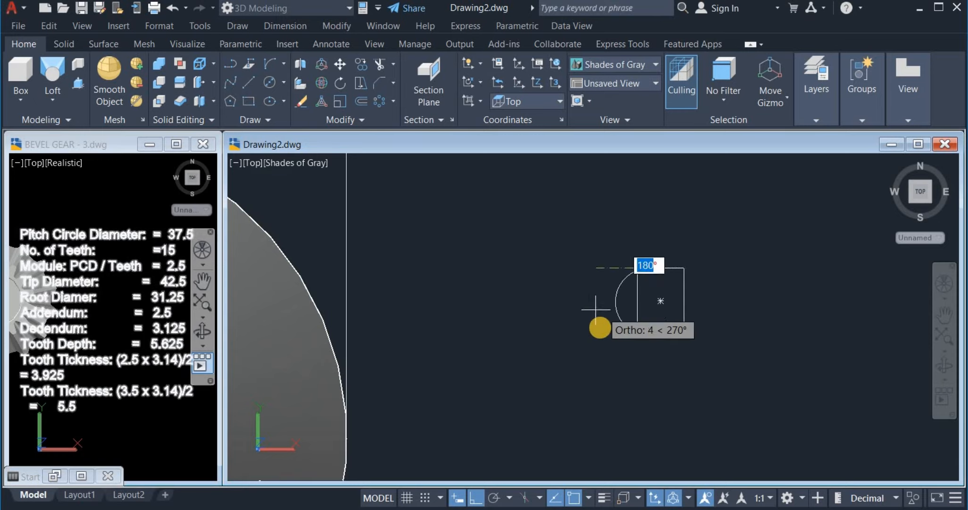
click(478, 498)
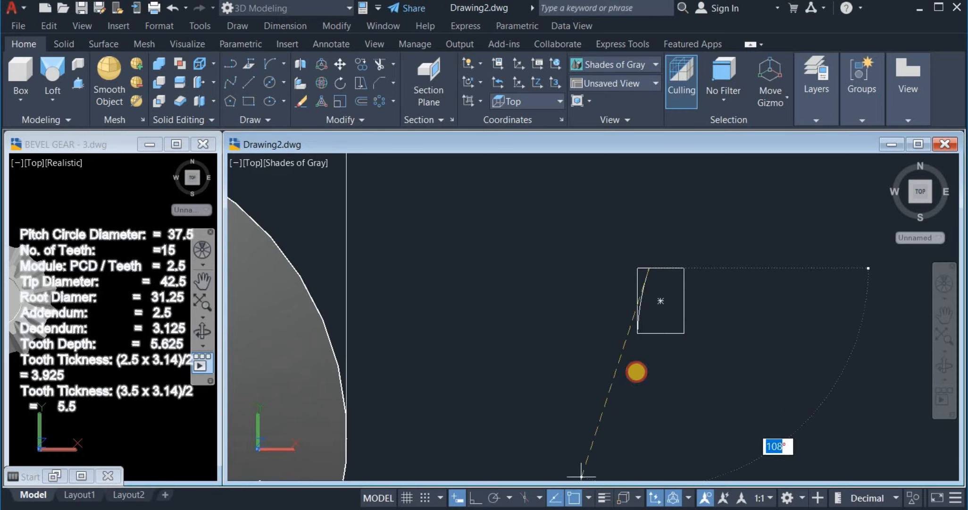
click(615, 355)
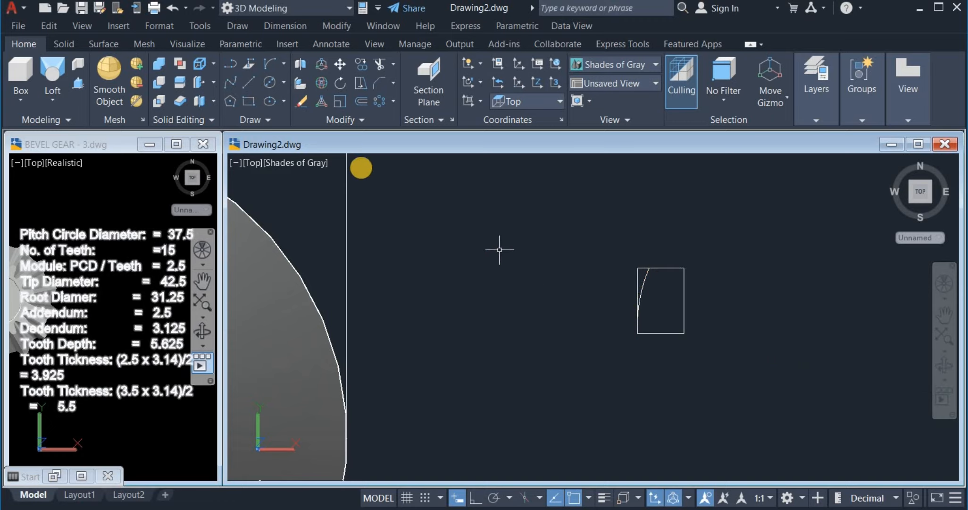
Mirror the arc about the vertical centreline through the top edge's midpoint, keeping the original arc.
click(347, 120)
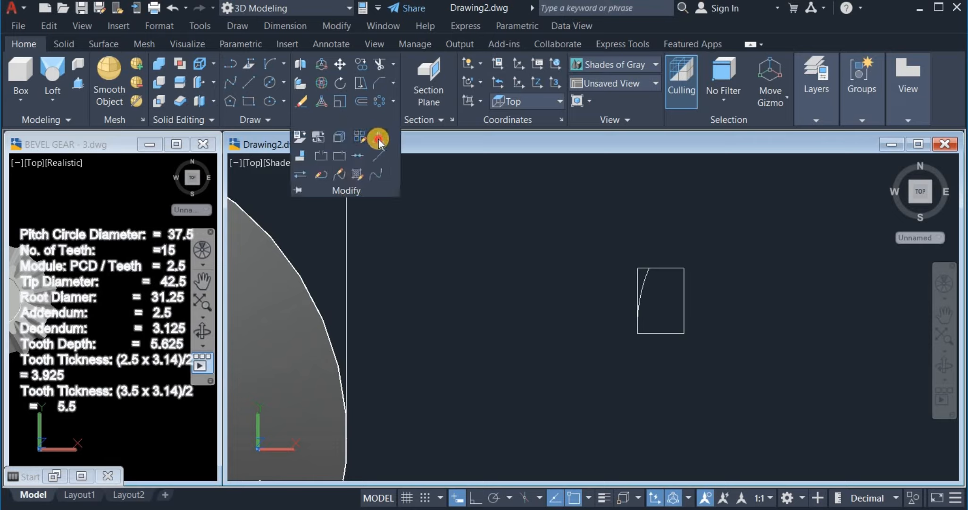
click(379, 140)
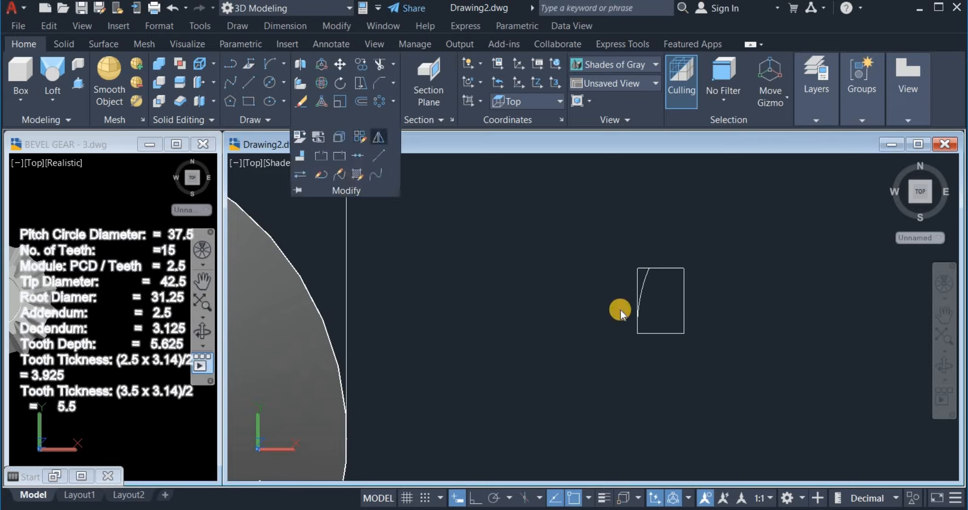
click(642, 286)
key(Return)
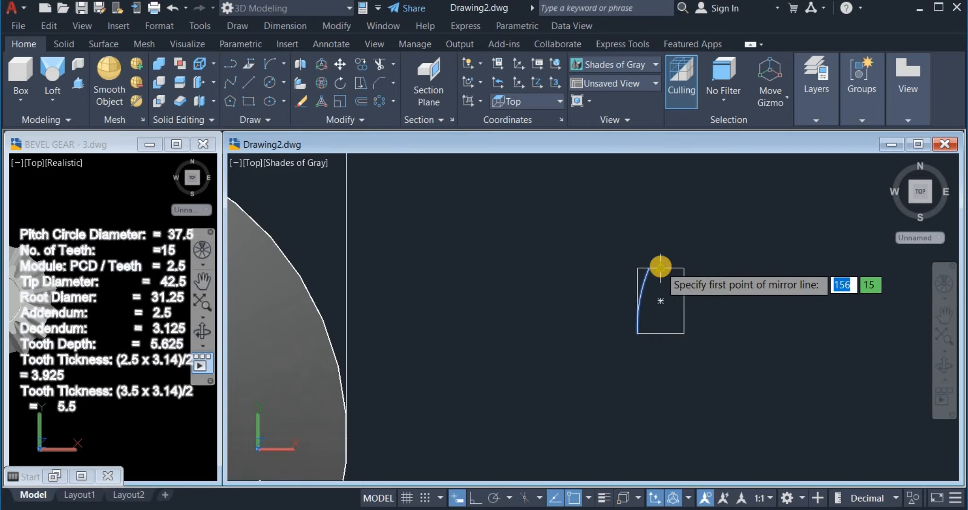
click(660, 267)
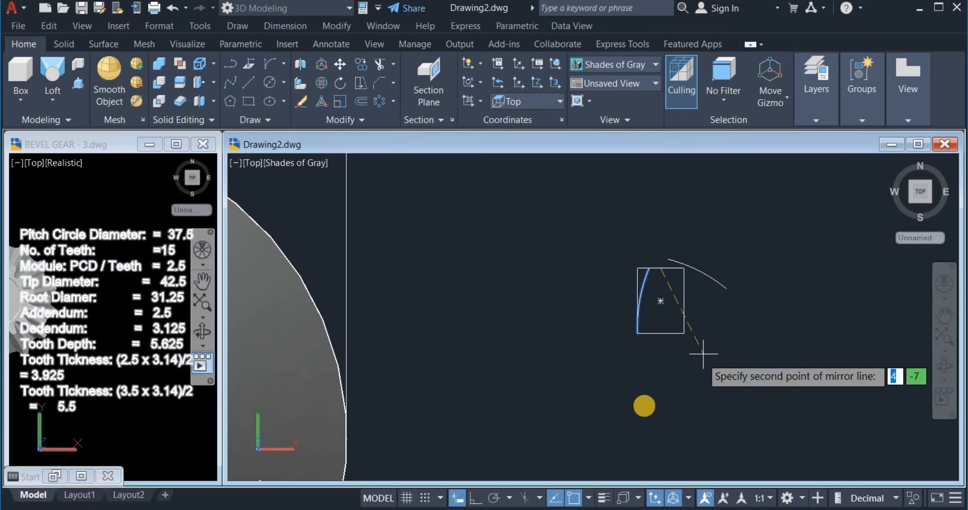
click(474, 497)
click(674, 370)
right_click(790, 285)
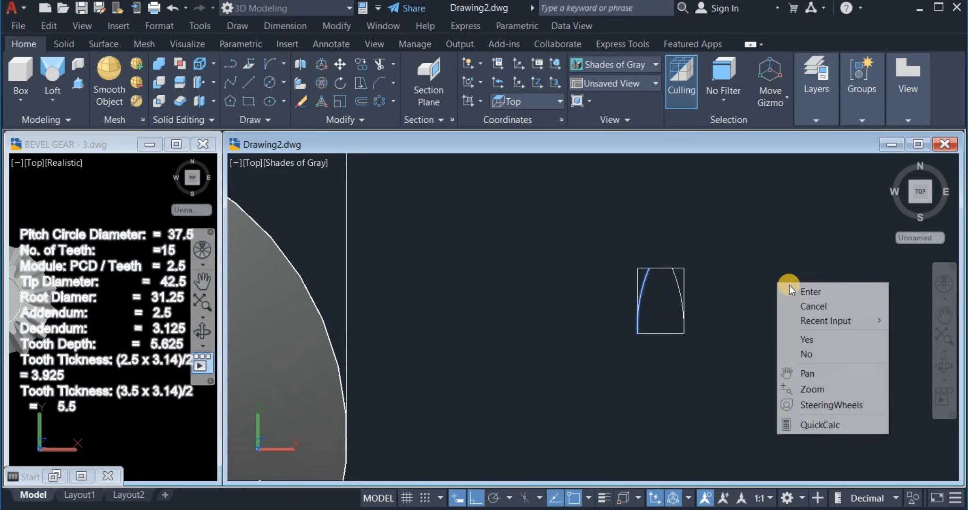
click(791, 289)
Erase the 4 by 5.625 construction rectangle around the new tooth profile.
click(682, 272)
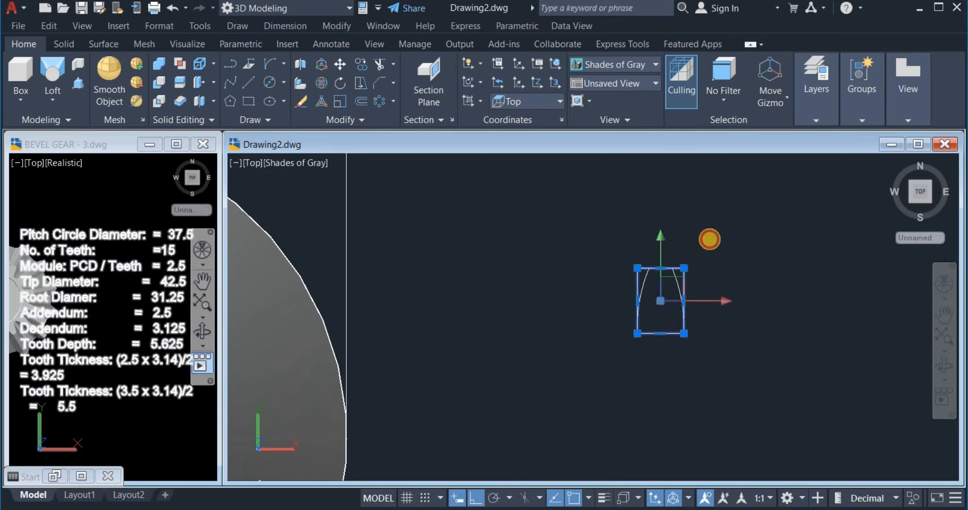
right_click(712, 242)
click(743, 242)
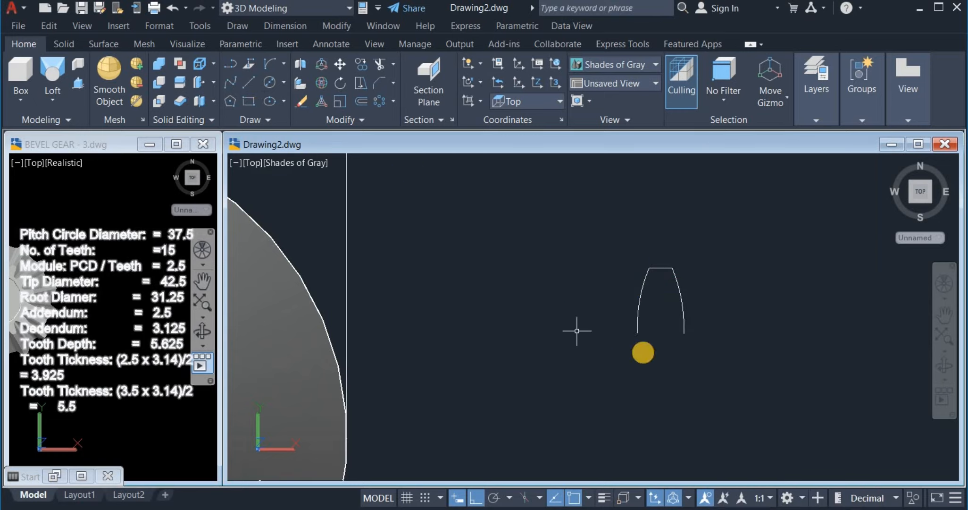
Close the base of the new tooth profile with a line between the lower ends of the two arcs.
click(250, 82)
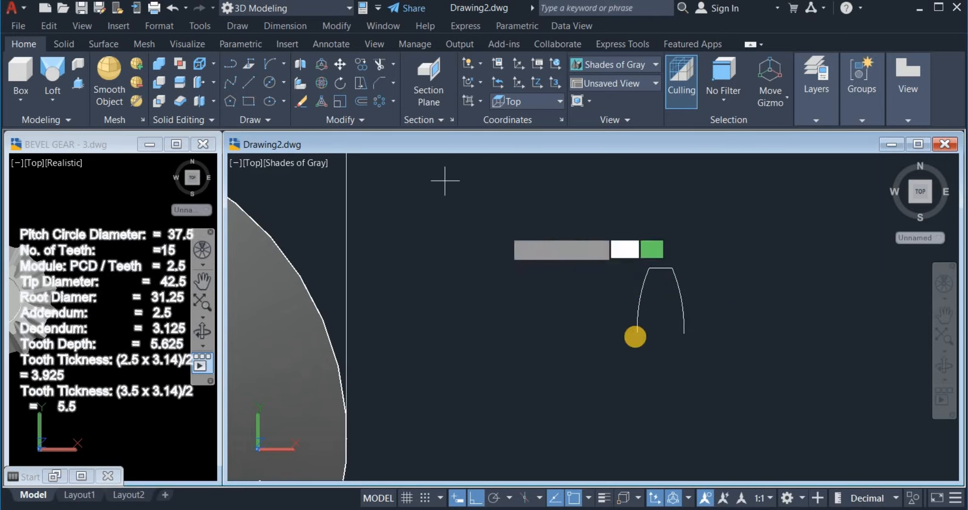
click(637, 334)
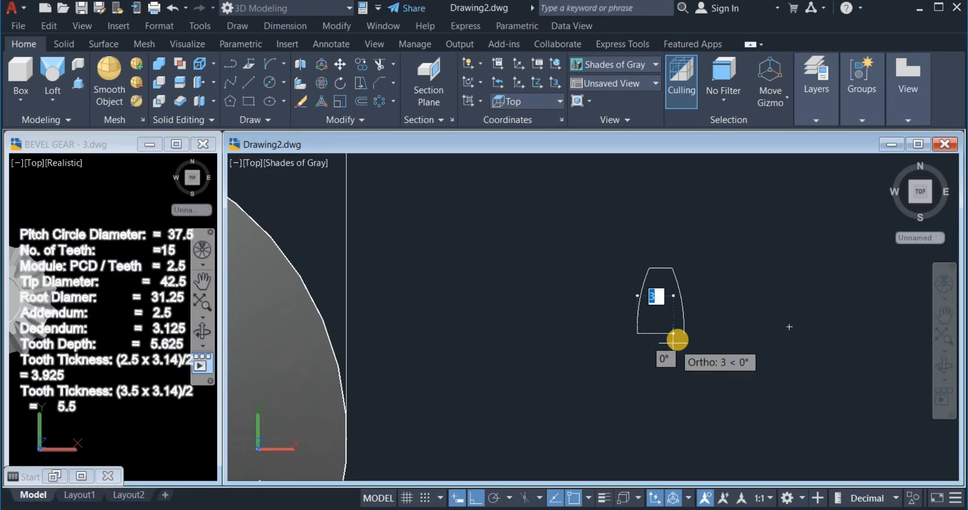
click(684, 334)
key(Return)
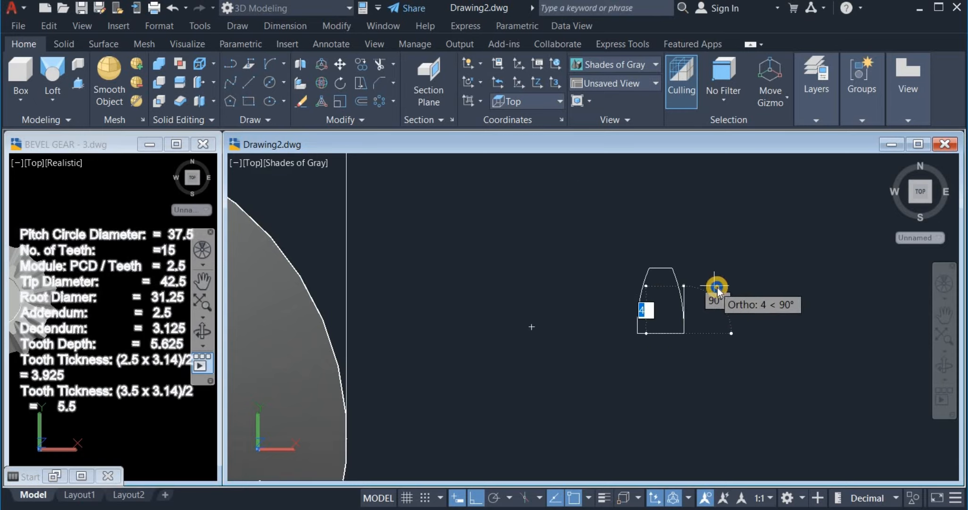
right_click(710, 293)
click(722, 296)
Join the two arcs and two lines of the narrower tooth profile into a single outline.
scroll(692, 345, down, 2)
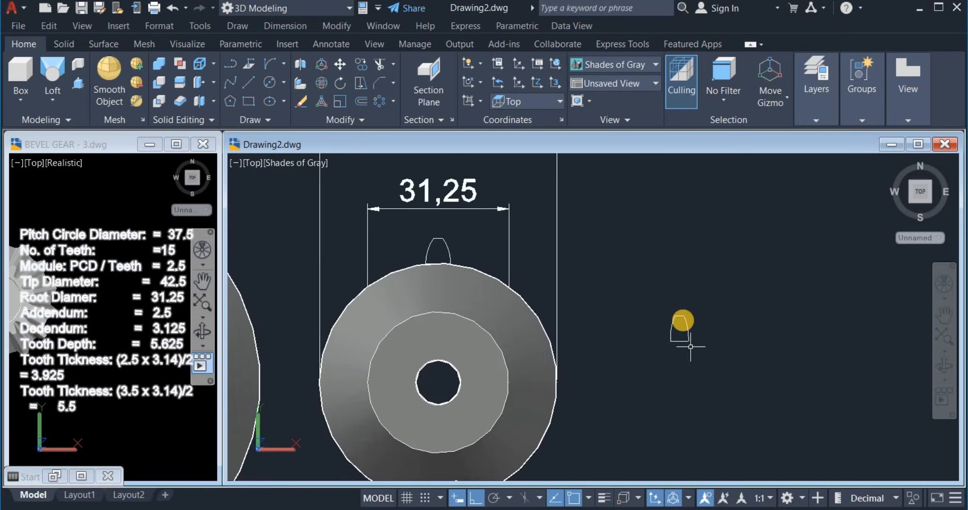
click(666, 269)
click(709, 353)
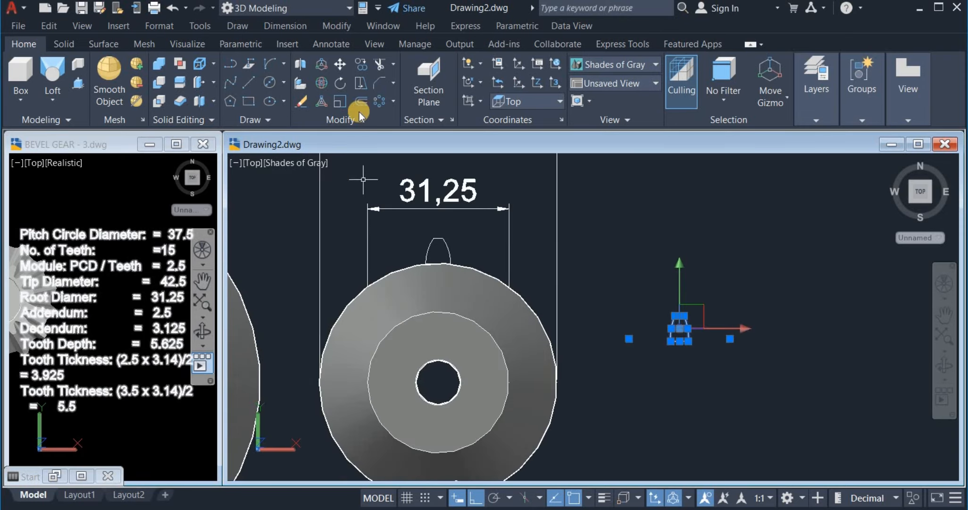
click(340, 119)
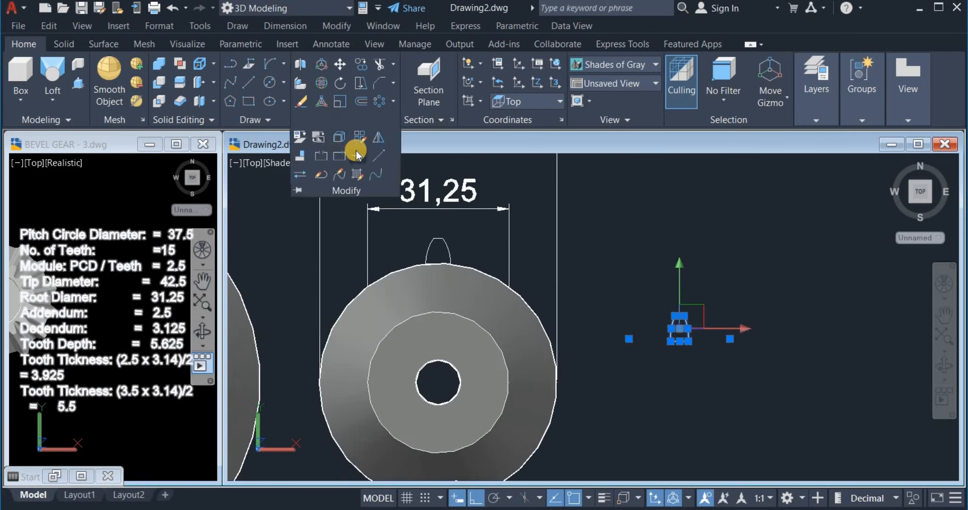
click(380, 174)
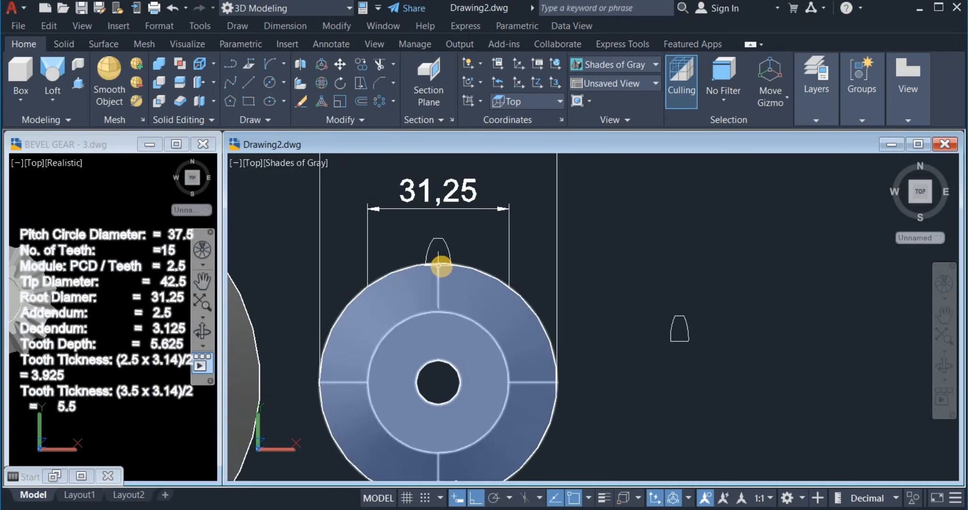
Move the narrower tooth profile by its base midpoint onto the top quadrant of the small gear's inner 31.25 circle.
scroll(441, 265, up, 3)
scroll(457, 241, down, 2)
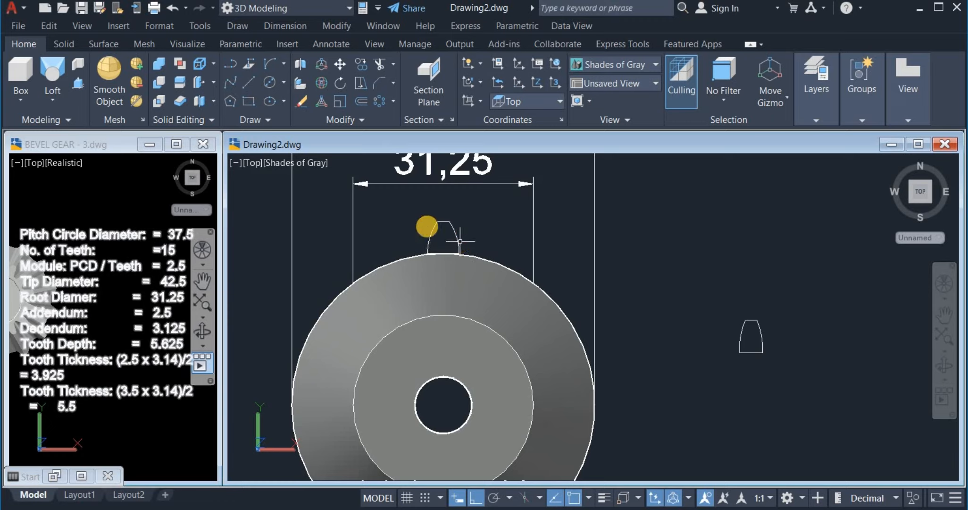
click(344, 66)
click(730, 310)
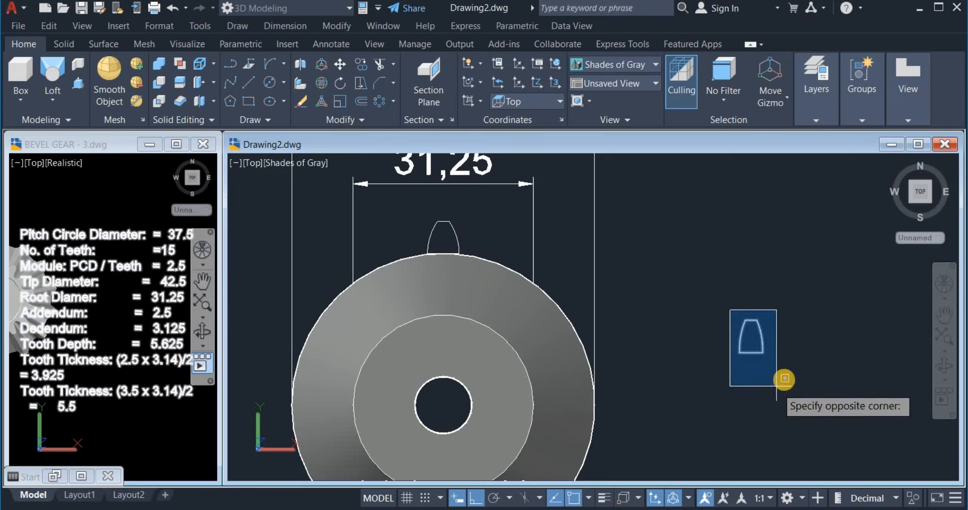
click(785, 378)
key(Return)
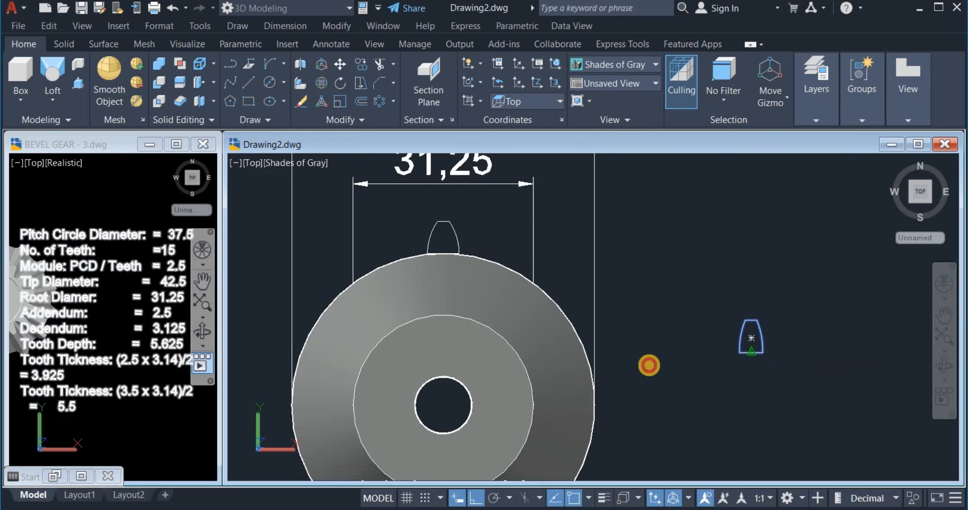
click(752, 352)
click(444, 320)
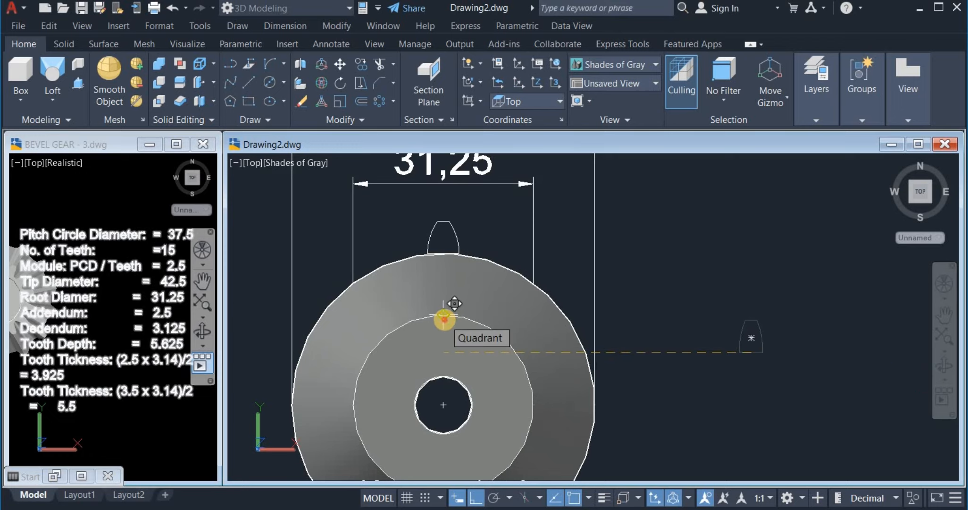
Erase the 52.46 and 31.25 diameter dimensions above the small gear.
scroll(653, 306, down, 2)
click(663, 267)
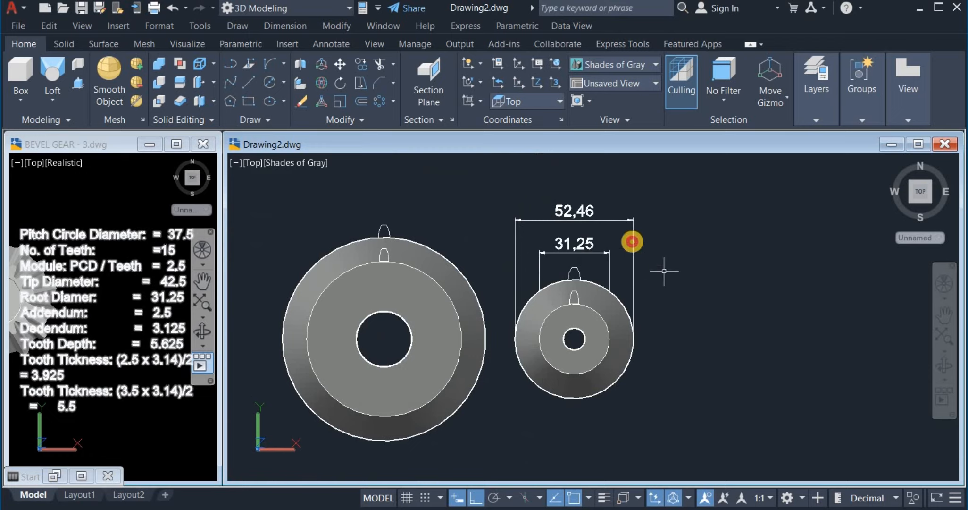
click(602, 228)
right_click(709, 234)
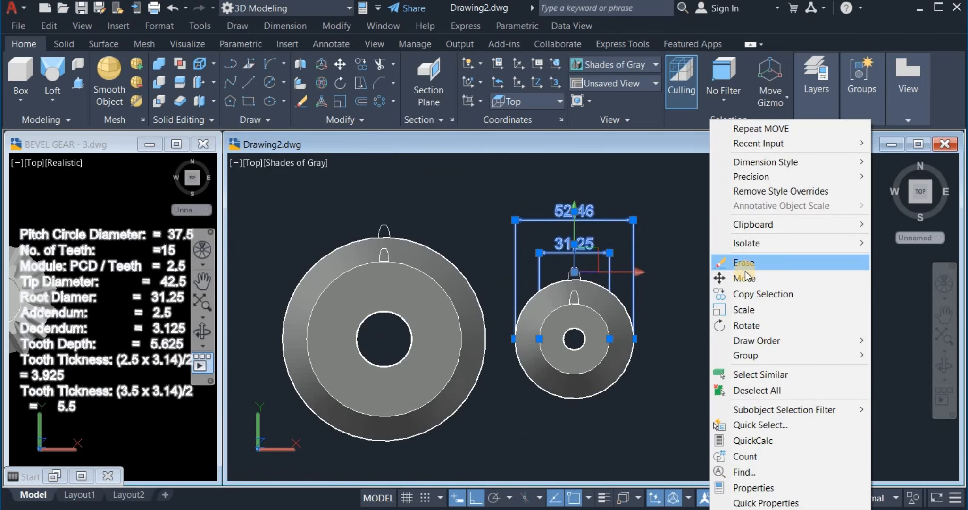
click(756, 260)
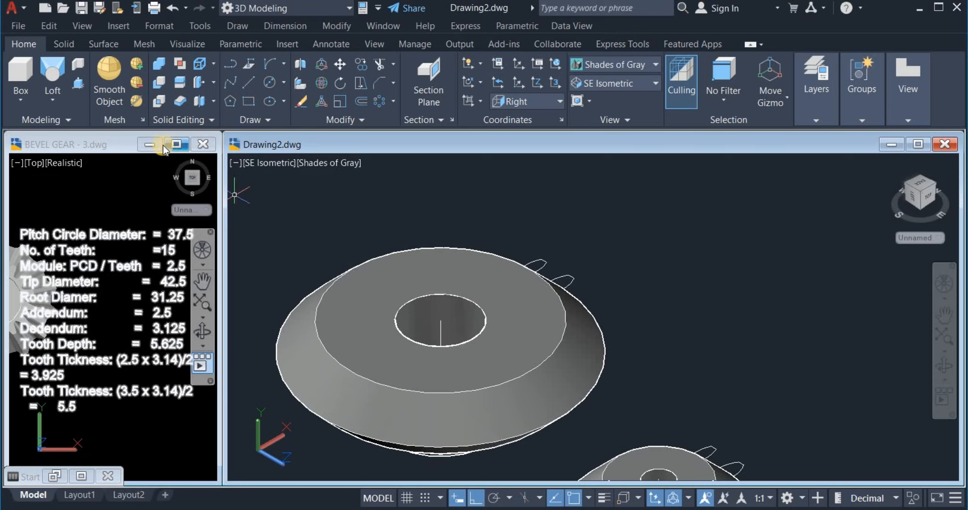
Minimize the BEVEL GEAR - 3.dwg reference drawing and maximize Drawing2.dwg.
click(154, 146)
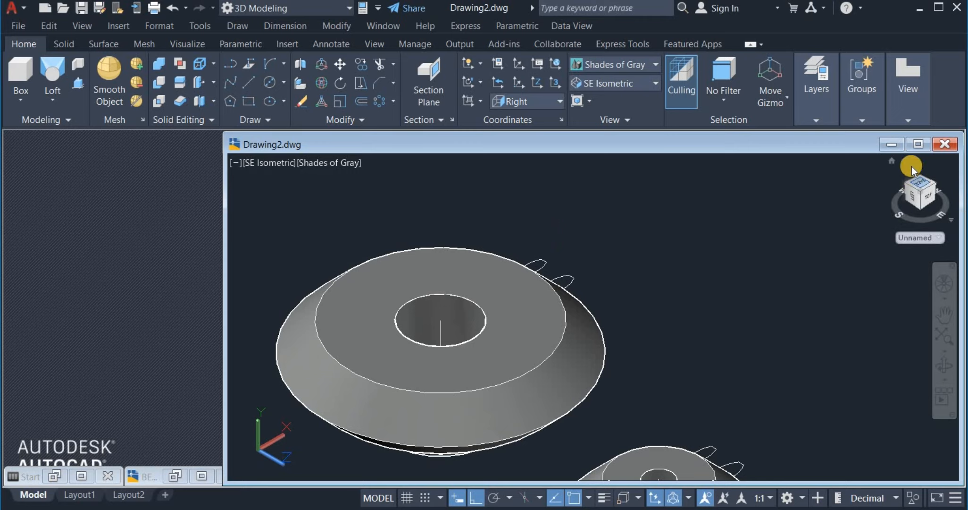
click(919, 145)
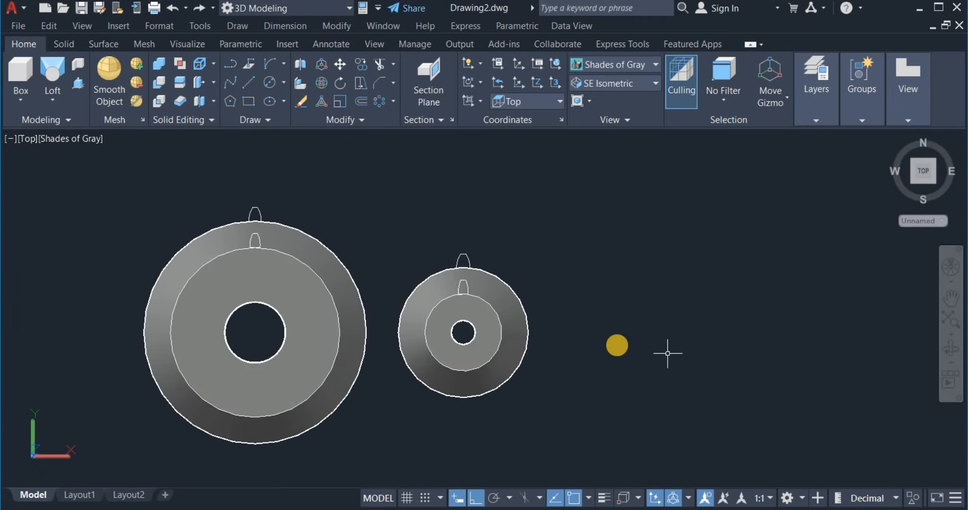
Move both tooth profiles of the large gear straight toward its centre by 0.2.
middle_drag(616, 346, 761, 328)
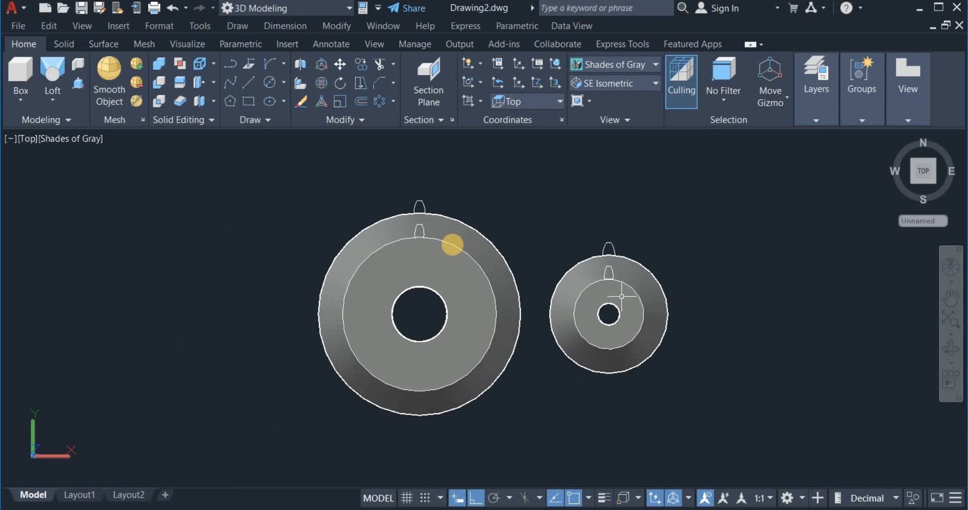
click(399, 184)
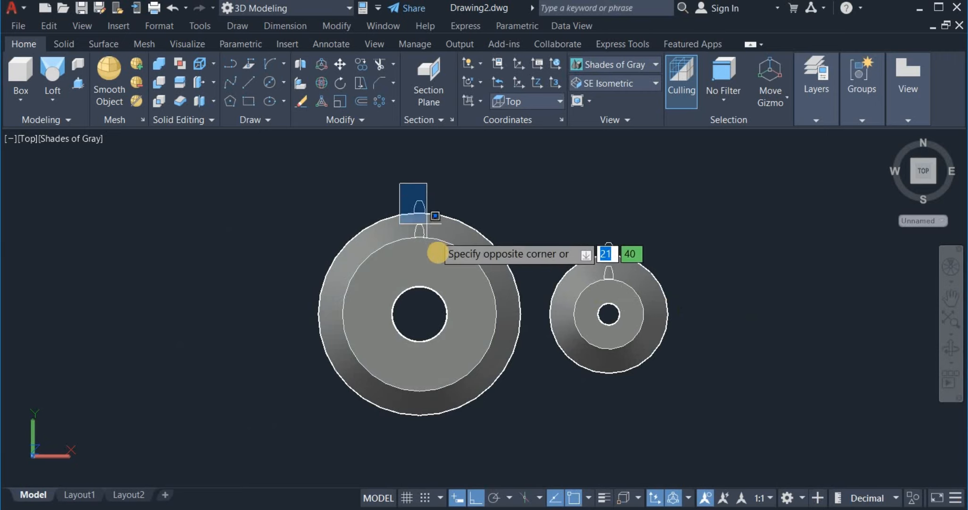
click(442, 253)
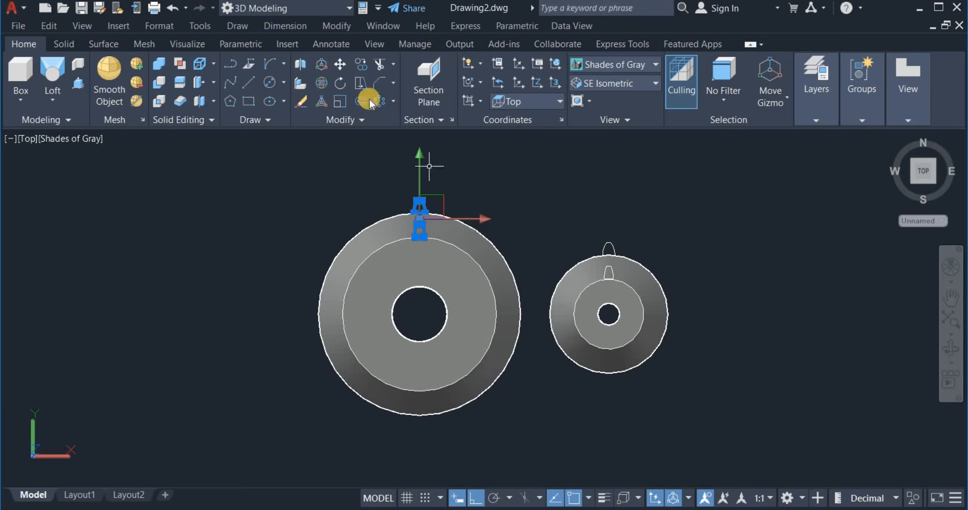
click(338, 62)
click(515, 185)
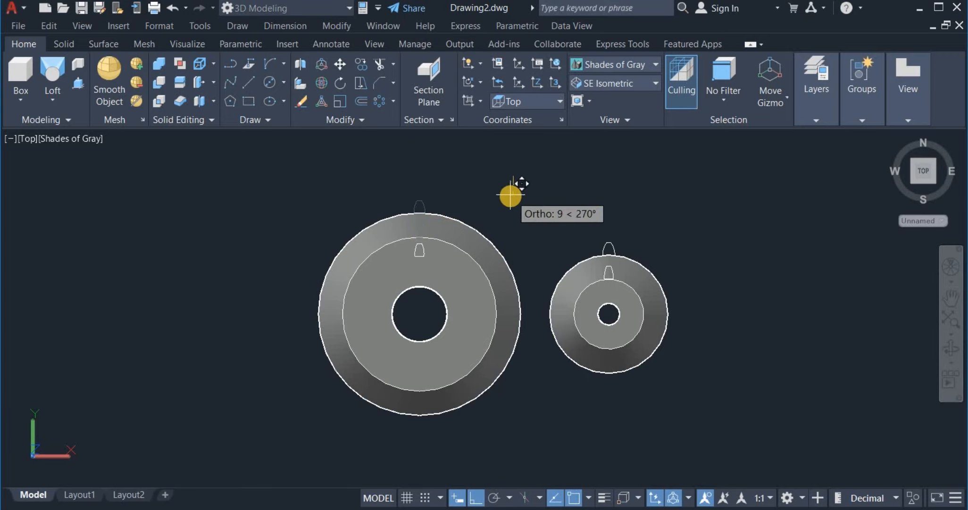
text(.)
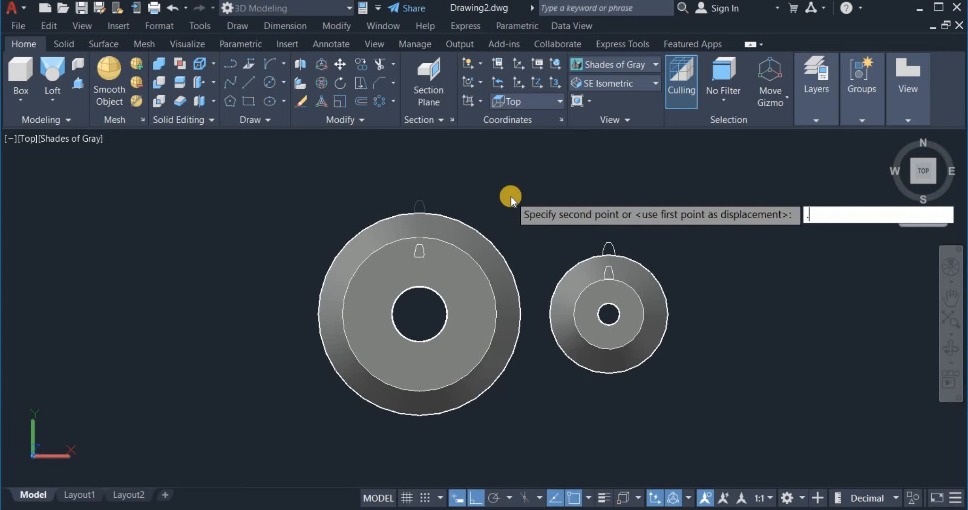
text(2)
key(Return)
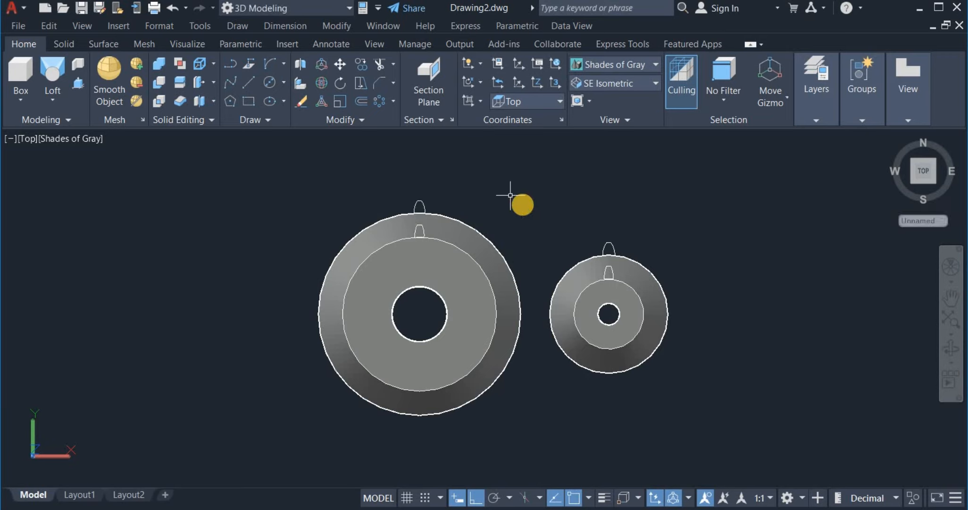
Move both tooth profiles of the small gear straight toward its centre by 0.2.
click(584, 239)
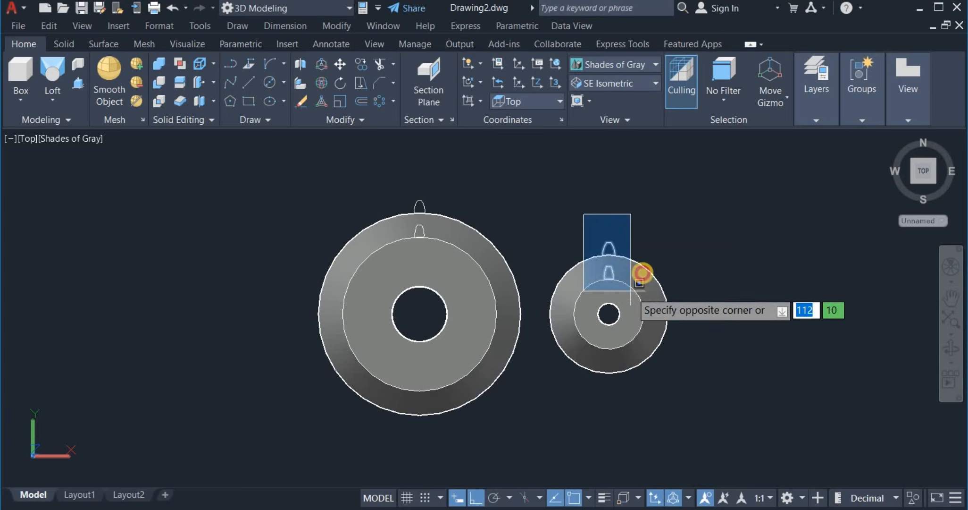
click(635, 303)
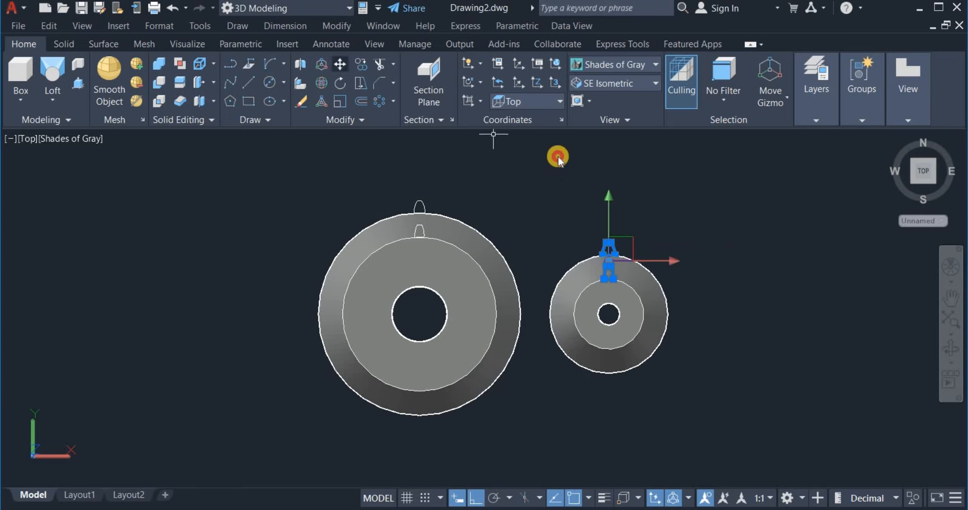
click(340, 64)
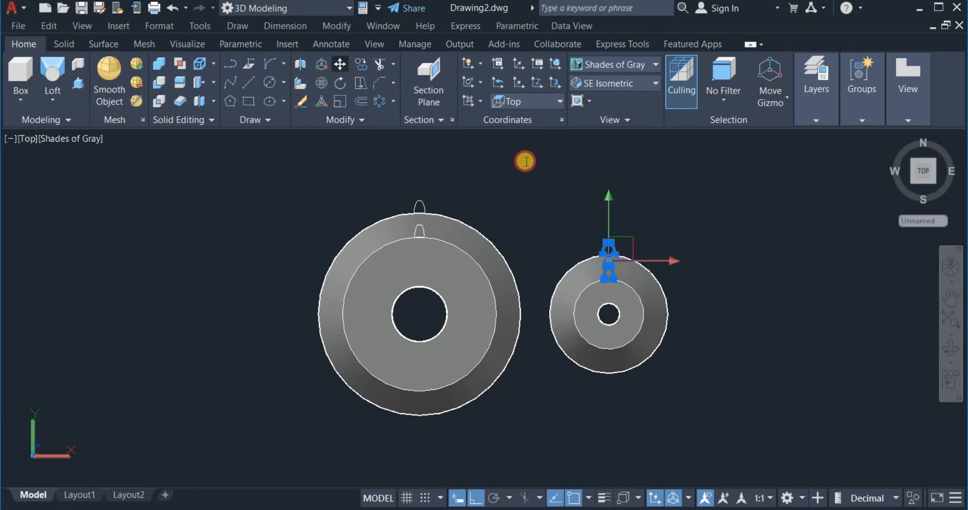
click(696, 189)
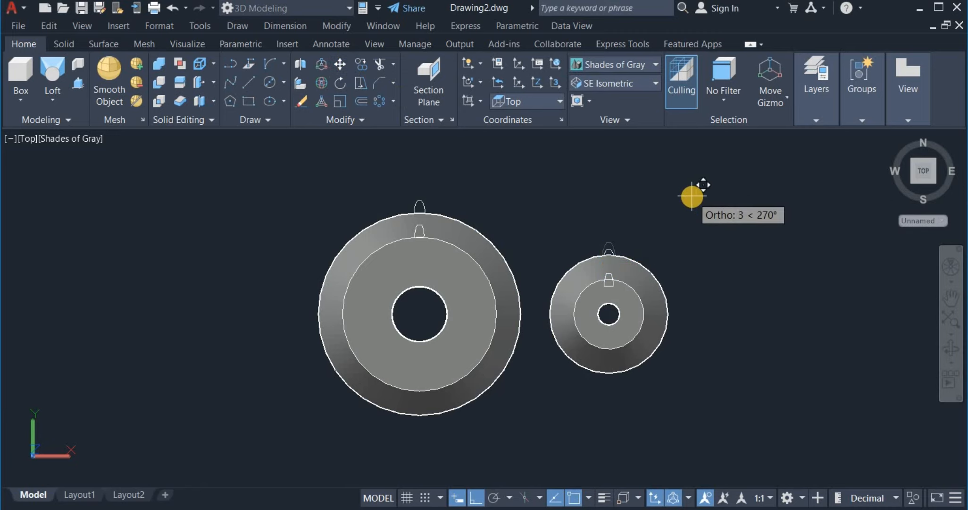
text(.2)
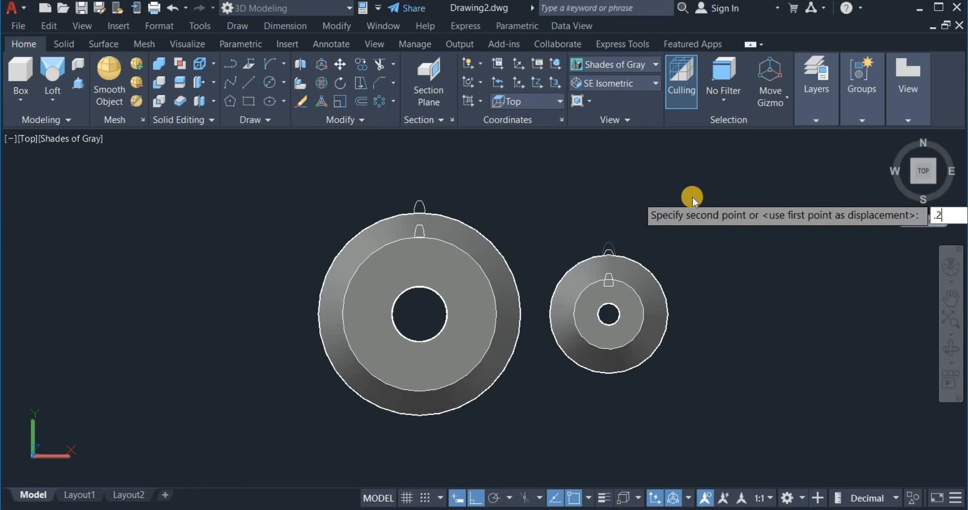
key(Return)
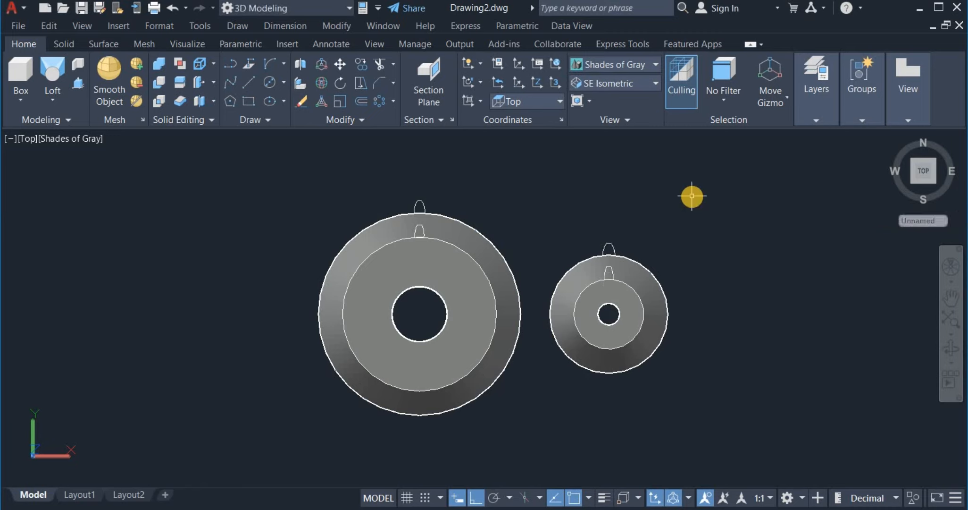
Switch to the SE Isometric view and set the UCS to Right.
click(613, 85)
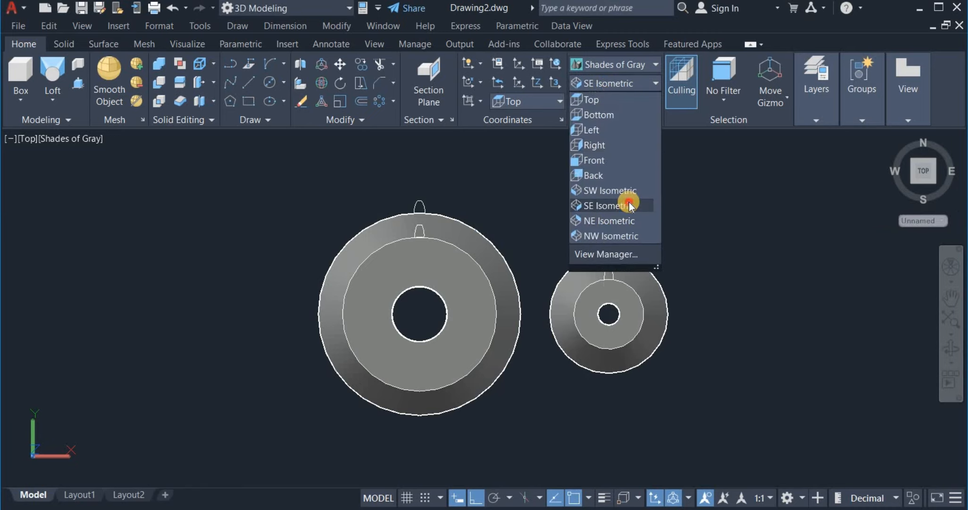
click(627, 211)
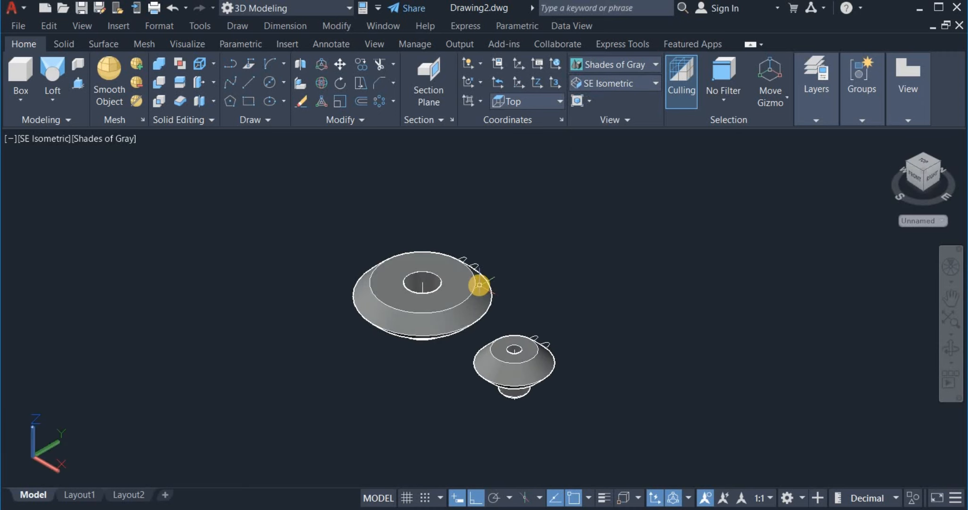
scroll(478, 284, up, 3)
scroll(478, 284, up, 2)
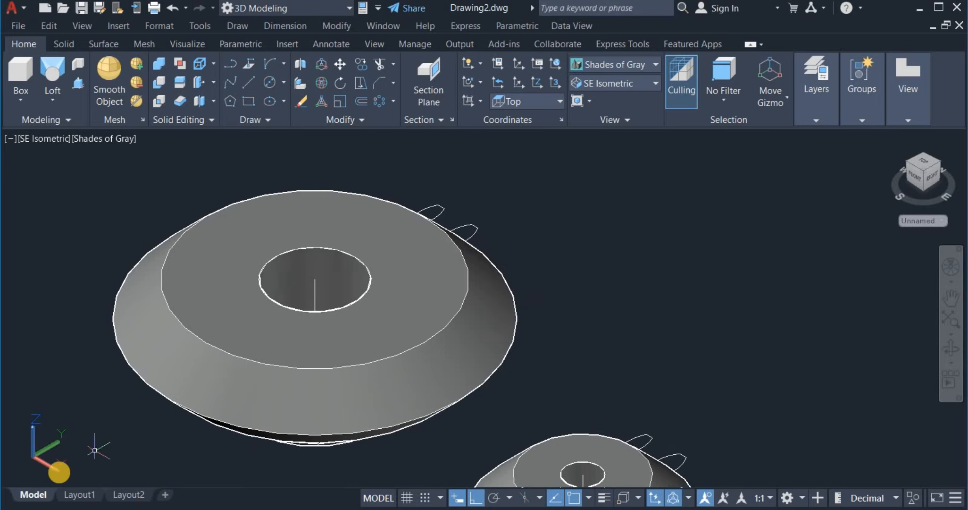
click(529, 104)
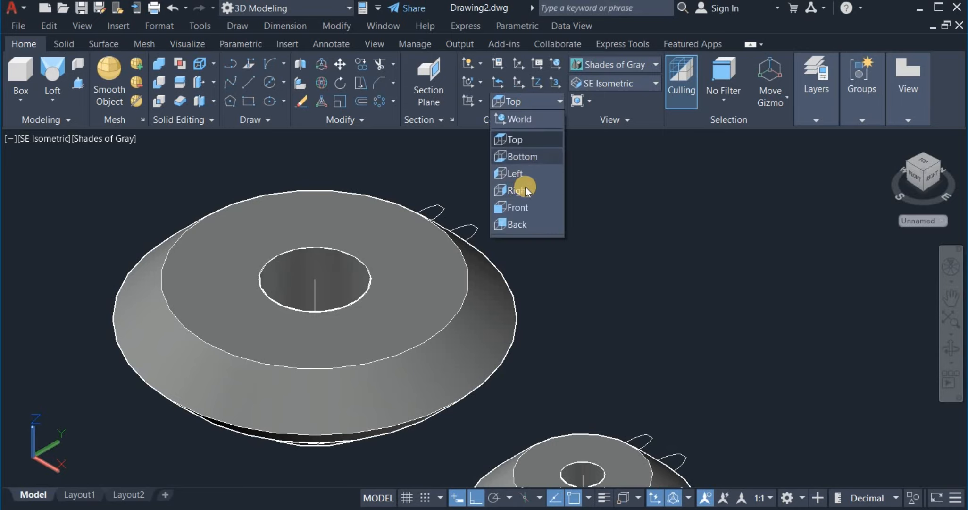
click(525, 191)
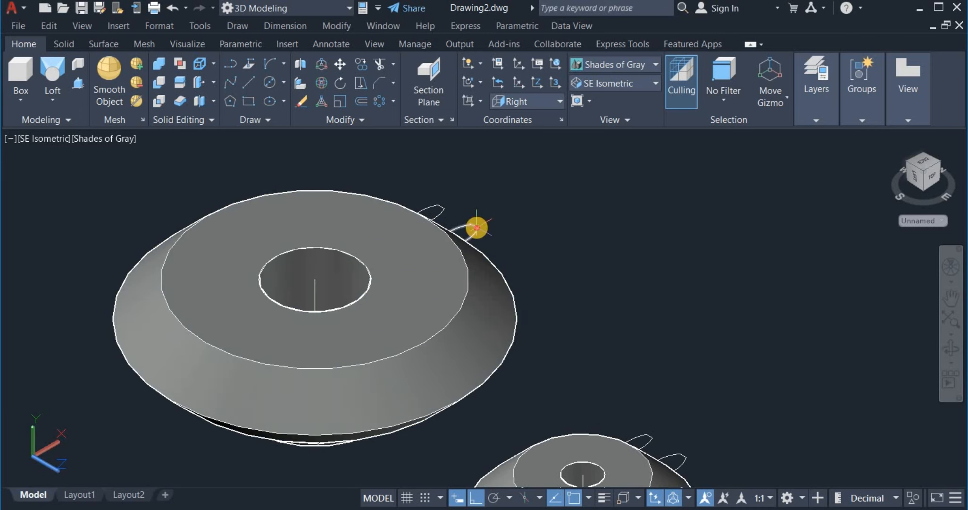
Rotate the large gear's outer tooth profile 45° about the midpoint of its base.
click(477, 228)
right_click(574, 244)
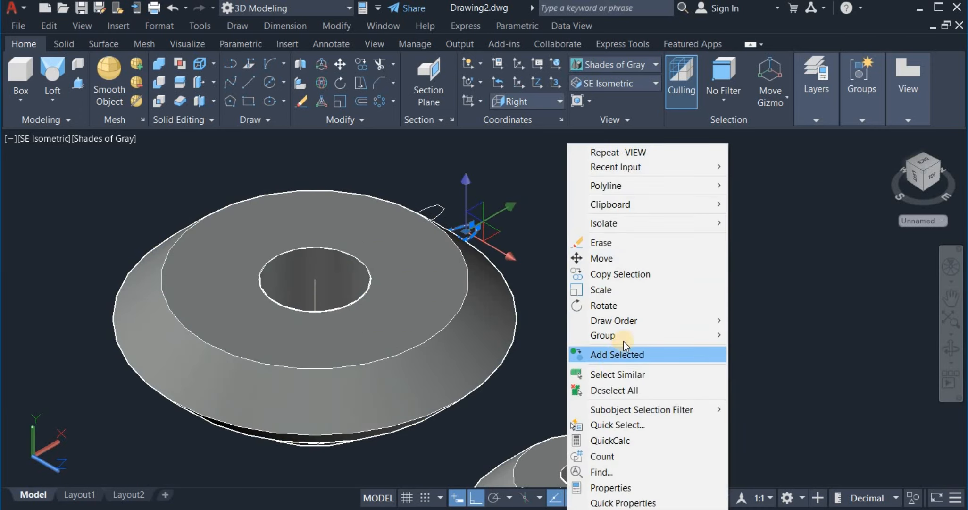
click(630, 307)
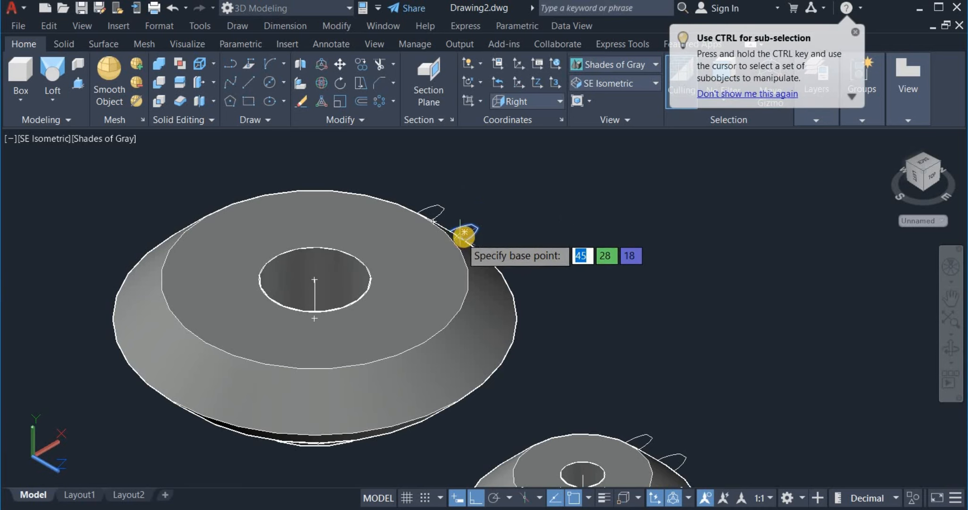
scroll(460, 238, up, 3)
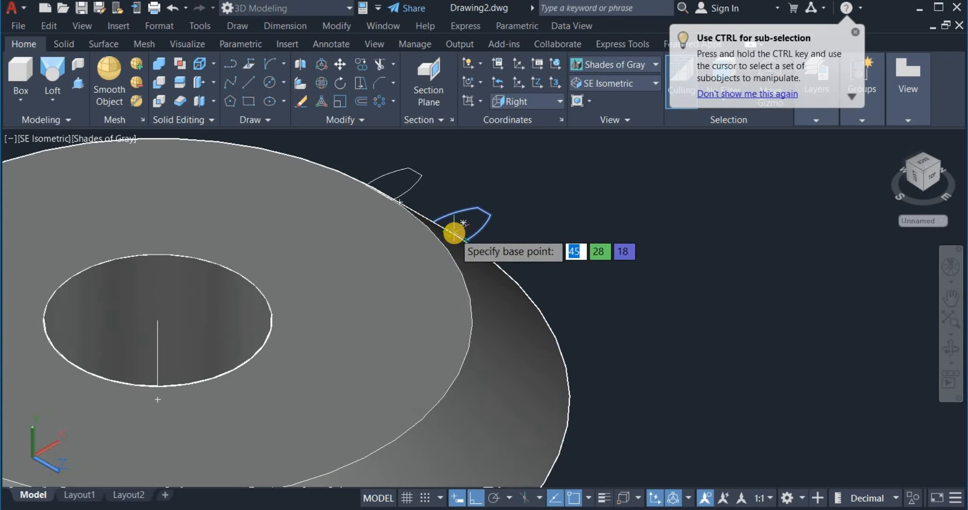
click(454, 233)
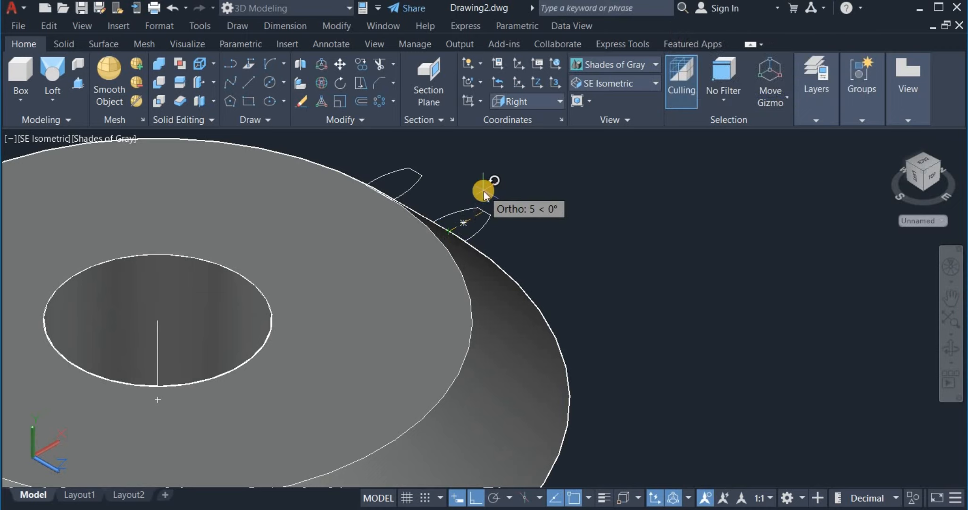
text(45)
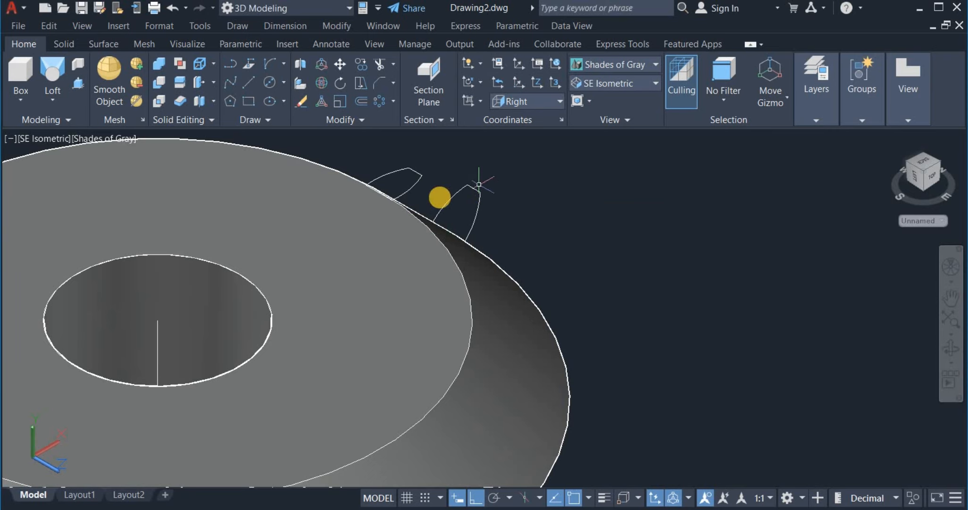
Loft the large gear's inner tooth profile to its rotated outer profile to form a solid tooth.
scroll(439, 197, down, 2)
scroll(445, 183, down, 2)
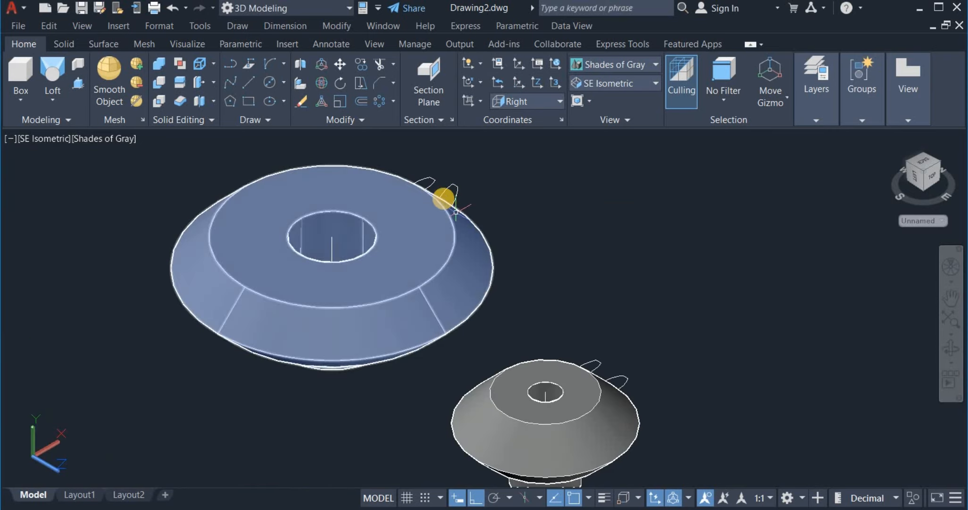
click(53, 75)
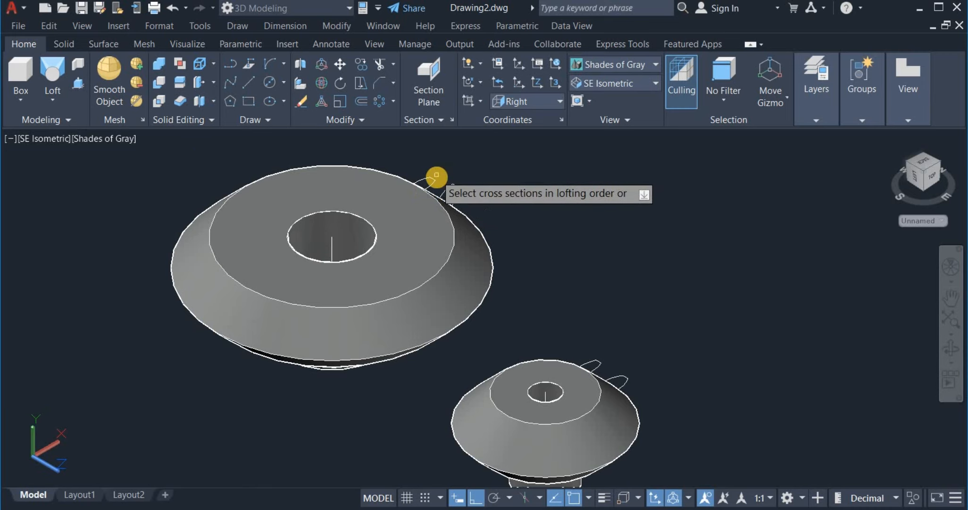
click(427, 181)
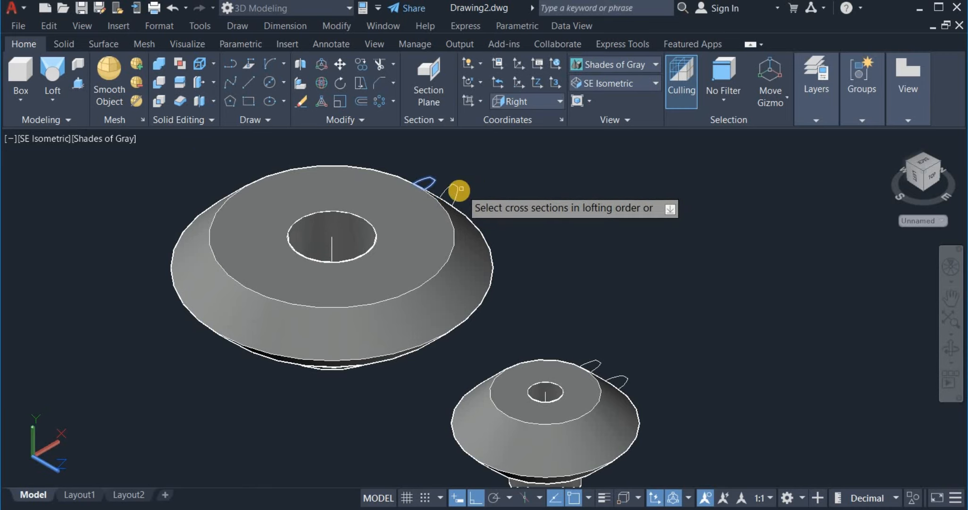
click(457, 190)
right_click(519, 173)
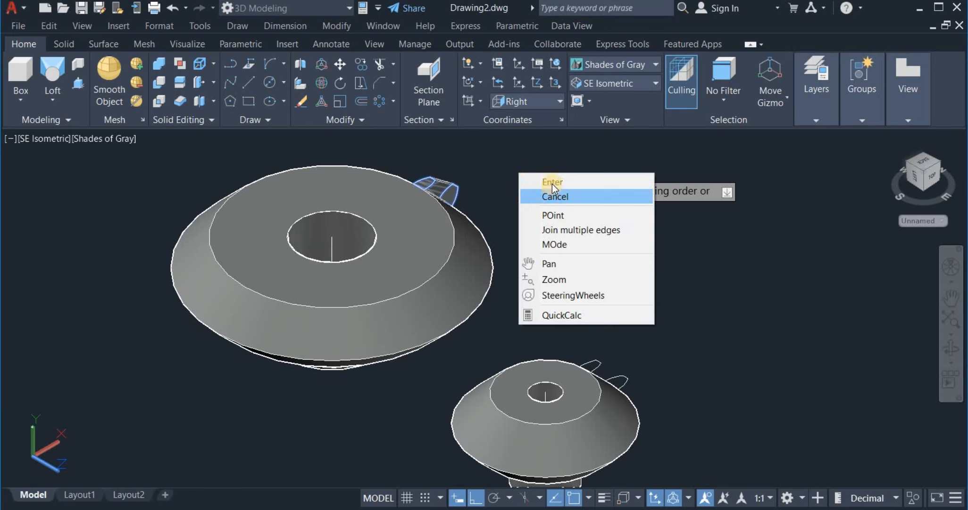
click(552, 183)
right_click(552, 182)
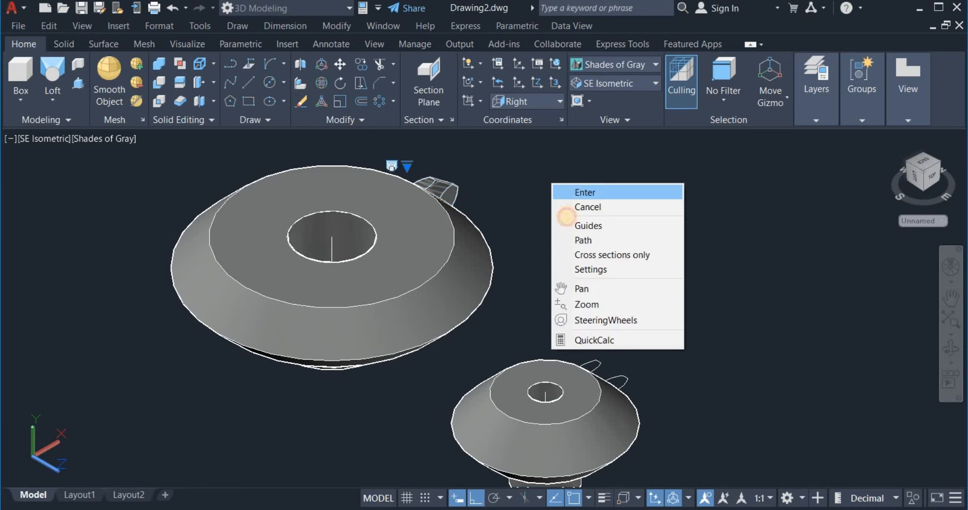
click(567, 193)
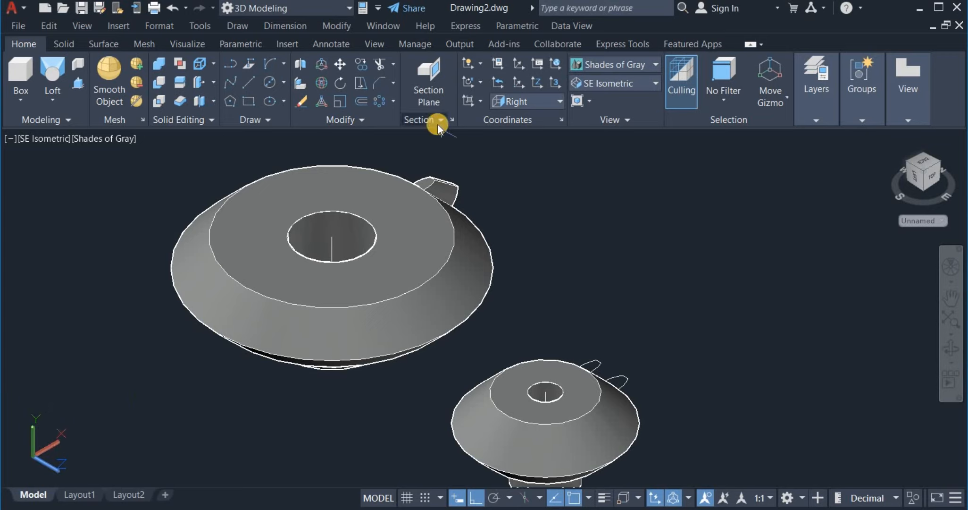
Set the UCS to Top and polar array the lofted tooth around the upper end of the large gear's axis line.
click(532, 101)
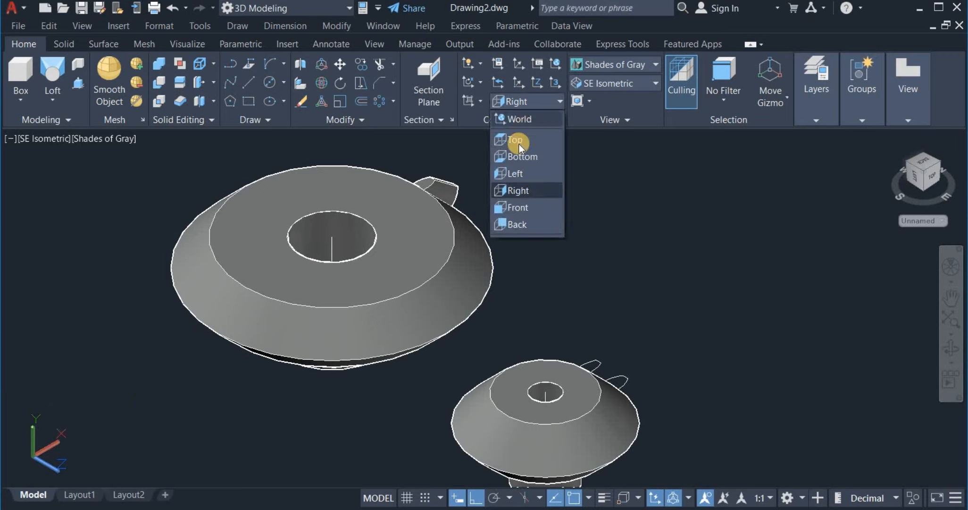
click(527, 140)
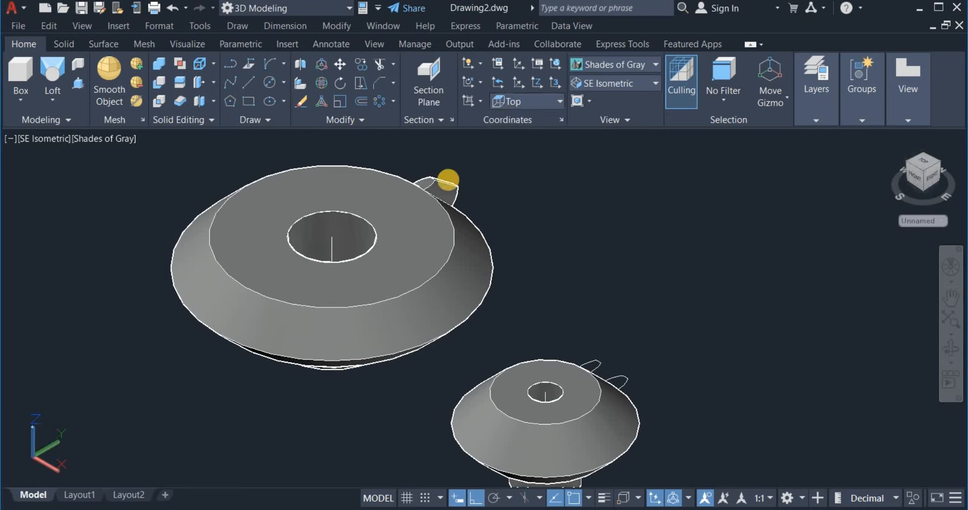
click(446, 186)
key(Return)
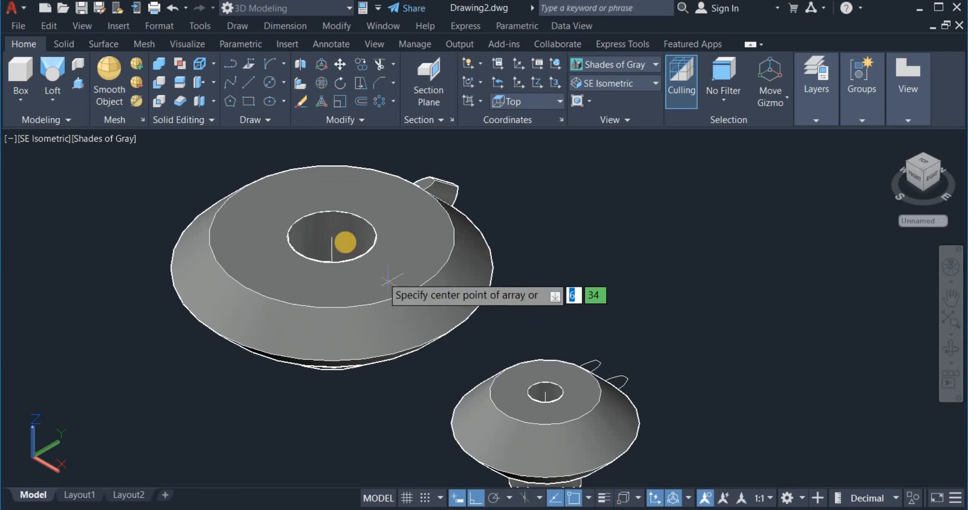
click(333, 236)
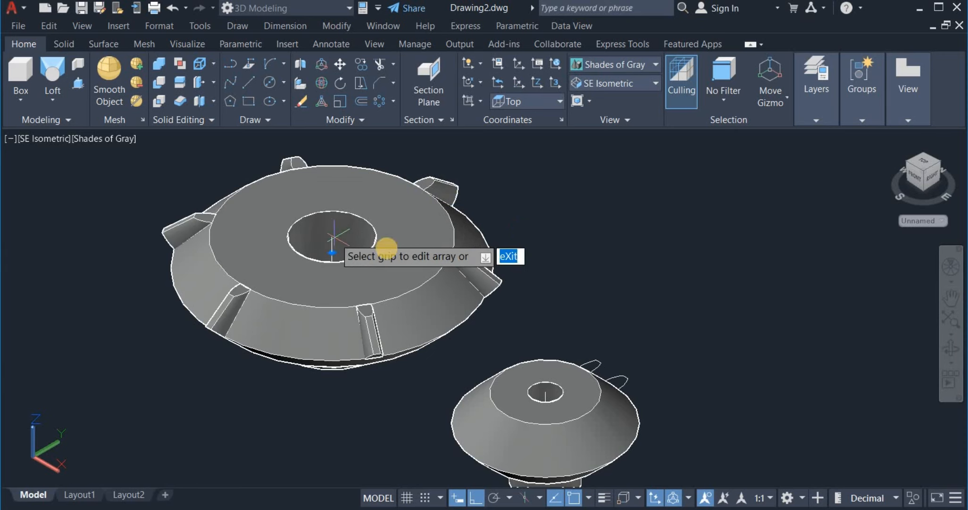
Set the number of items in the large gear's polar tooth array to 30 and finish the array.
right_click(552, 208)
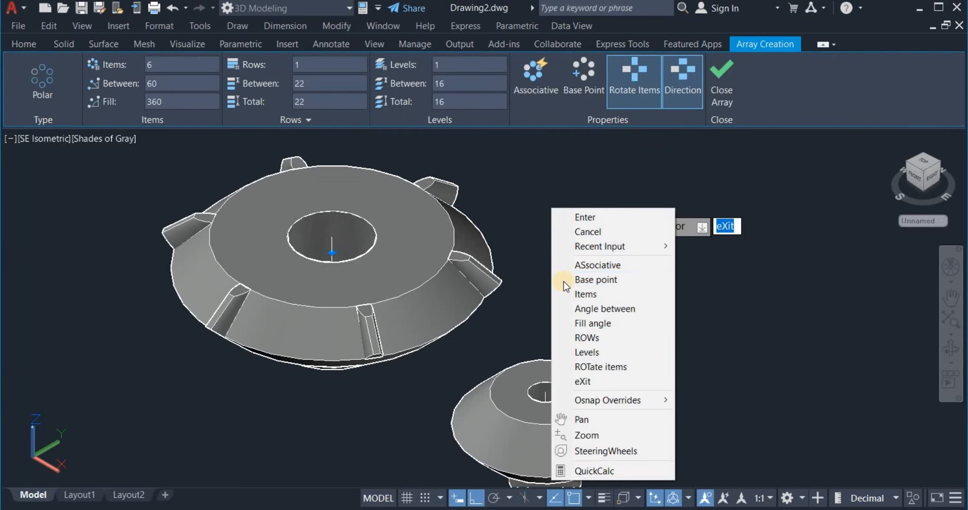
click(588, 294)
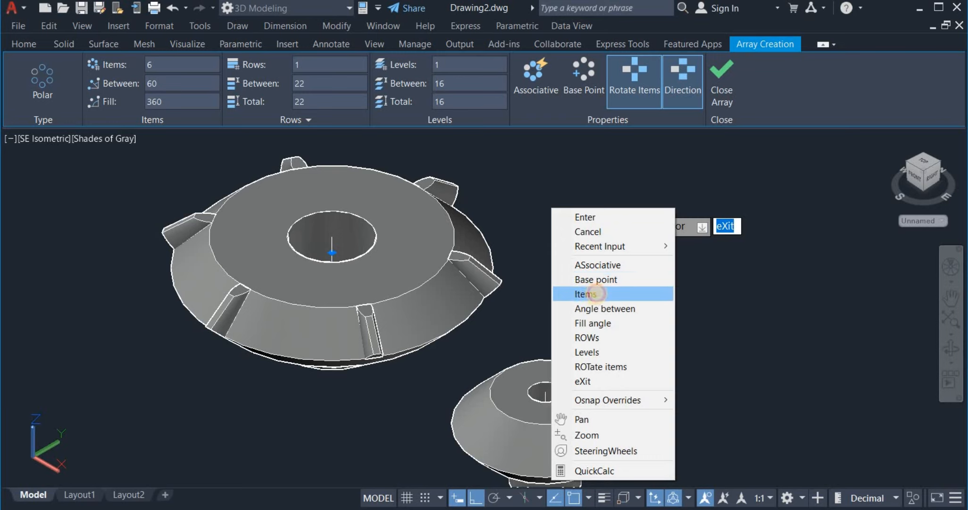
text(3)
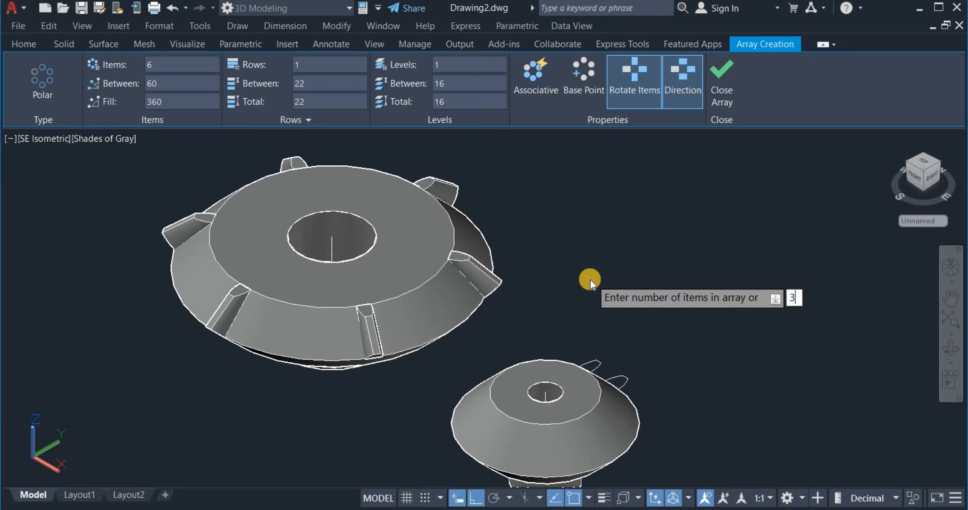
text(0)
key(Return)
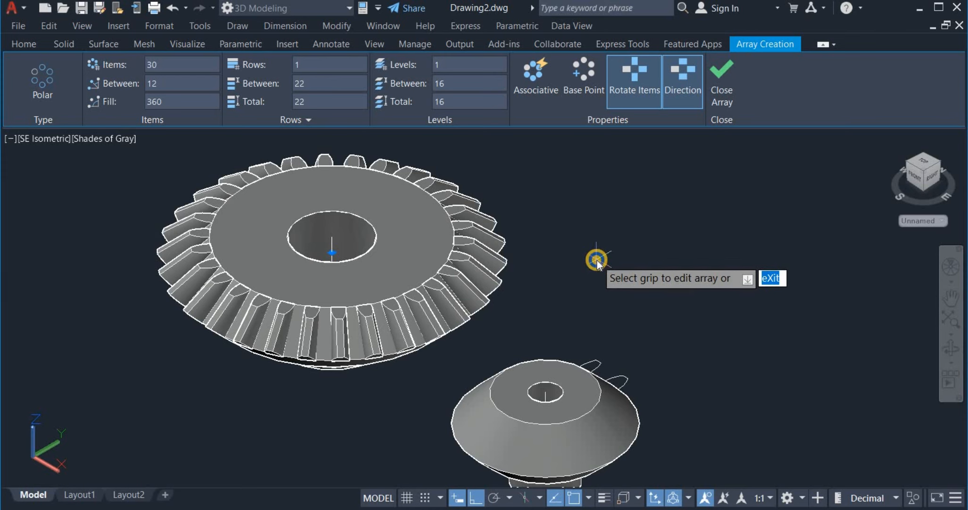
right_click(597, 263)
click(626, 244)
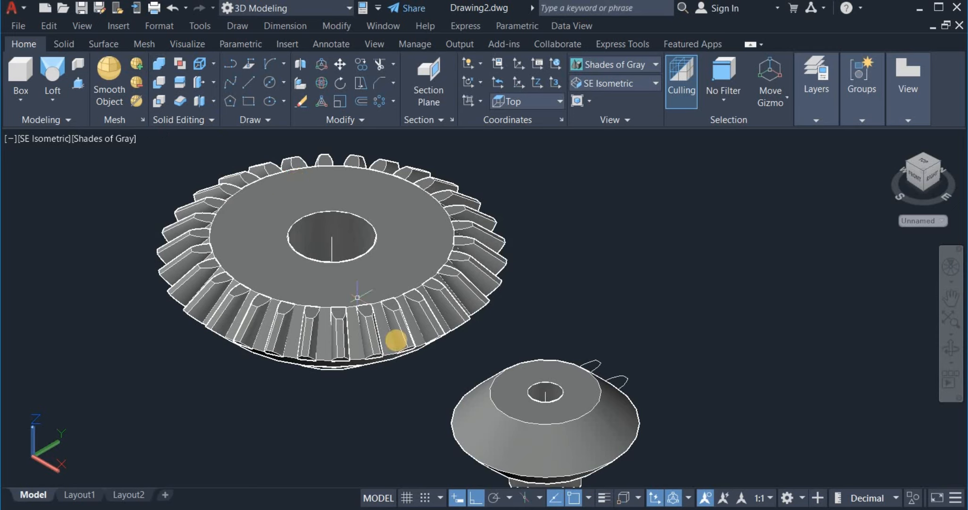
Union all the arrayed teeth with the large gear blank into a single solid.
click(160, 63)
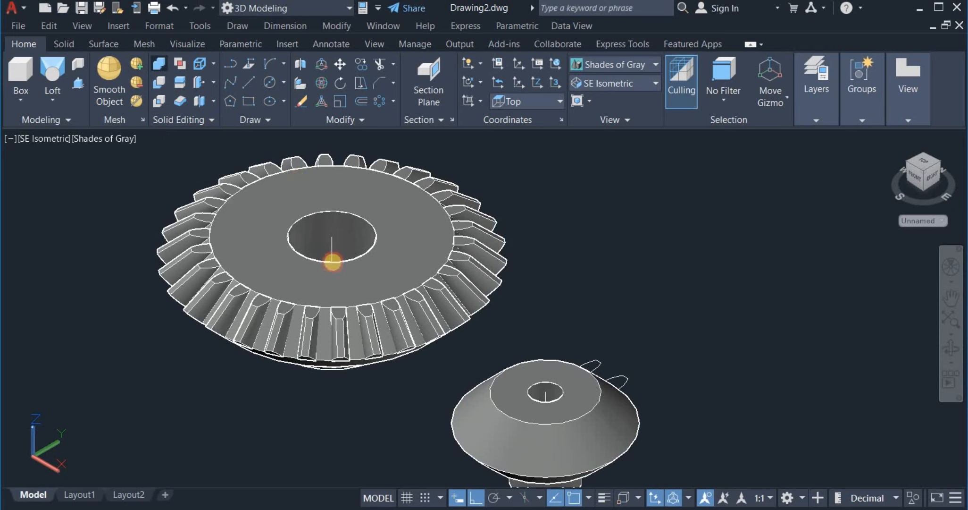
click(452, 353)
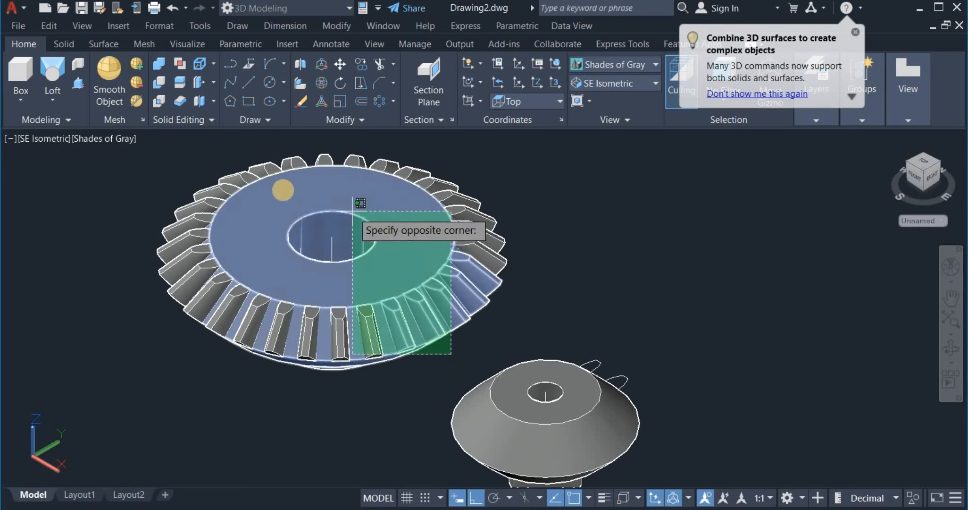
click(181, 169)
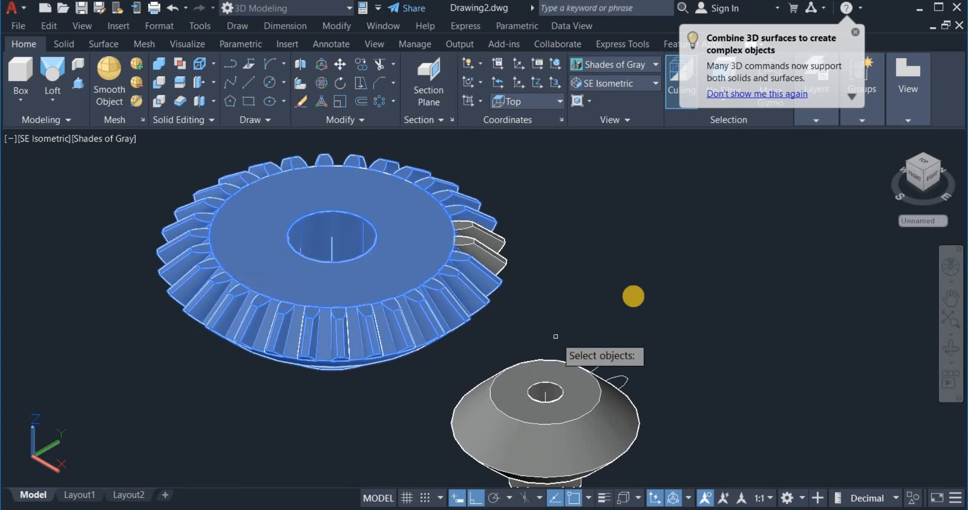
click(535, 282)
click(445, 173)
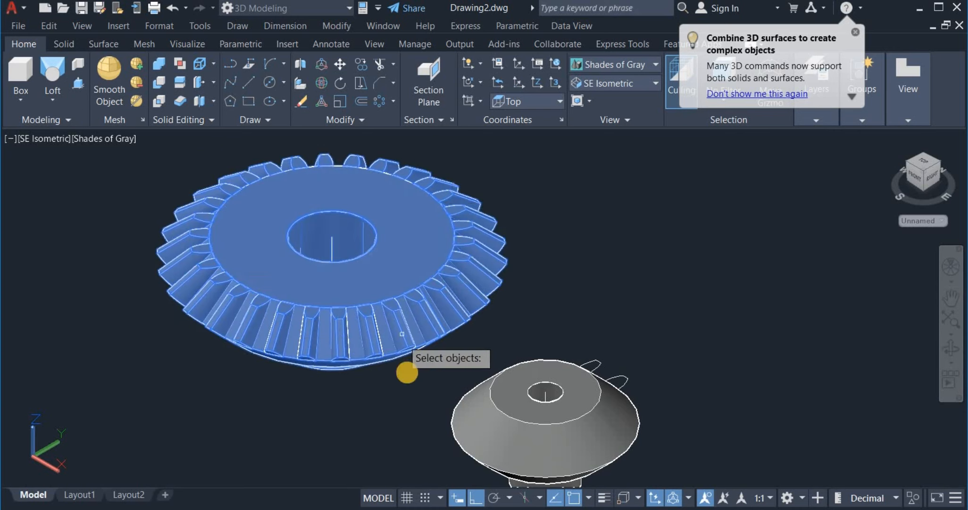
click(405, 375)
click(163, 213)
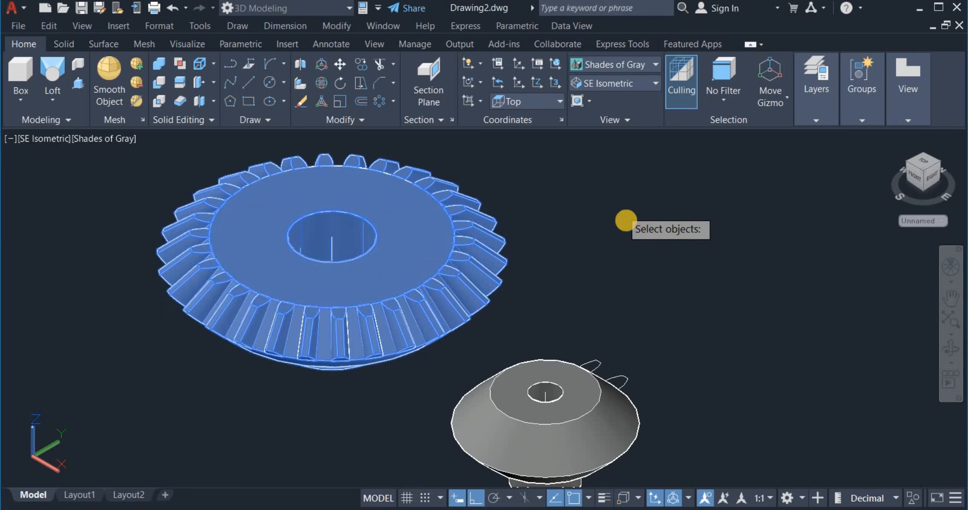
key(Return)
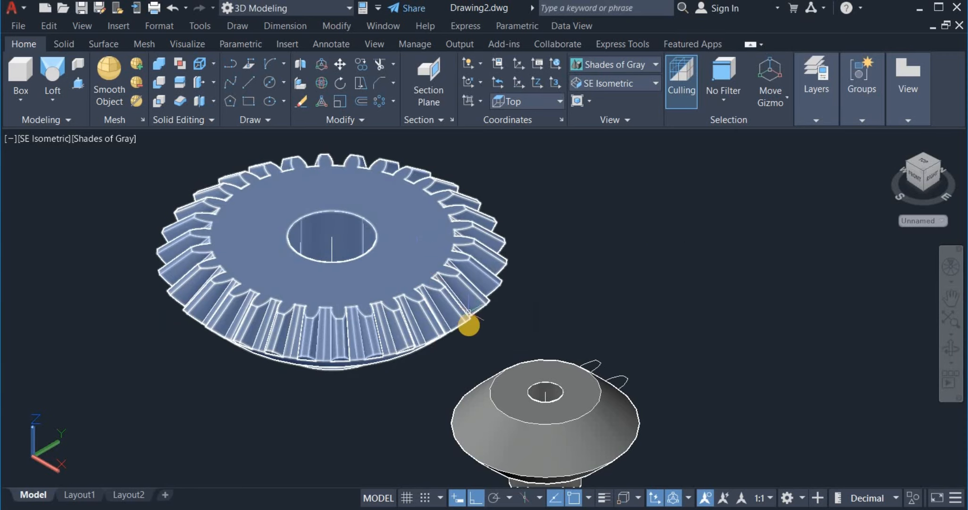
middle_drag(468, 326, 438, 240)
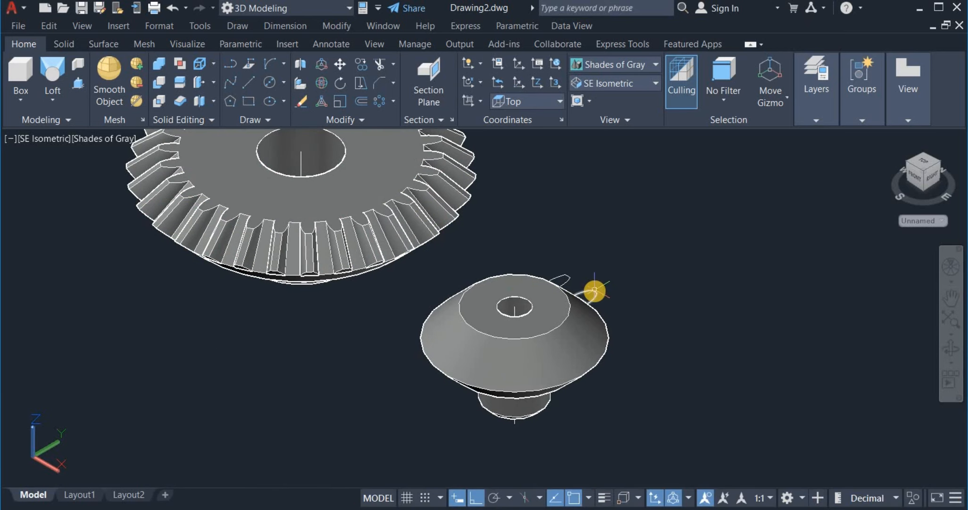
click(595, 290)
right_click(636, 213)
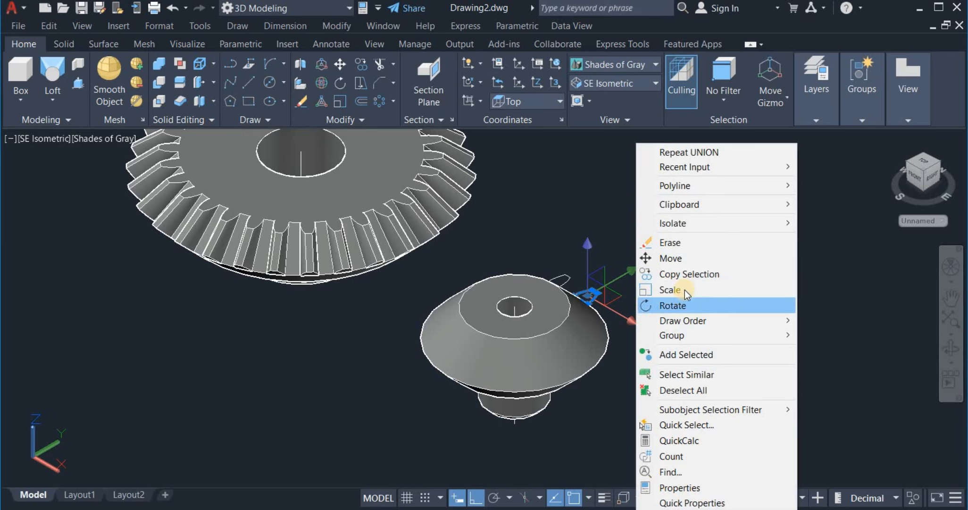
click(693, 311)
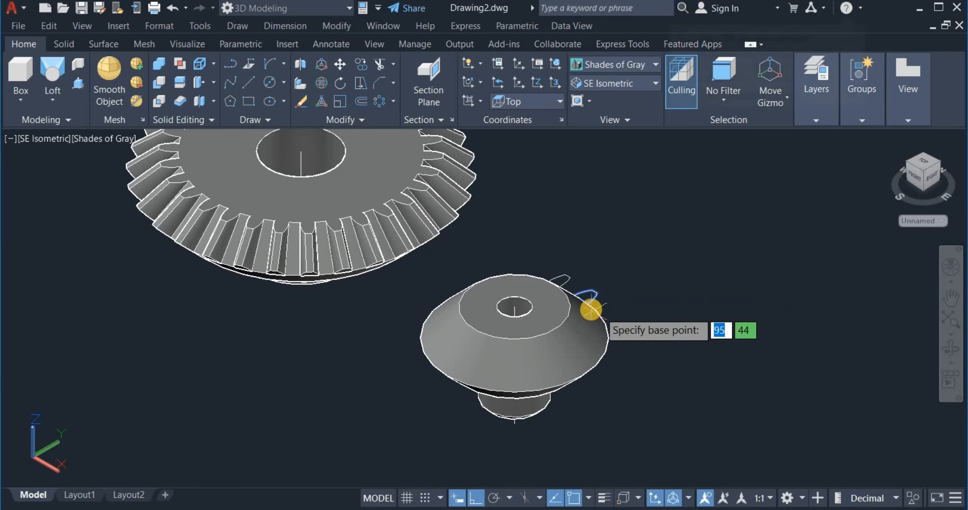
scroll(595, 304, up, 6)
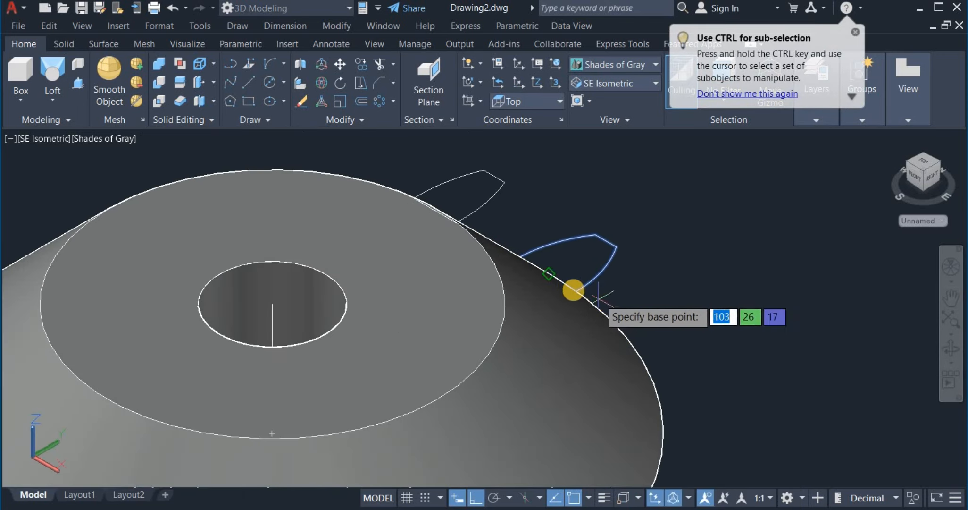
click(558, 278)
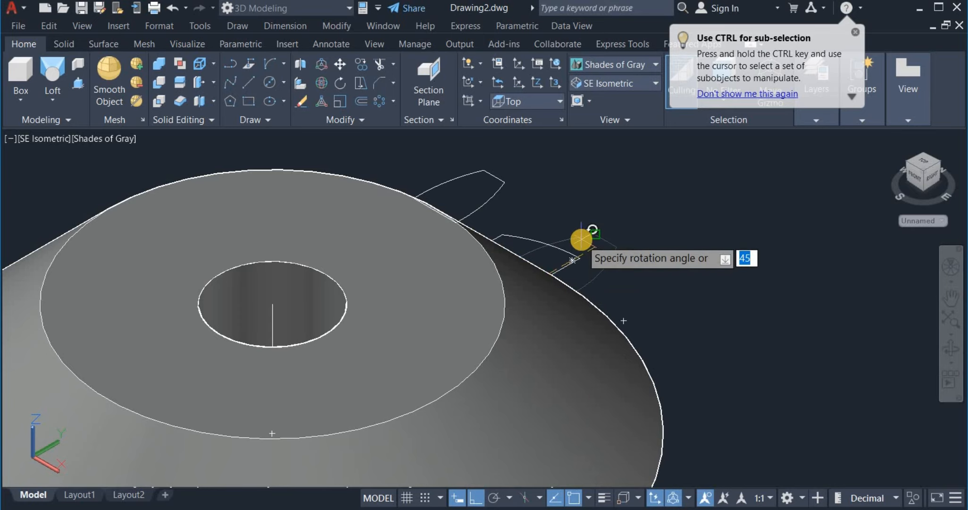
click(573, 269)
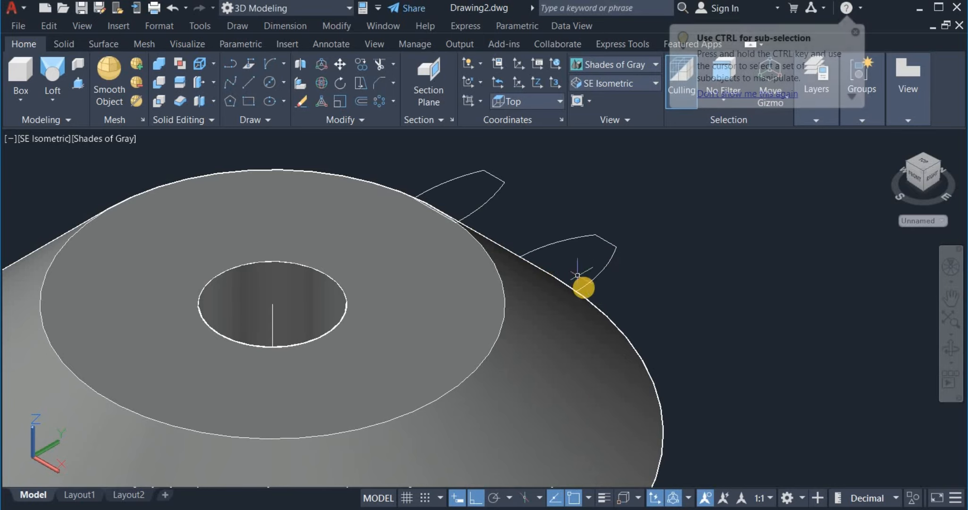
click(493, 379)
click(61, 443)
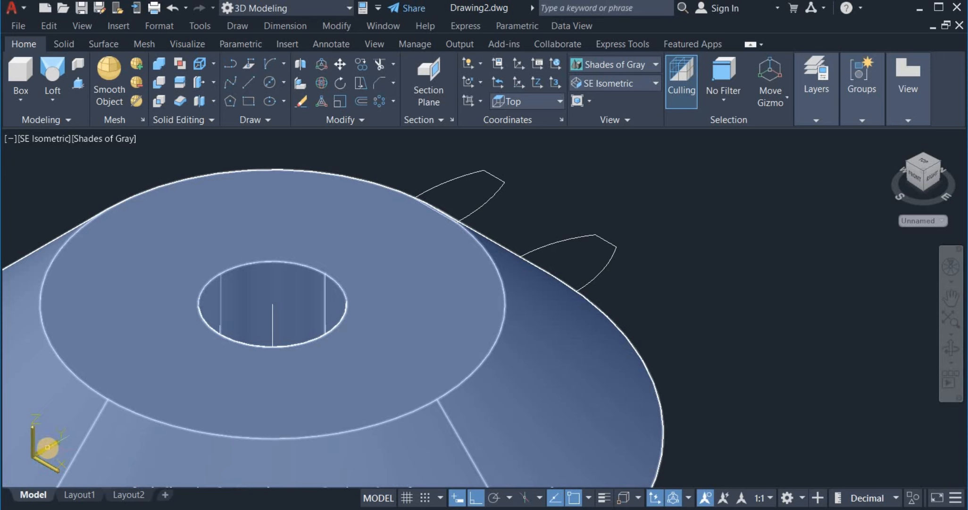
key(Escape)
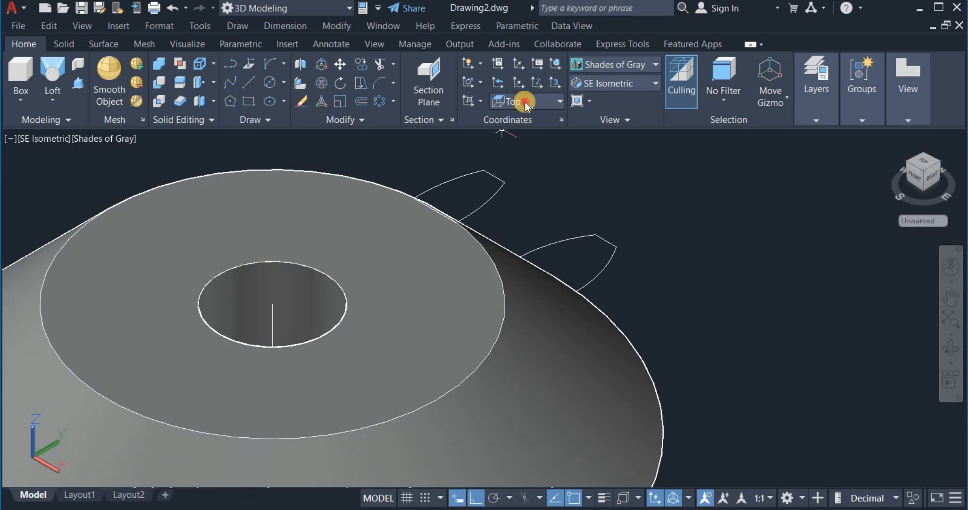
Set the UCS to Right and rotate the small gear's outer tooth profile 45° about the midpoint of its base.
click(526, 101)
click(537, 191)
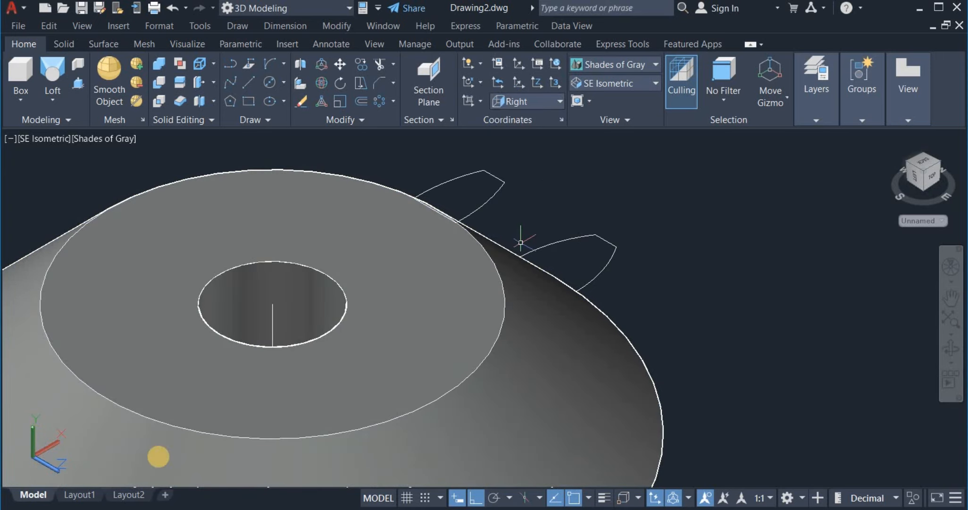
click(613, 245)
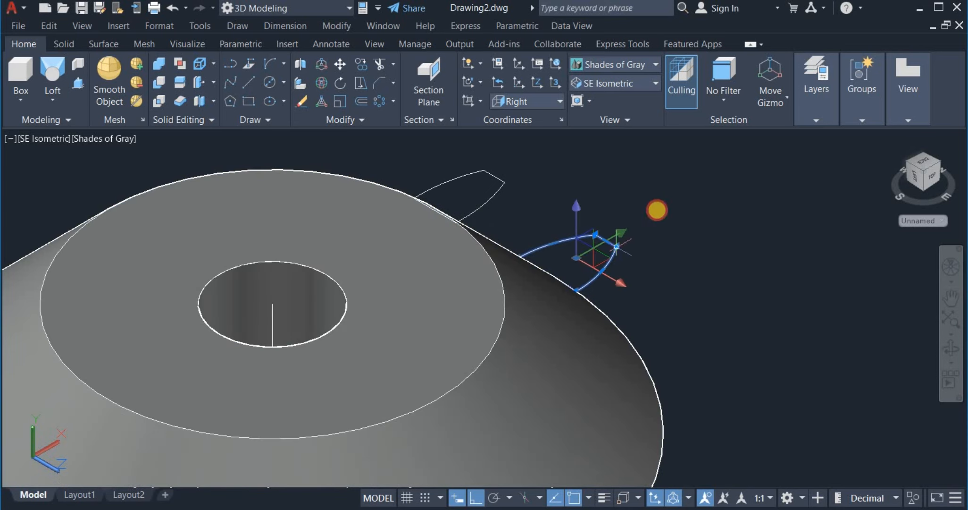
right_click(688, 219)
click(708, 306)
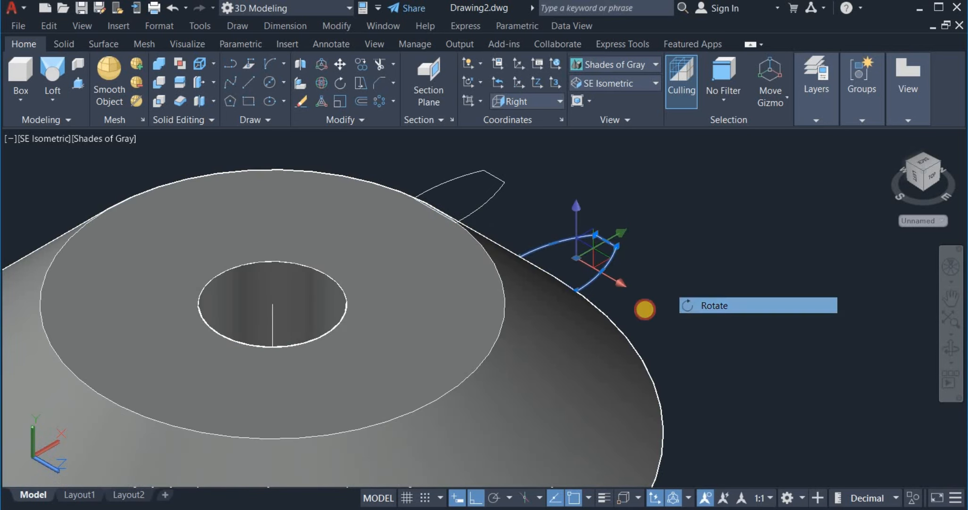
click(558, 271)
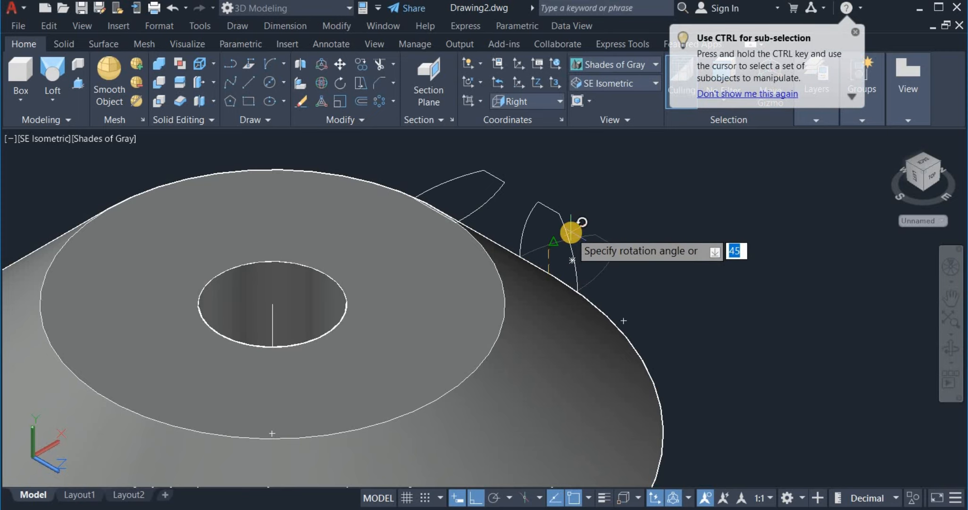
text(45)
key(Return)
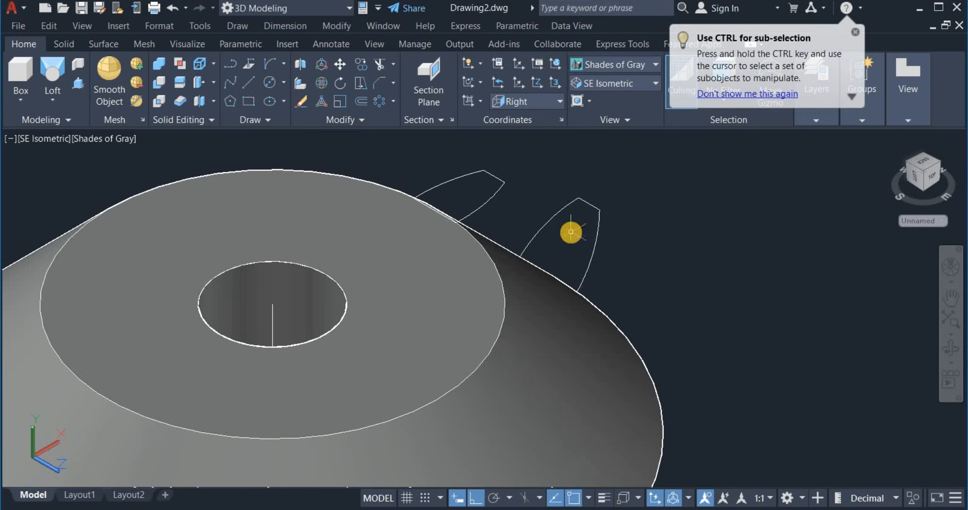
click(480, 238)
Loft the small gear's inner tooth profile to its rotated outer profile using cross sections only.
click(51, 65)
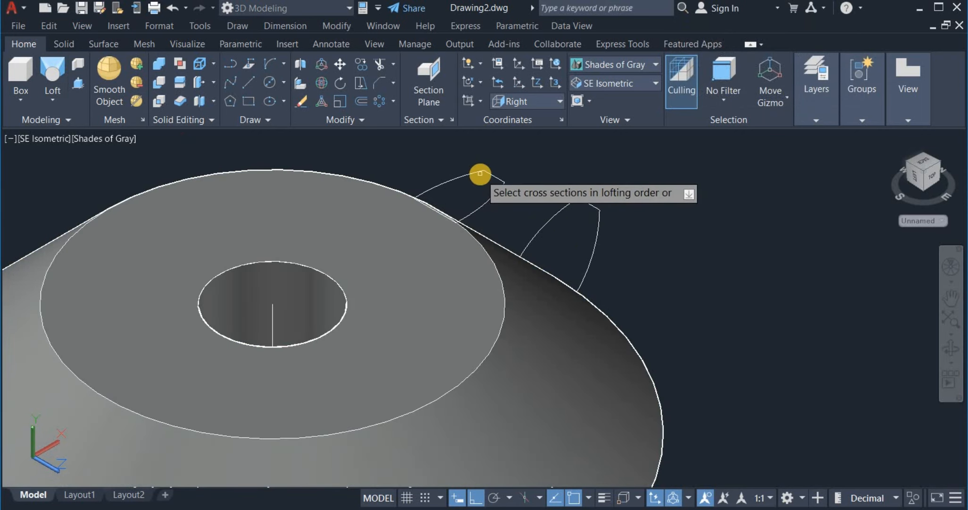
click(485, 171)
click(590, 205)
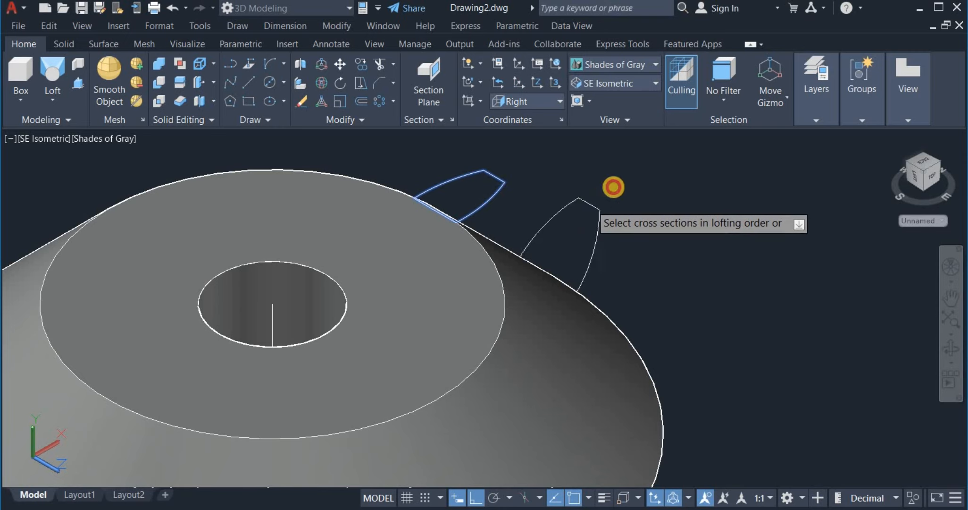
right_click(627, 182)
click(632, 186)
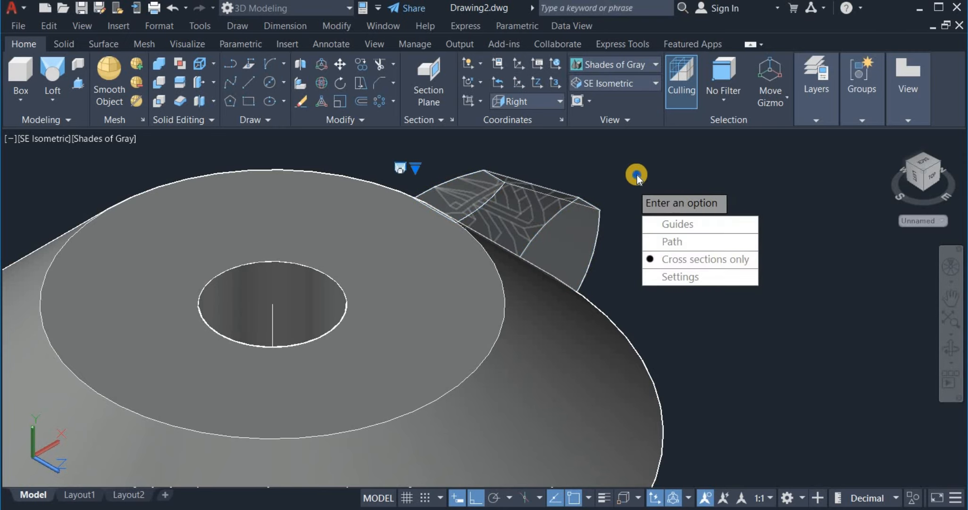
right_click(637, 175)
click(650, 186)
scroll(642, 194, down, 2)
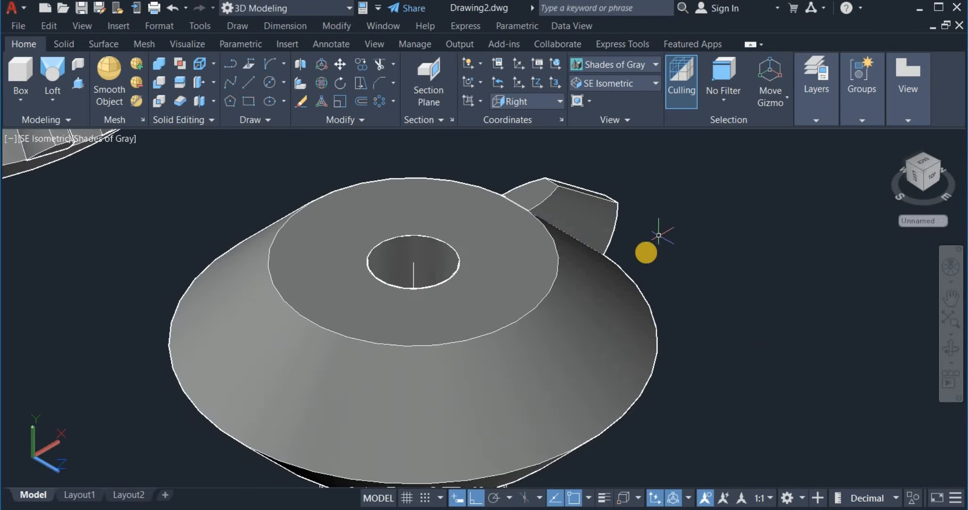
click(381, 100)
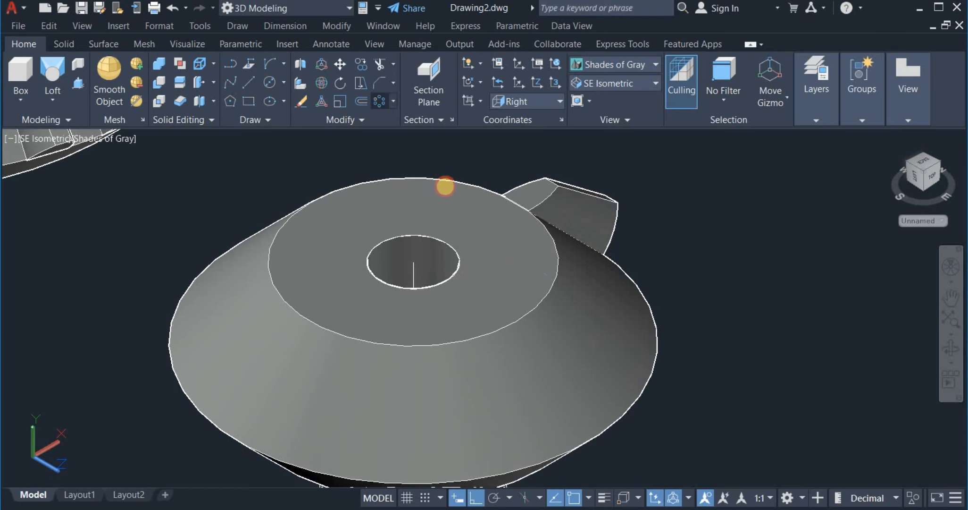
click(600, 222)
right_click(683, 207)
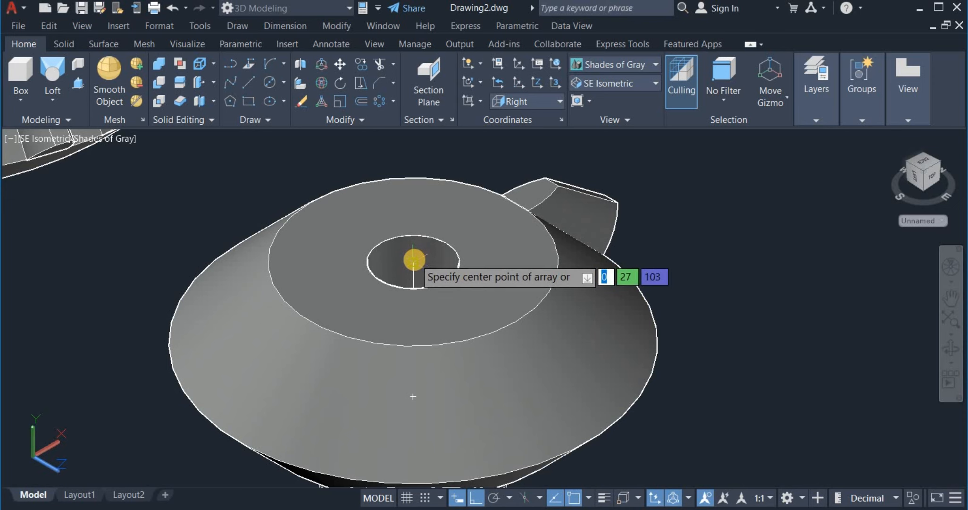
click(414, 257)
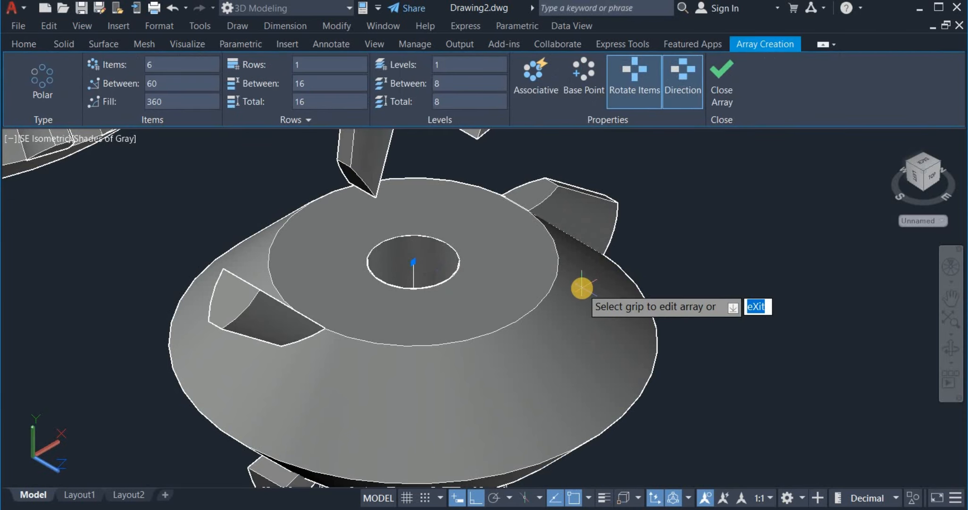
right_click(582, 288)
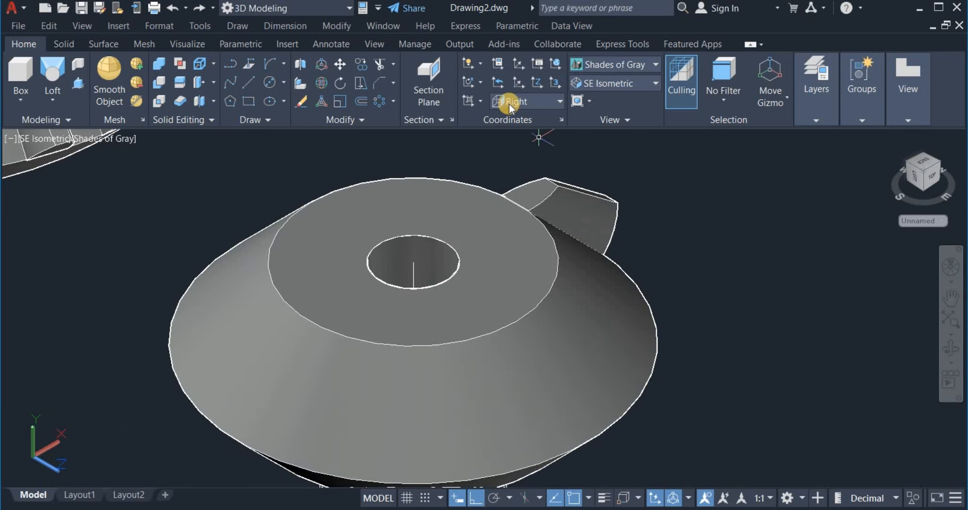
Set the UCS to Top and polar-array the small gear's lofted tooth about the centre of the gear's bore.
click(526, 101)
click(532, 141)
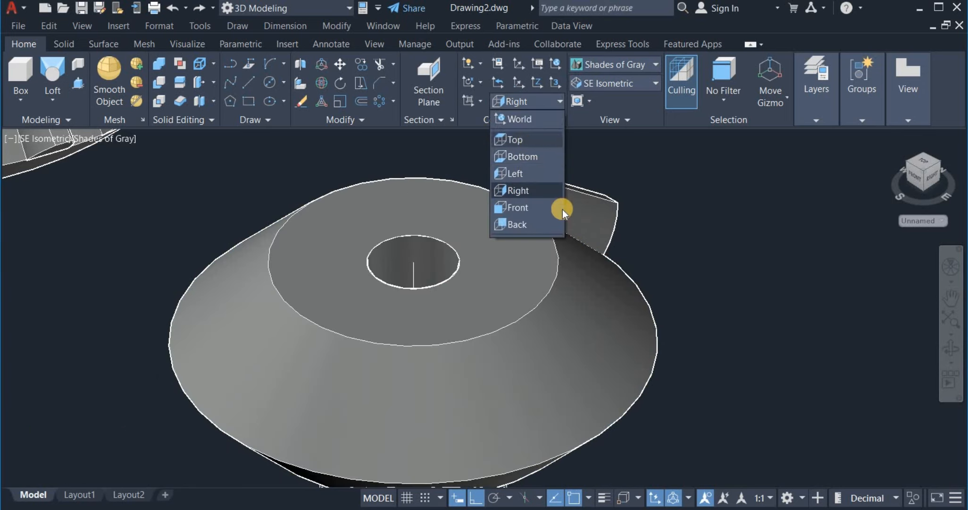
click(382, 101)
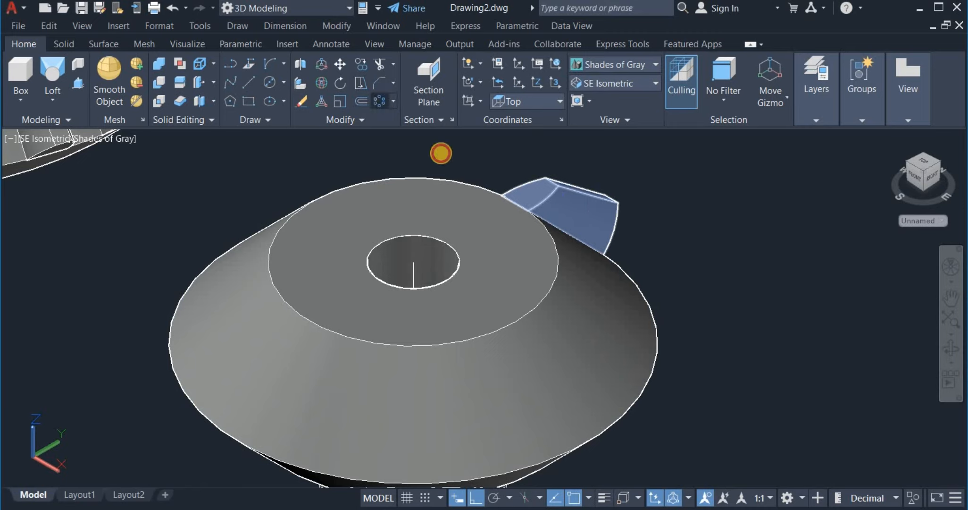
click(613, 201)
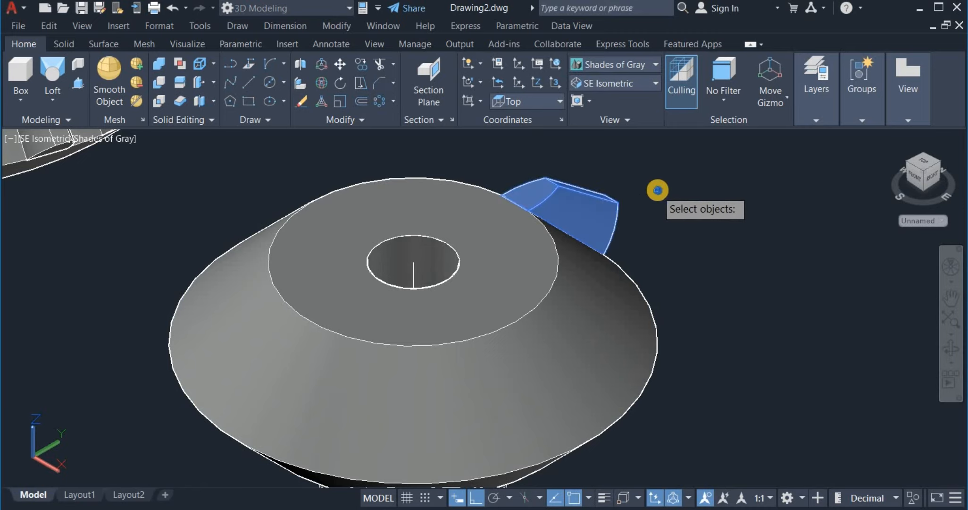
key(Return)
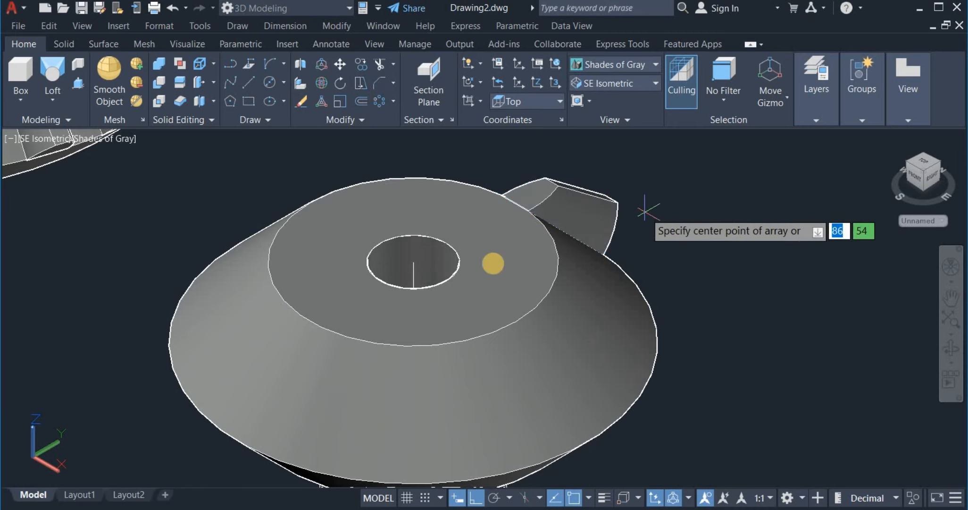
click(414, 261)
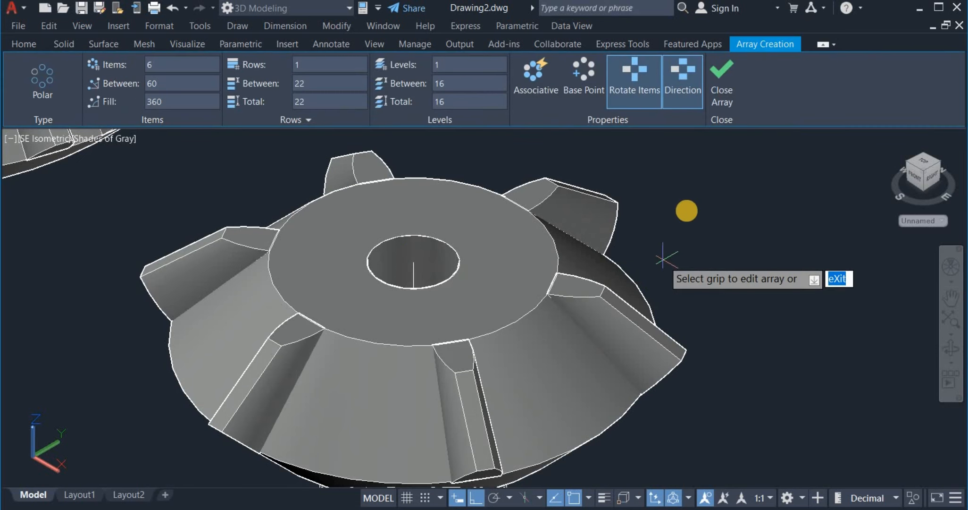
Set the number of items in the small gear's polar tooth array to 15 and finish the array.
right_click(685, 209)
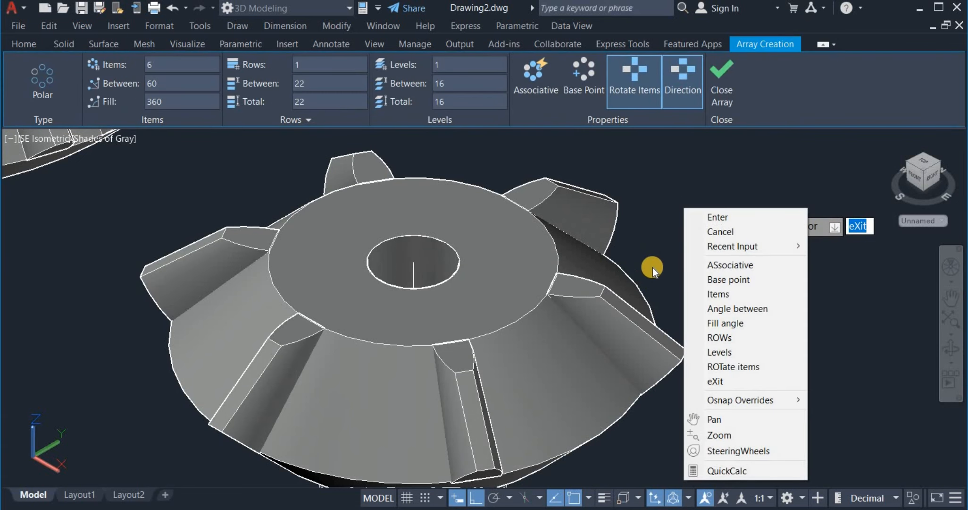
click(718, 294)
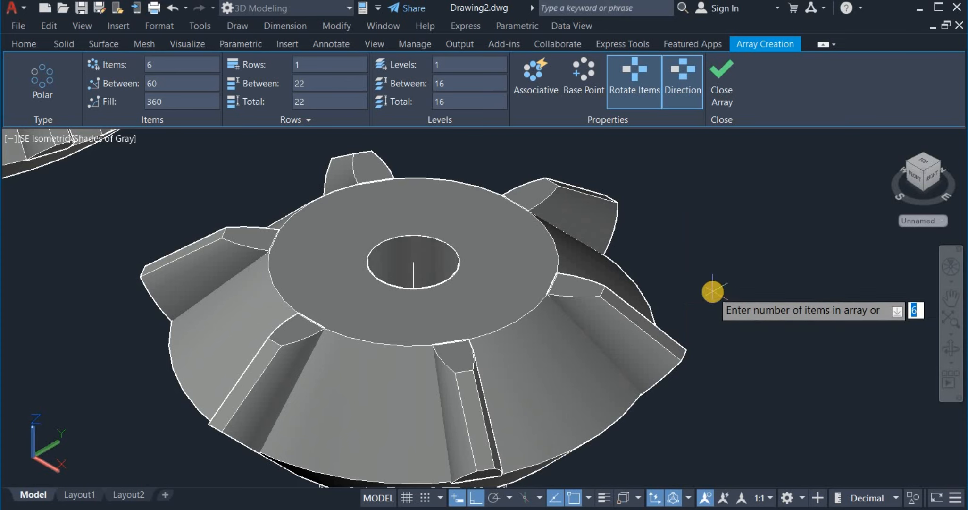
text(15)
key(Return)
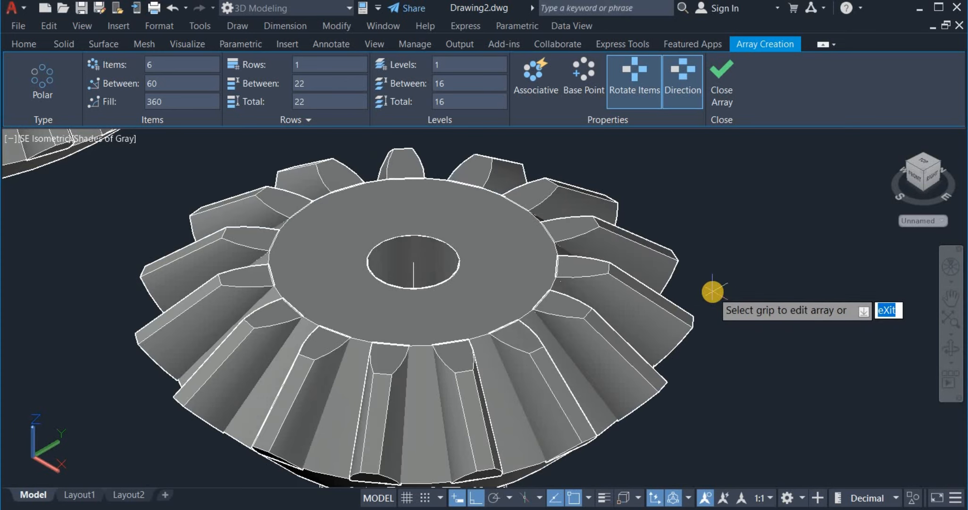
right_click(709, 215)
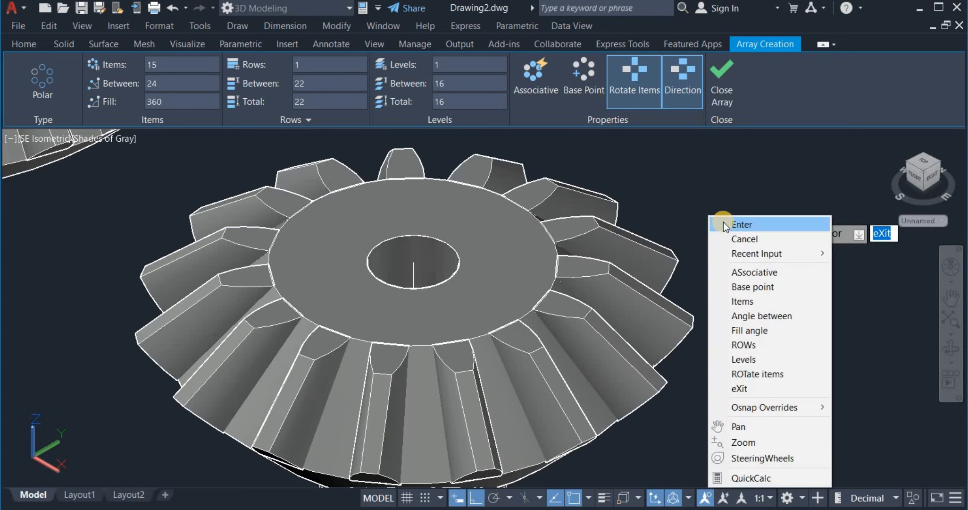
click(724, 222)
Union all the arrayed teeth with the small gear blank into a single solid.
click(538, 244)
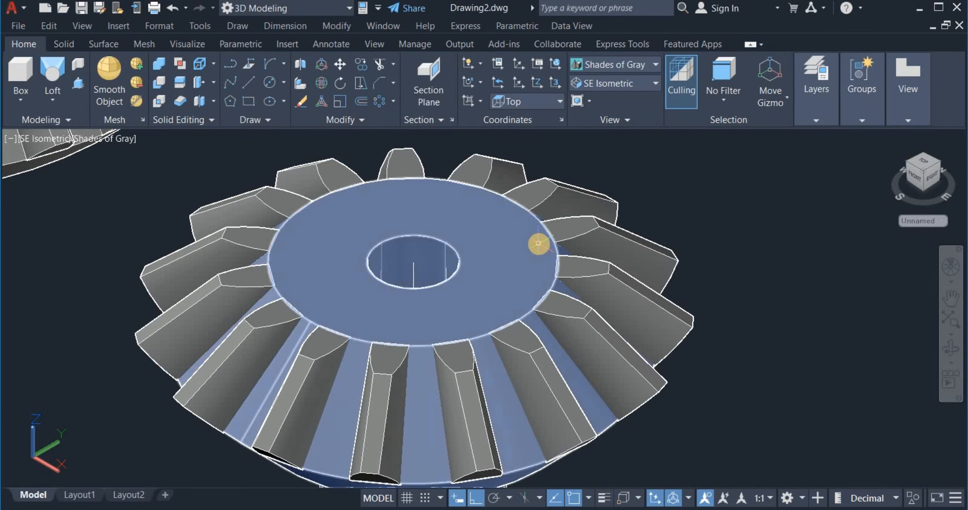
scroll(538, 244, down, 2)
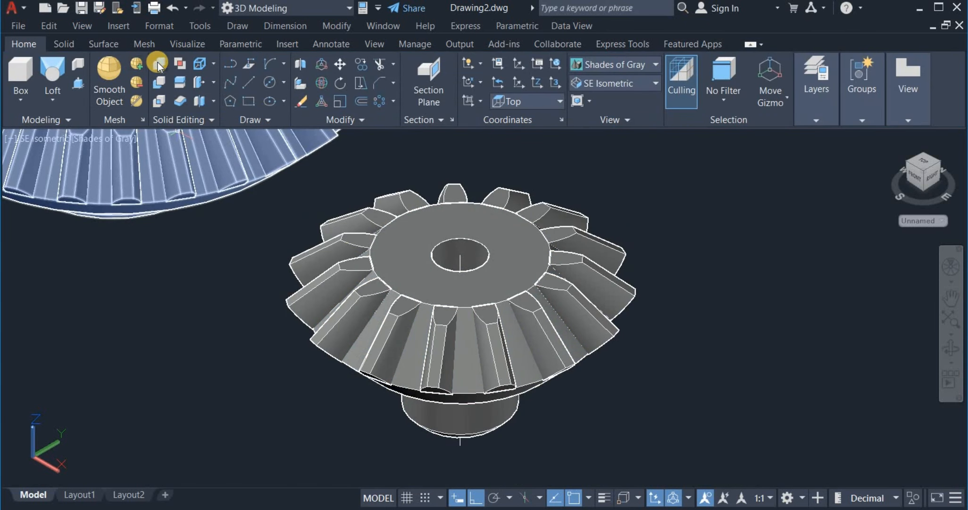
click(626, 437)
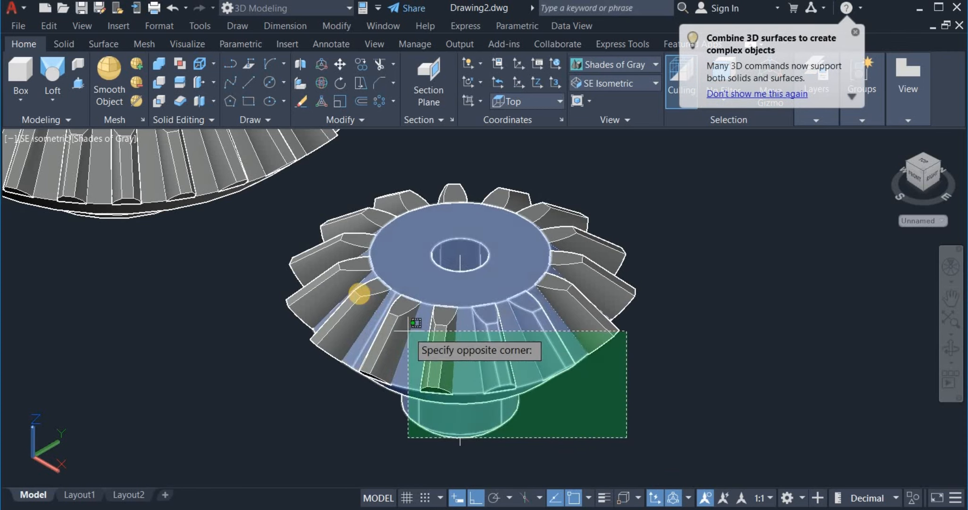
click(297, 204)
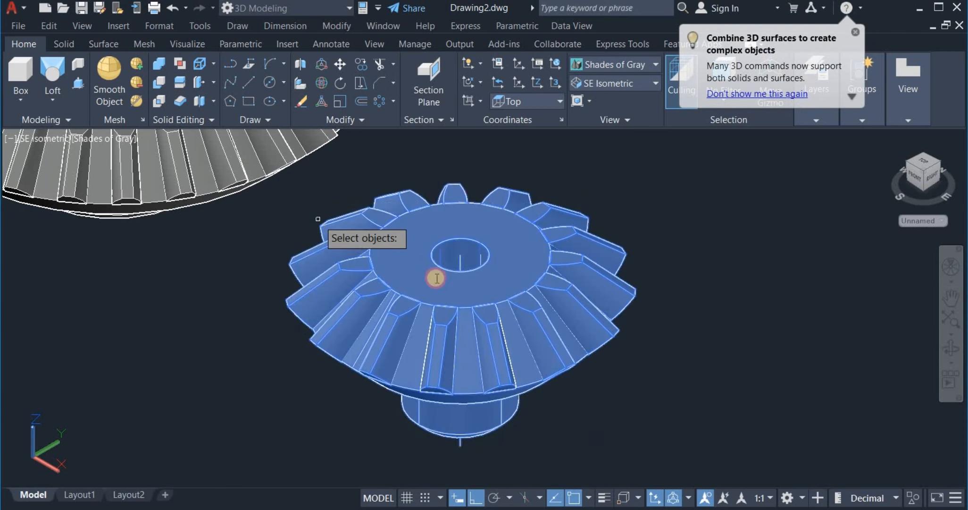
click(614, 394)
click(411, 168)
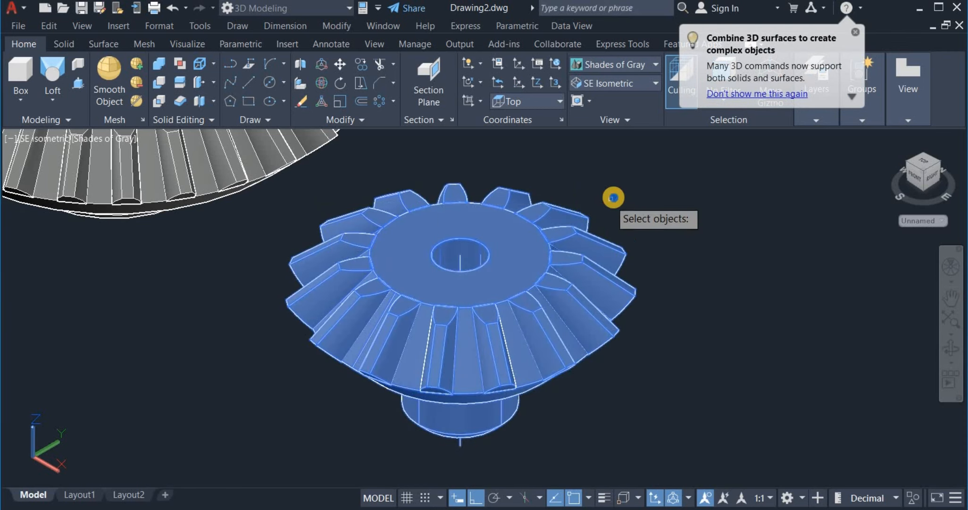
key(Return)
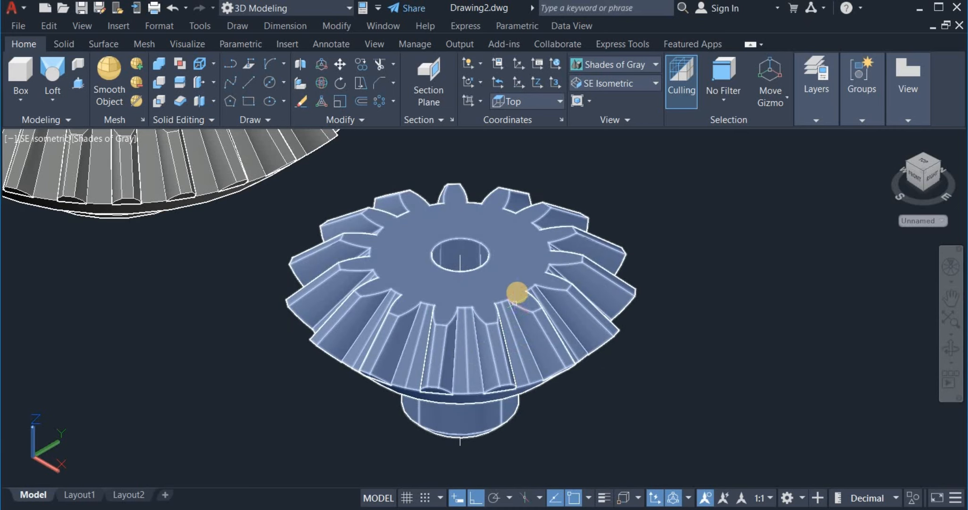
Hide the finished small gear solid to expose the leftover construction geometry inside it.
click(517, 291)
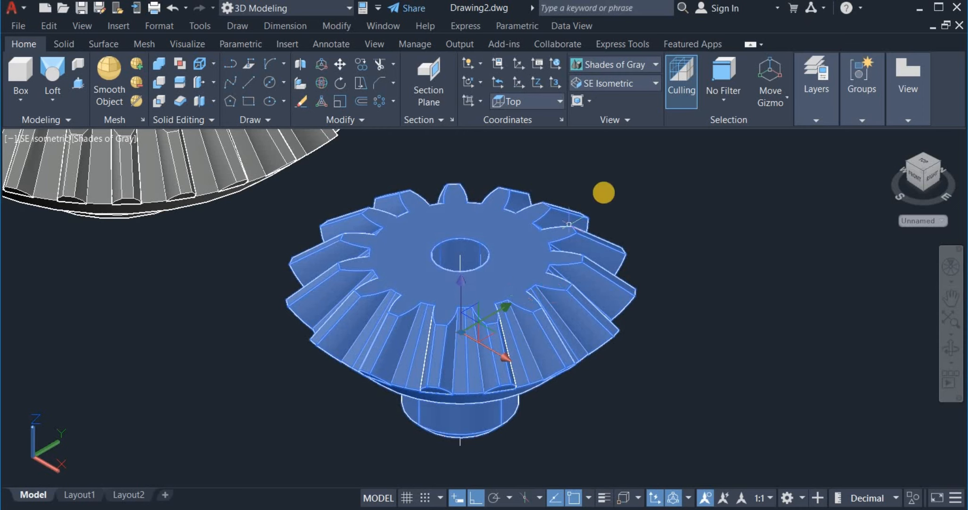
right_click(621, 184)
mouse_move(651, 224)
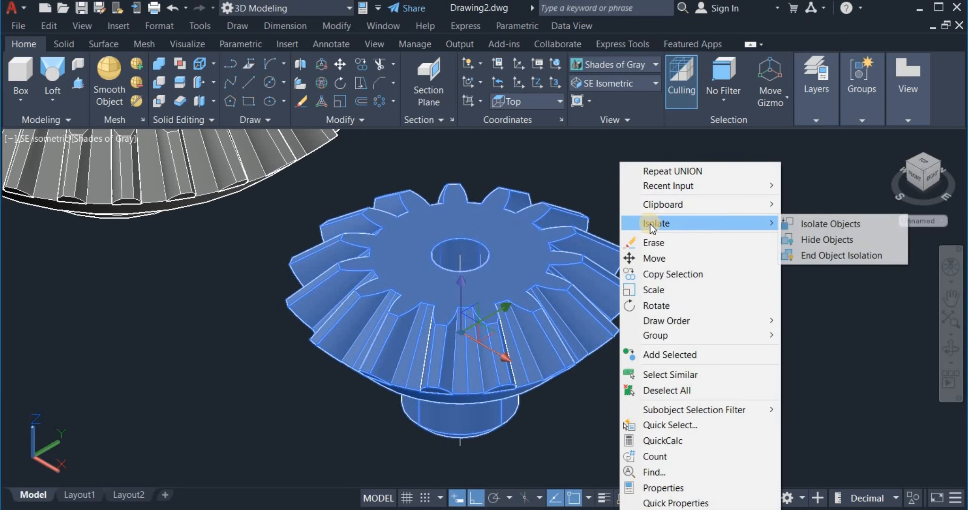
click(849, 240)
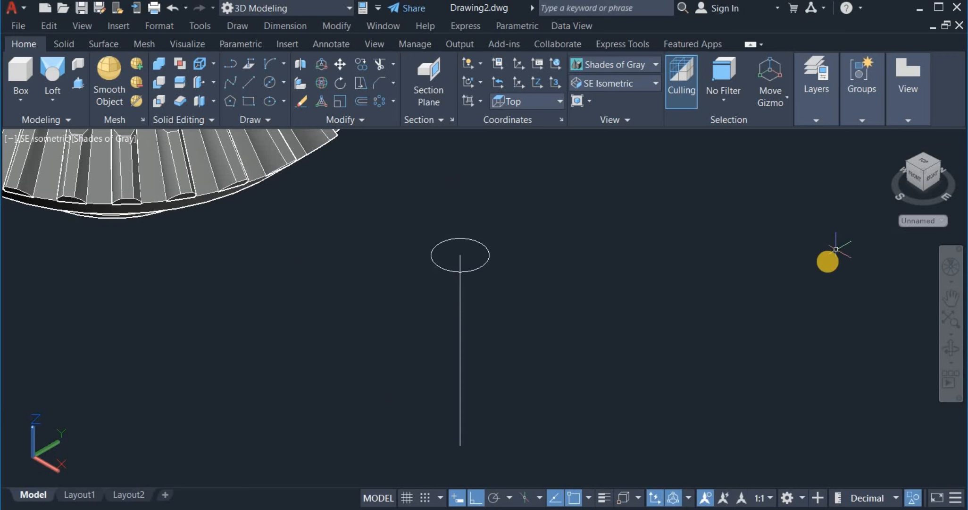
Erase the leftover bore circle and vertical axis line at the small gear's location.
scroll(830, 257, down, 3)
click(744, 348)
click(654, 237)
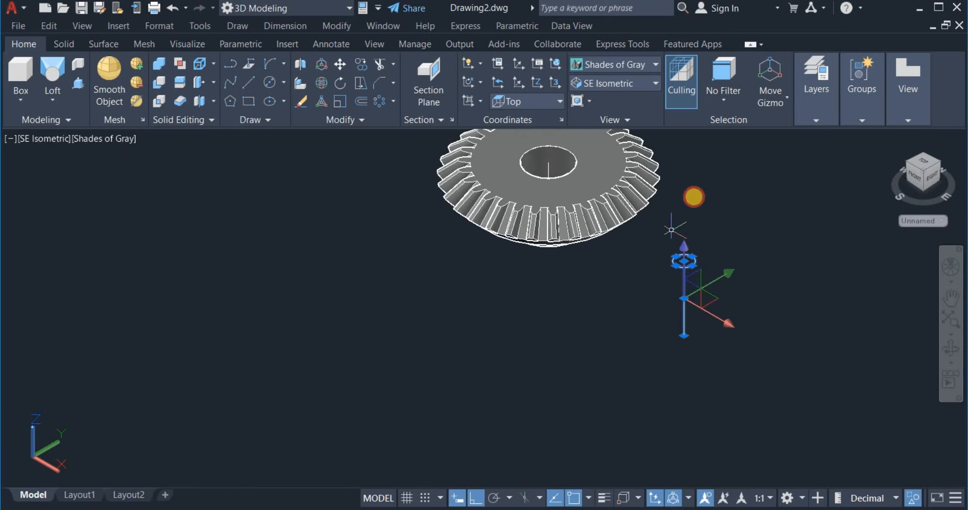
right_click(694, 183)
click(728, 264)
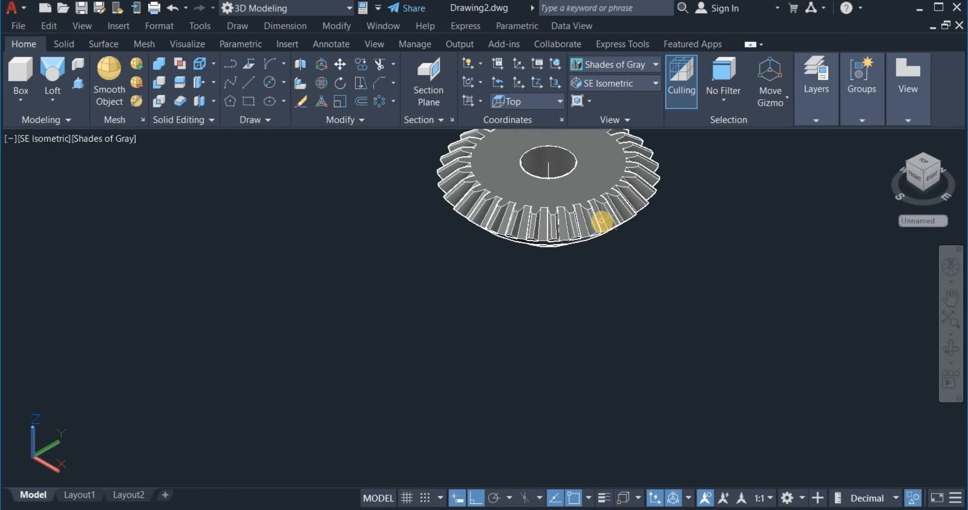
Start a fillet on a tooth-root edge of the large gear with radius 2.5 and chain edge selection.
middle_drag(599, 219, 498, 312)
scroll(458, 310, up, 5)
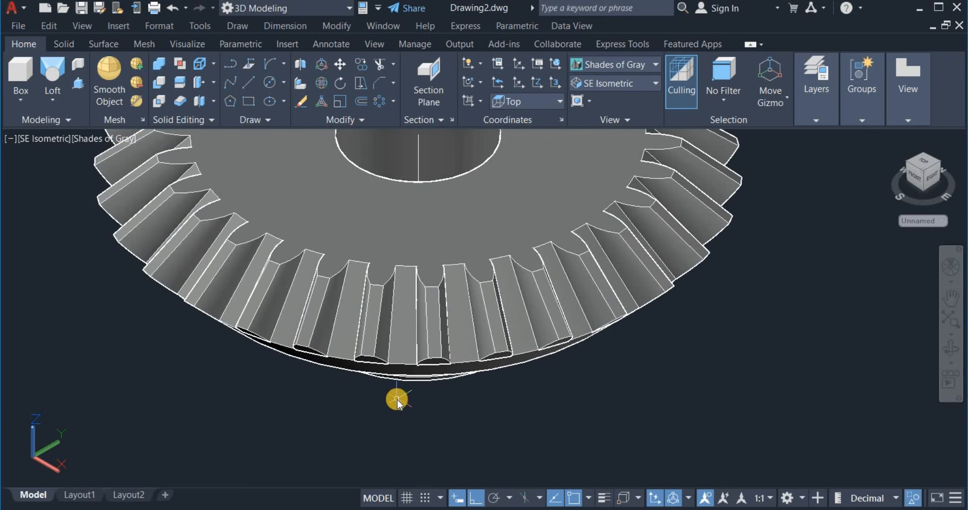
text(f)
click(426, 322)
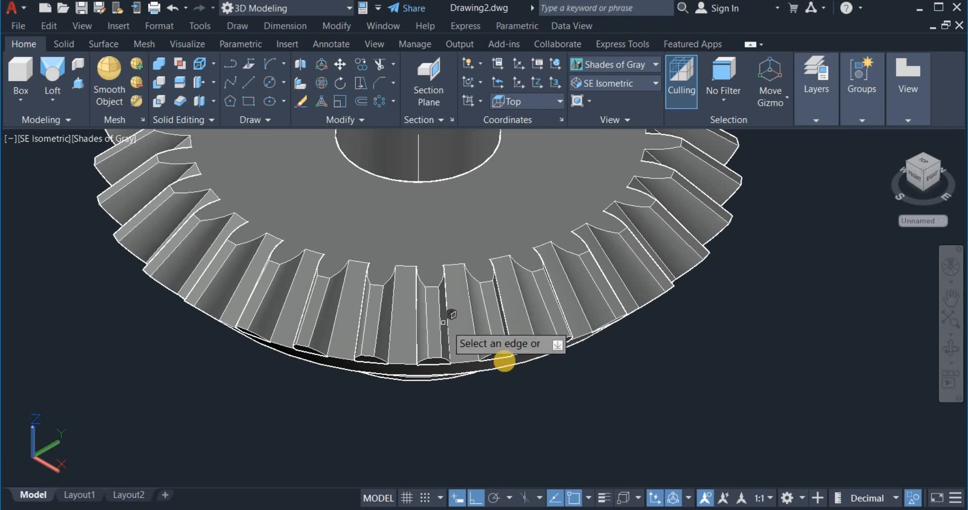
right_click(608, 350)
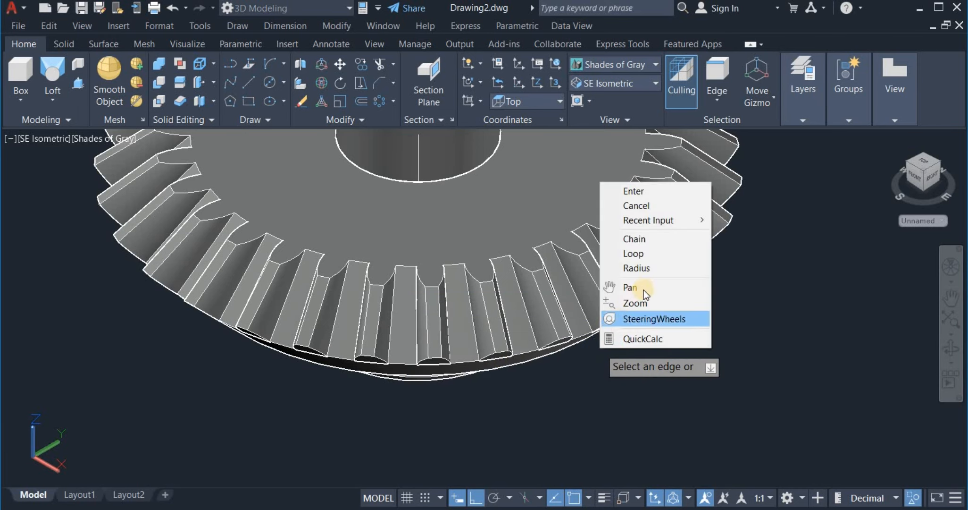
click(640, 267)
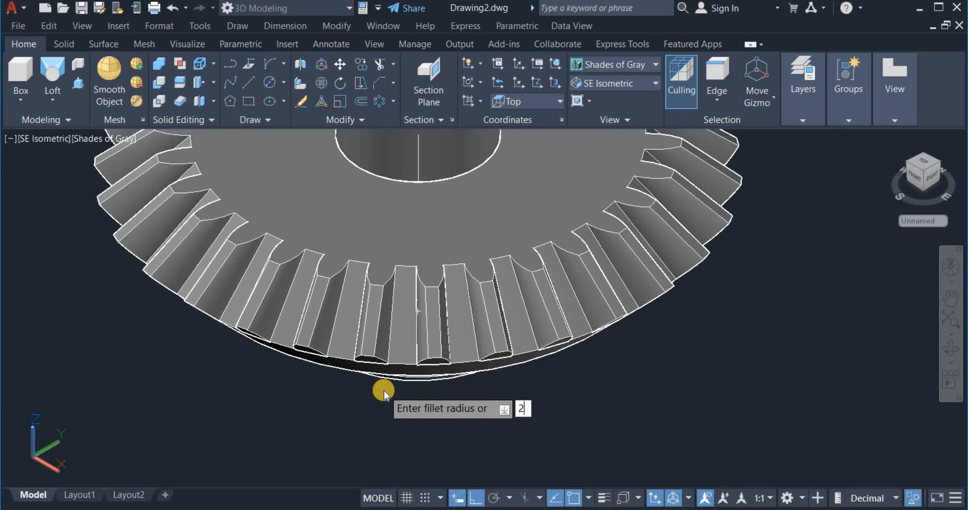
text(2.5)
key(Return)
right_click(548, 410)
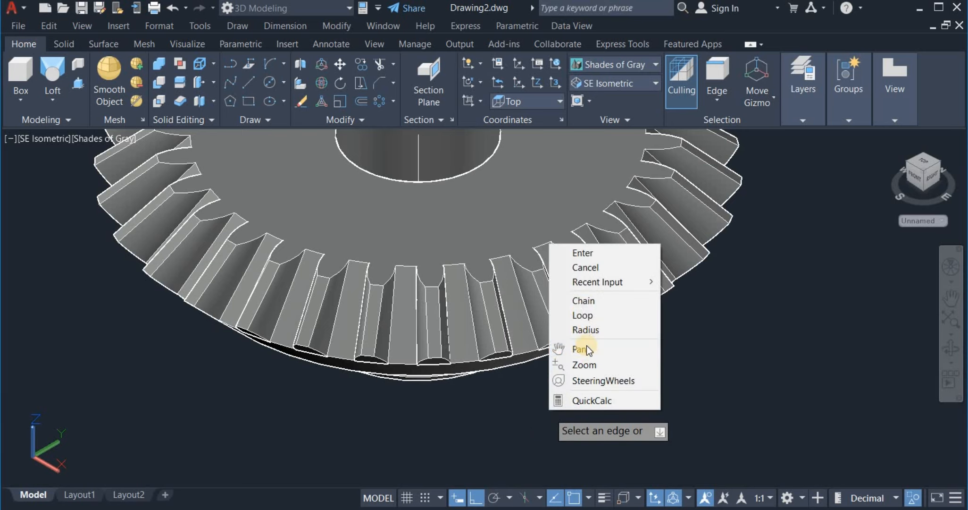
click(584, 301)
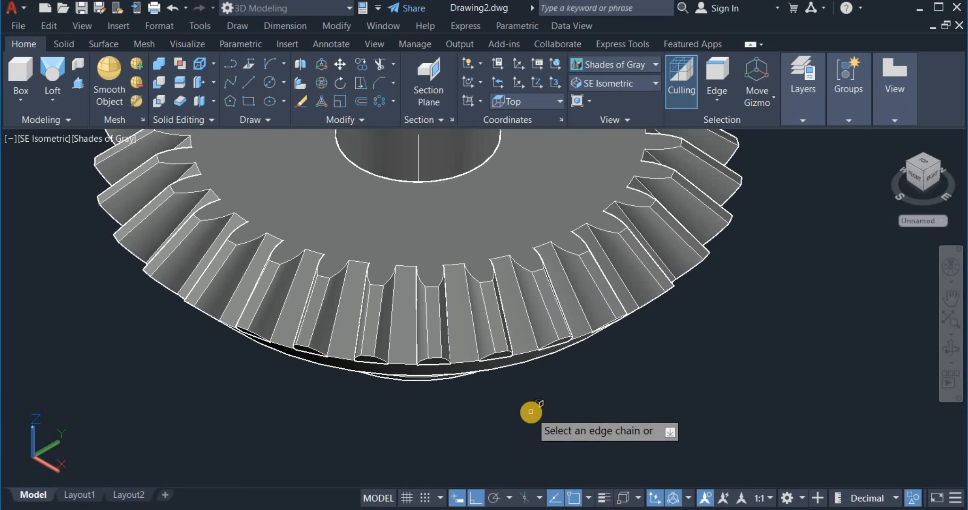
Add the root edges of the front teeth on the large gear to the fillet's edge-chain selection.
scroll(420, 347, up, 3)
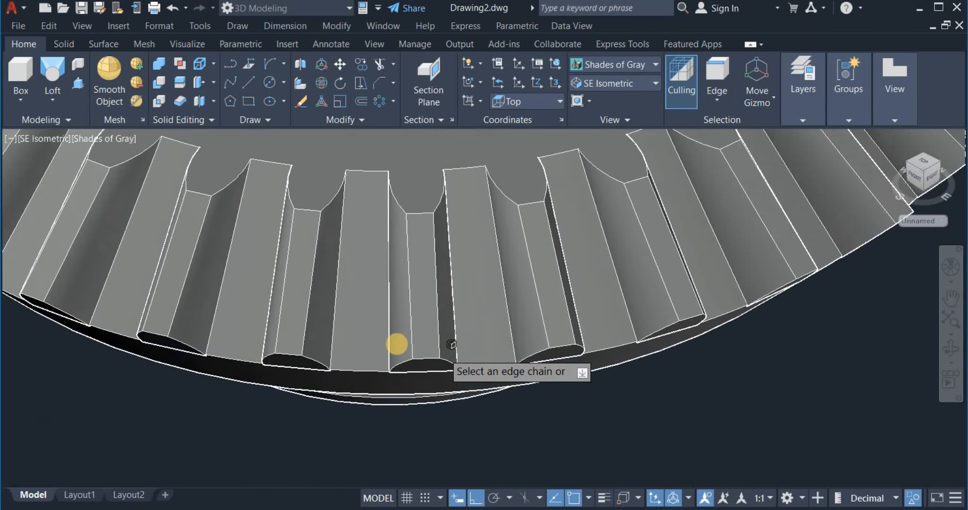
click(341, 323)
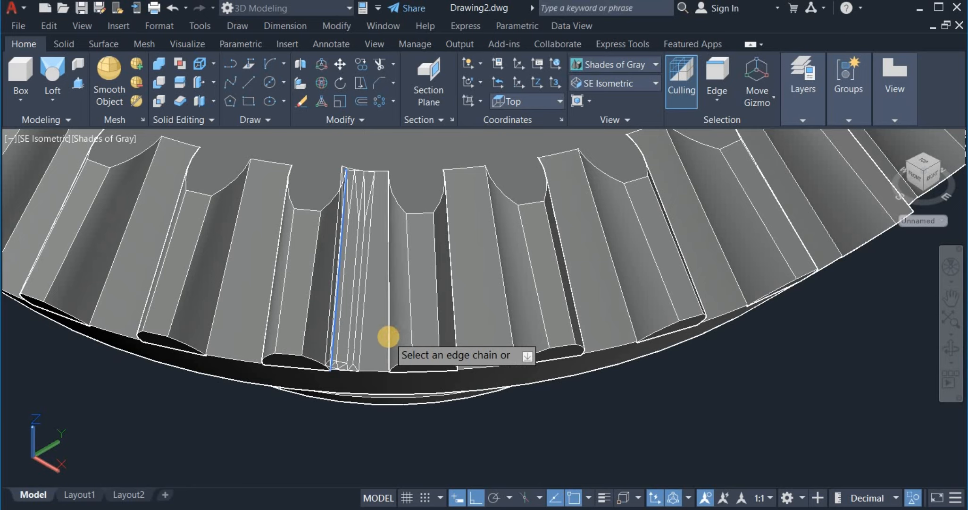
click(388, 336)
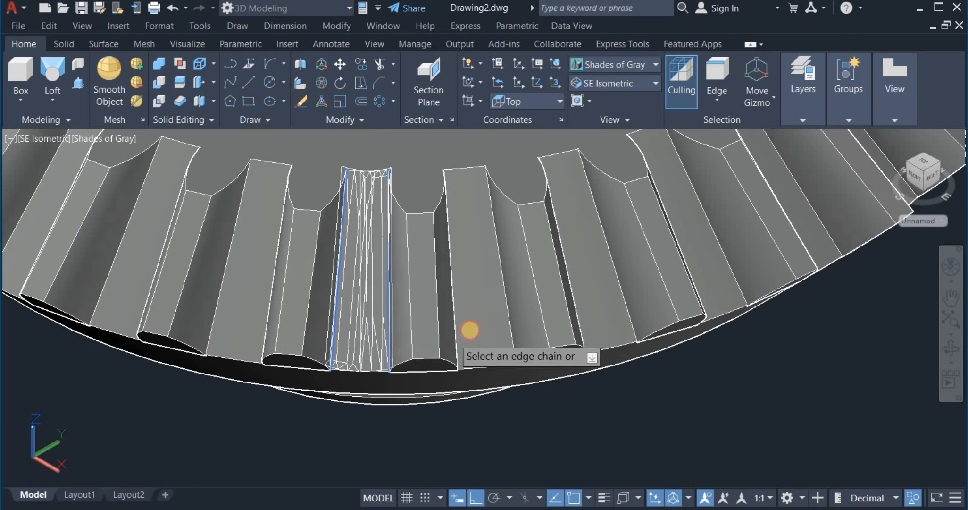
click(510, 315)
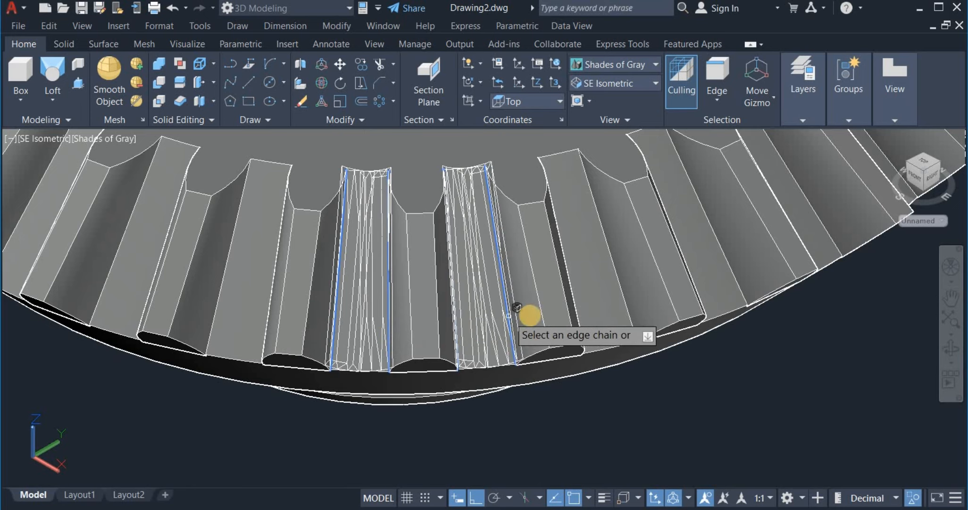
click(620, 291)
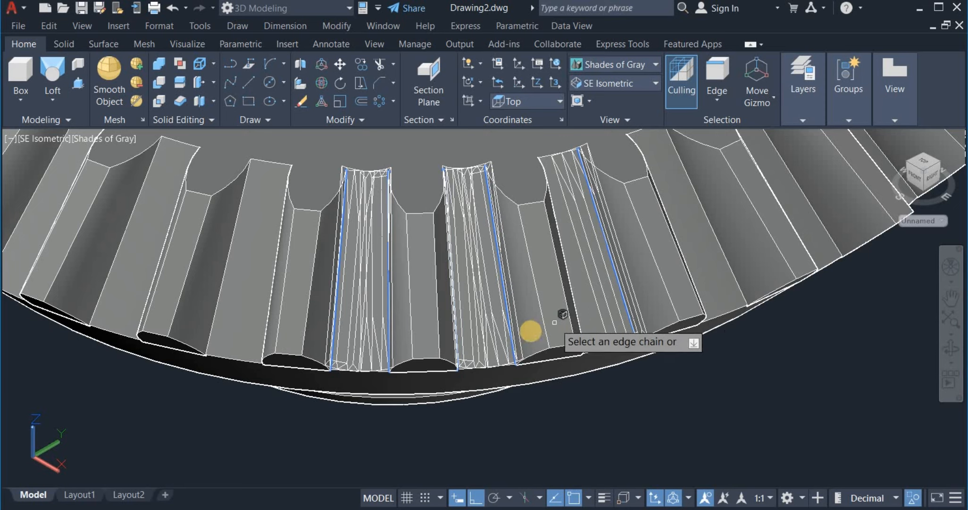
click(737, 279)
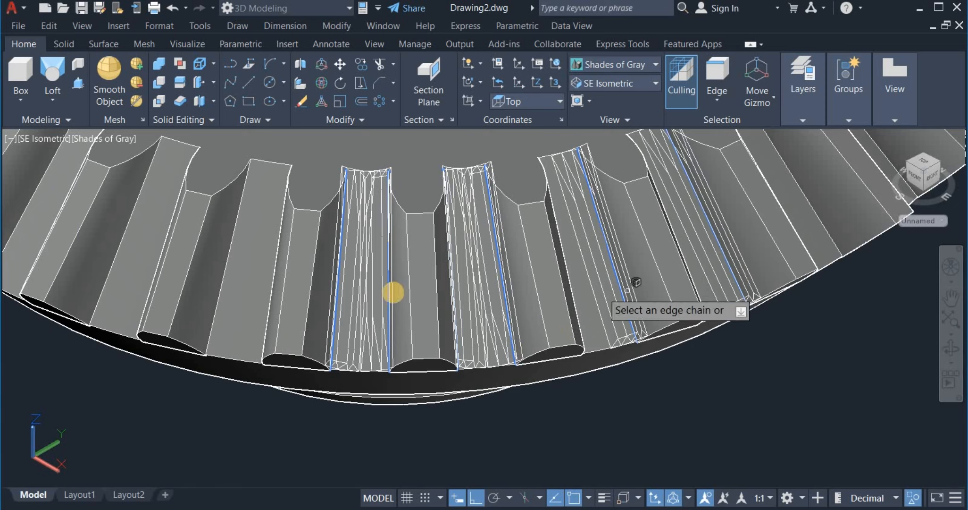
Extend the fillet selection with the root edges of the next teeth around the large gear's side.
scroll(393, 293, down, 1)
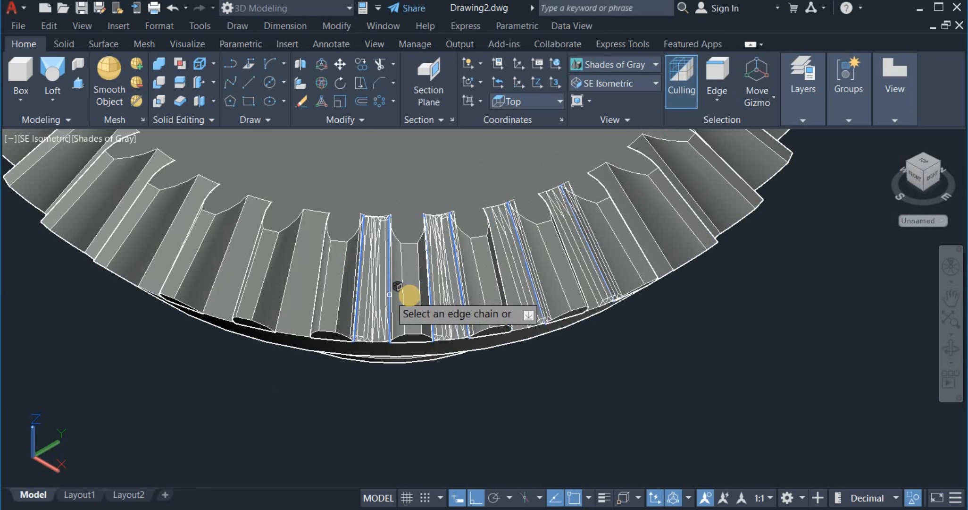
click(619, 246)
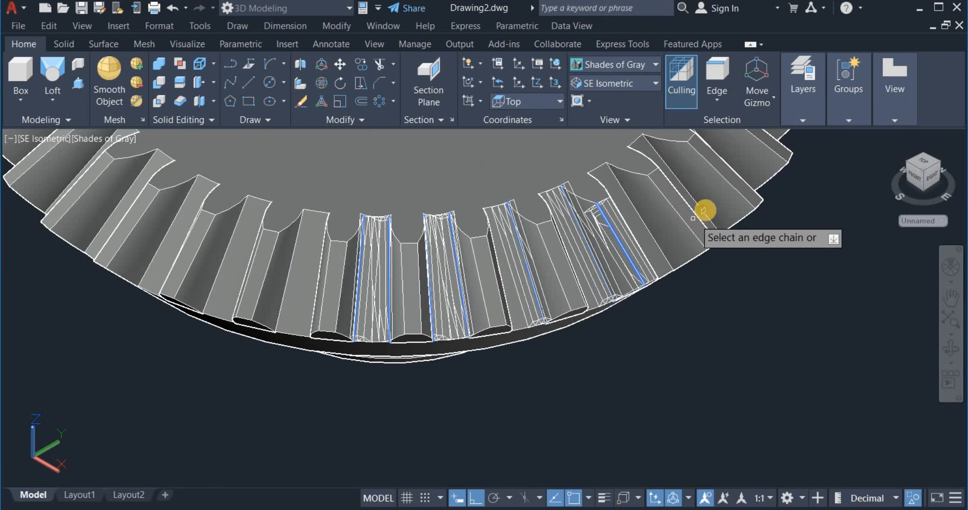
scroll(701, 215, up, 2)
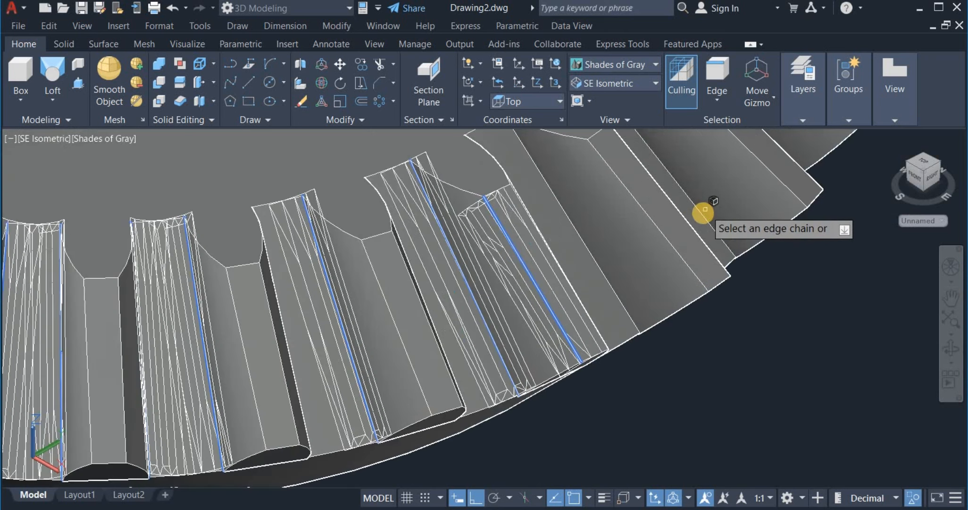
click(607, 277)
click(703, 218)
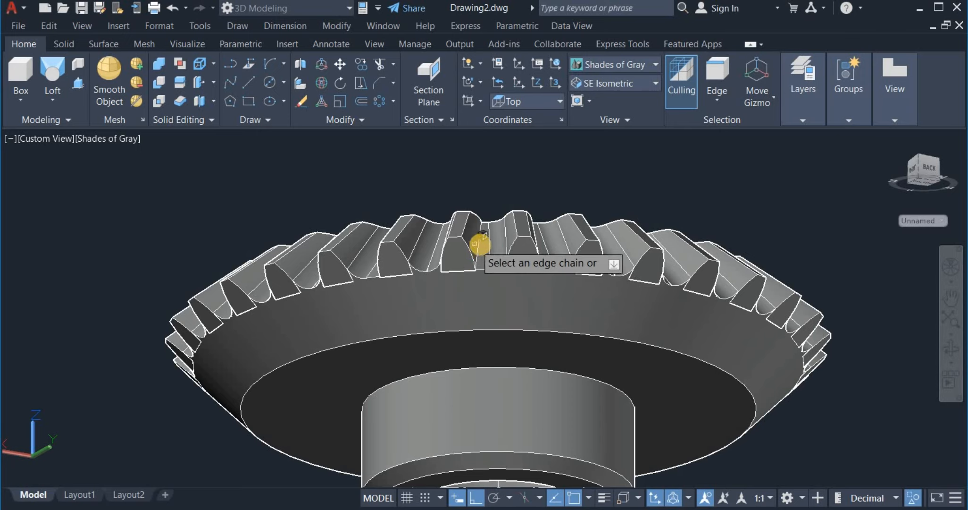
Pick further tooth-root edges for the fillet while viewing the large gear from below its rim.
click(481, 244)
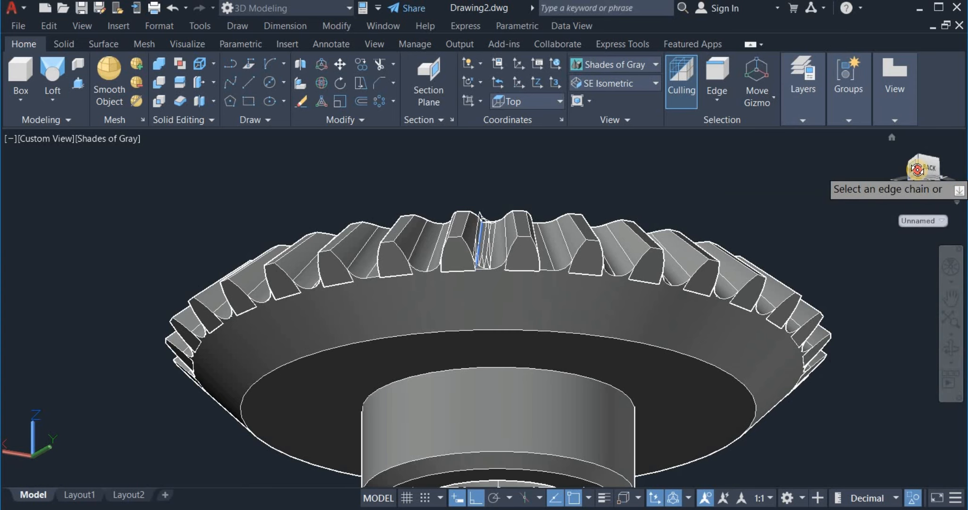
drag(919, 168, 944, 169)
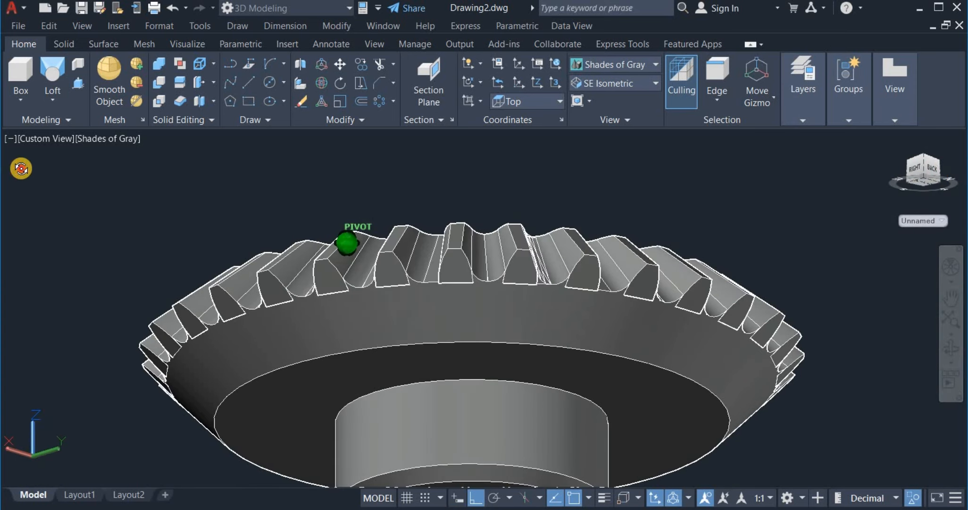
drag(21, 168, 61, 179)
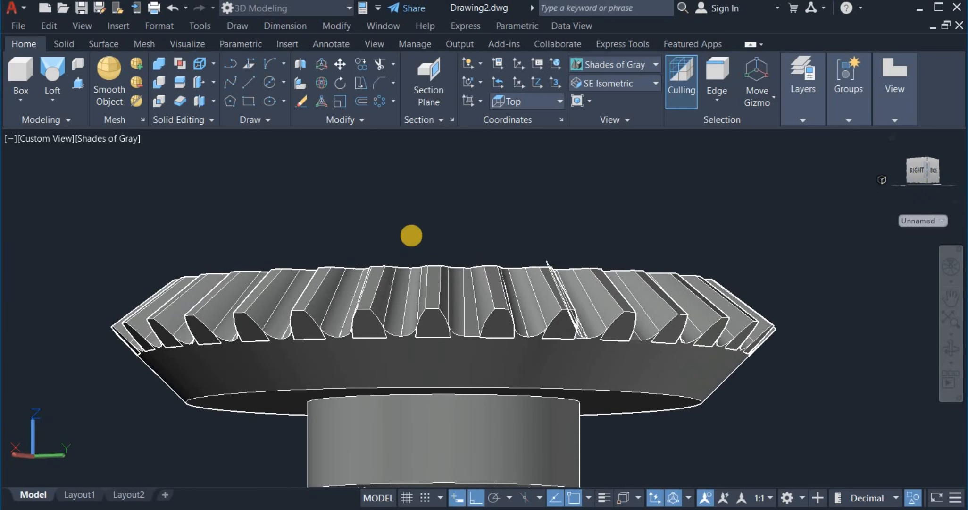
key(ctrl+z)
click(409, 247)
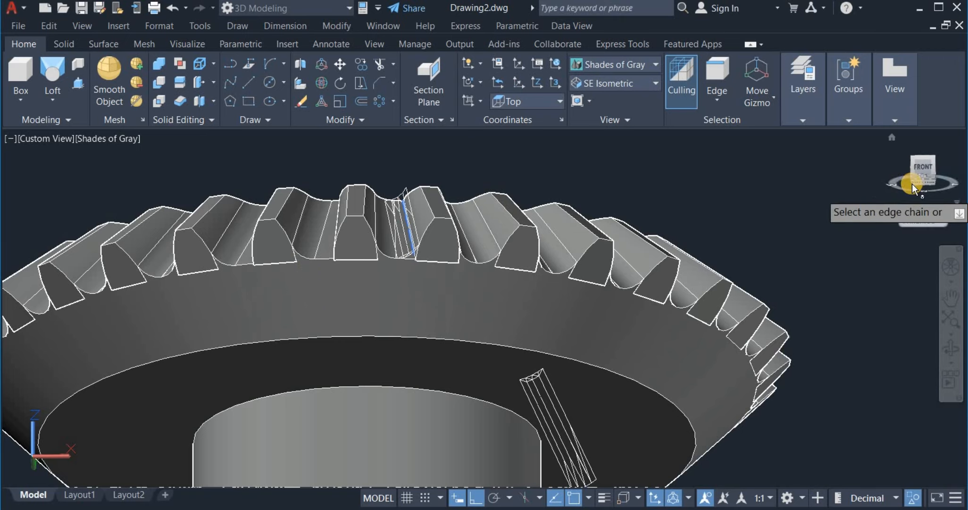
Select the remaining tooth-root edges between the front and left faces of the large gear for the fillet.
scroll(783, 192, down, 4)
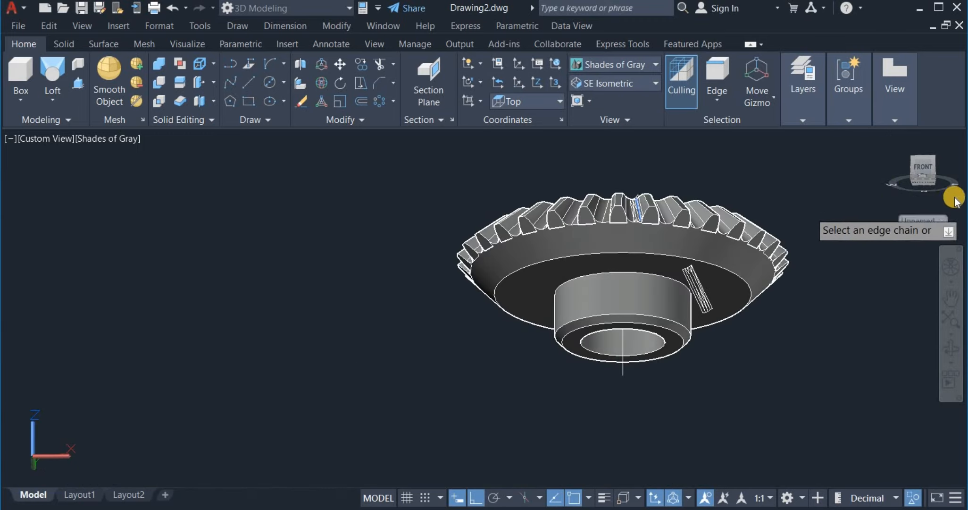
drag(954, 175, 867, 231)
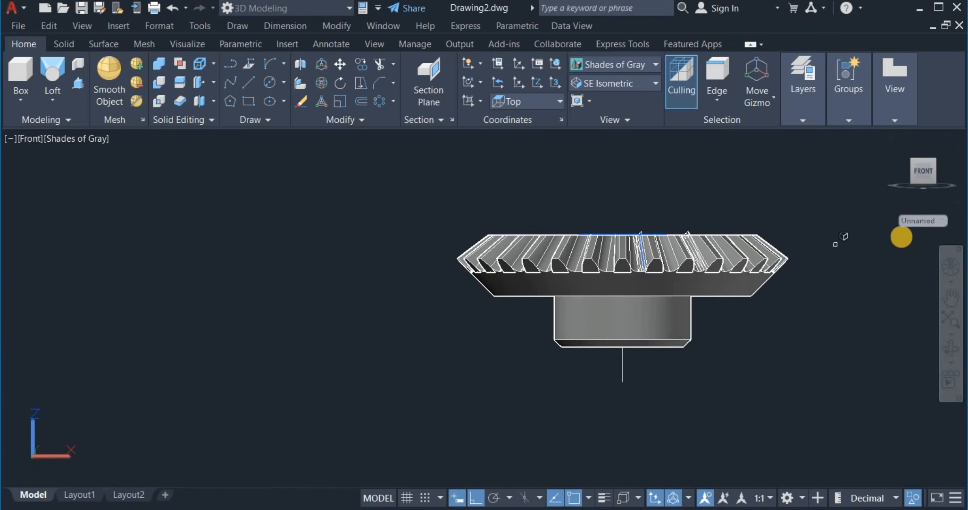
drag(908, 175, 876, 214)
scroll(777, 277, up, 4)
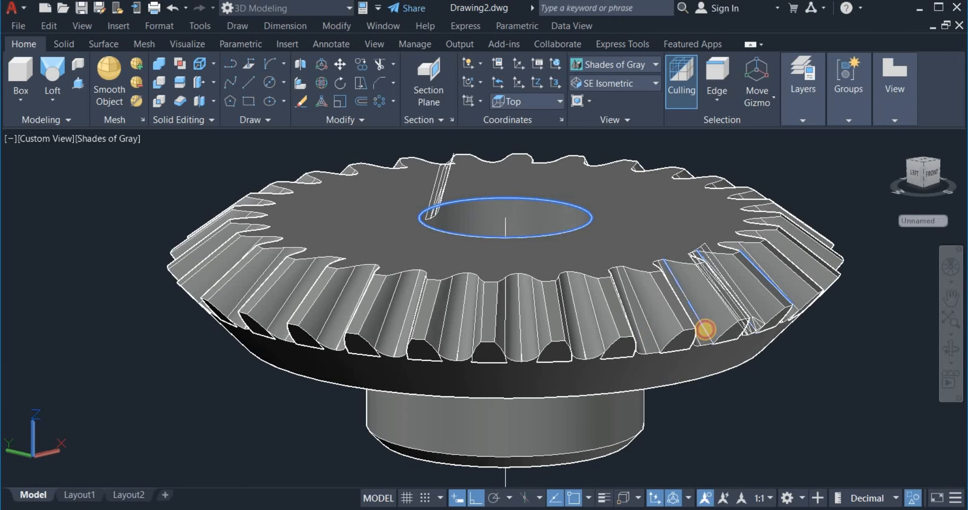
click(705, 329)
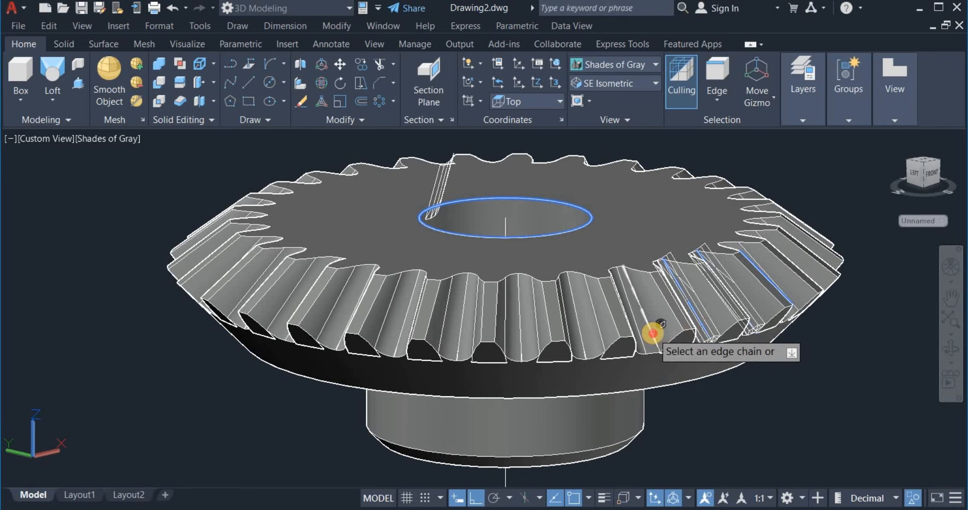
click(653, 334)
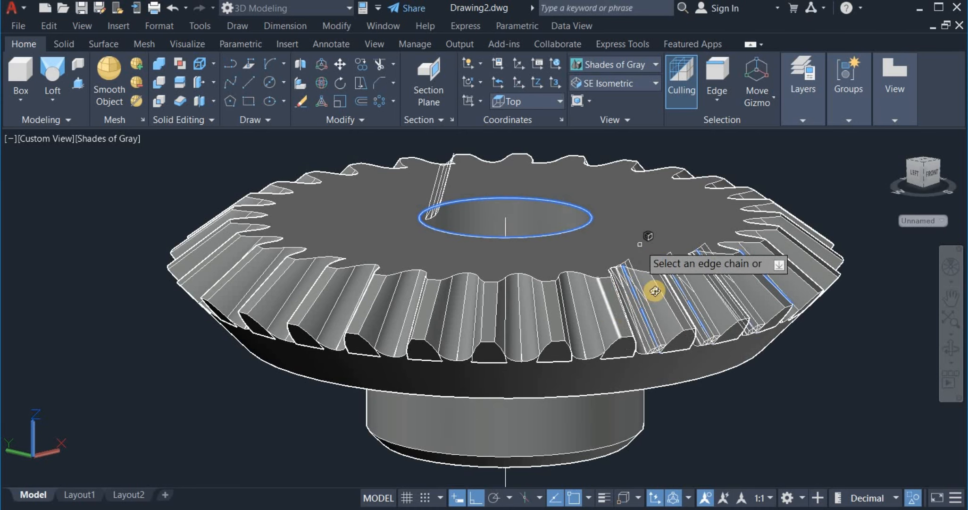
Finish the edge-chain selection and accept the fillet on the large gear's tooth roots.
right_click(656, 291)
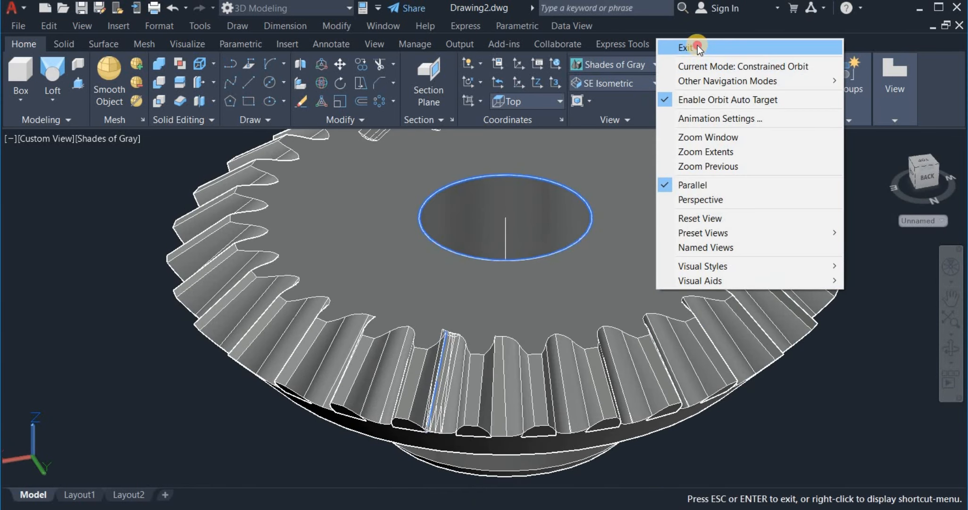
click(696, 48)
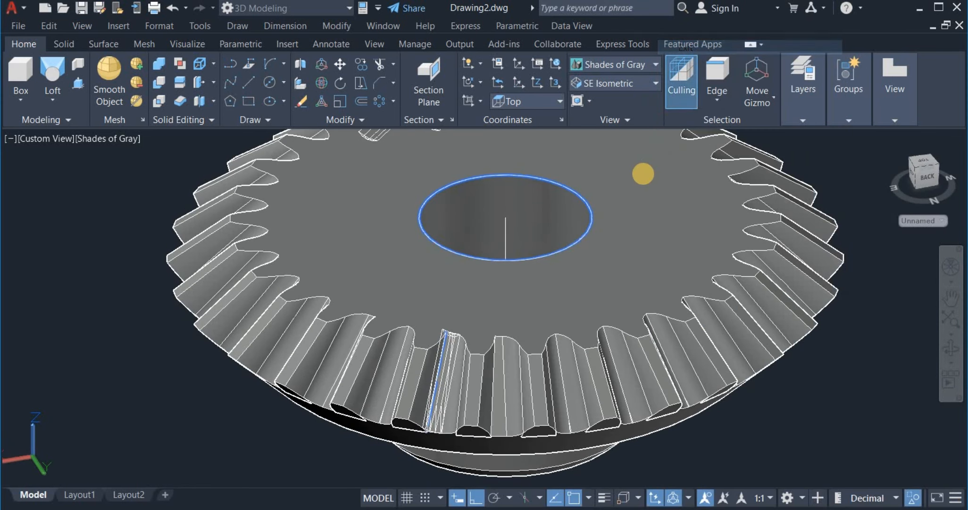
right_click(703, 194)
click(709, 194)
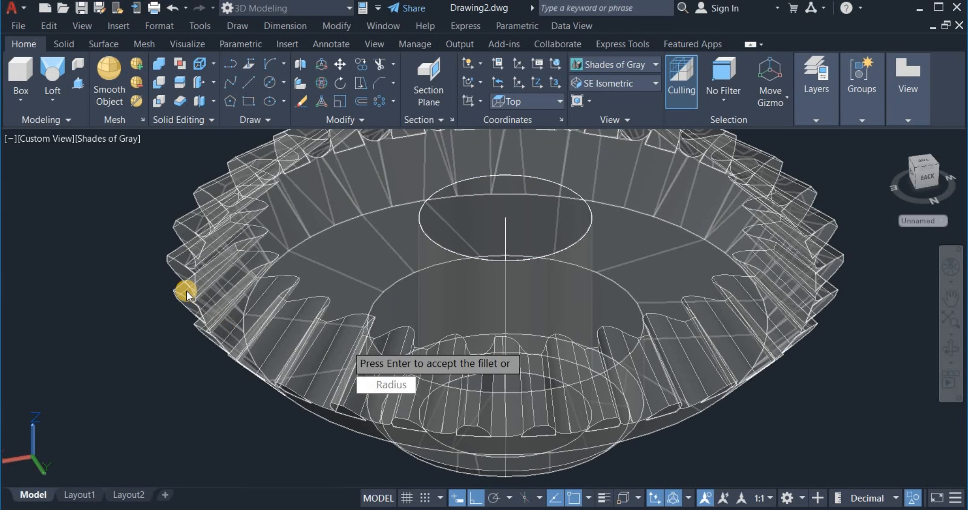
right_click(119, 290)
click(146, 303)
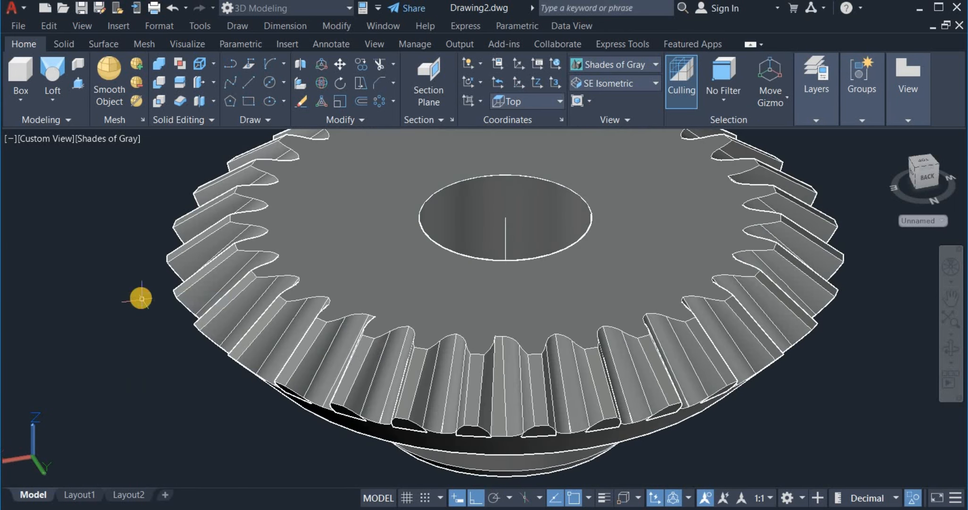
Draw a circle on the large gear's top face, centred on the bore and reaching close to the tooth roots.
scroll(141, 298, down, 2)
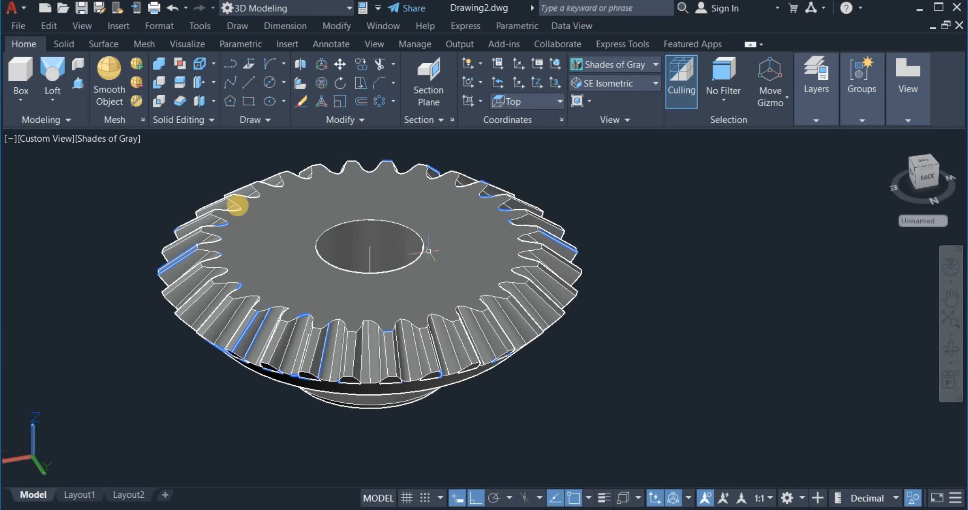
click(270, 82)
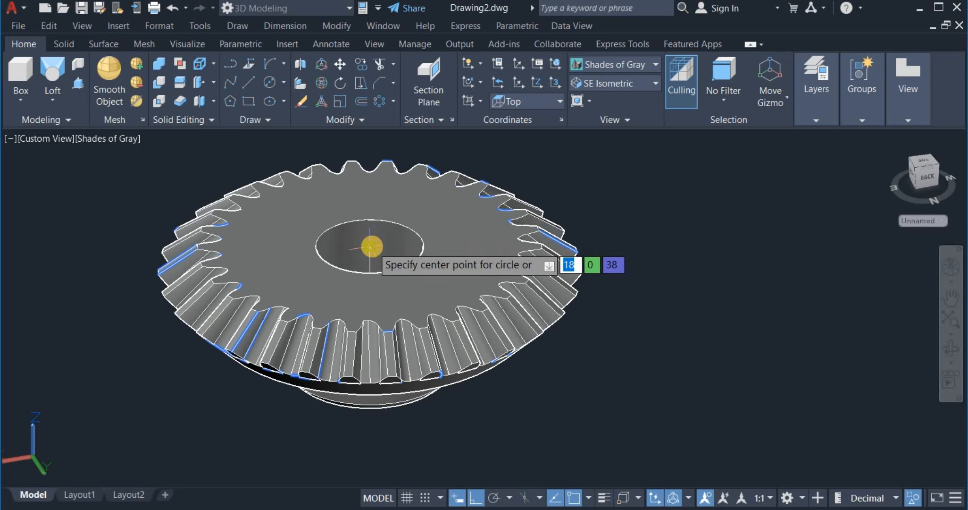
click(373, 246)
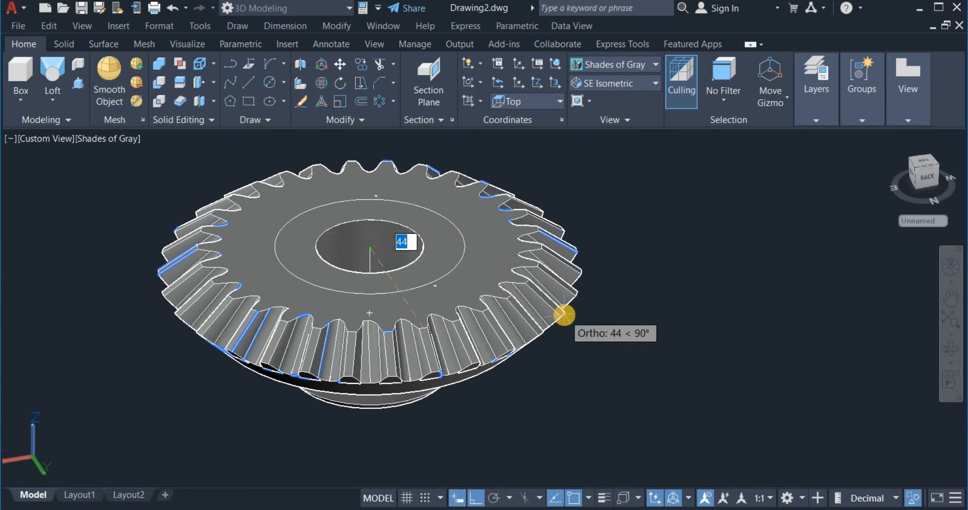
text(6)
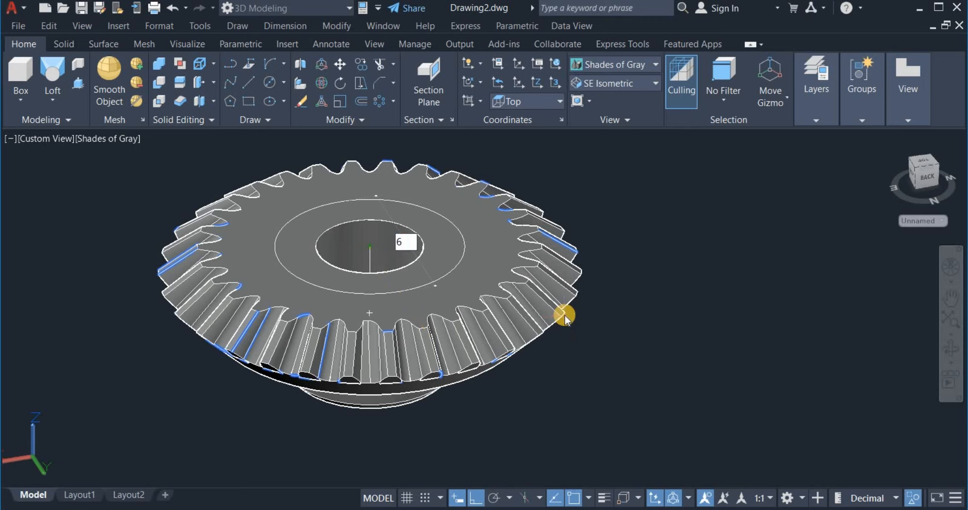
key(Return)
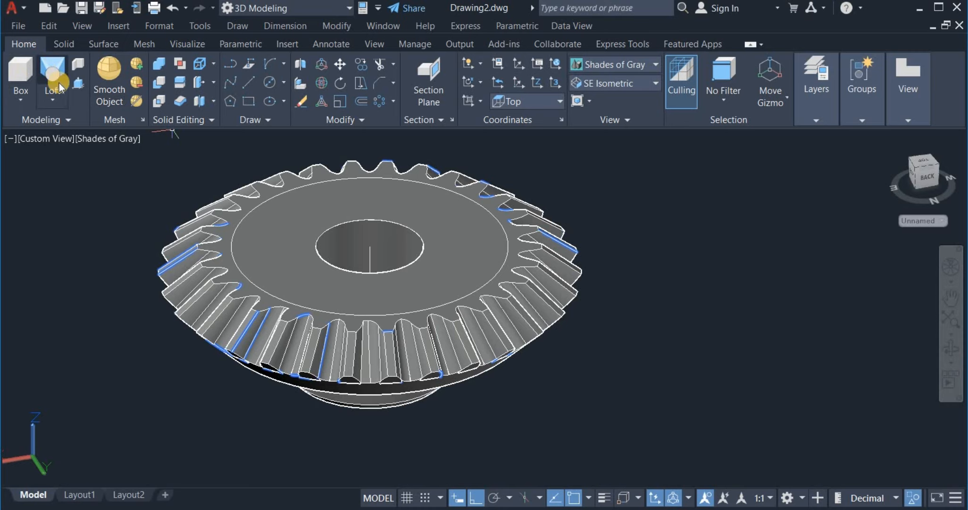
Extrude the new top-face circle downward into the large gear with a height of 3.
click(52, 100)
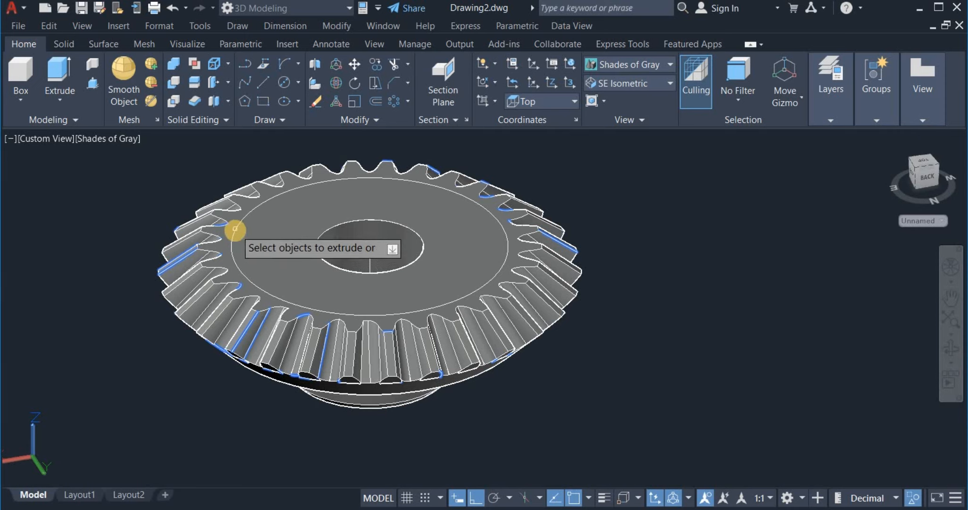
click(246, 216)
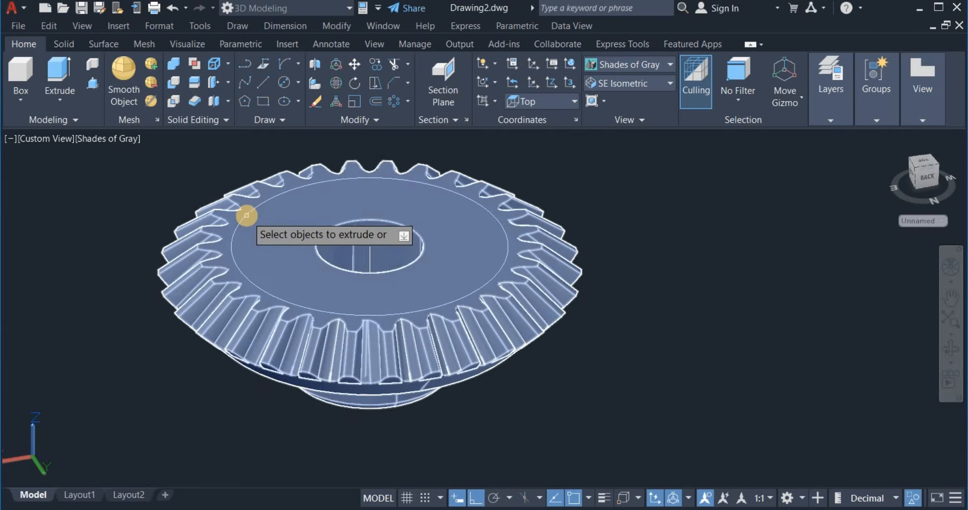
right_click(255, 244)
click(285, 251)
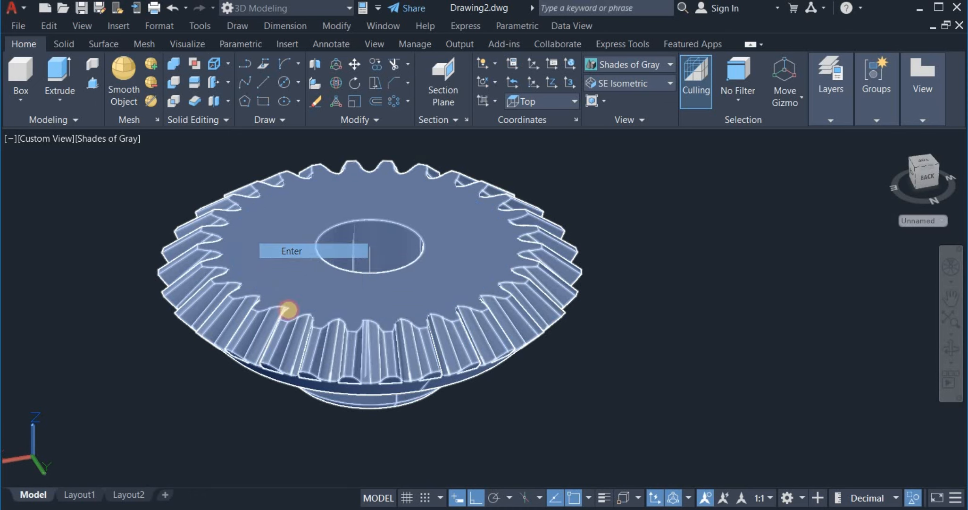
text(1)
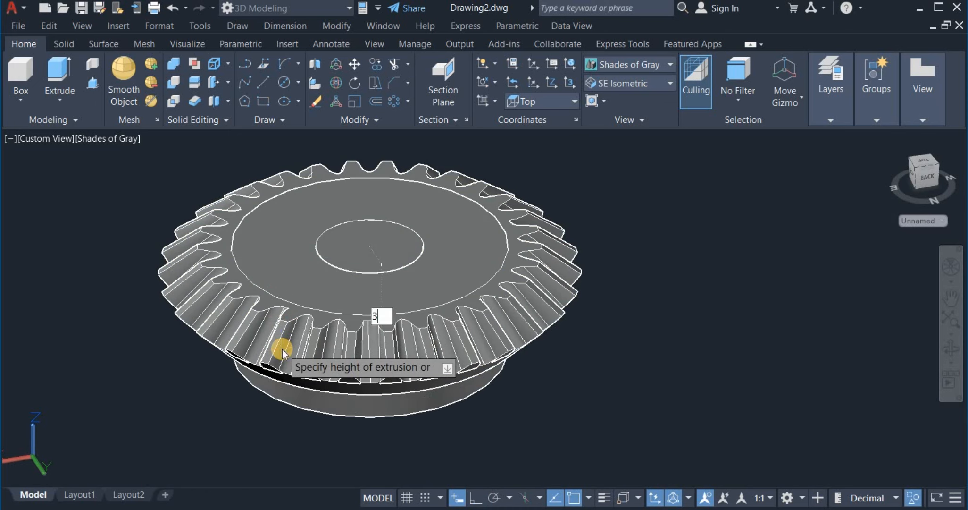
key(Return)
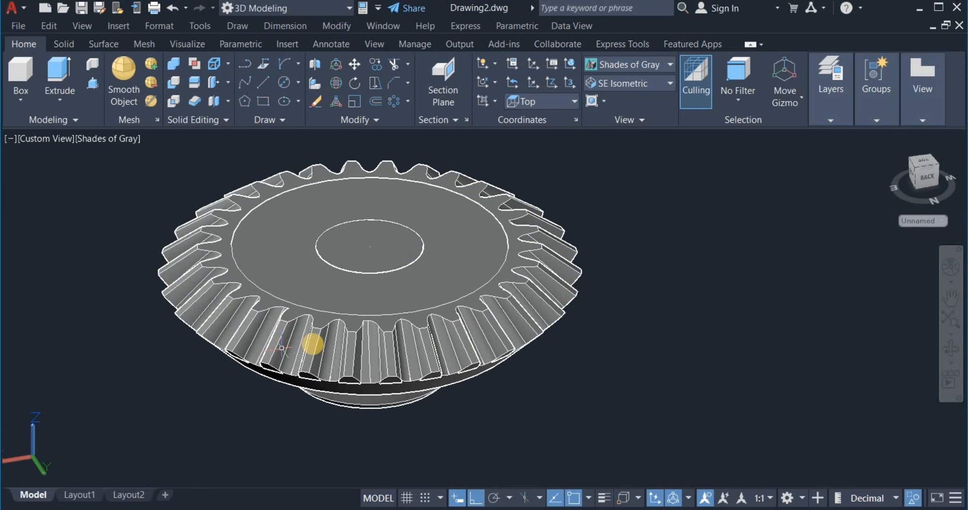
Subtract the extruded disc from the large gear to cut the circular recess in its top face.
click(177, 85)
click(381, 372)
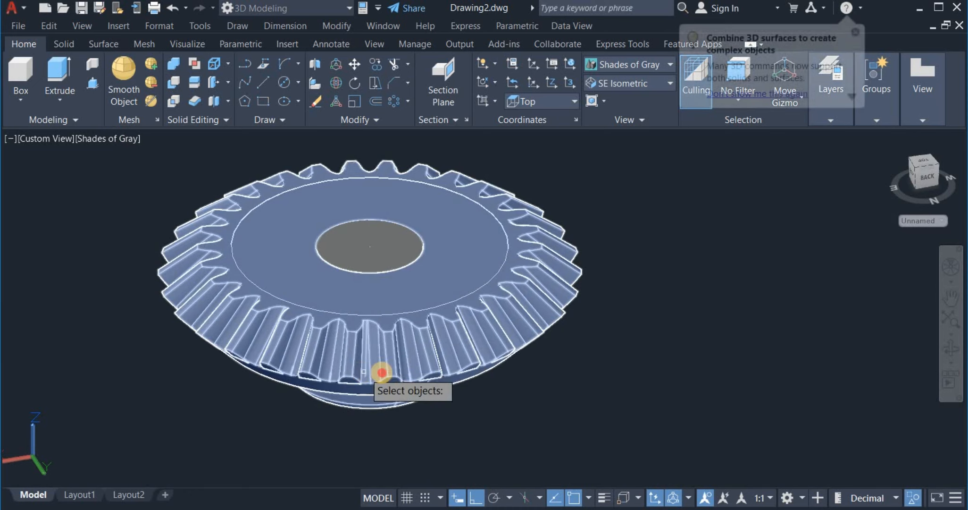
right_click(635, 346)
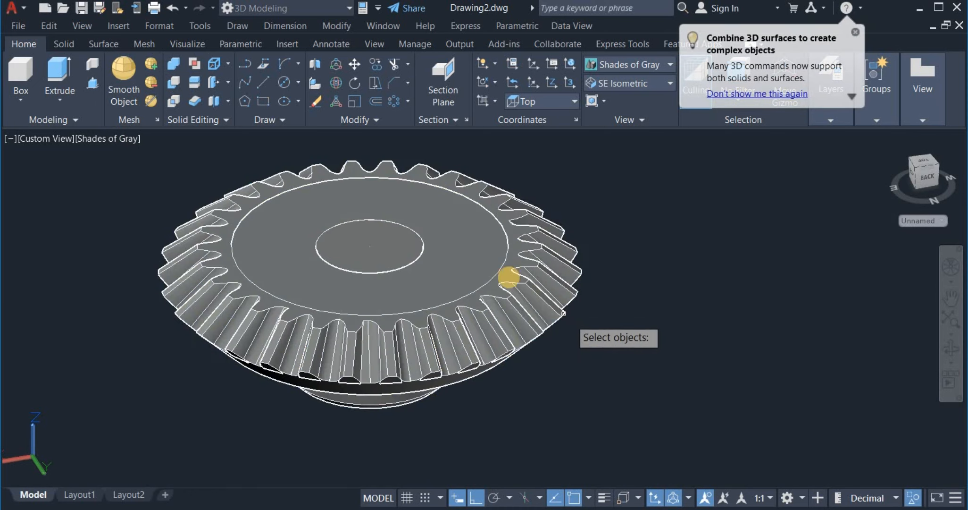
click(484, 282)
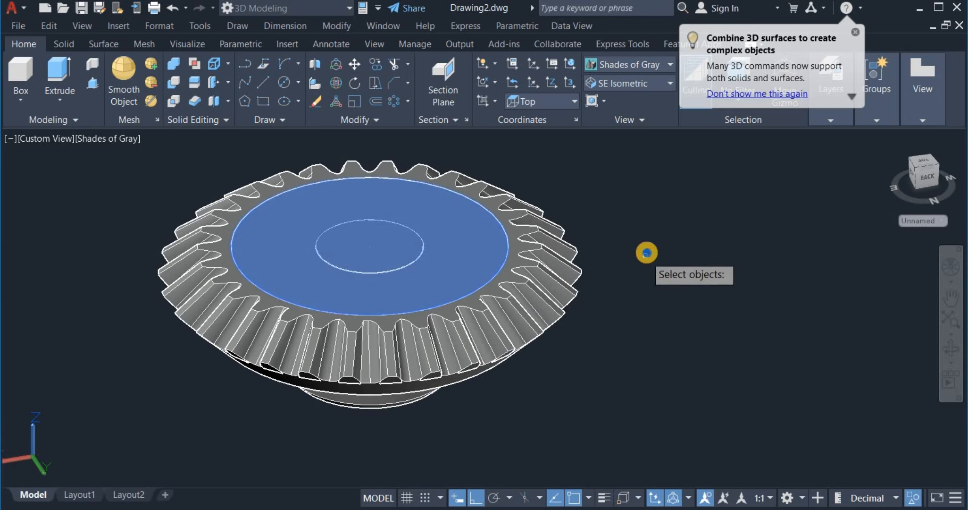
right_click(646, 253)
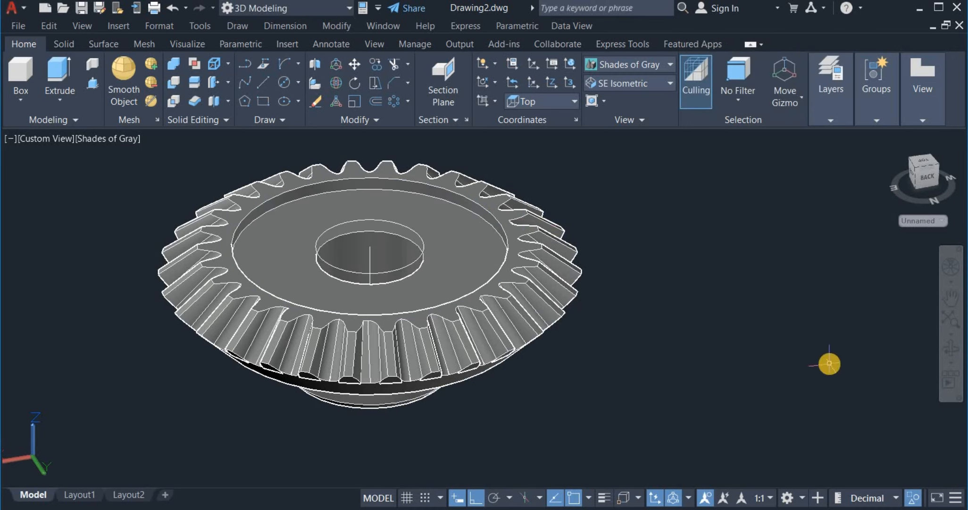
Fillet the upper edge of the large gear's bore, at the recess floor, with a radius of 1.
text(F)
click(833, 409)
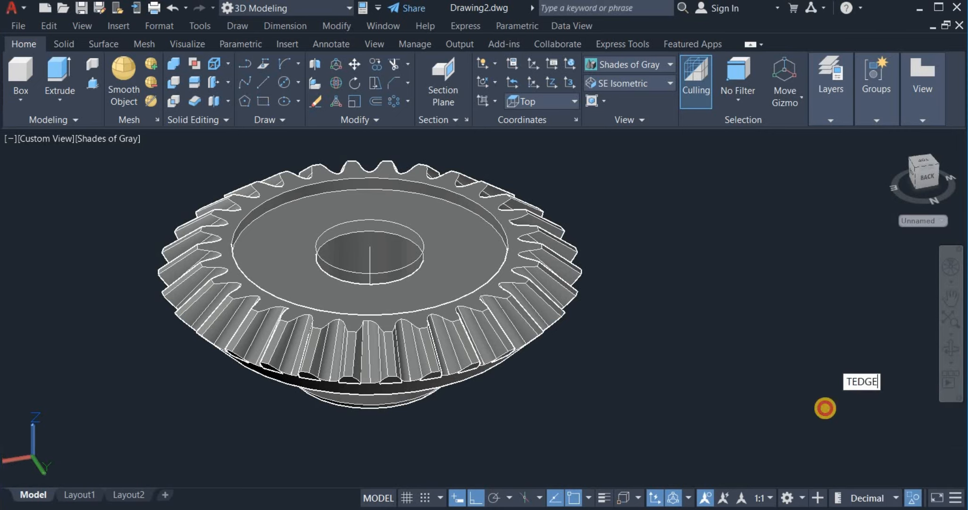
right_click(610, 251)
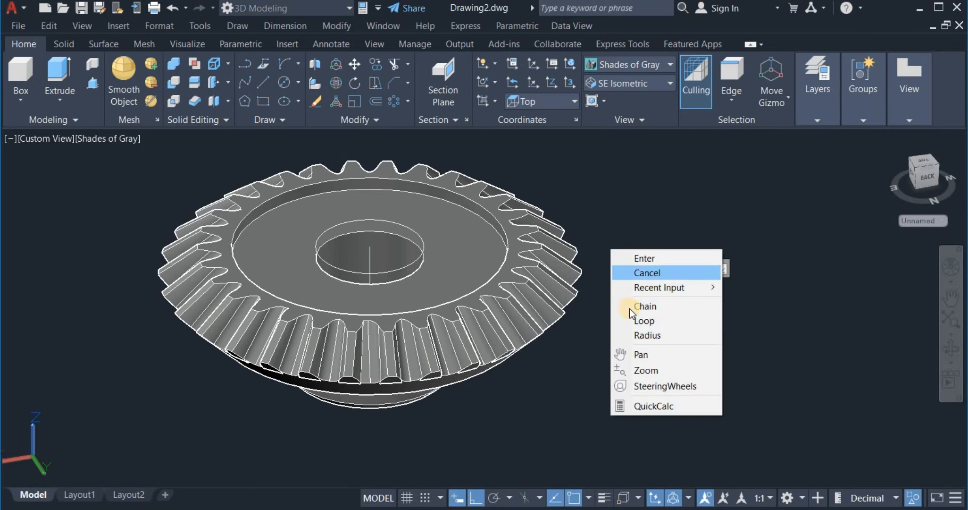
click(660, 335)
text(1)
key(Return)
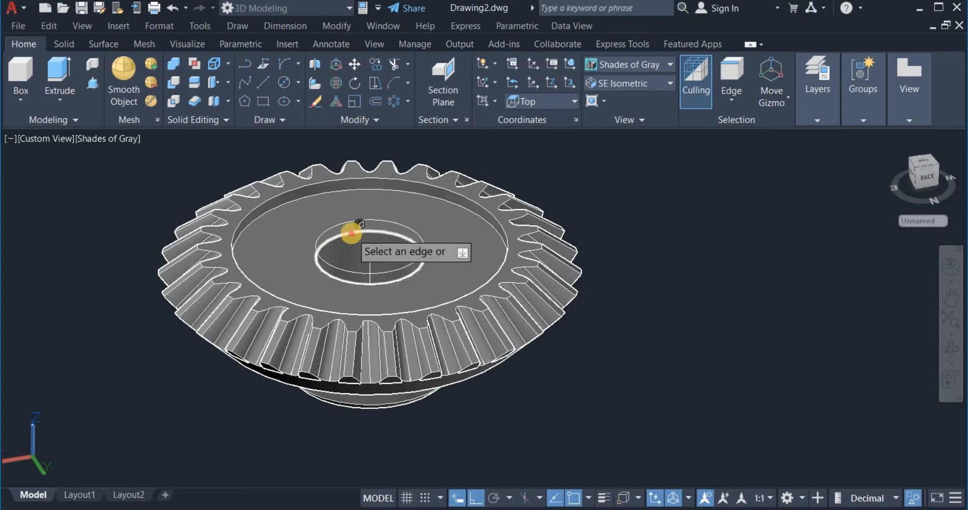
click(349, 235)
right_click(603, 190)
click(603, 191)
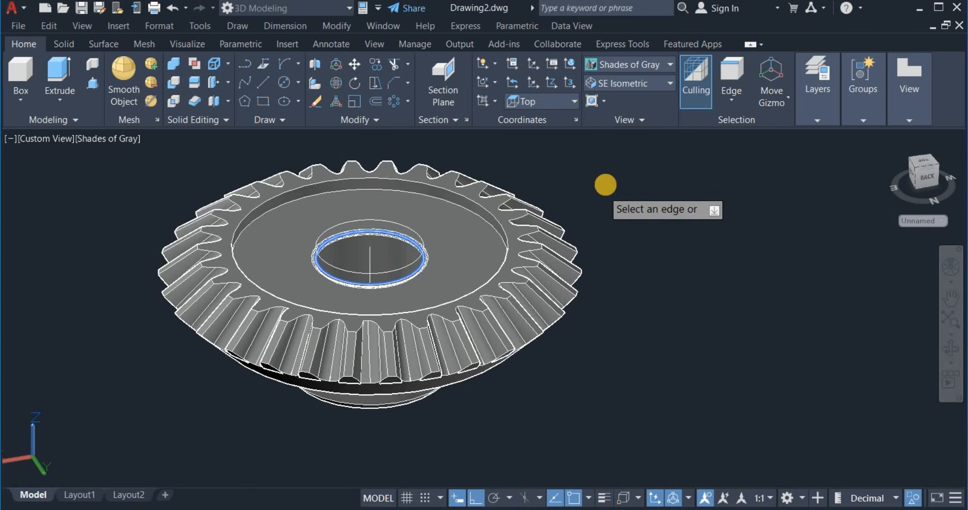
right_click(606, 185)
click(615, 193)
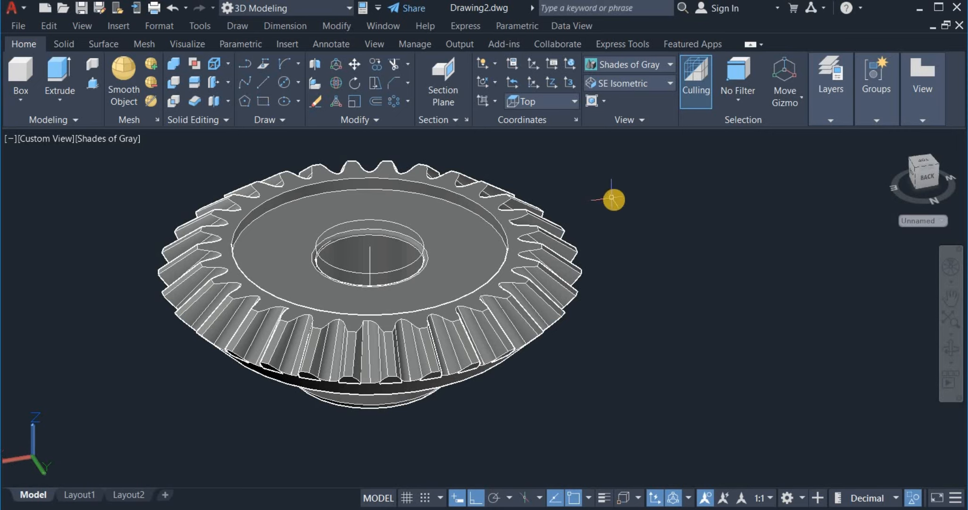
Erase the leftover circle around the large gear's bore.
scroll(381, 323, down, 4)
click(415, 286)
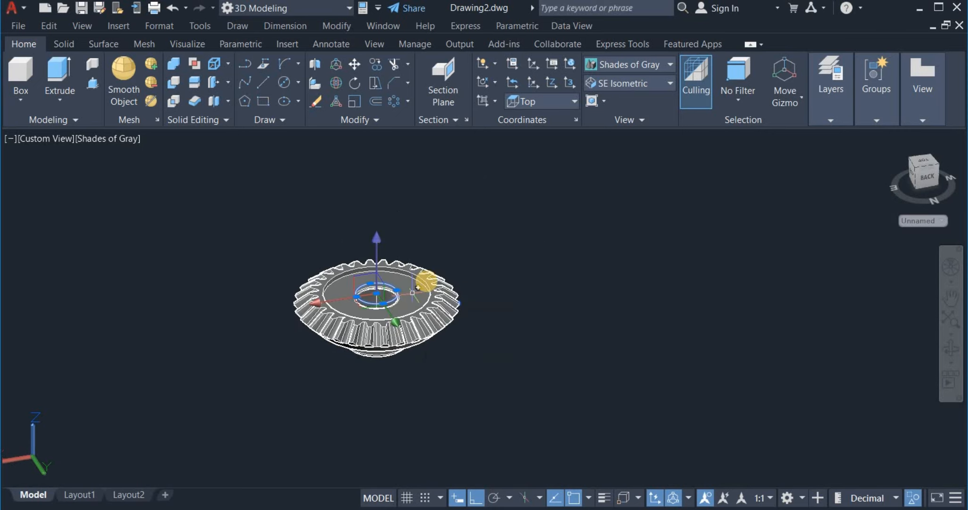
right_click(453, 237)
click(496, 242)
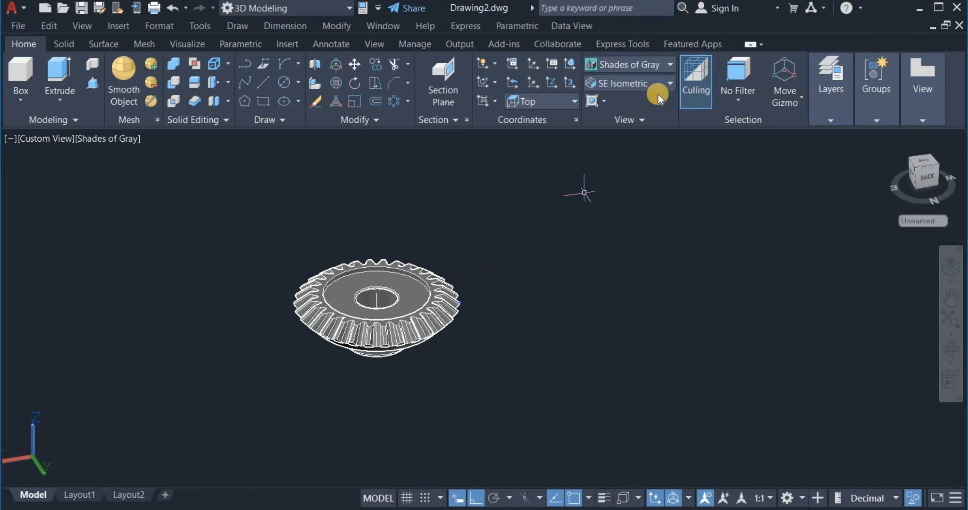
Switch the visual style of the view to Realistic.
click(631, 69)
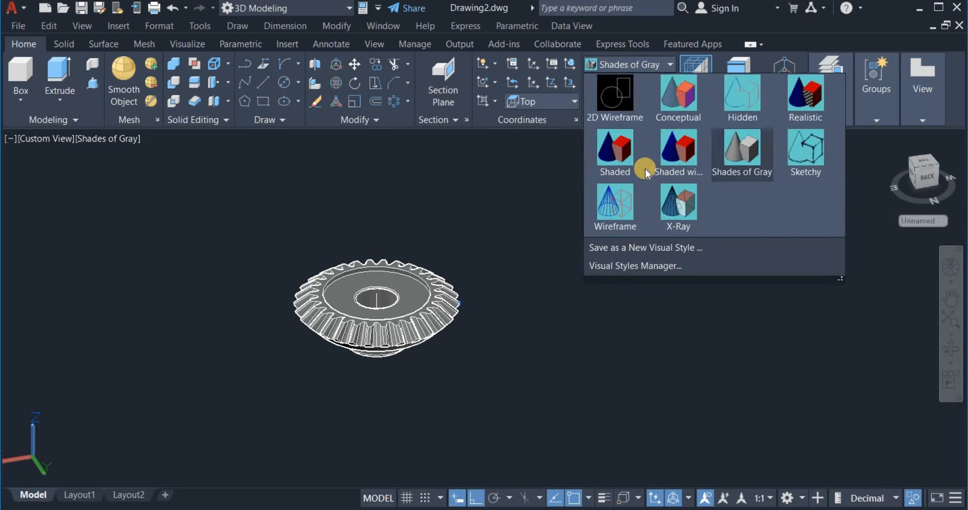
click(806, 97)
scroll(401, 296, up, 3)
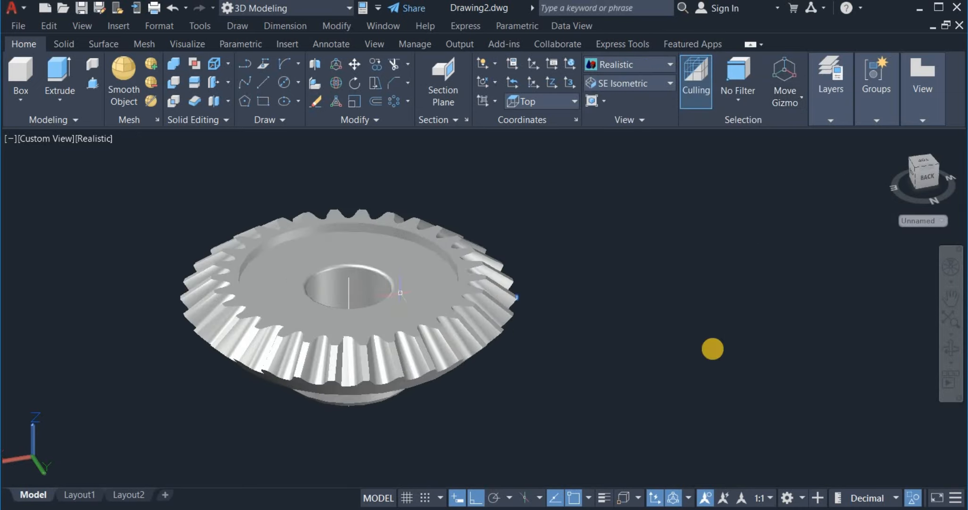
Fillet the upper outer edge of the large gear's circular recess with a radius of 1.
click(943, 350)
drag(538, 294, 568, 254)
right_click(568, 255)
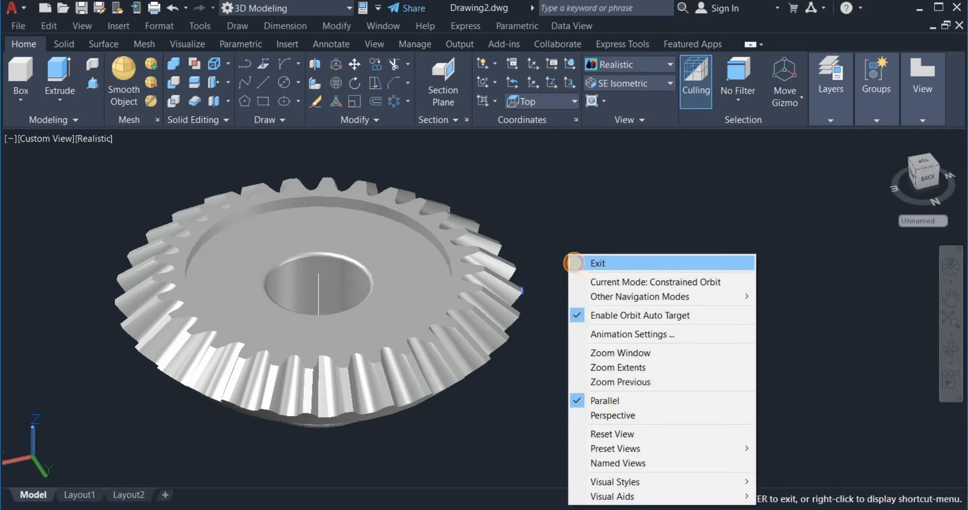
click(593, 264)
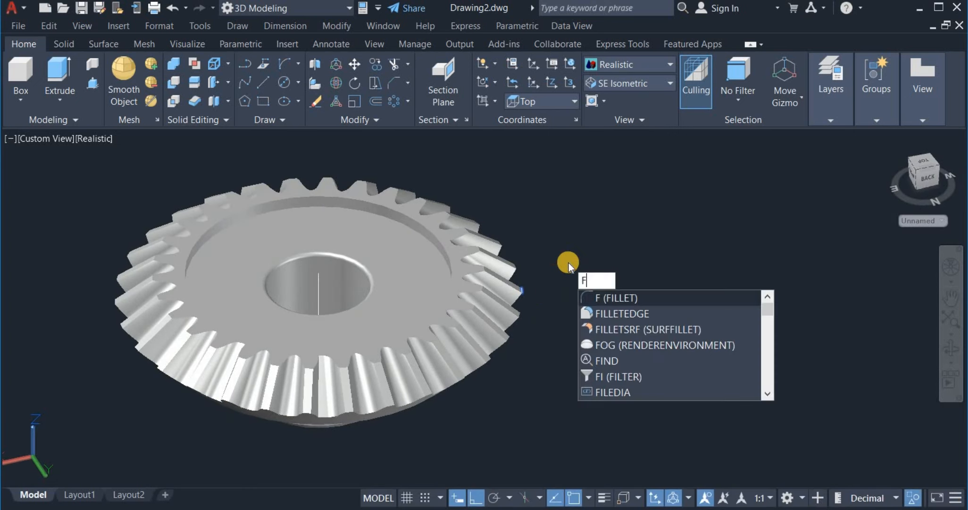
click(620, 314)
right_click(563, 230)
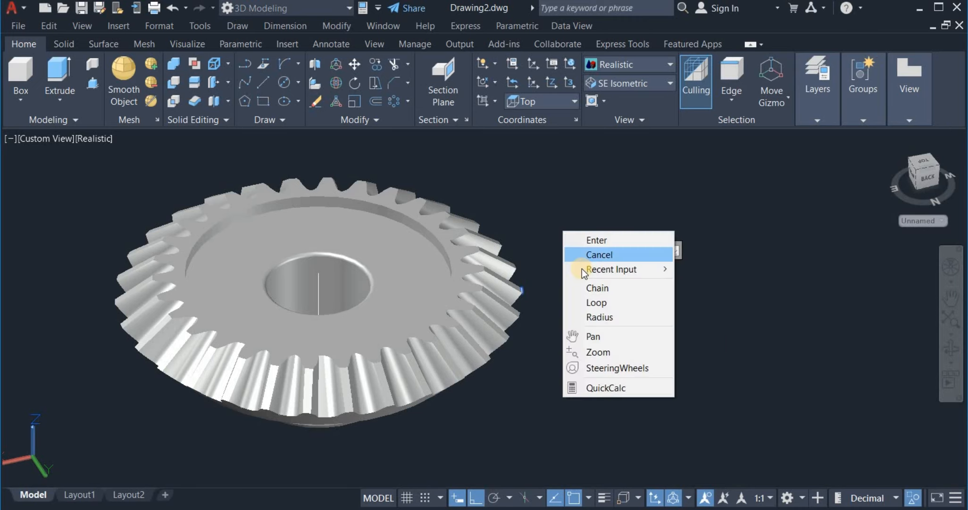
click(599, 317)
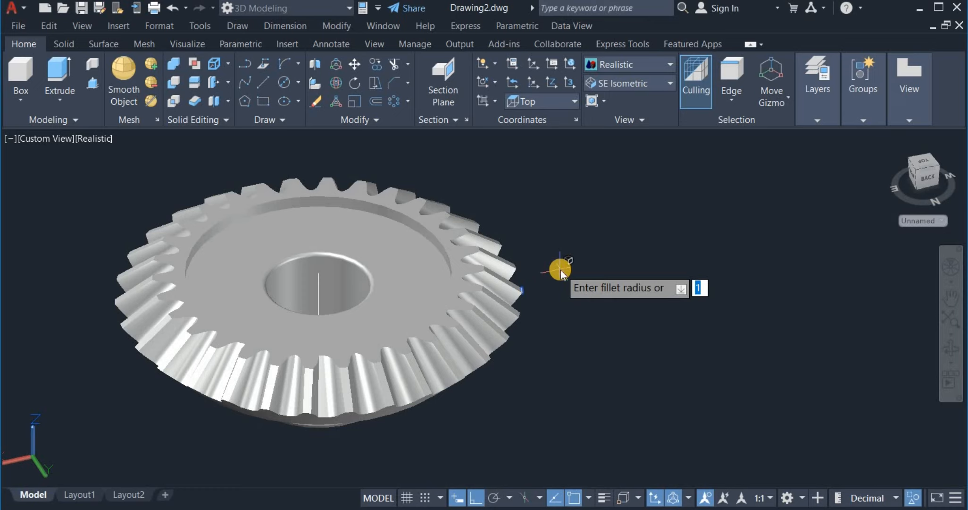
key(Return)
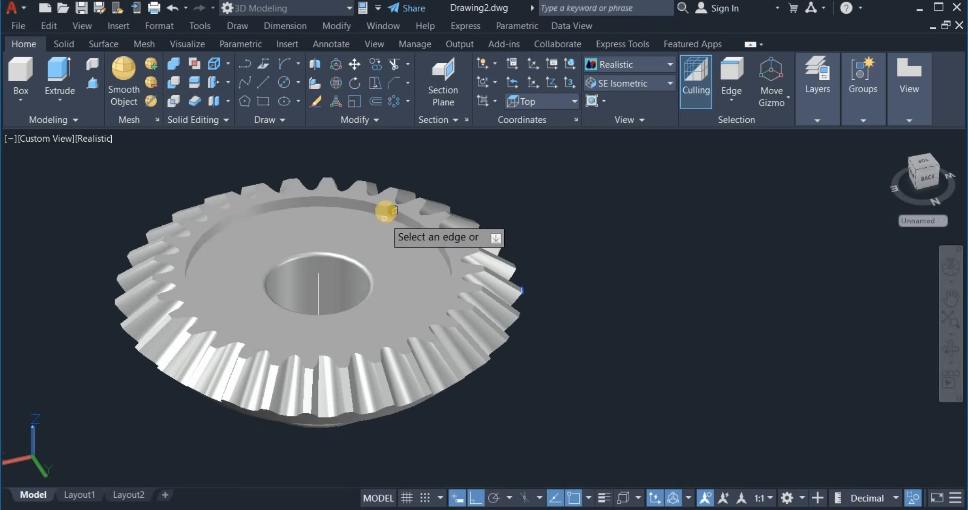
click(387, 204)
right_click(543, 200)
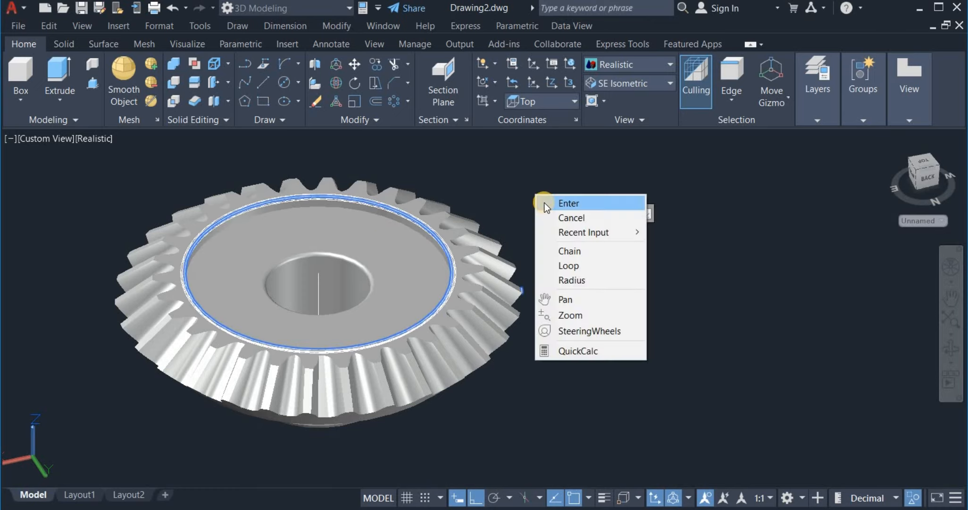
click(544, 202)
right_click(553, 209)
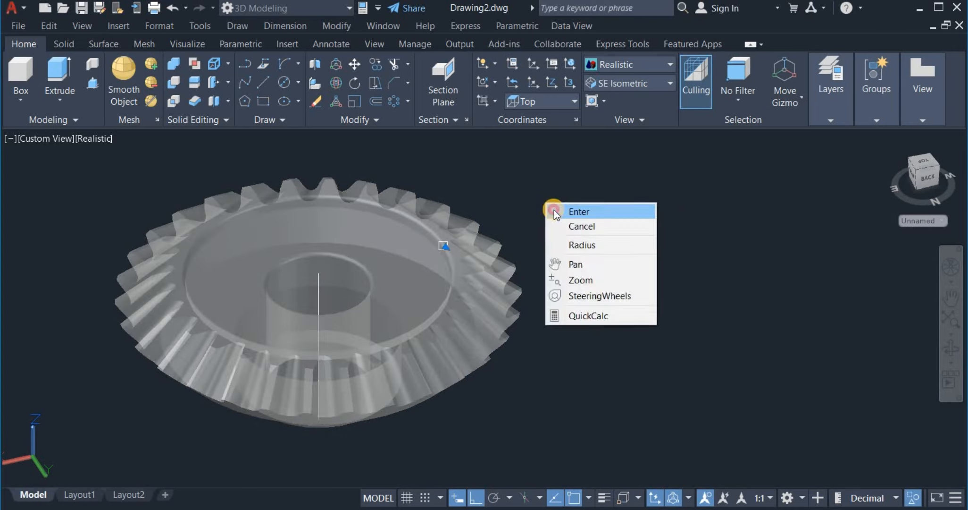
click(554, 211)
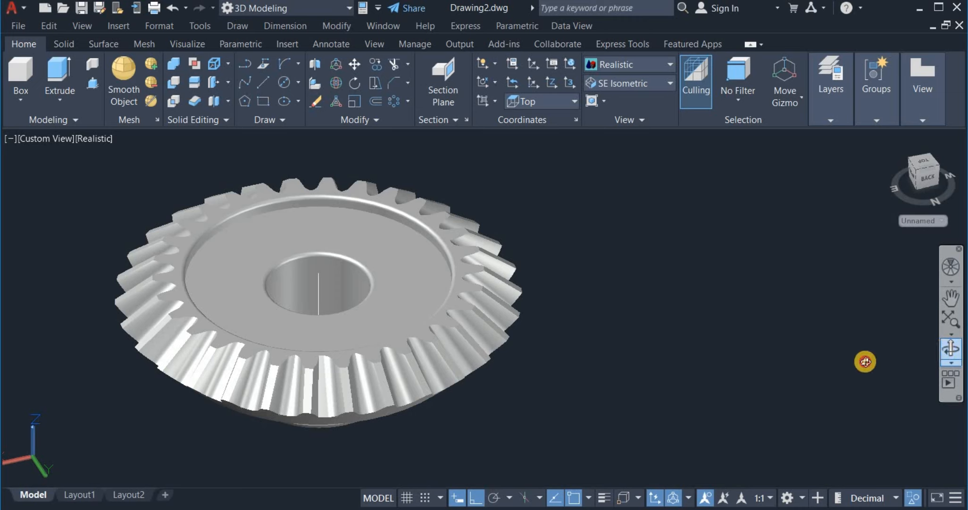
End the object isolation to bring the small gear back beside the large gear.
drag(645, 333, 633, 345)
drag(618, 291, 578, 278)
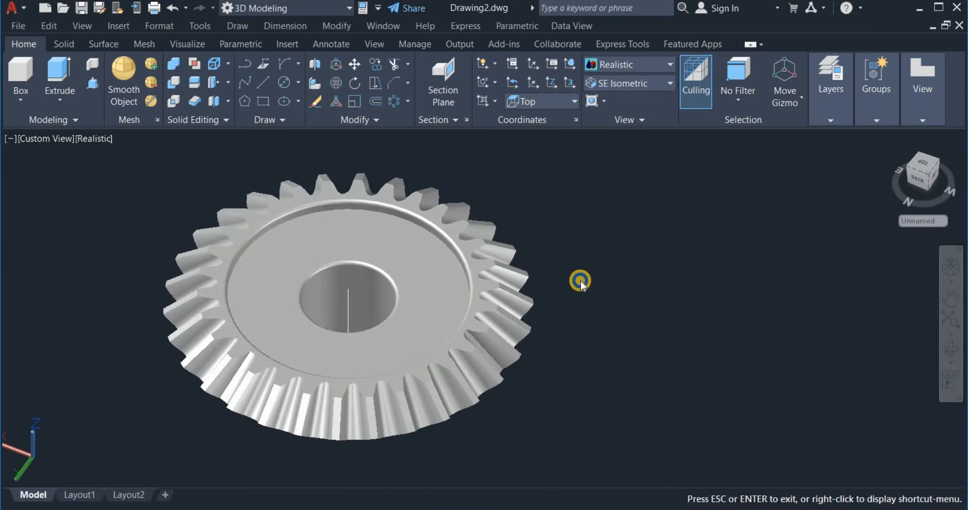
right_click(578, 279)
click(636, 37)
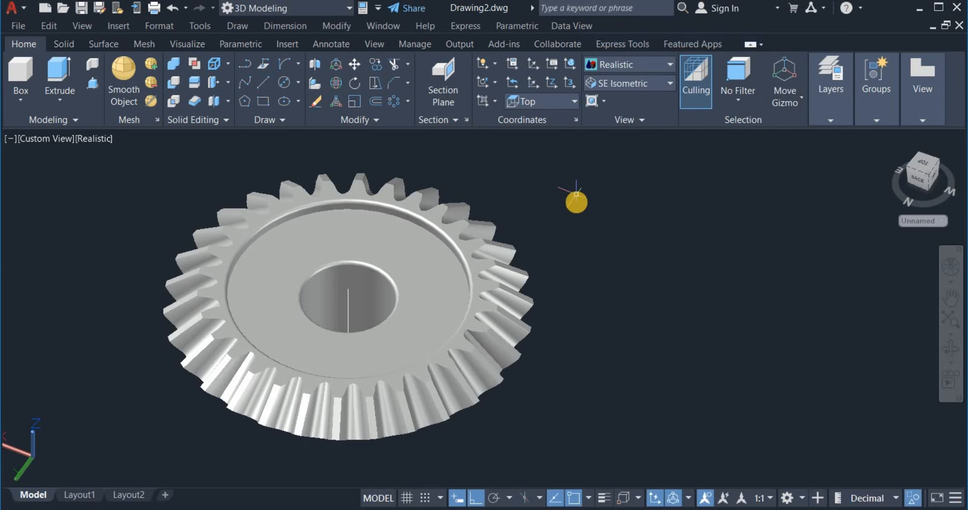
right_click(576, 203)
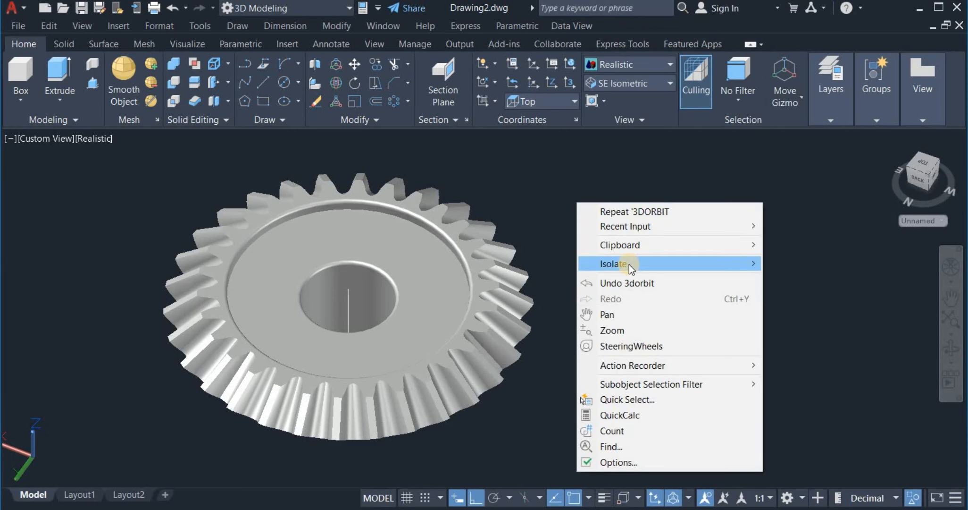
mouse_move(630, 264)
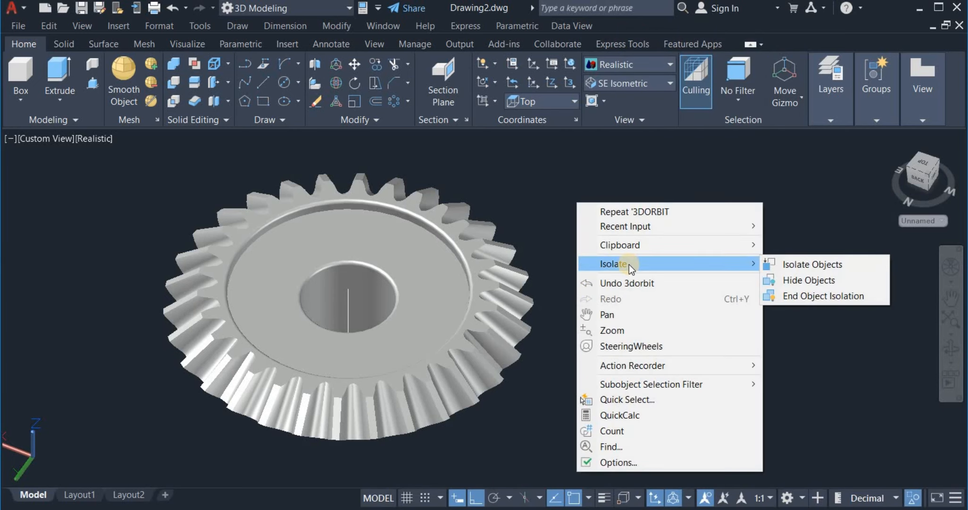
click(819, 296)
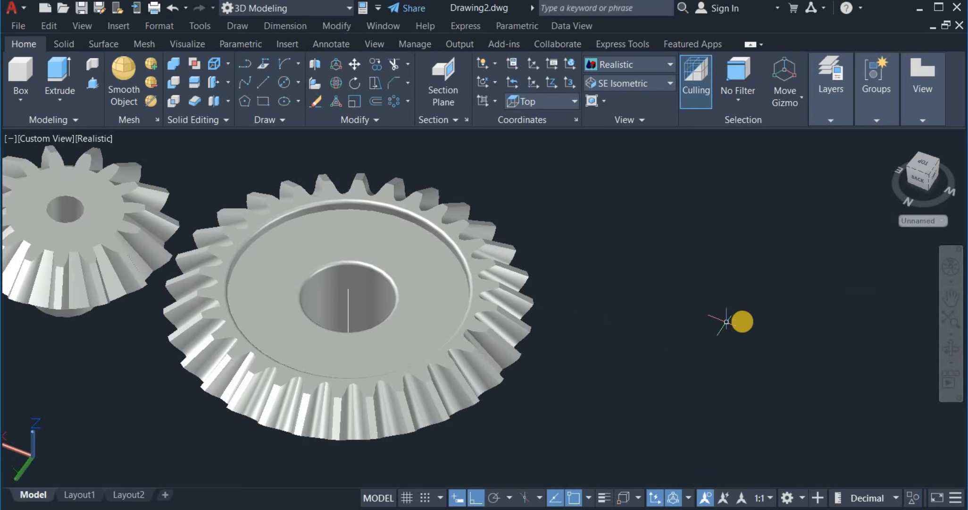
Hide the large gear so that the small gear can be worked on alone.
scroll(727, 321, down, 5)
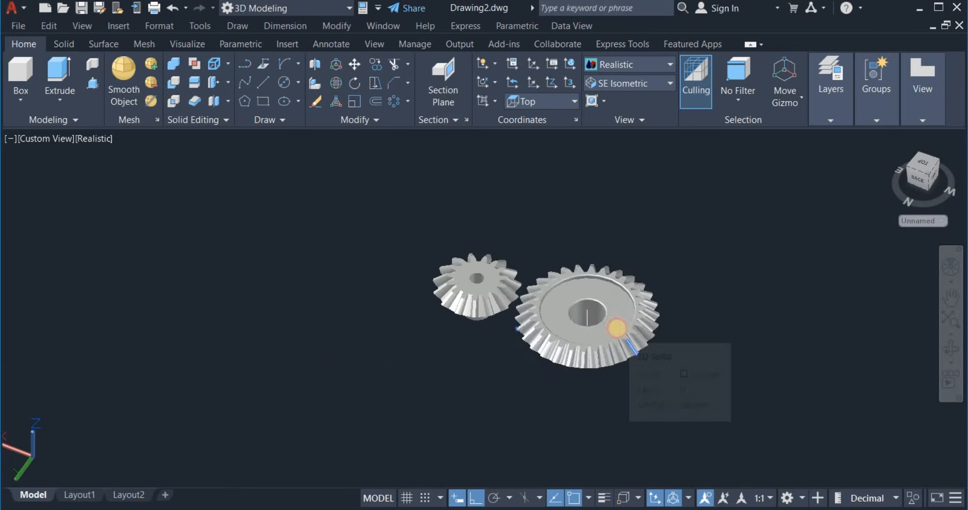
click(616, 328)
right_click(626, 195)
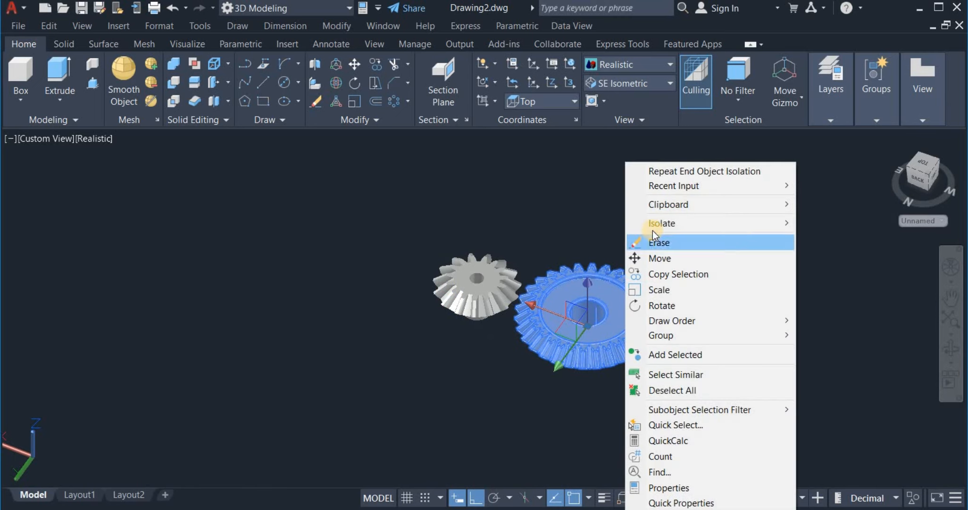
mouse_move(660, 222)
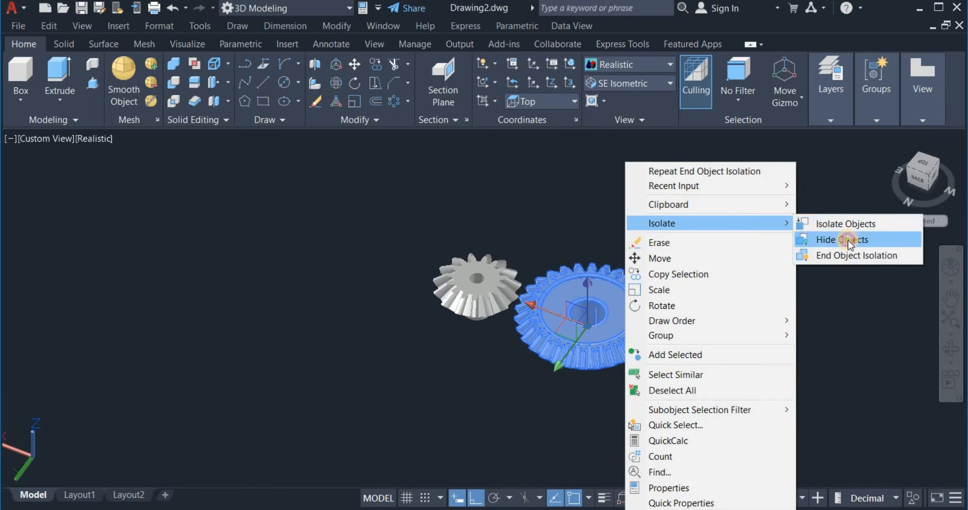
click(848, 240)
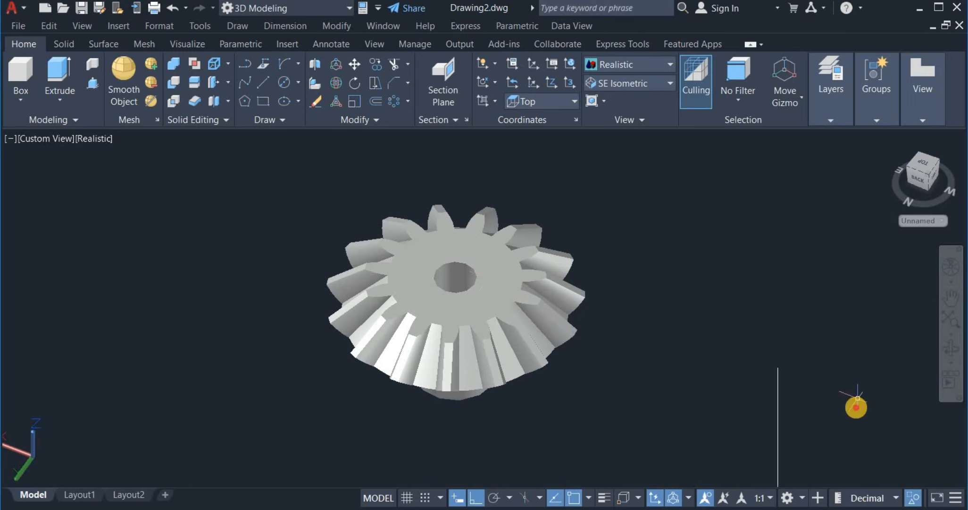
Erase the leftover vertical axis line of the hidden large gear.
click(857, 406)
click(698, 275)
right_click(698, 275)
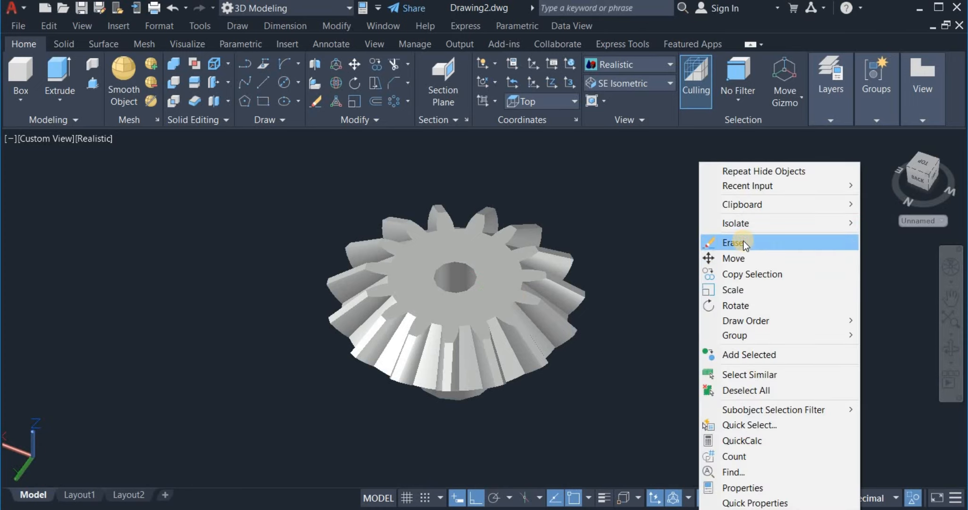
click(742, 242)
Switch the visual style to Shades of Gray and show the small gear from a lower side view.
click(628, 63)
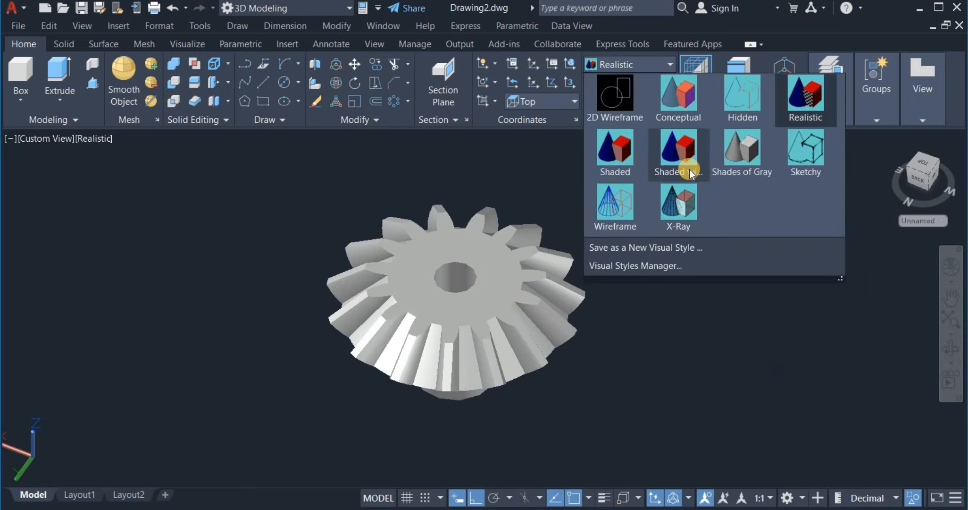
click(753, 156)
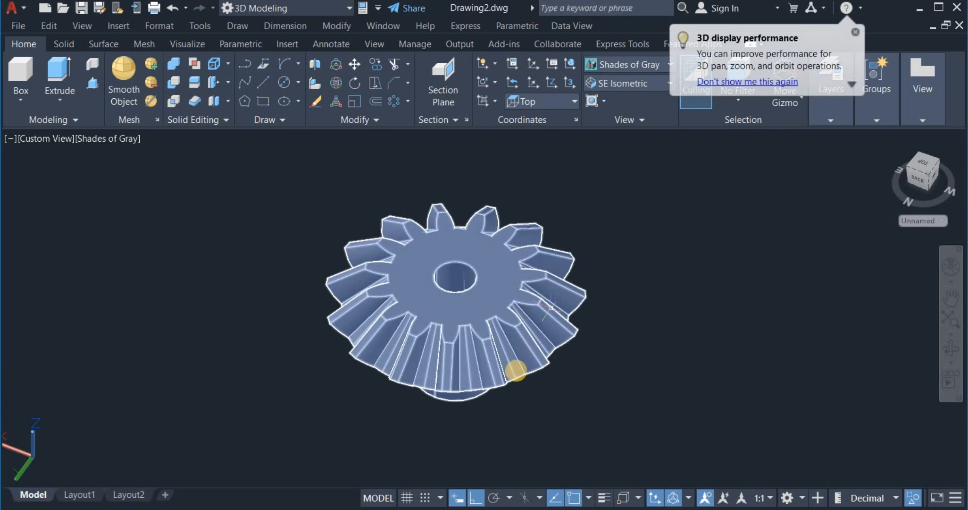
click(951, 348)
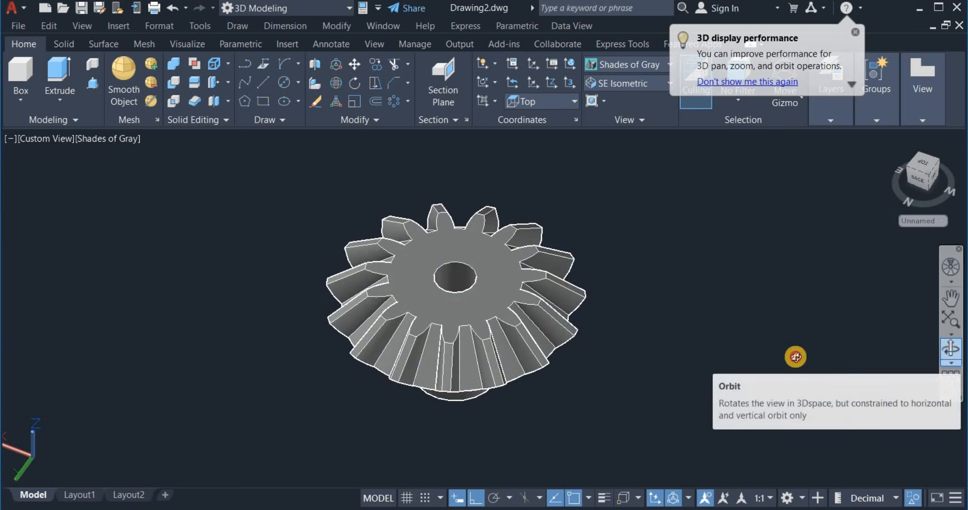
drag(512, 378, 558, 289)
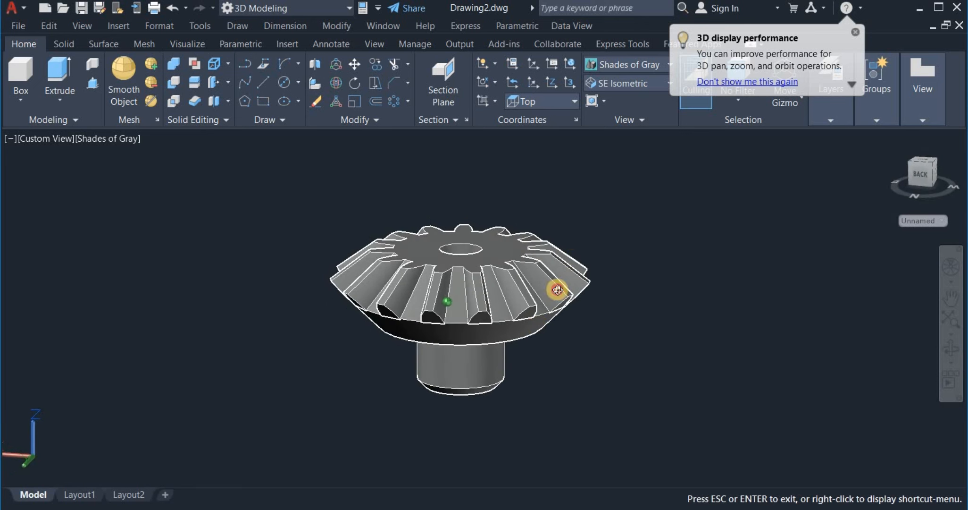
right_click(583, 213)
click(607, 215)
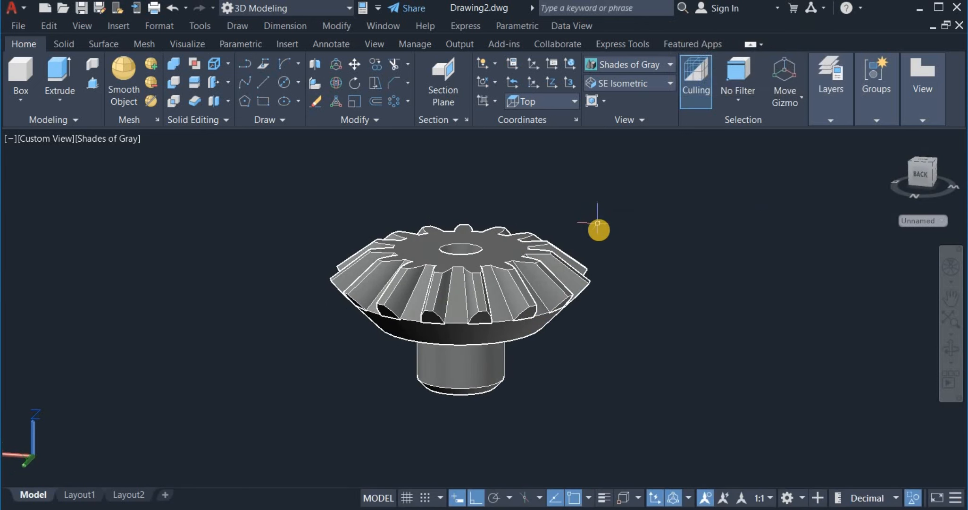
Begin an edge fillet of radius 2.5 with chain selection, choosing the first root edges between the small gear's teeth.
text(F)
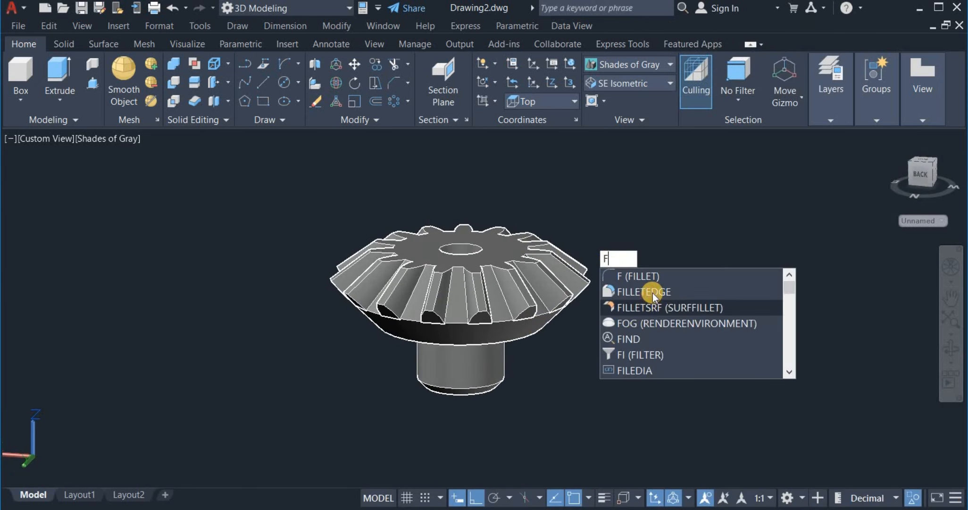
click(657, 292)
right_click(648, 243)
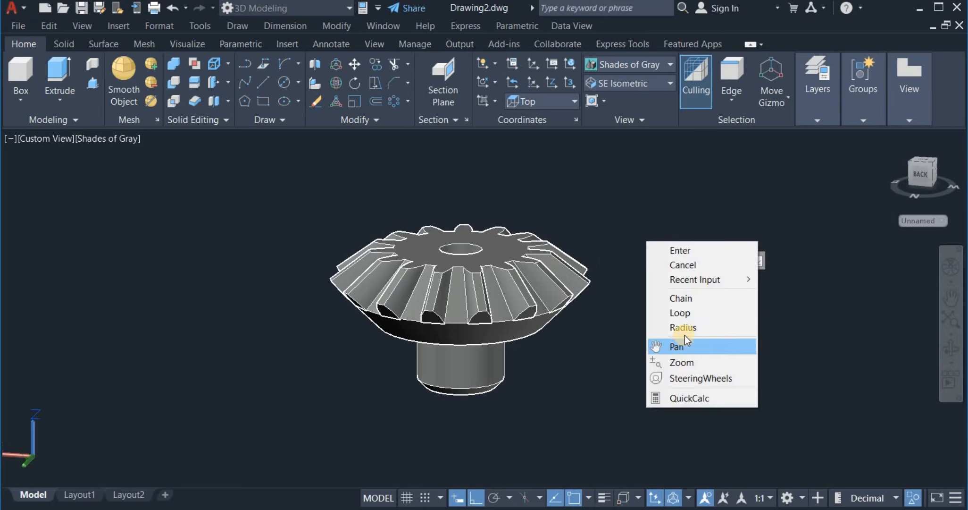
click(684, 335)
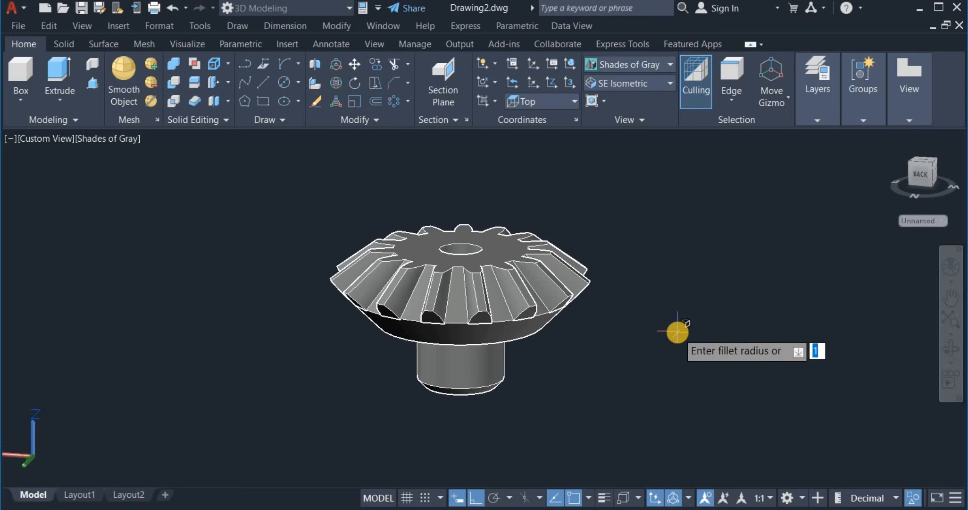
text(2.5)
key(Return)
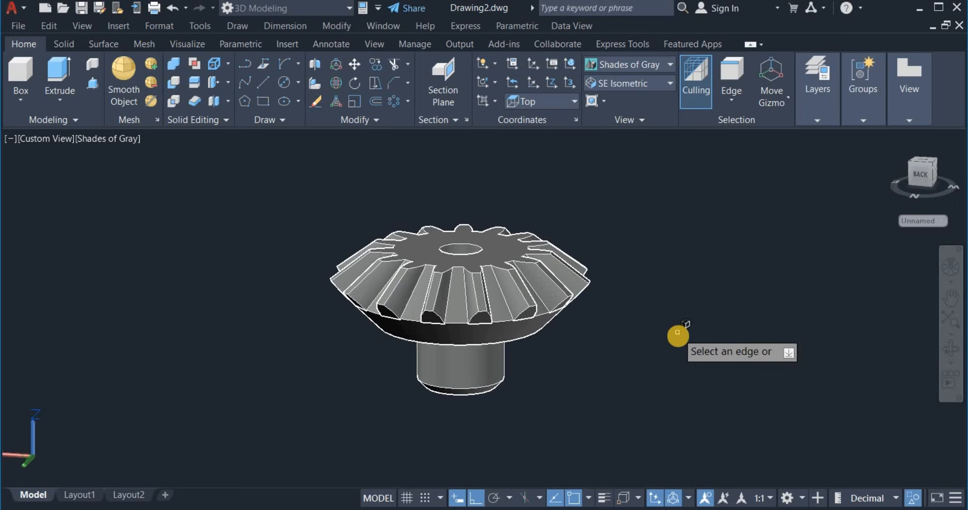
right_click(679, 331)
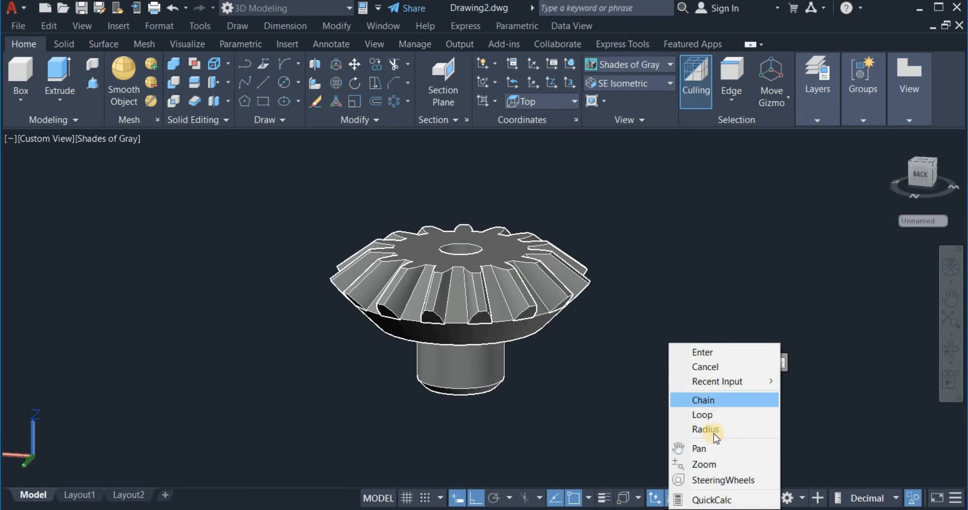
click(706, 398)
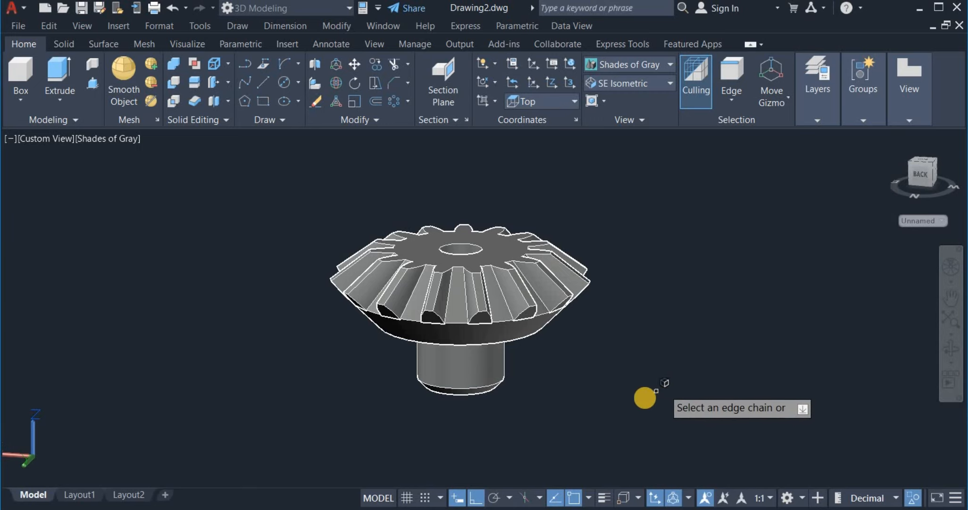
scroll(644, 397, up, 3)
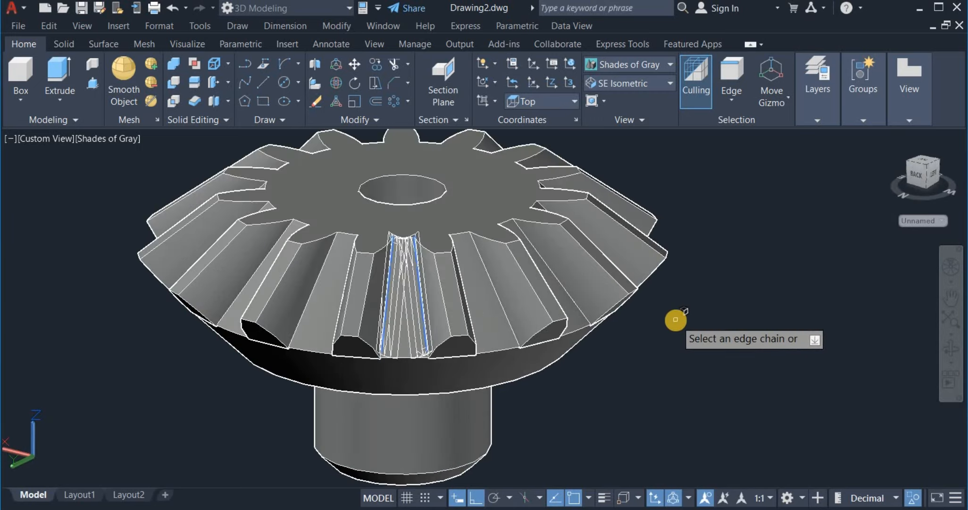
click(503, 305)
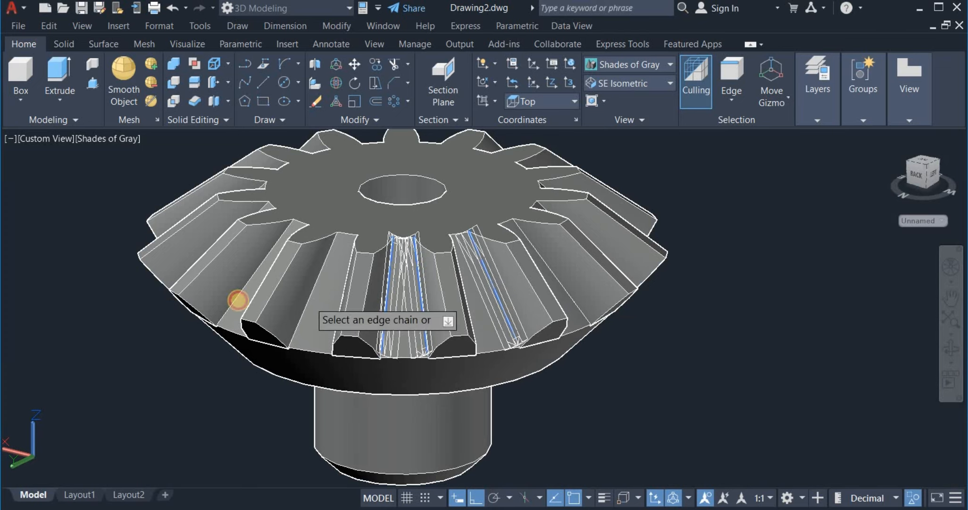
click(223, 310)
click(231, 305)
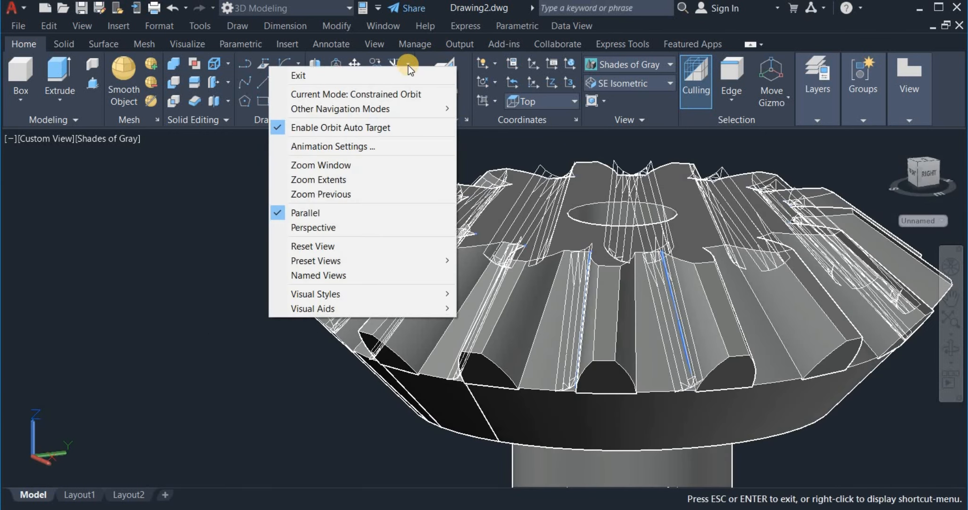
Add the remaining tooth root edges around the small gear to the selection and complete the edge fillet.
click(302, 76)
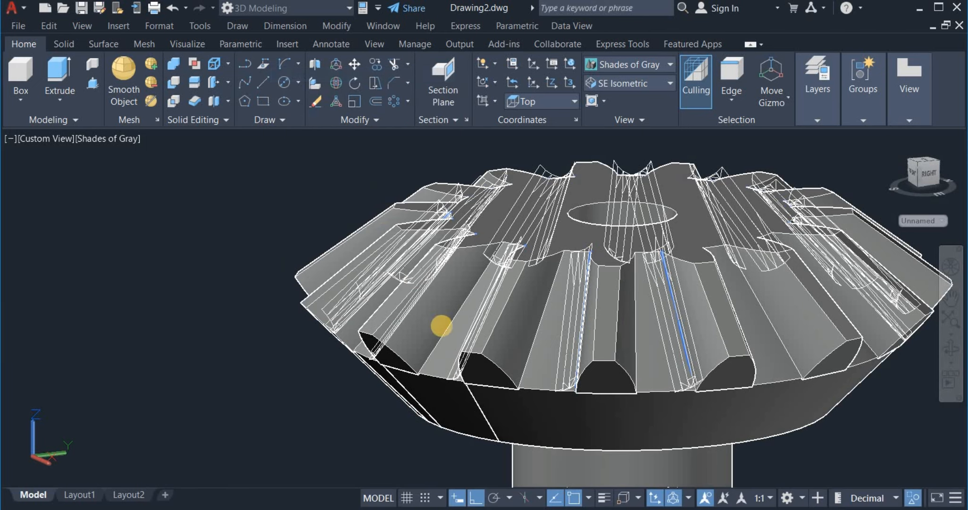
click(448, 338)
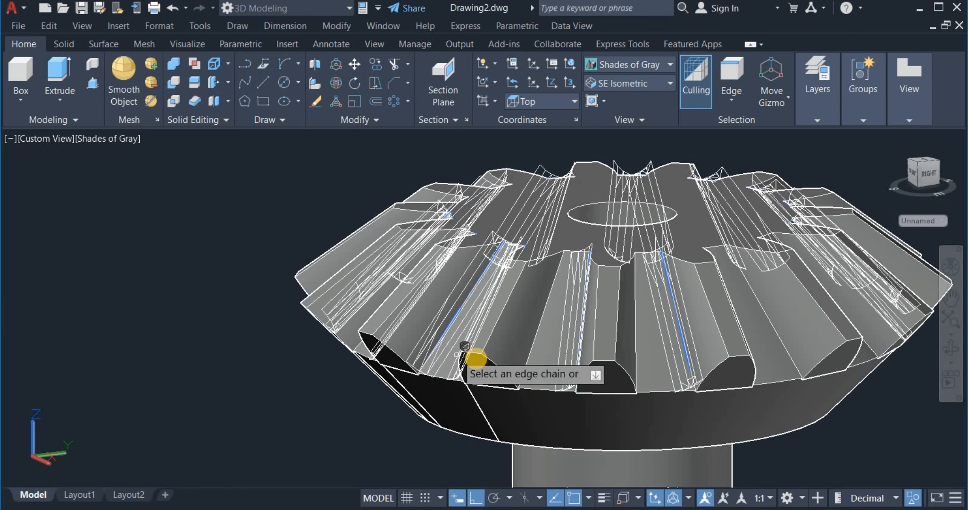
click(534, 338)
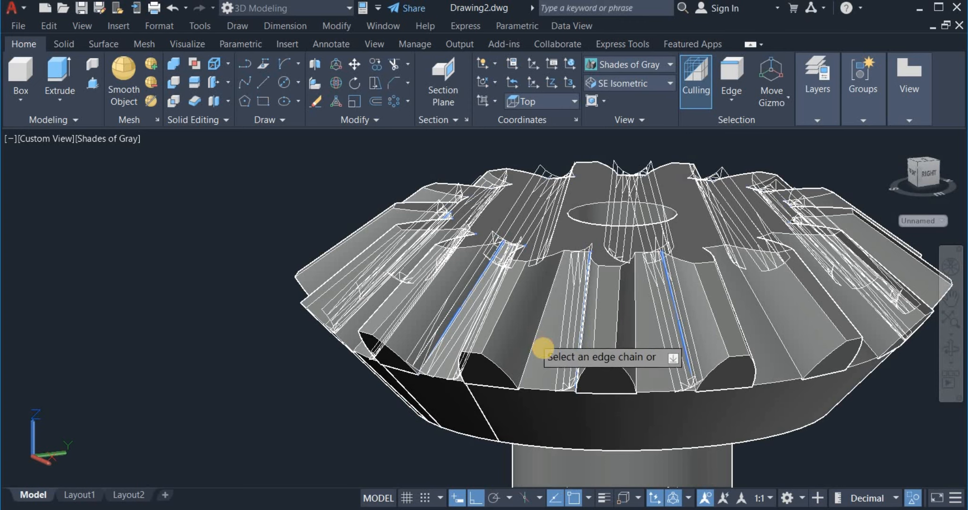
click(797, 346)
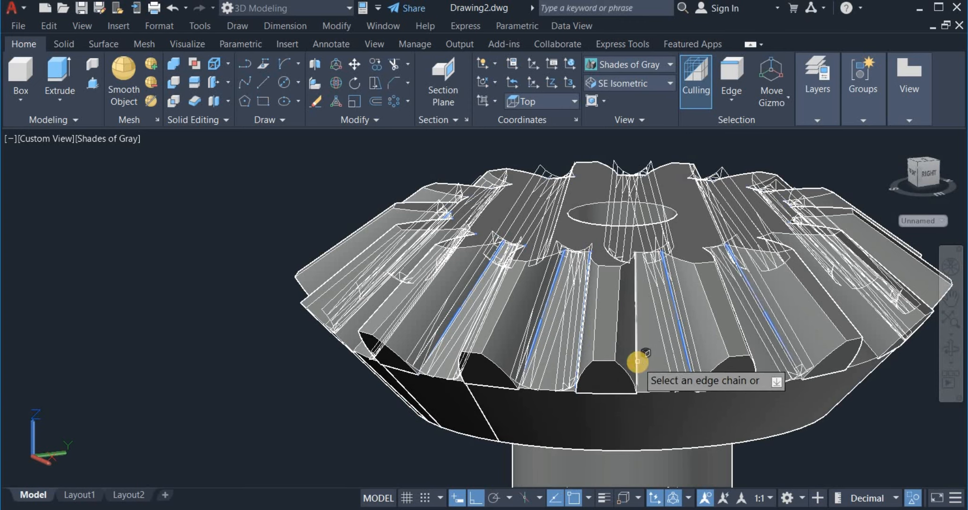
shift+middle_drag(638, 380, 438, 386)
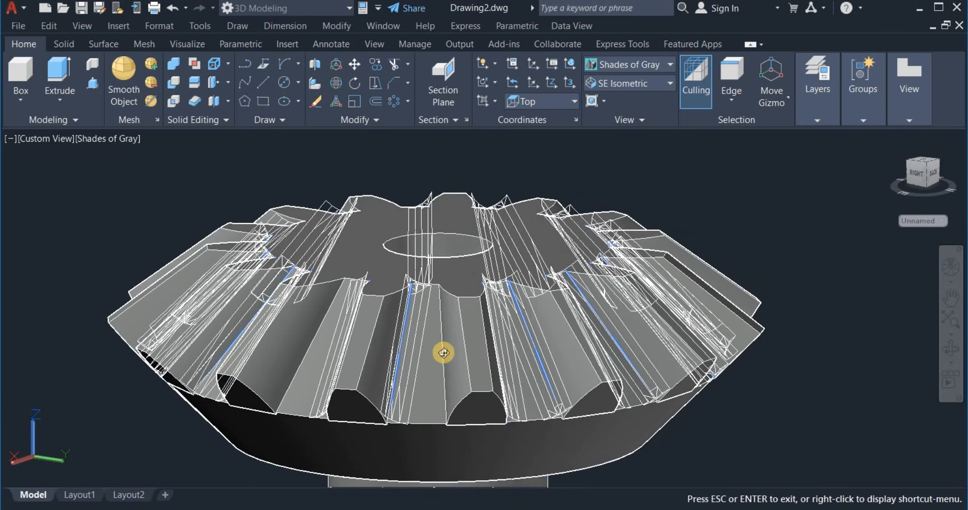
right_click(472, 283)
click(563, 53)
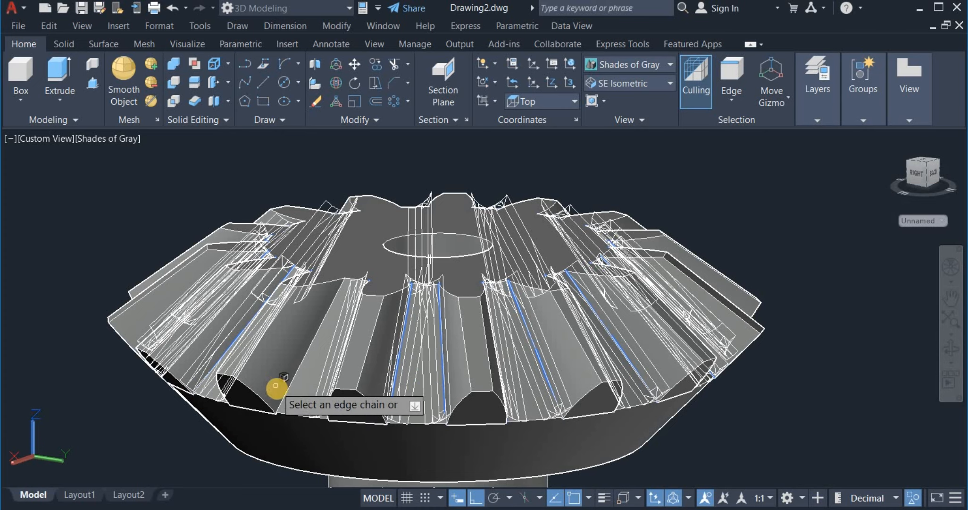
click(289, 381)
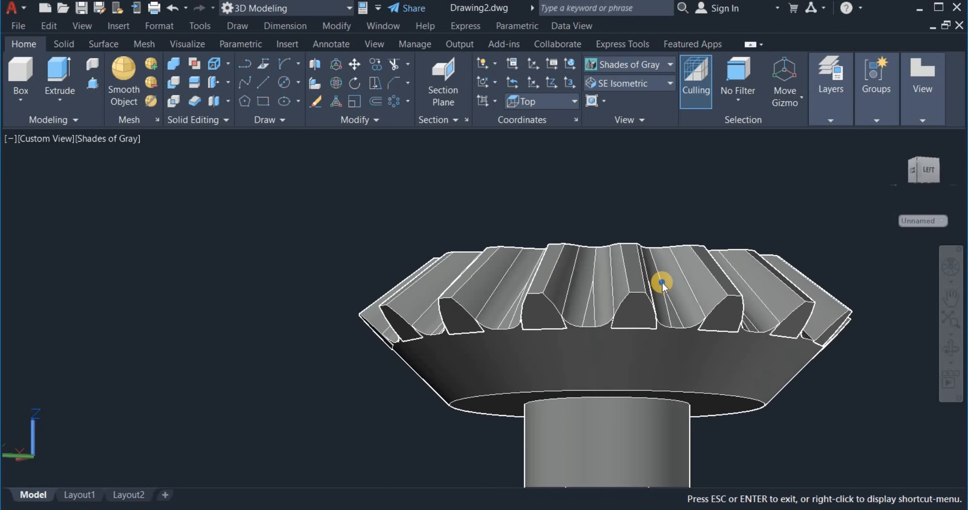
right_click(662, 282)
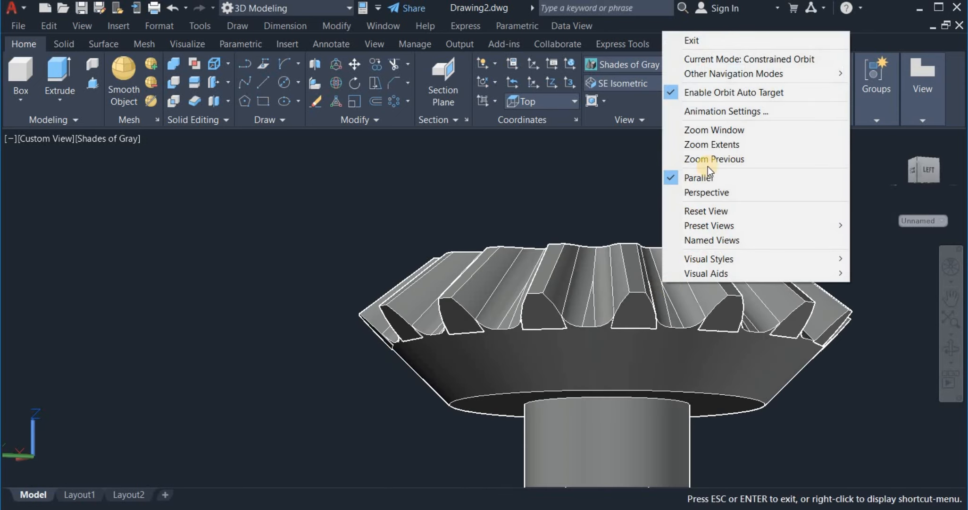
click(734, 42)
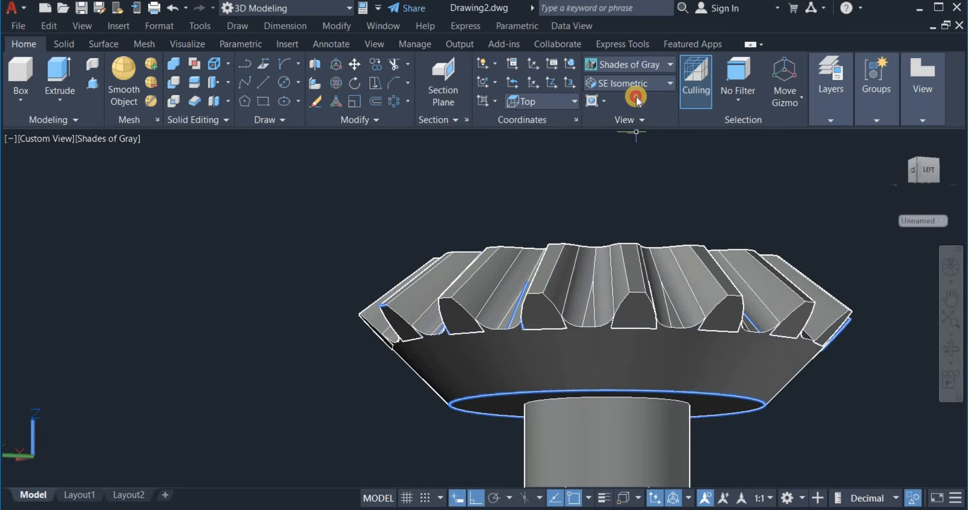
Restore the SE Isometric view and end the object isolation to bring back the hidden large gear.
click(637, 84)
click(640, 206)
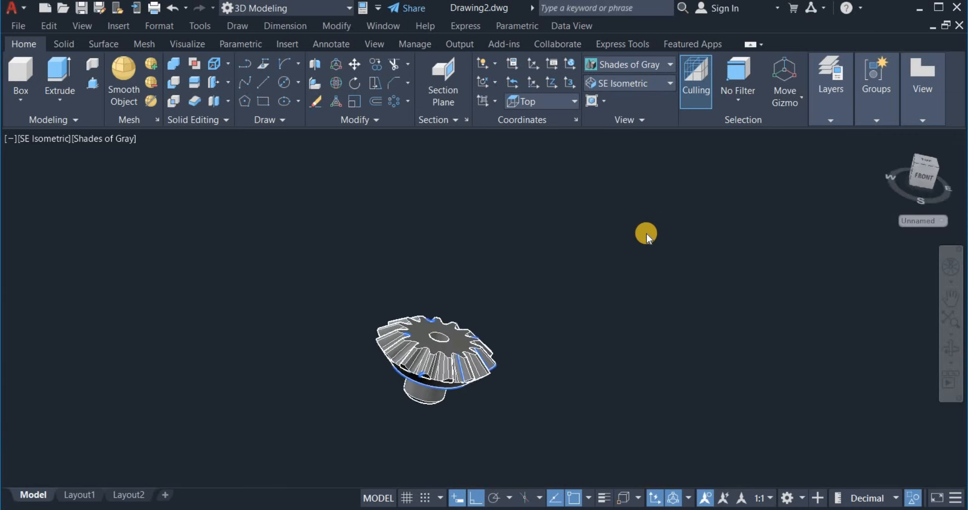
right_click(596, 244)
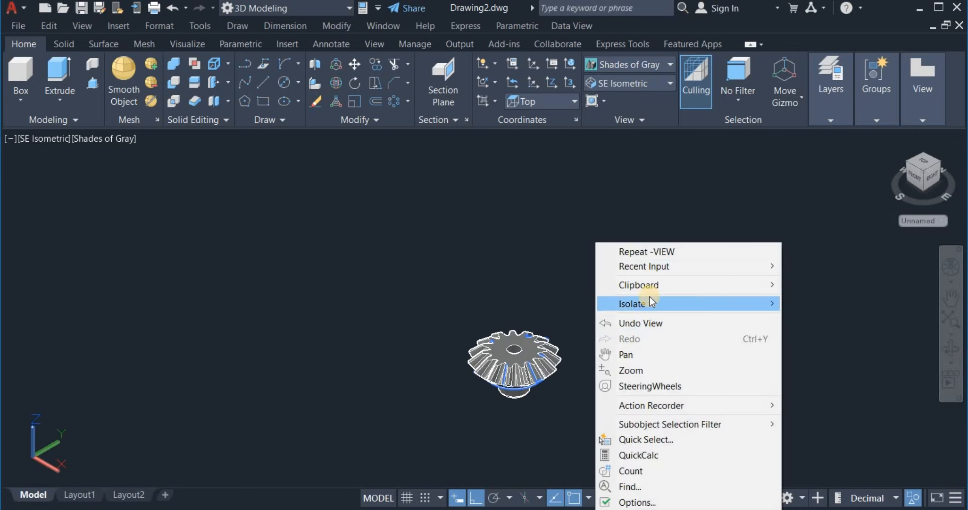
mouse_move(653, 284)
mouse_move(640, 302)
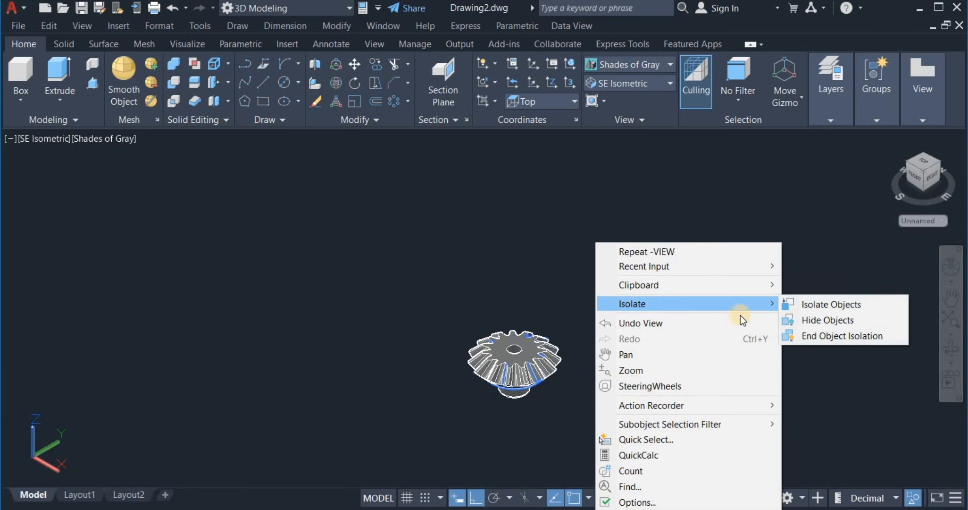
click(804, 336)
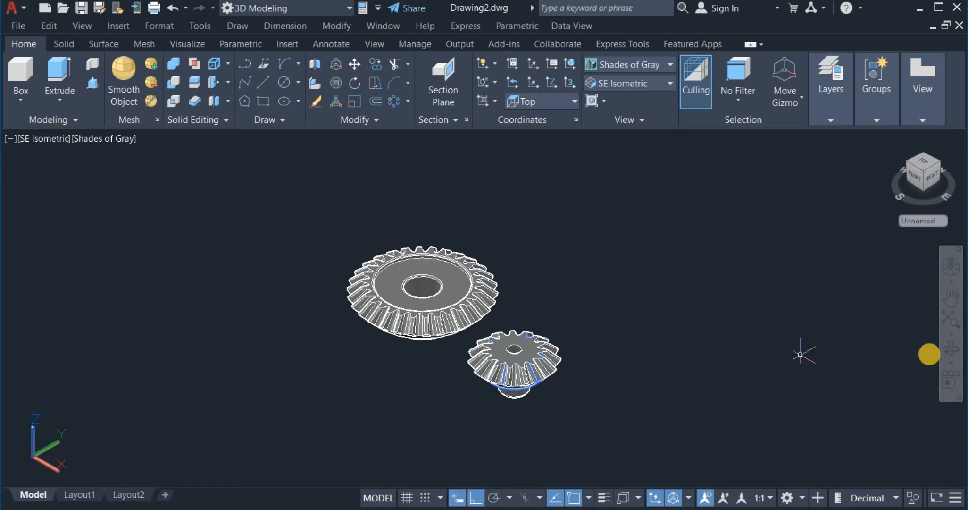
Rotate the small gear about the point where both gears meet so that its axis is perpendicular to the large gear's.
drag(659, 374, 553, 372)
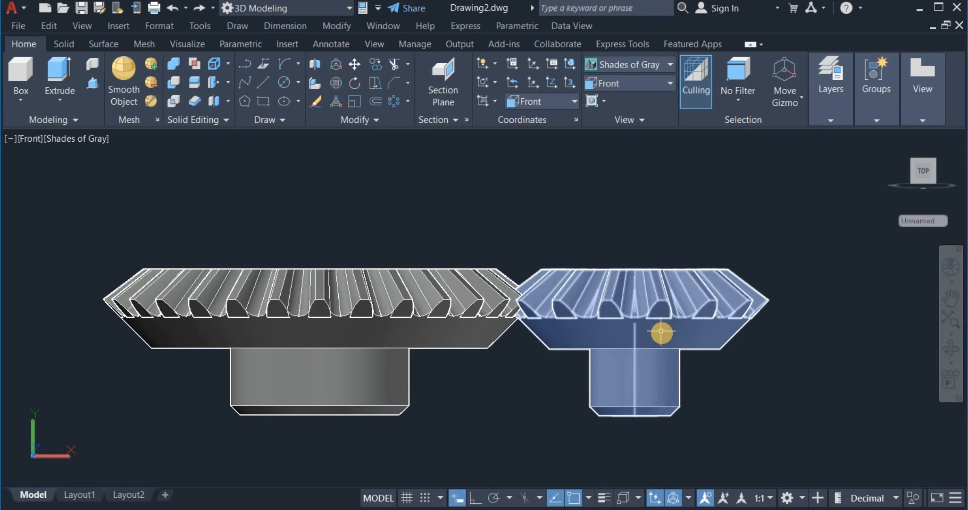
click(677, 340)
right_click(681, 228)
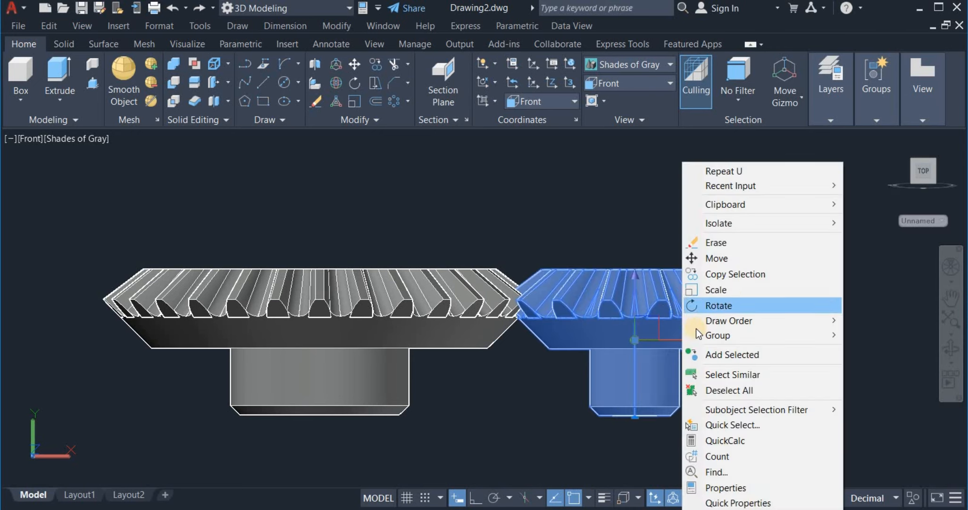
click(722, 308)
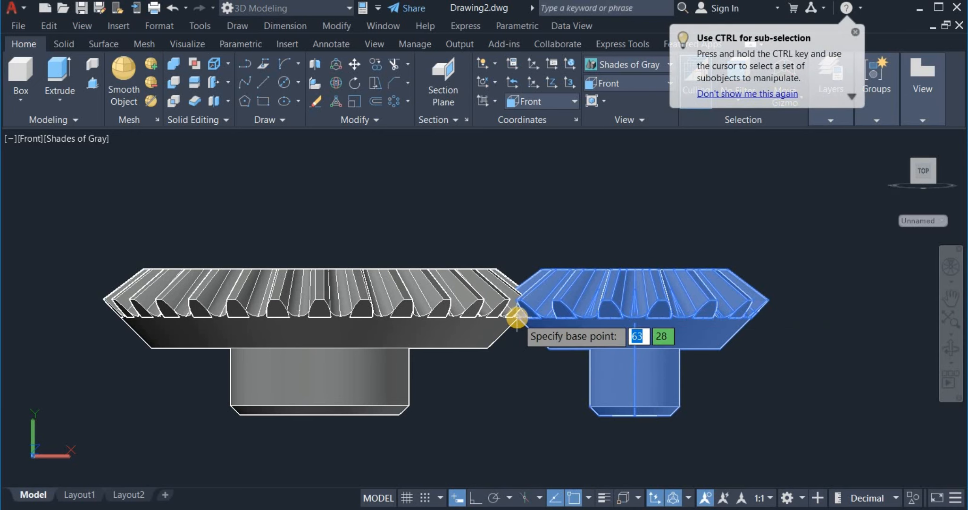
click(518, 319)
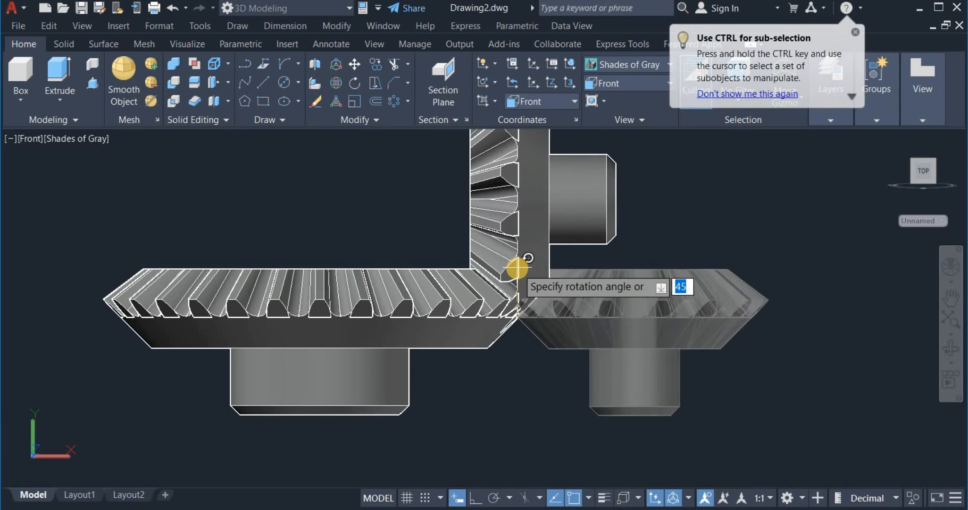
click(518, 266)
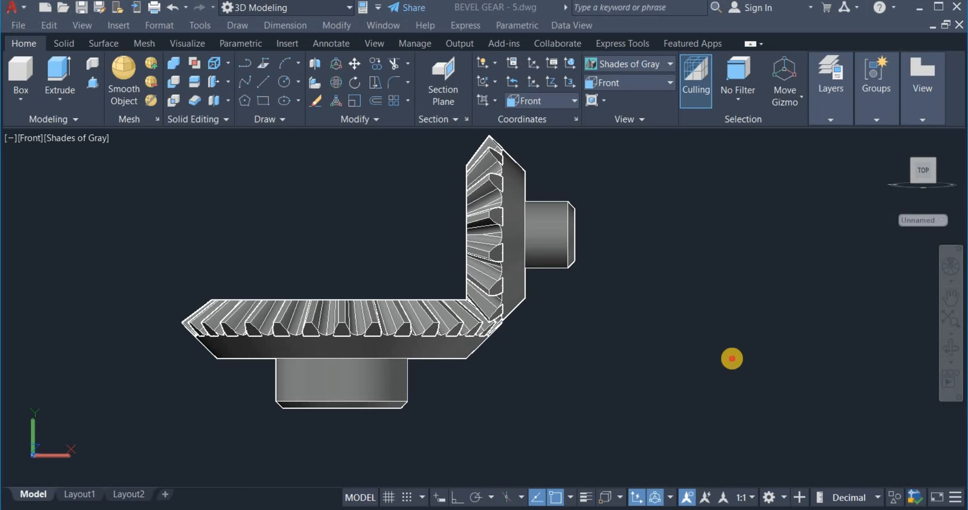
Orbit to an angled 3D view to examine how the two bevel gears mesh.
click(732, 359)
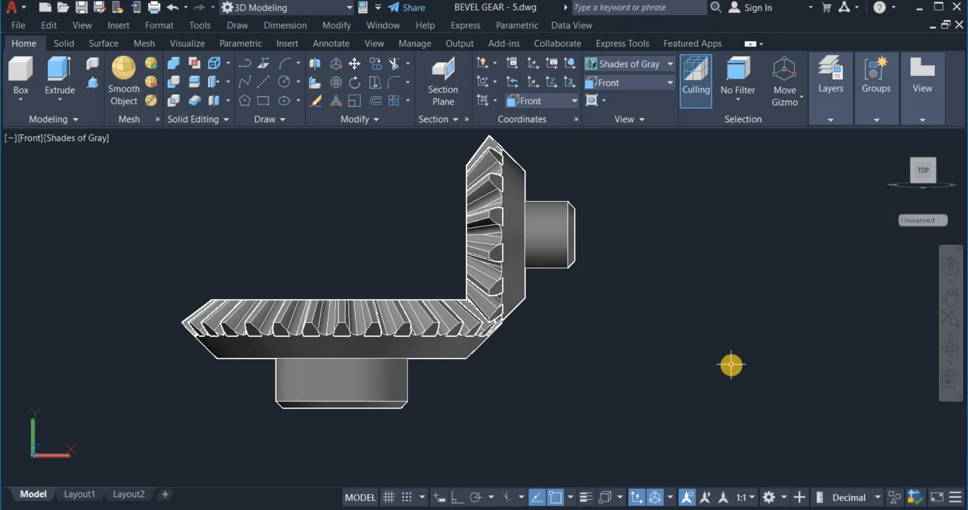
click(951, 347)
mouse_move(774, 339)
mouse_down()
mouse_move(808, 338)
mouse_move(815, 353)
mouse_move(804, 383)
mouse_move(791, 353)
mouse_move(695, 398)
mouse_move(696, 385)
mouse_move(705, 388)
mouse_up()
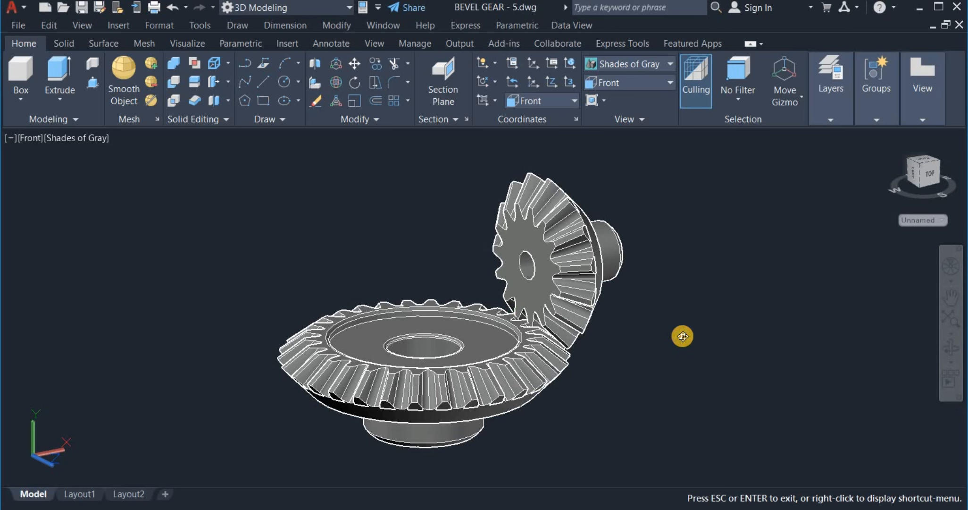
right_click(683, 336)
click(684, 95)
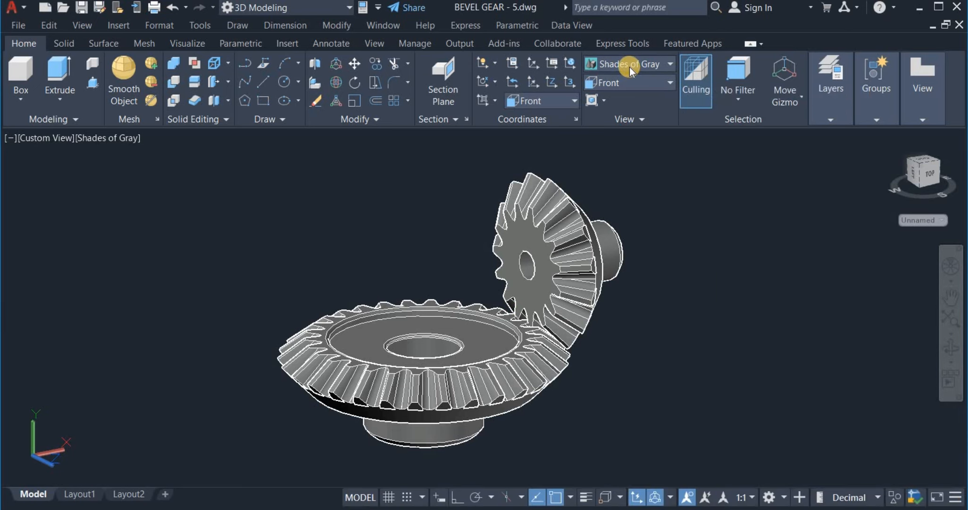
Display the meshed bevel gears in the Realistic visual style and adjust the angled 3D view slightly for presentation.
click(630, 64)
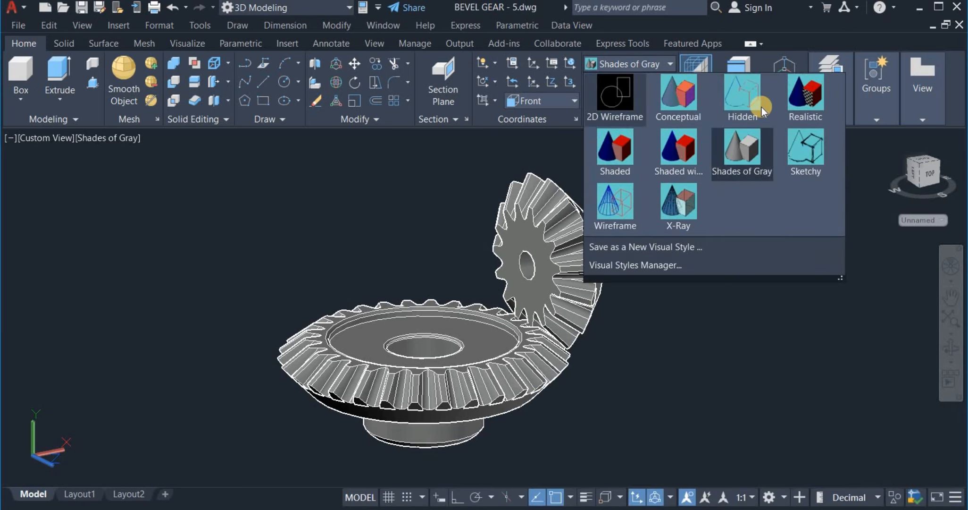
click(801, 101)
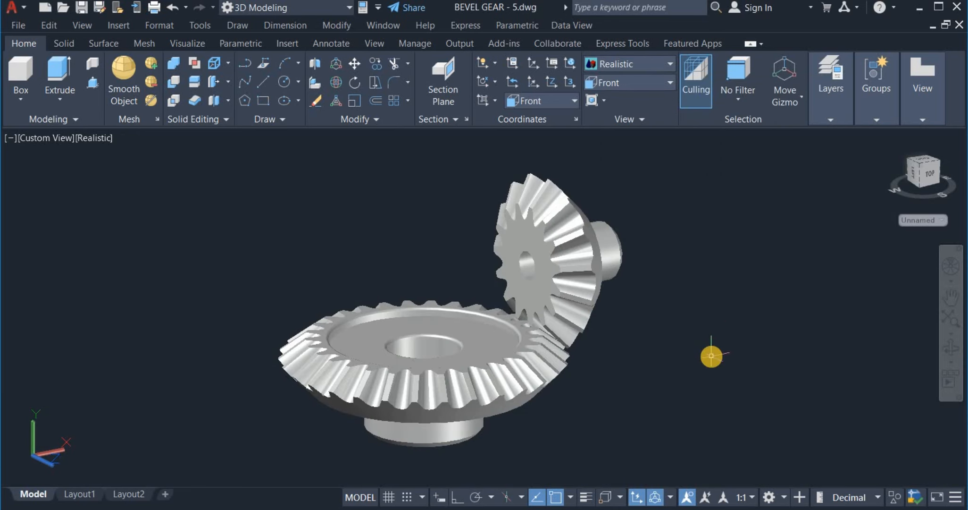
shift+middle_drag(711, 357, 714, 326)
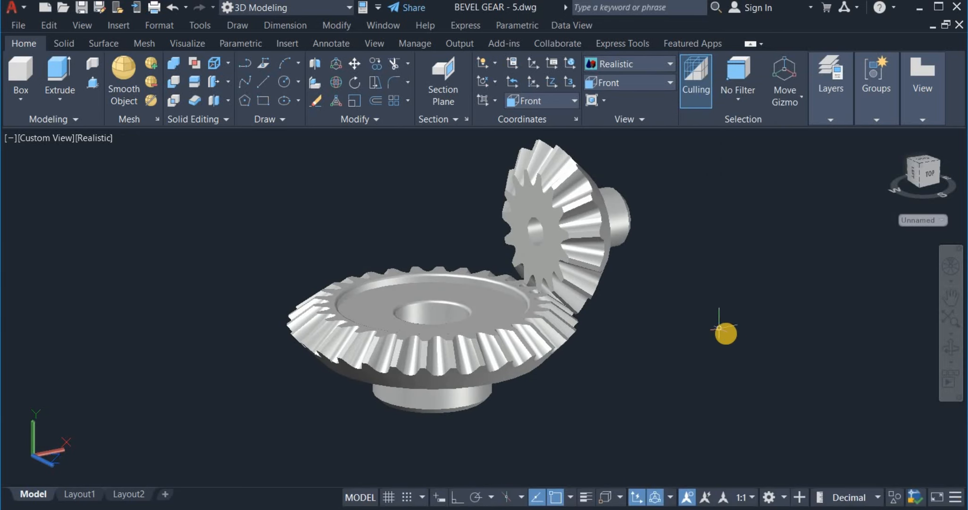
click(951, 348)
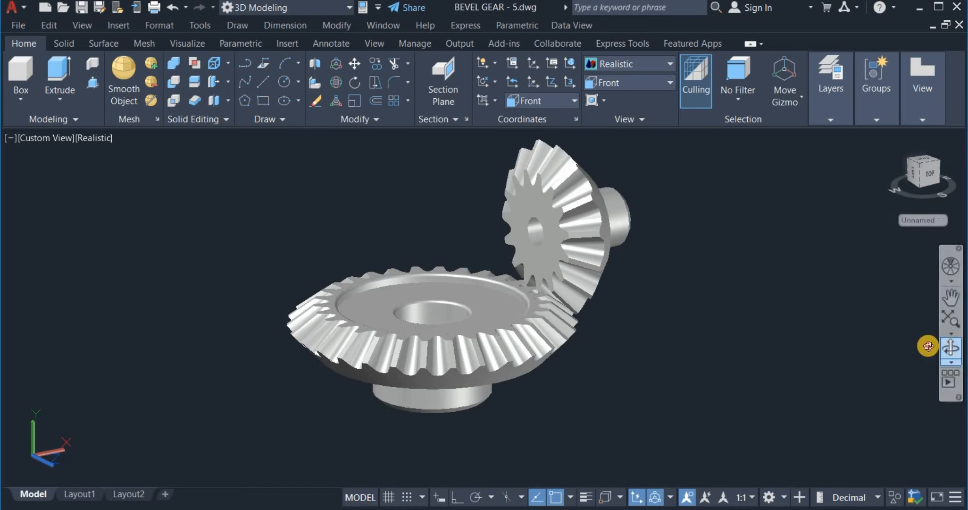
drag(728, 314, 716, 328)
right_click(684, 314)
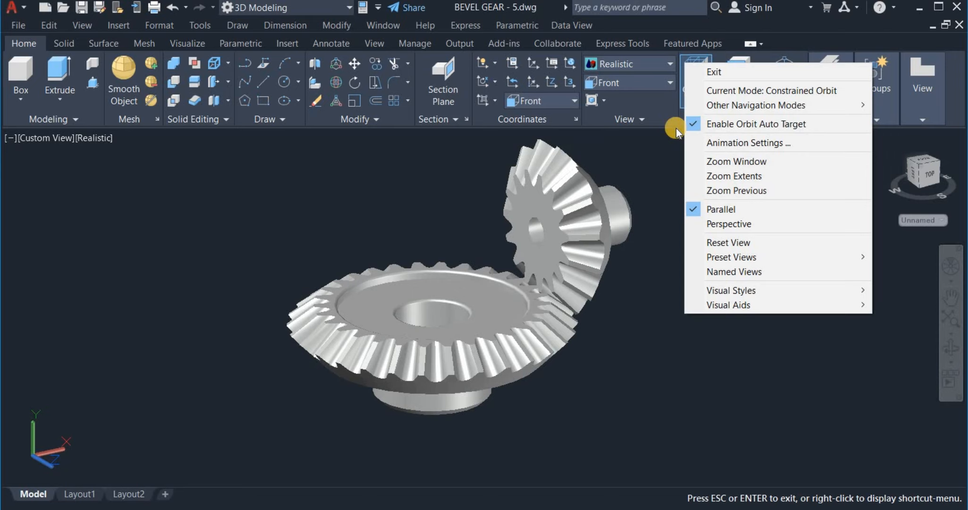
click(727, 73)
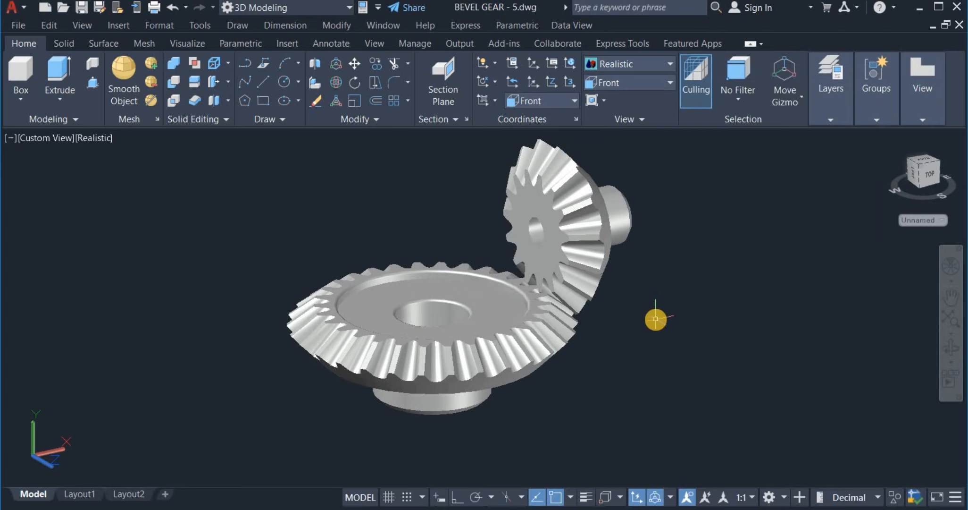